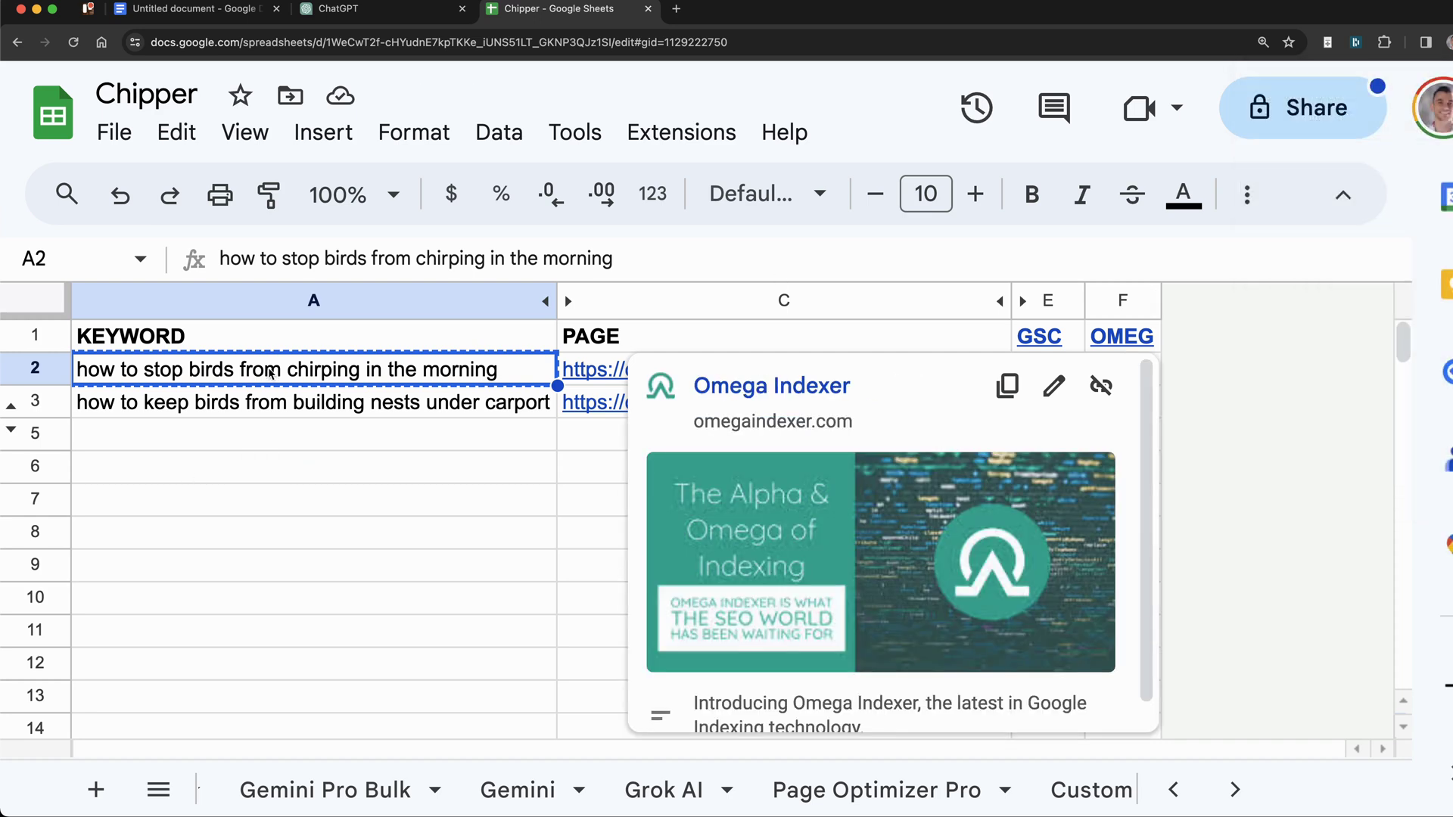
# Copy the chirping keyword from cell A2 of the Chipper spreadsheet.
pyautogui.click(314, 409)
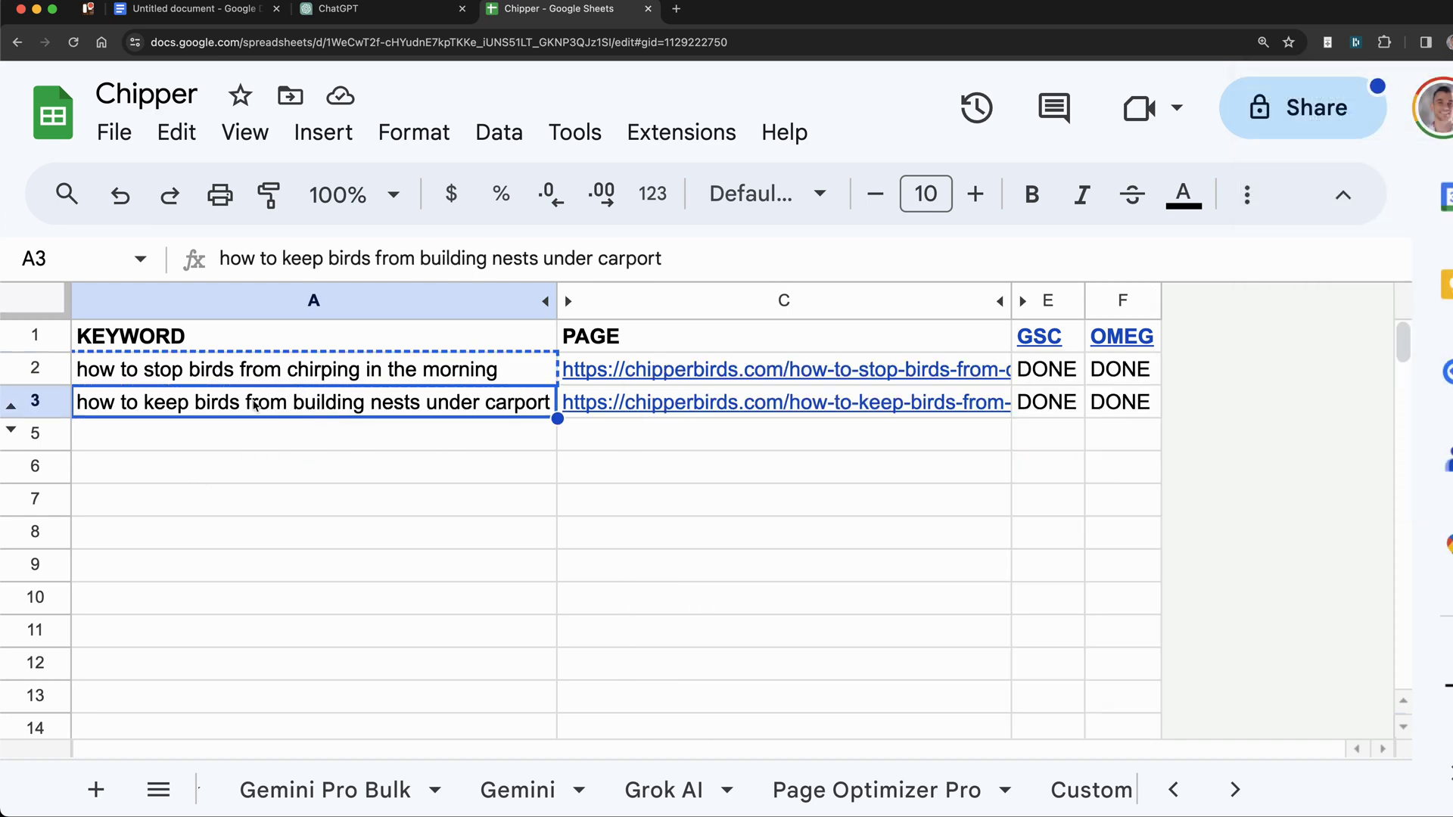
pyautogui.click(274, 364)
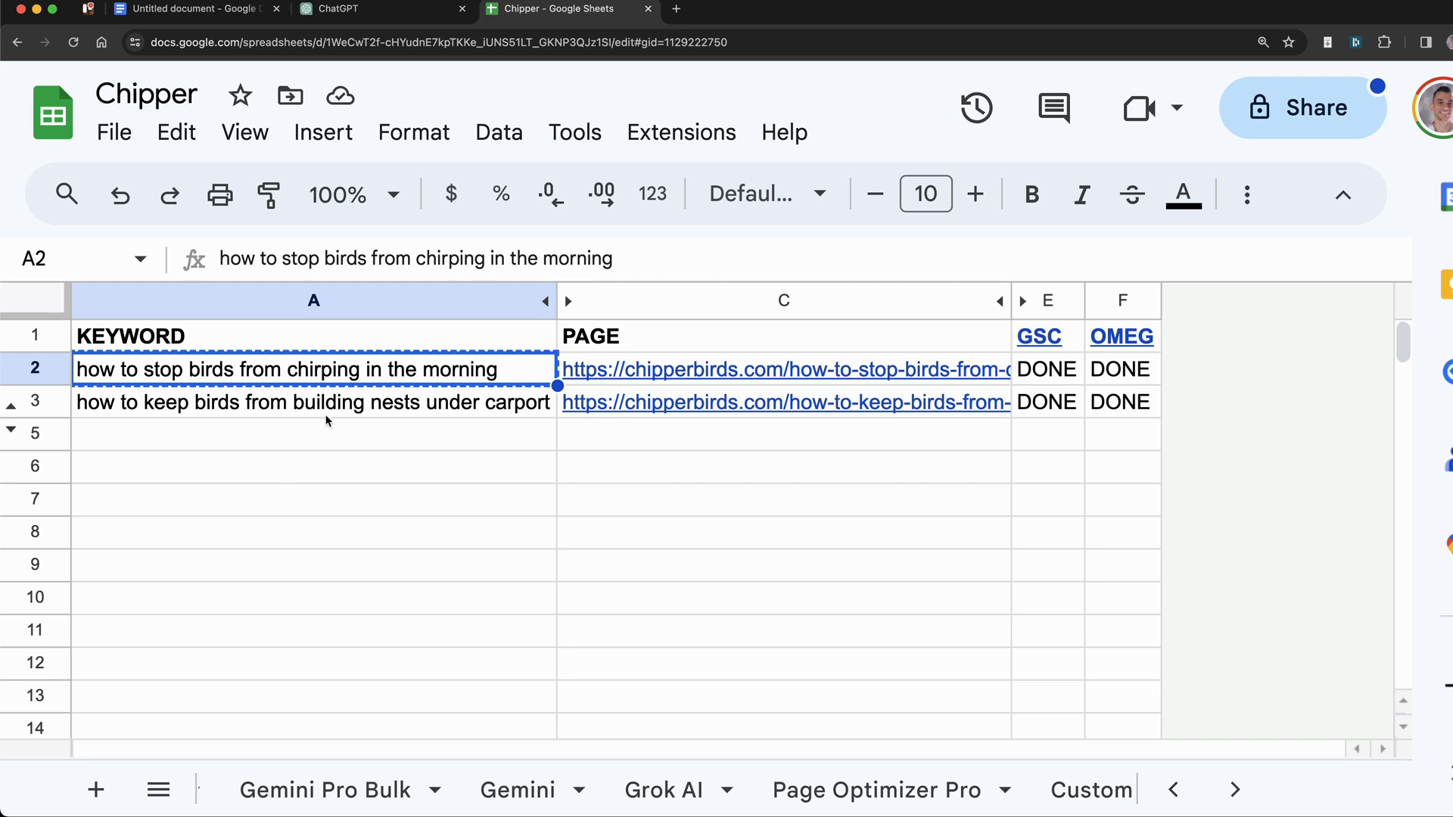
pyautogui.rightClick(320, 379)
pyautogui.click(209, 383)
# Bring the Google results window forward and highlight the Chipper Birds search result.
pyautogui.click(1447, 41)
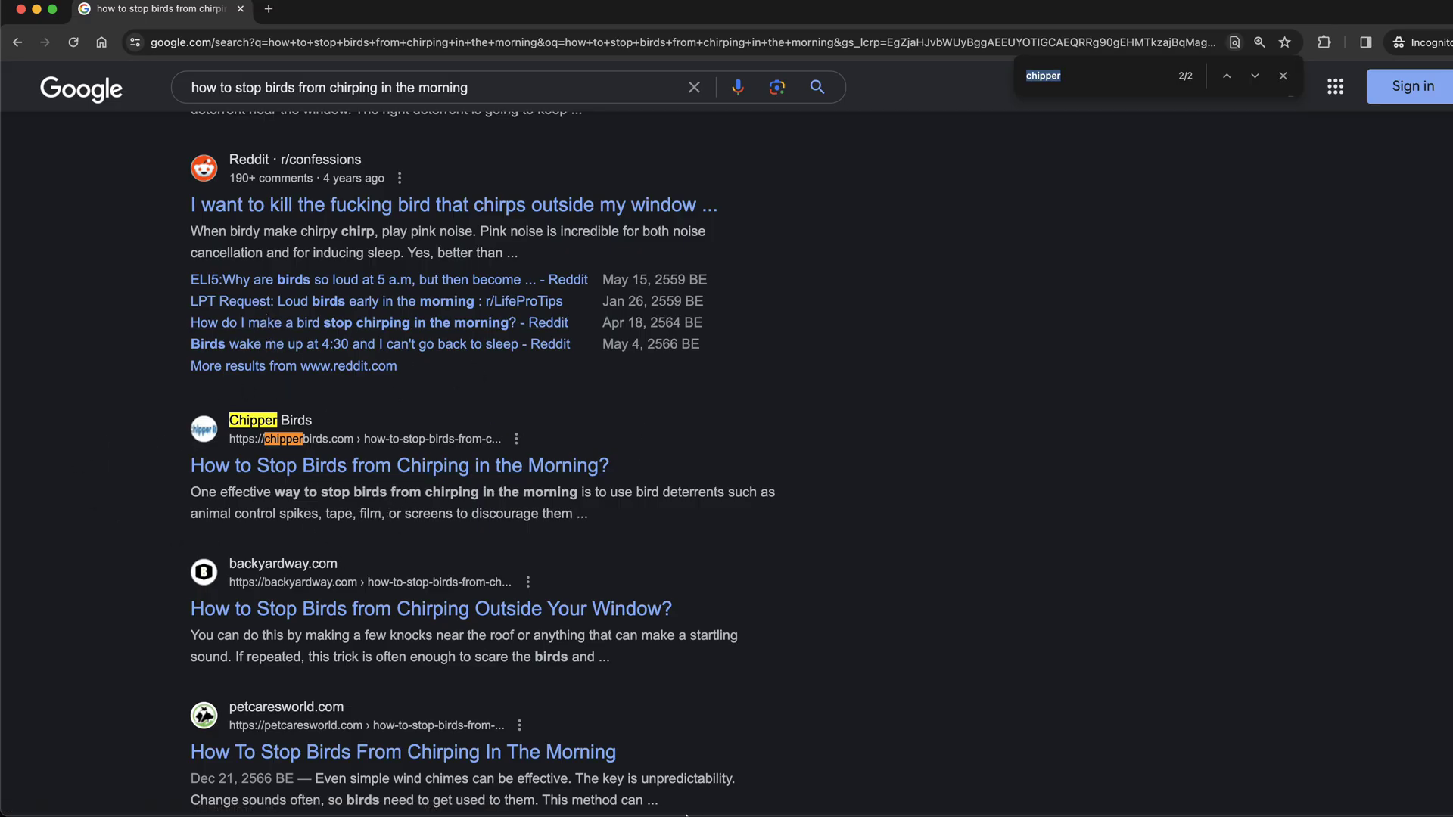
pyautogui.click(705, 781)
pyautogui.rightClick(693, 785)
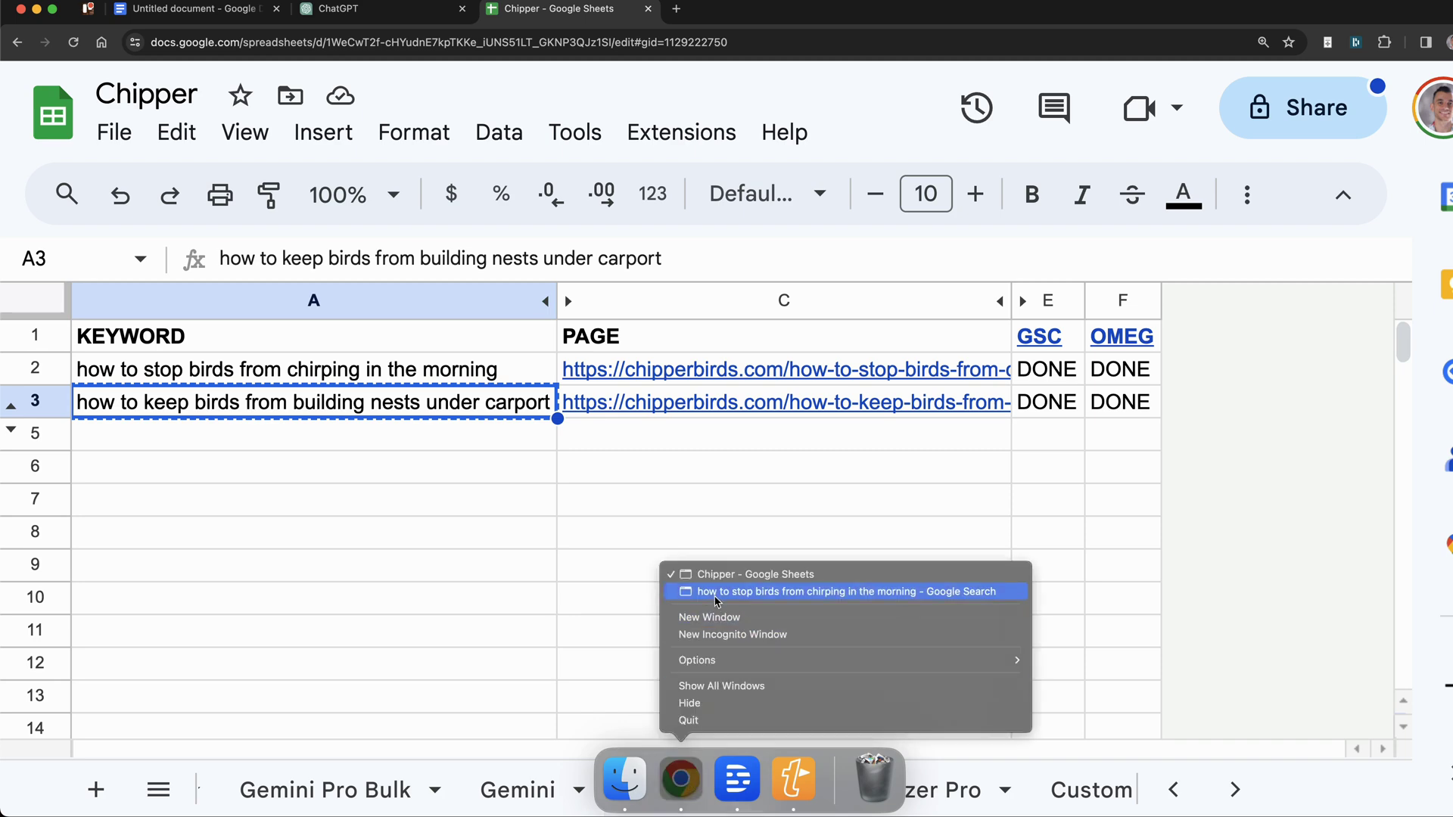
pyautogui.click(757, 594)
pyautogui.moveTo(118, 436); pyautogui.dragTo(769, 545)
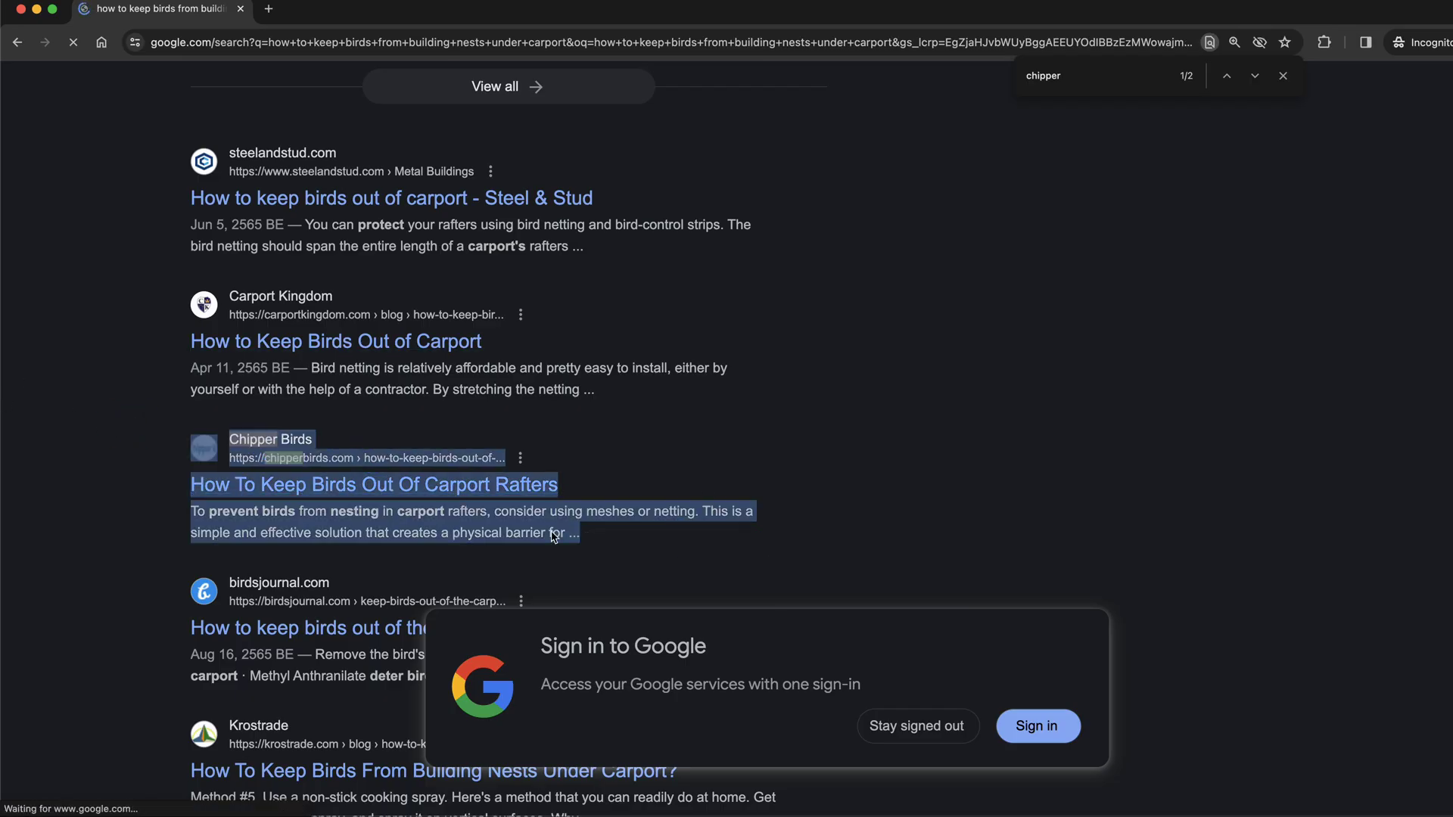
# Back in the Chipper spreadsheet, select the carport keyword in A3, then close the sheet.
pyautogui.press('super+grave')
pyautogui.click(947, 433)
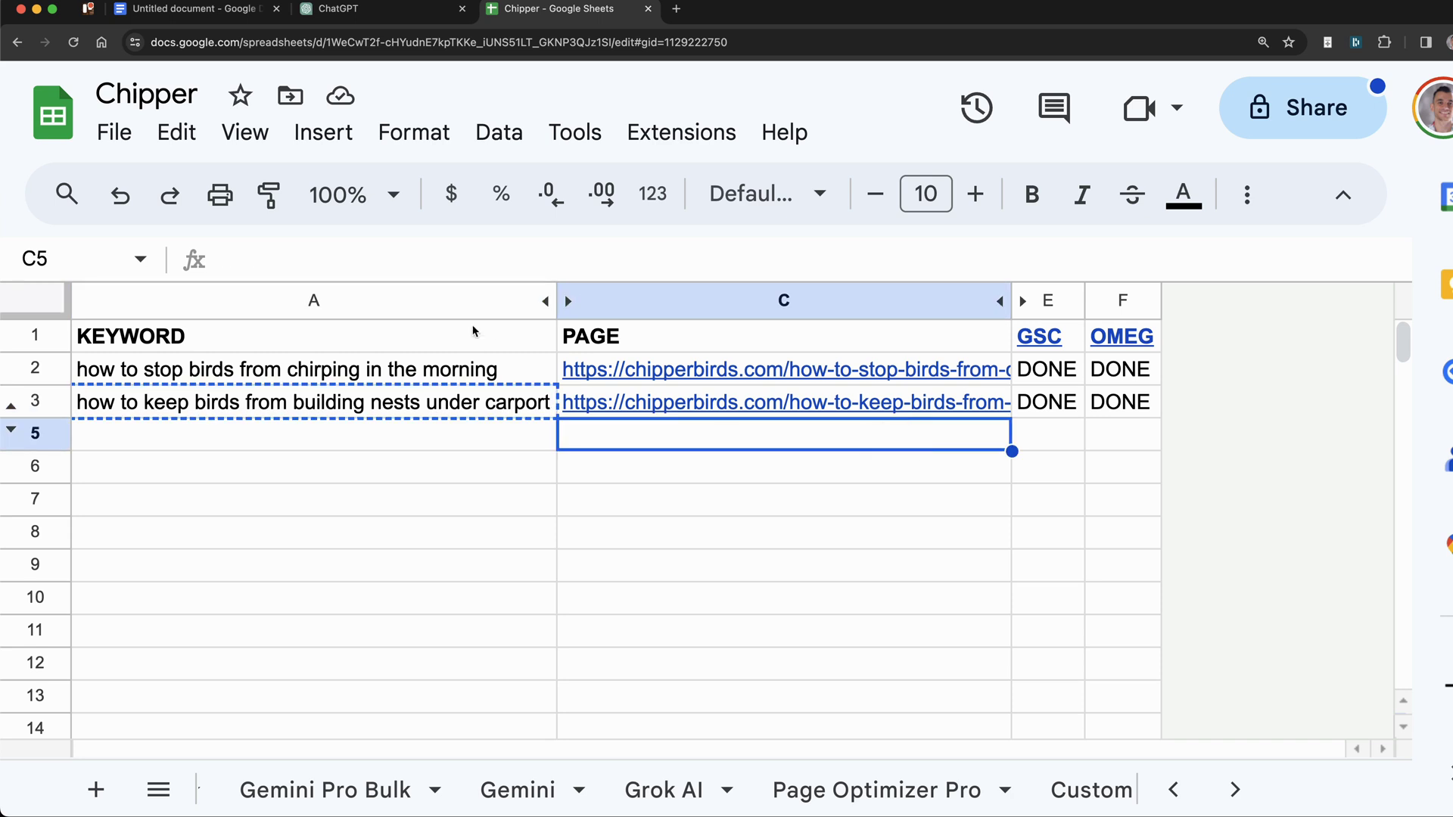
pyautogui.press('Escape')
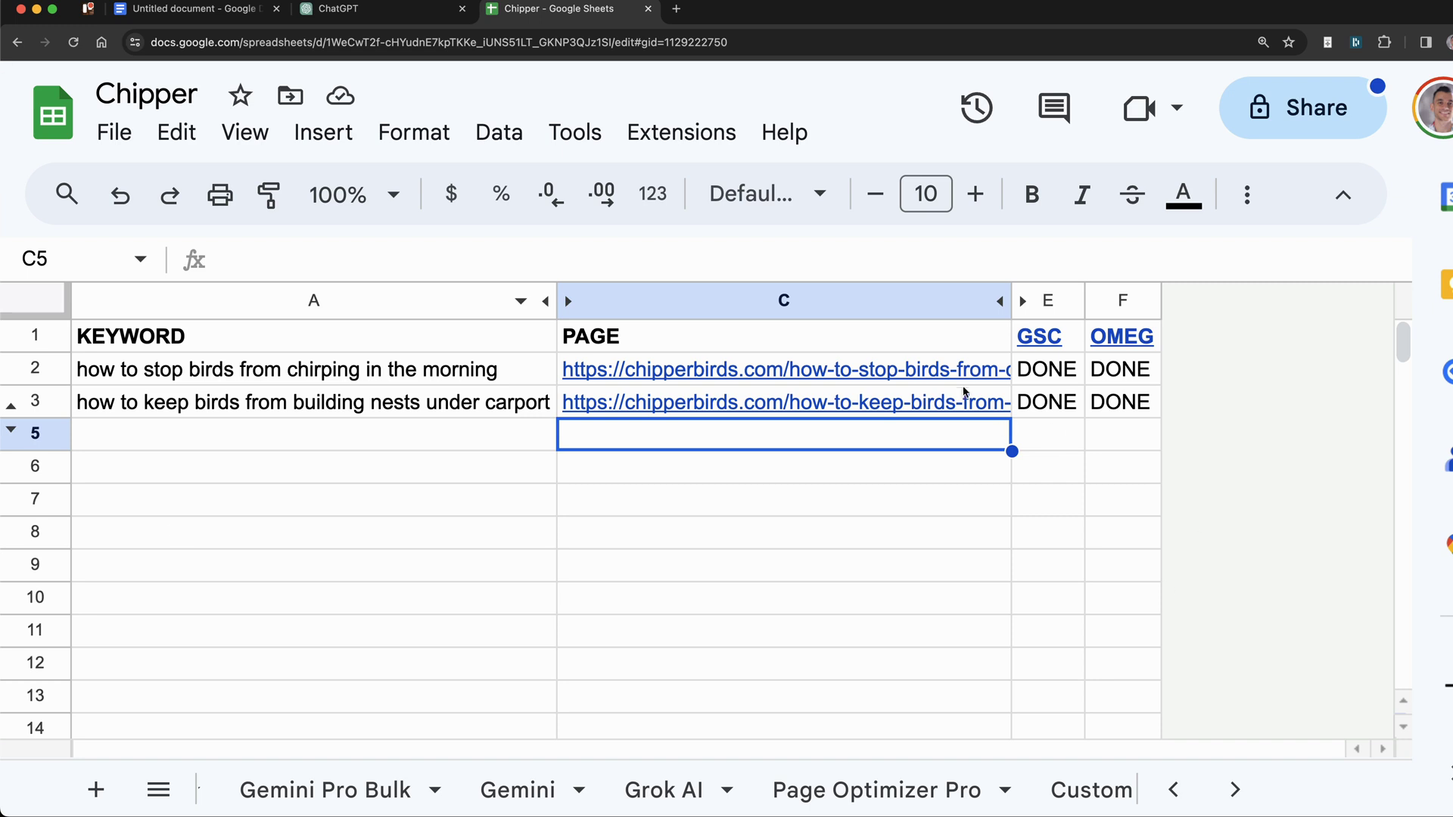
pyautogui.click(198, 401)
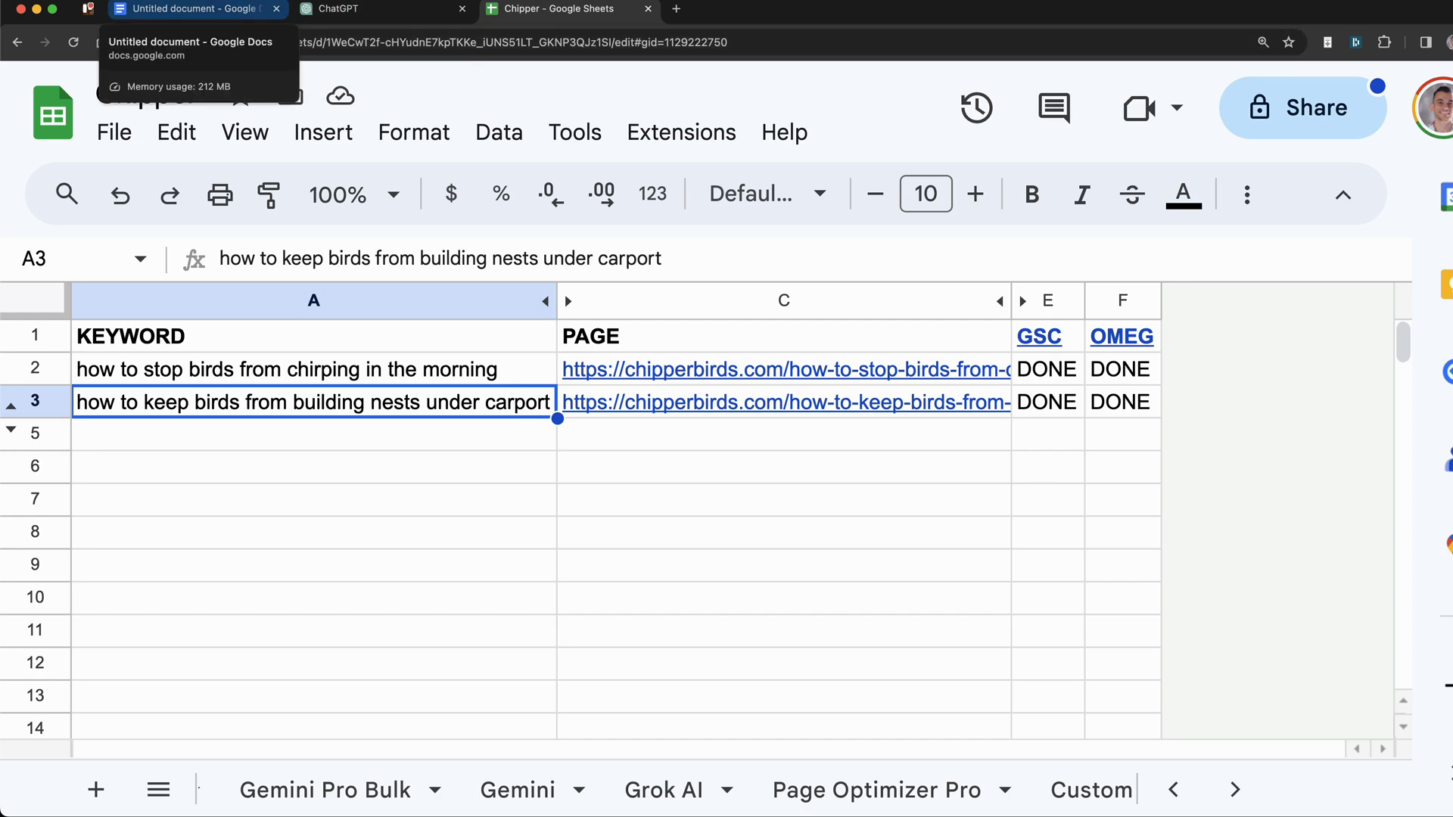
pyautogui.press('super+w')
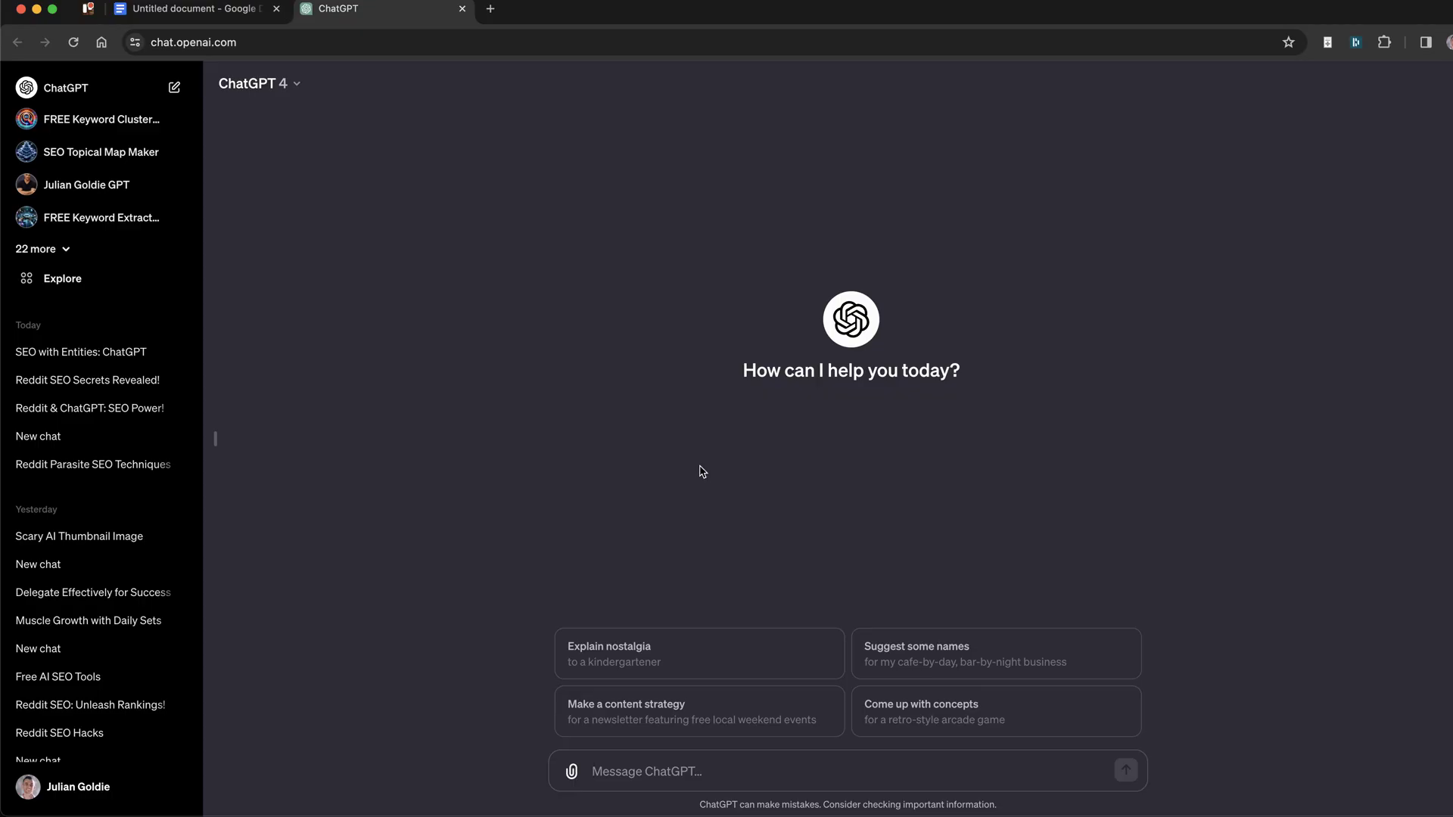
pyautogui.press('super+alt+Left')
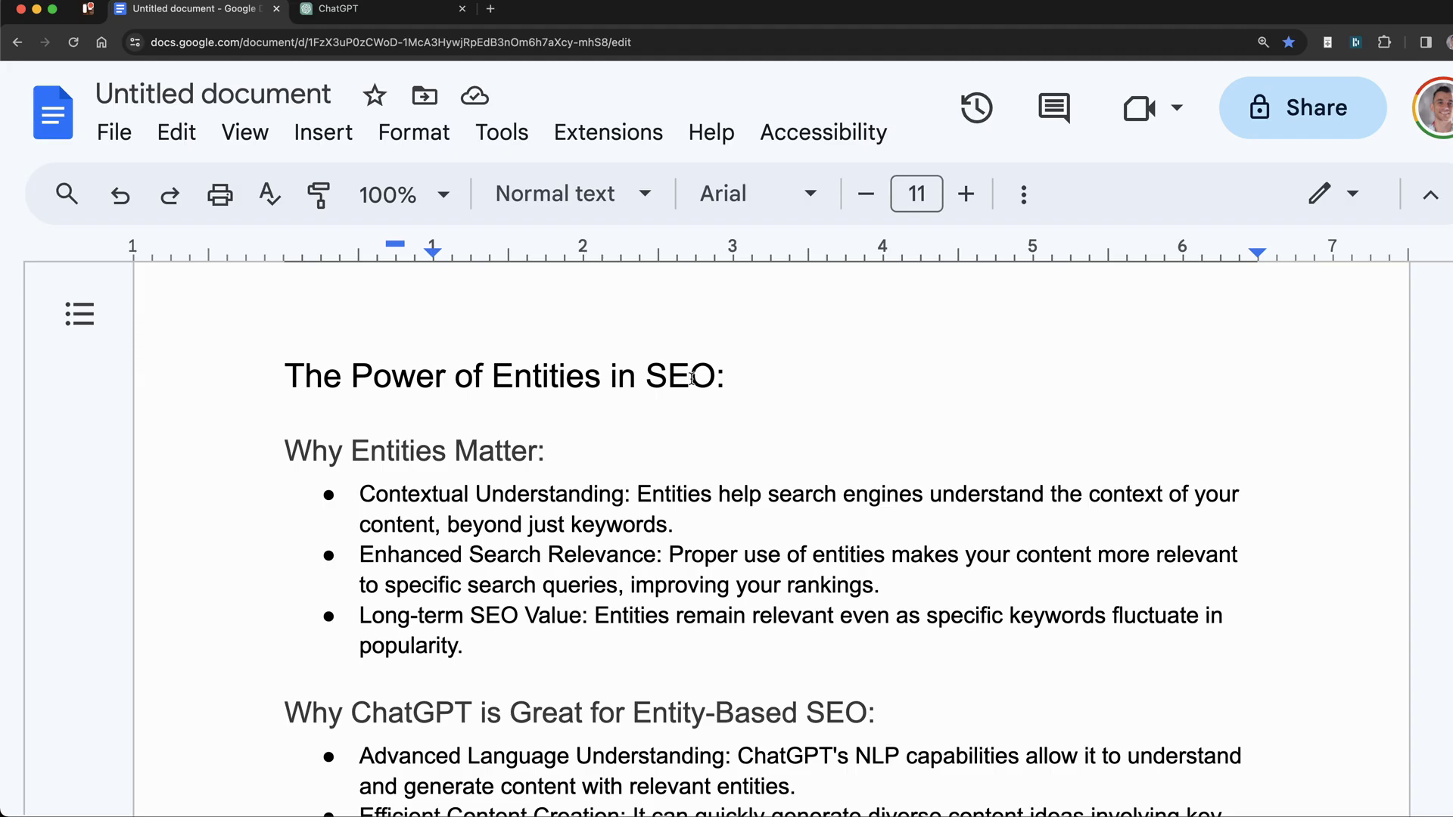
pyautogui.moveTo(311, 436); pyautogui.dragTo(649, 451)
pyautogui.click(648, 451)
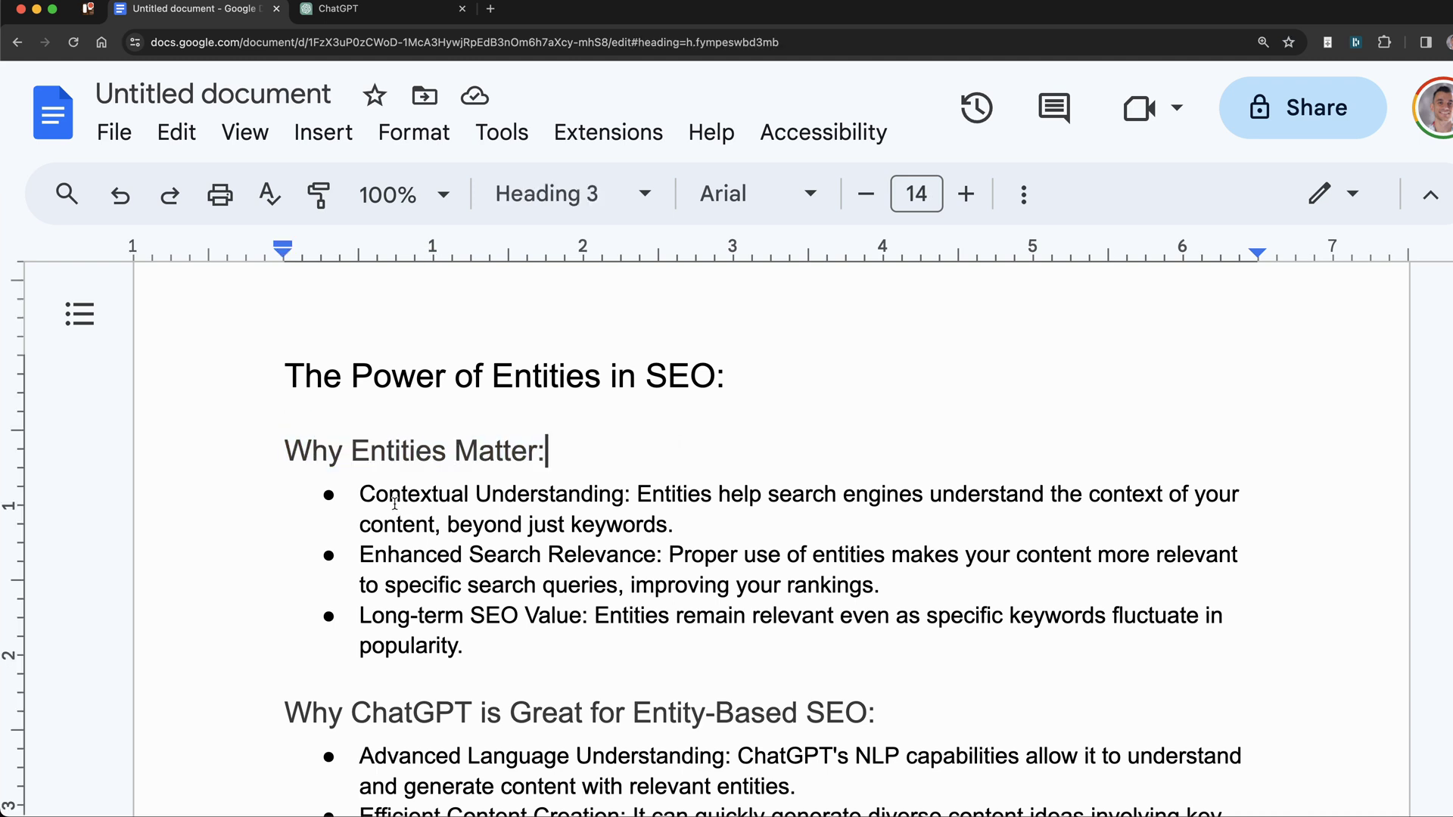
pyautogui.moveTo(366, 492); pyautogui.dragTo(795, 519)
pyautogui.press('Up')
pyautogui.scroll(1, 811, 519)
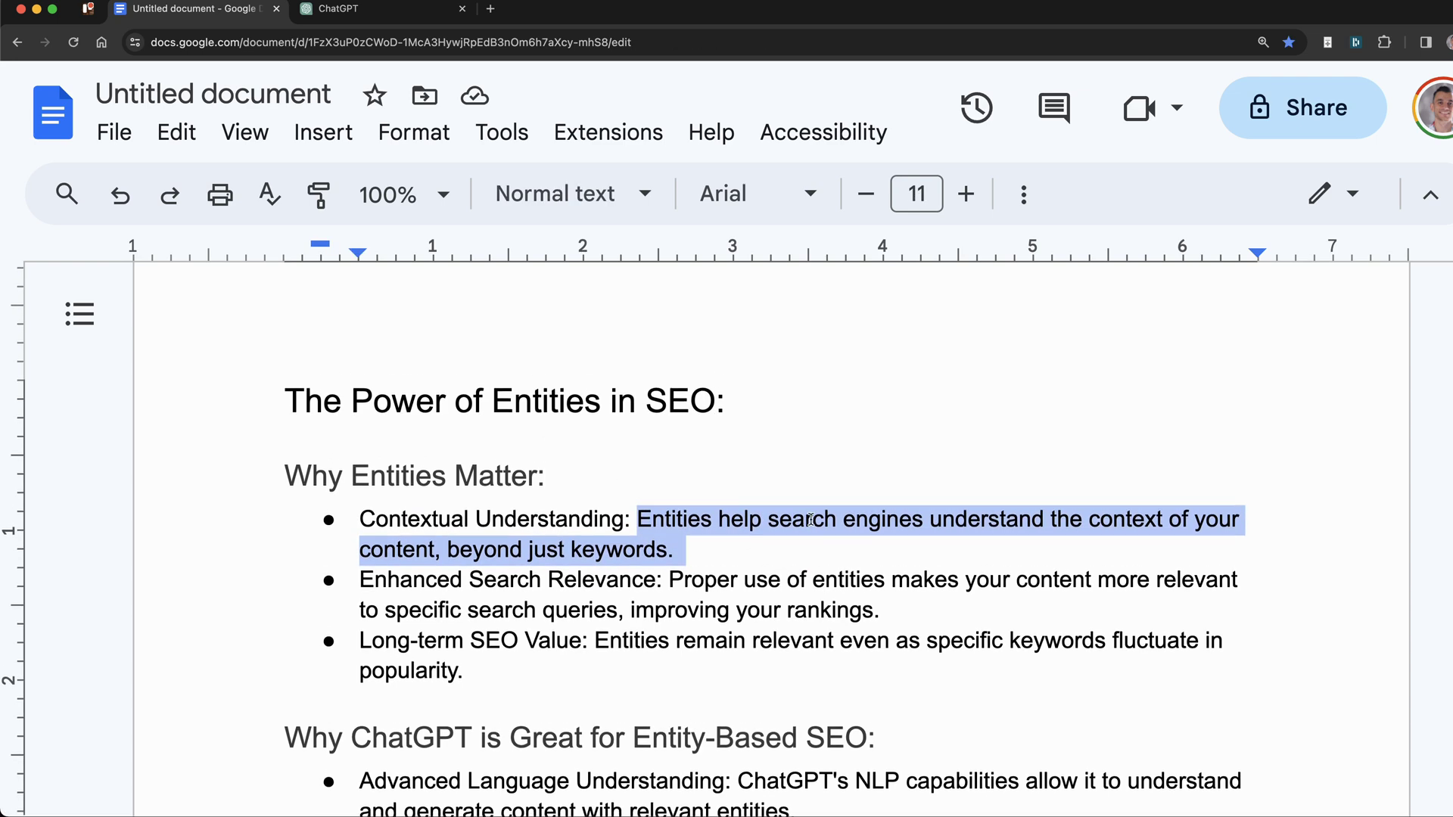
pyautogui.scroll(1, 811, 519)
pyautogui.scroll(2, 831, 494)
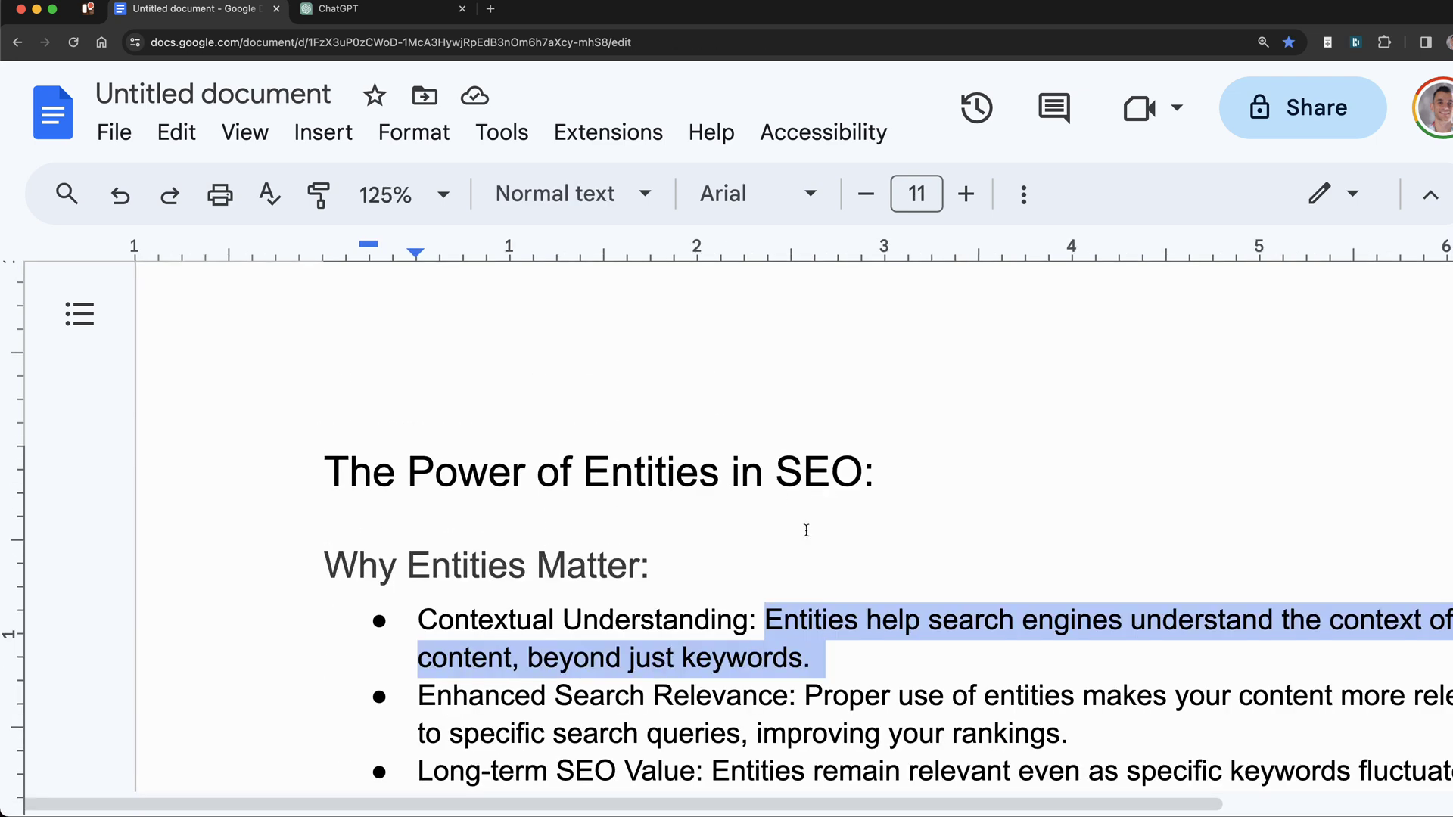
pyautogui.moveTo(697, 806); pyautogui.dragTo(859, 803)
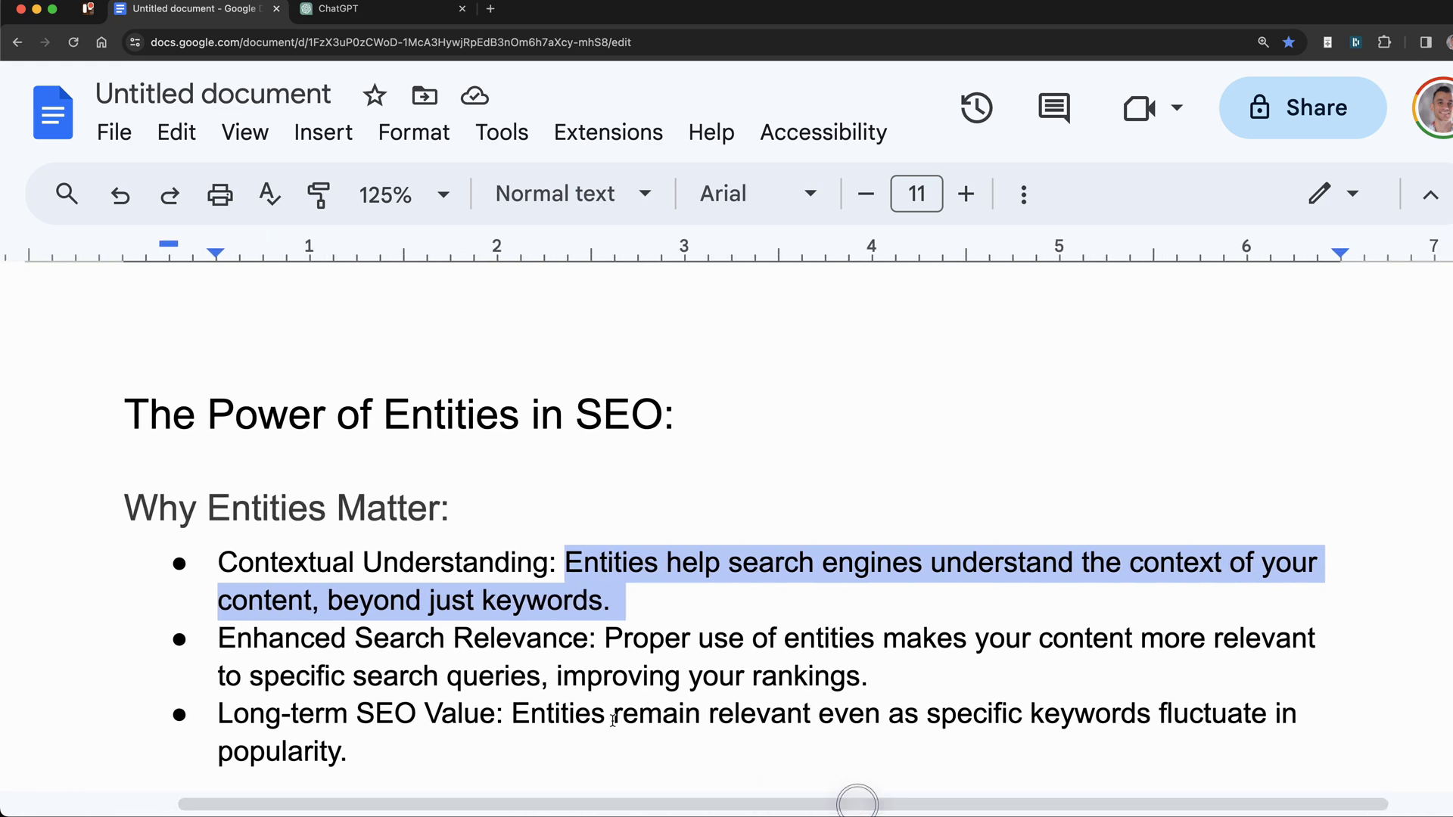
pyautogui.click(594, 709)
pyautogui.moveTo(606, 640); pyautogui.dragTo(1168, 658)
pyautogui.click(367, 17)
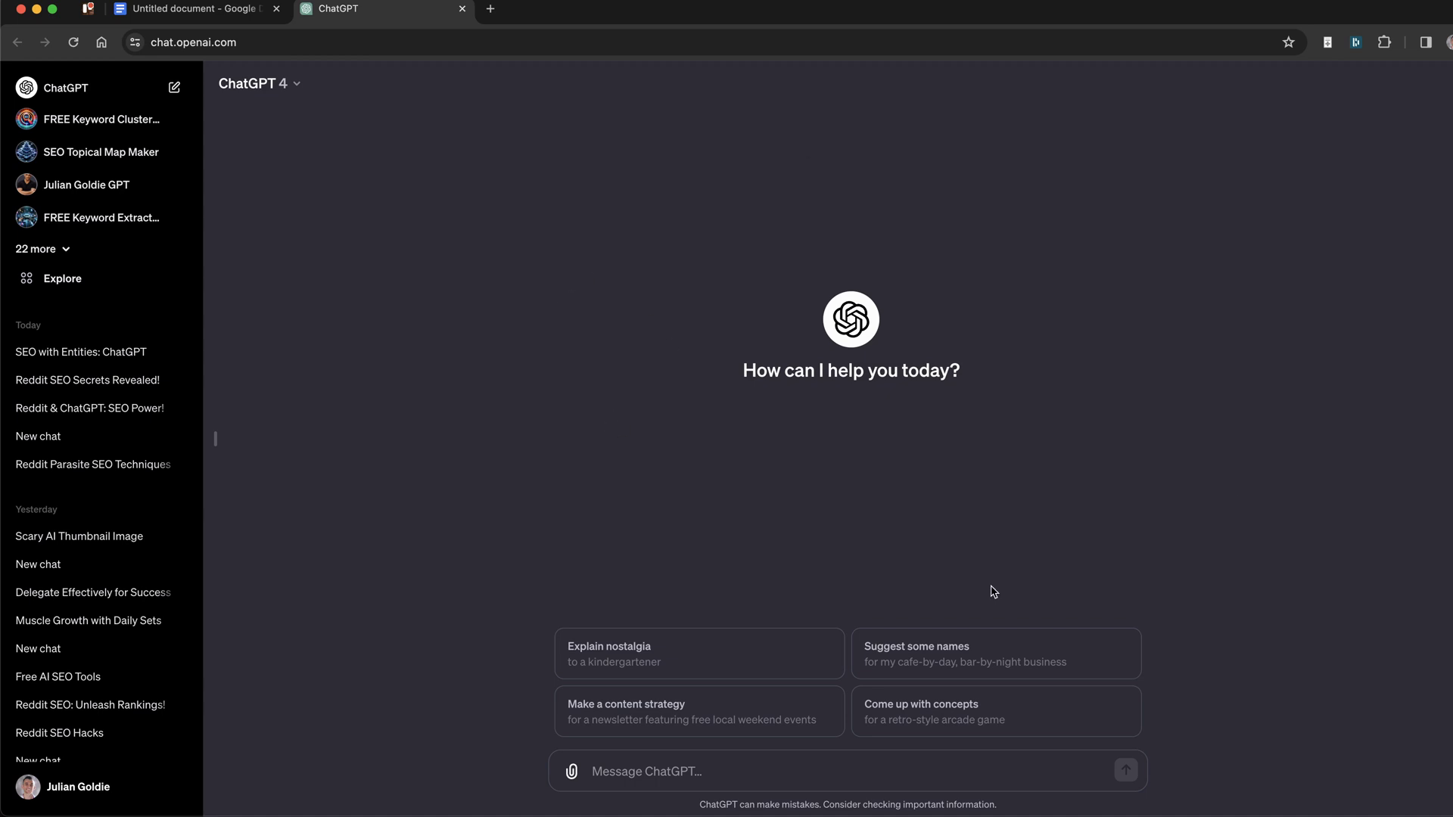
# Highlight ChatGPT's greeting text, then switch back to the Untitled Google Docs entities outline.
pyautogui.click(869, 438)
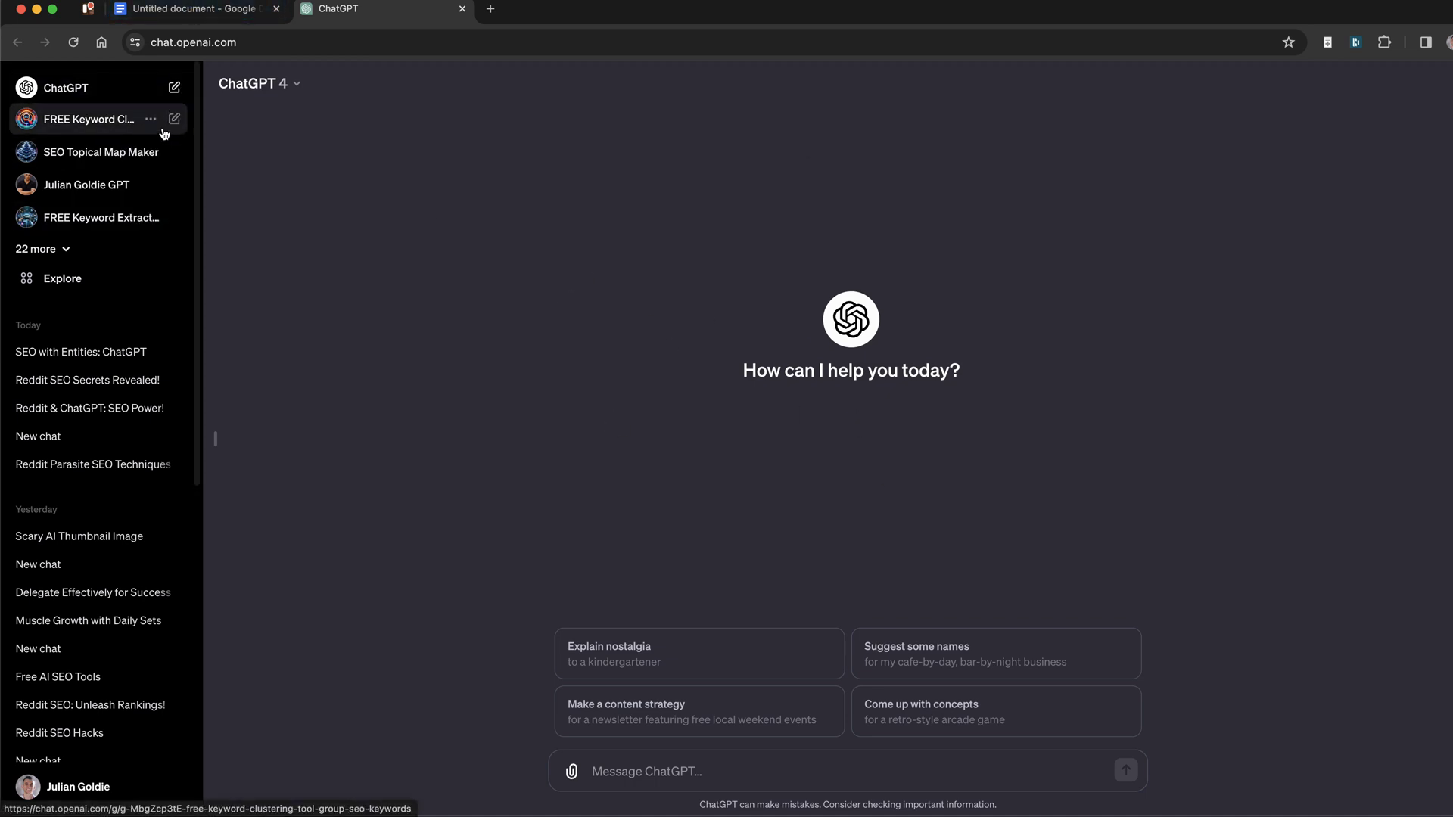
pyautogui.moveTo(685, 224); pyautogui.dragTo(1006, 405)
pyautogui.click(1006, 405)
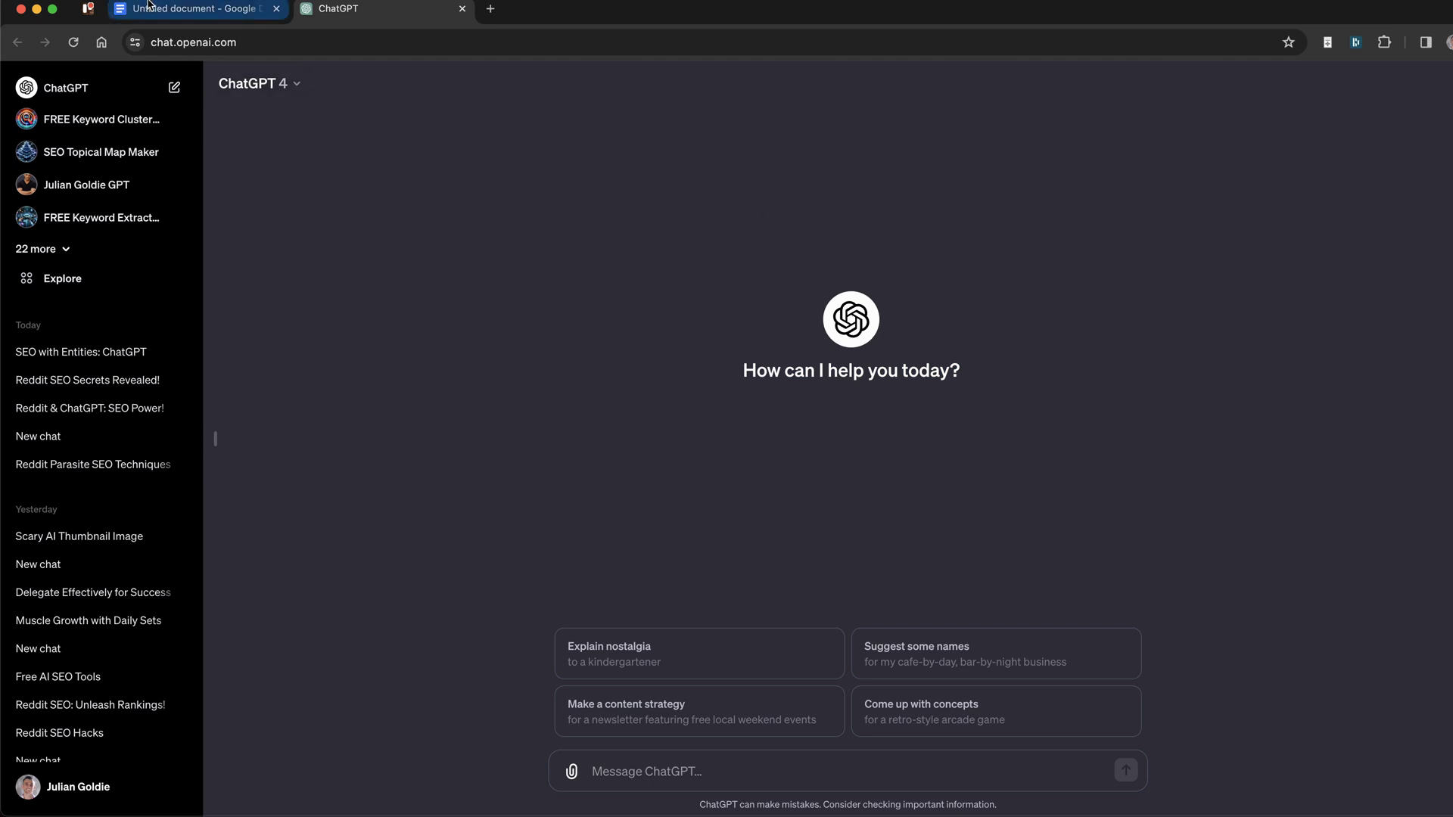
pyautogui.click(149, 6)
# Change the ChatGPT section heading's trailing colon to a question mark.
pyautogui.moveTo(286, 485); pyautogui.dragTo(860, 479)
pyautogui.click(860, 478)
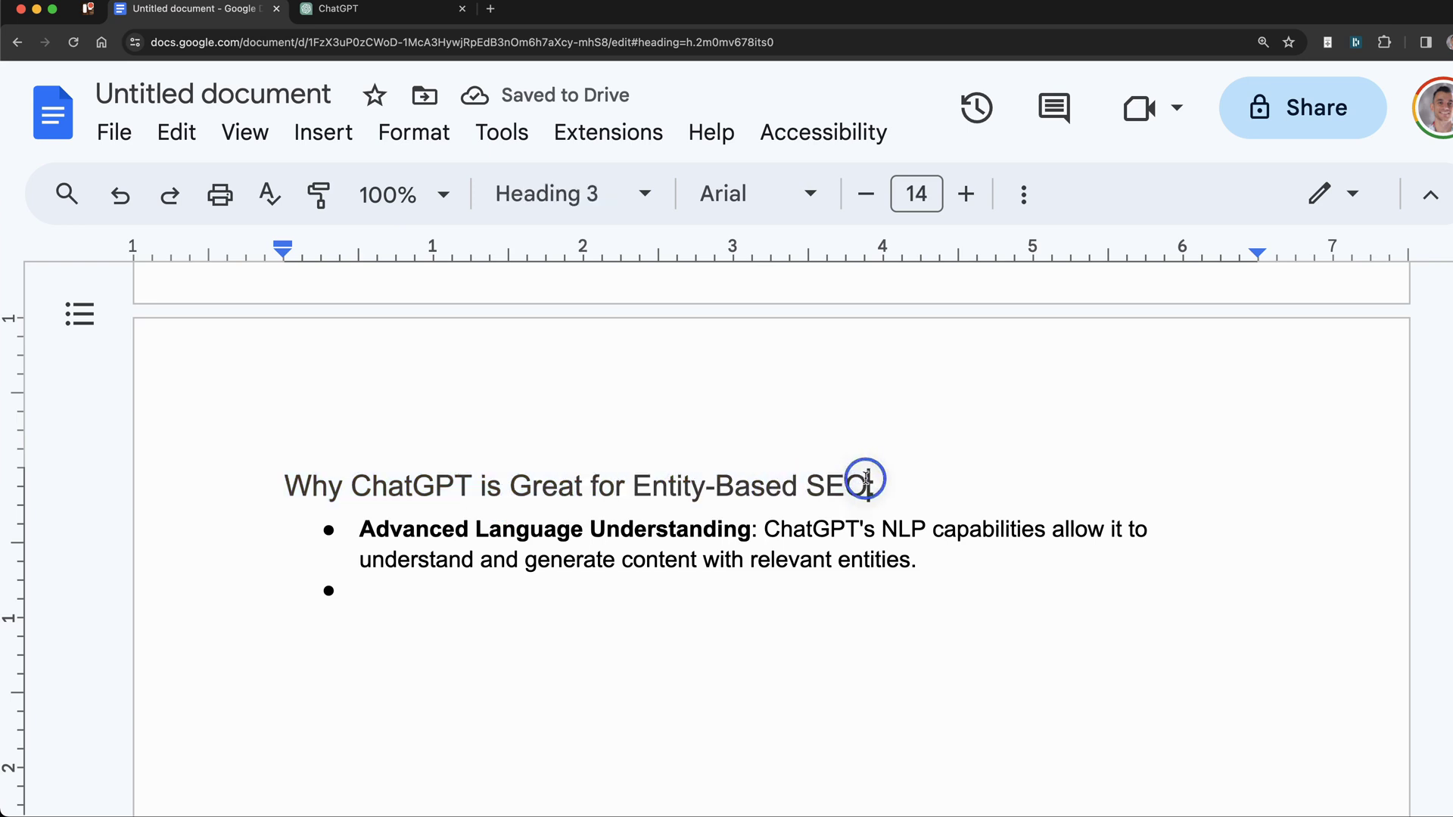
pyautogui.press('BackSpace')
pyautogui.write('?')
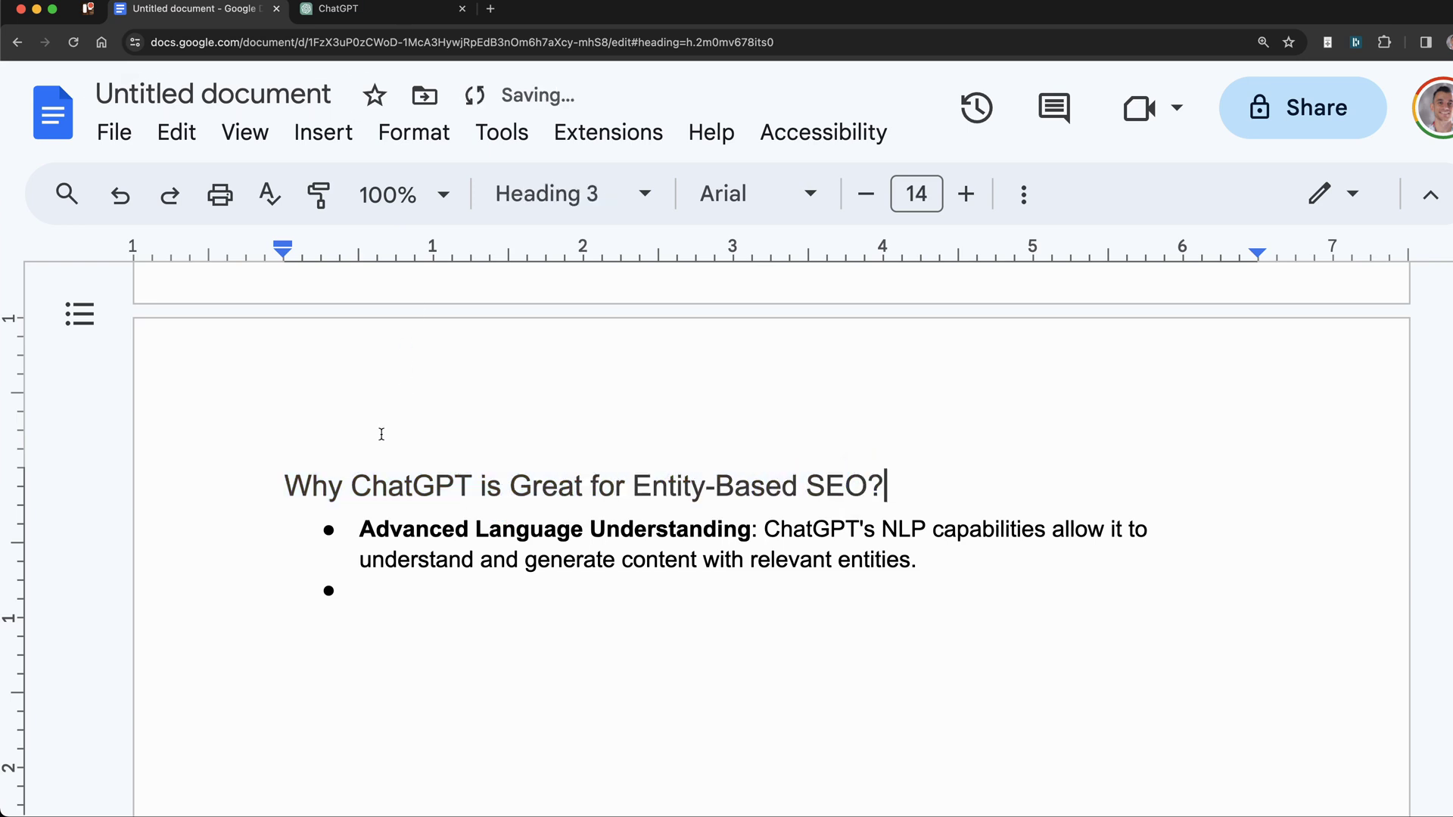
# Paste the Efficient Content Creation and Customizable Entity Integration bullets into the empty bullet line.
pyautogui.moveTo(353, 528); pyautogui.dragTo(1045, 548)
pyautogui.click(983, 555)
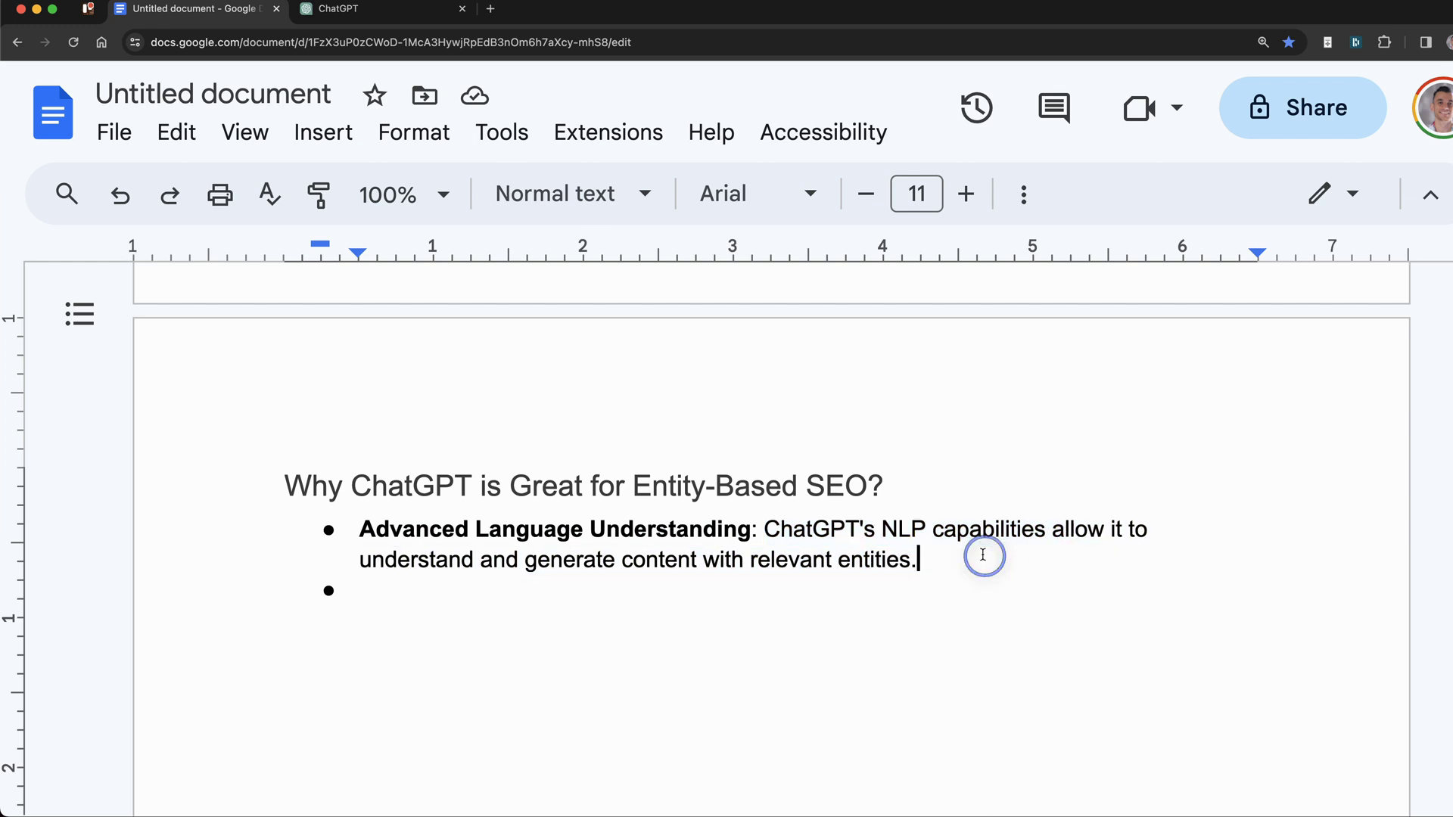
pyautogui.click(746, 597)
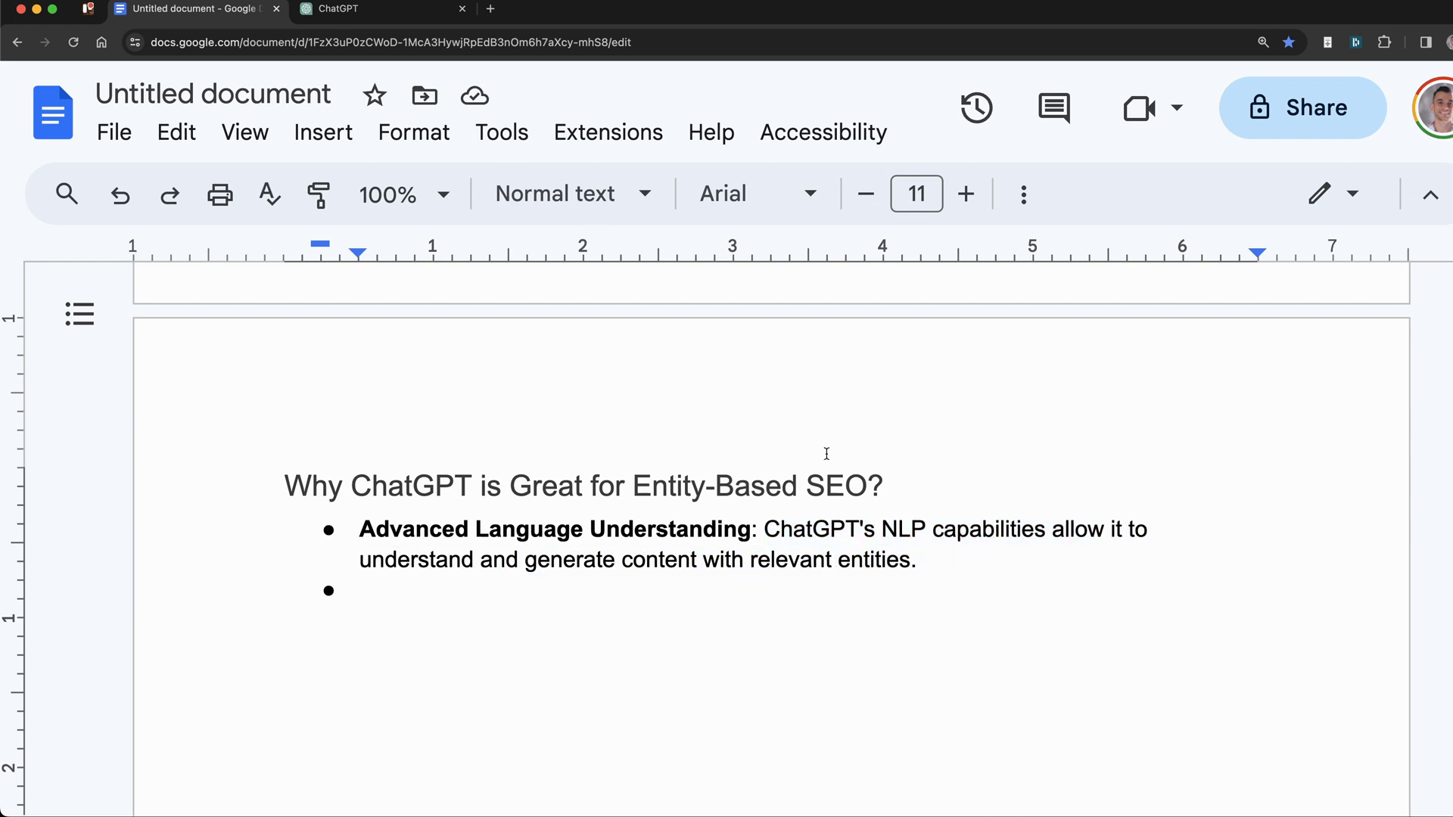
pyautogui.write('Efficient Content Creation: It can quickly generate diverse content ideas involving key entities.')
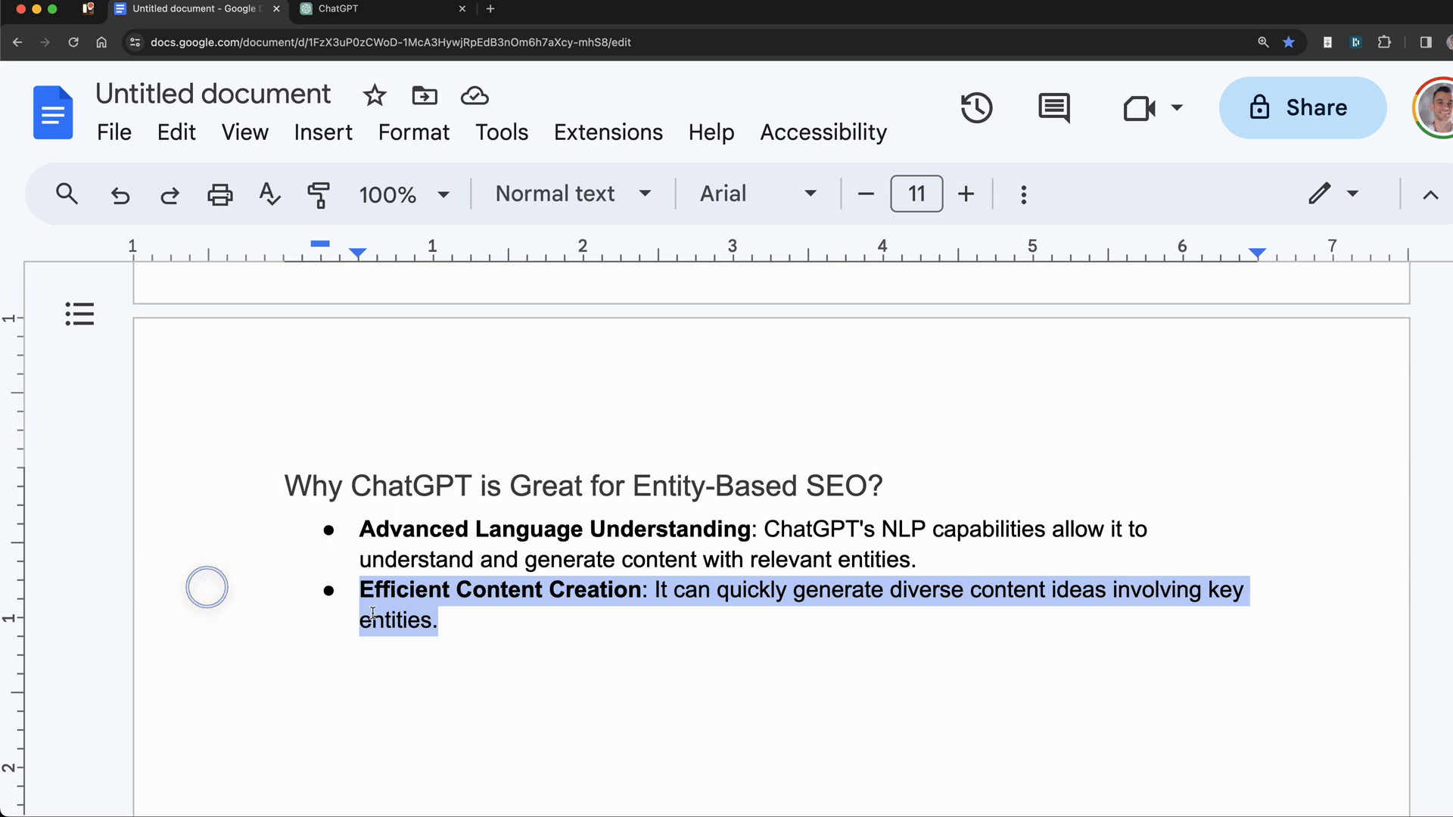
pyautogui.click(552, 610)
pyautogui.write('Customizable Entity Integration: ChatGPT can be directed to focus on specific entities, aligning with your SEO strategy.')
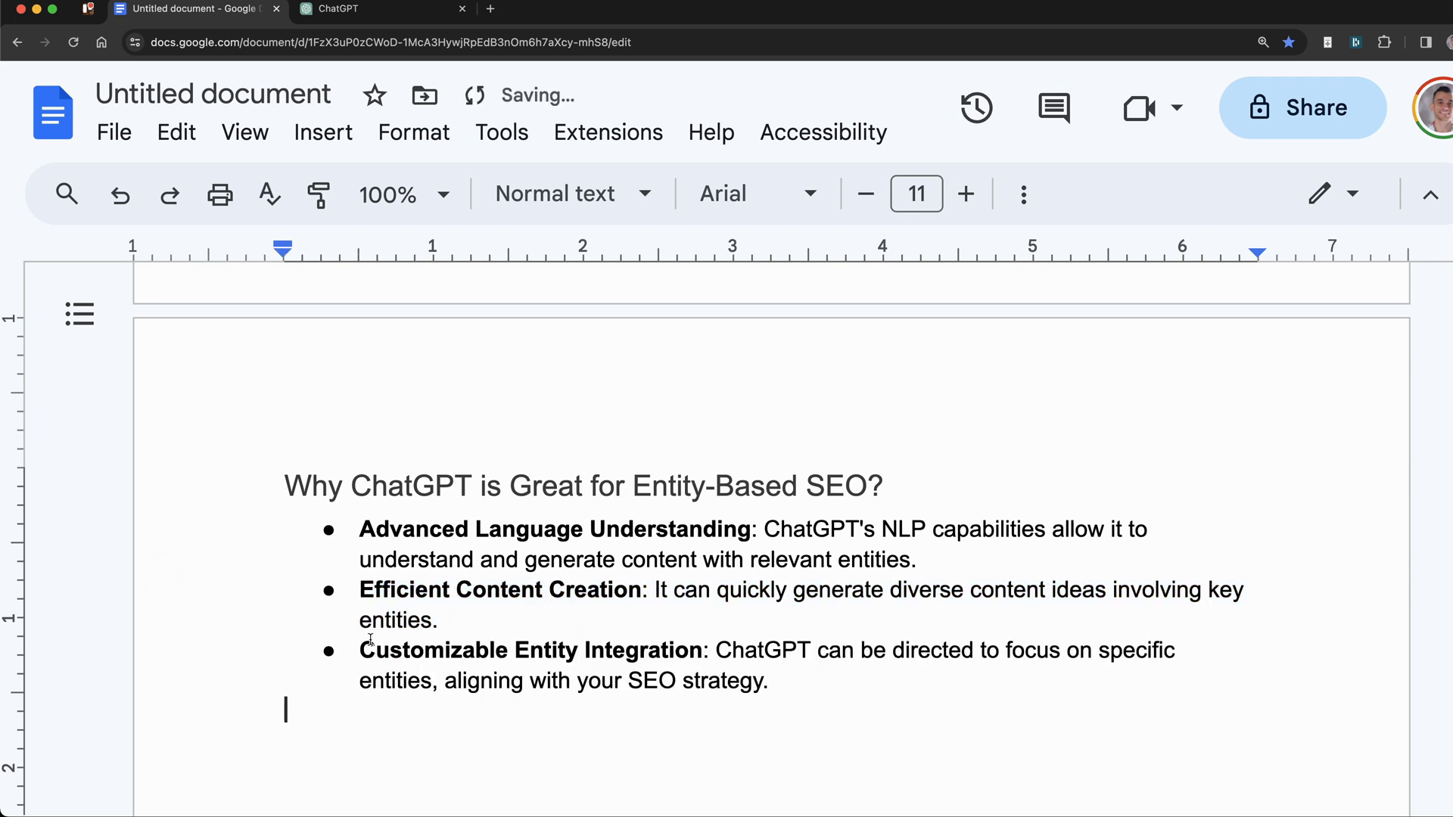
pyautogui.moveTo(360, 650); pyautogui.dragTo(895, 673)
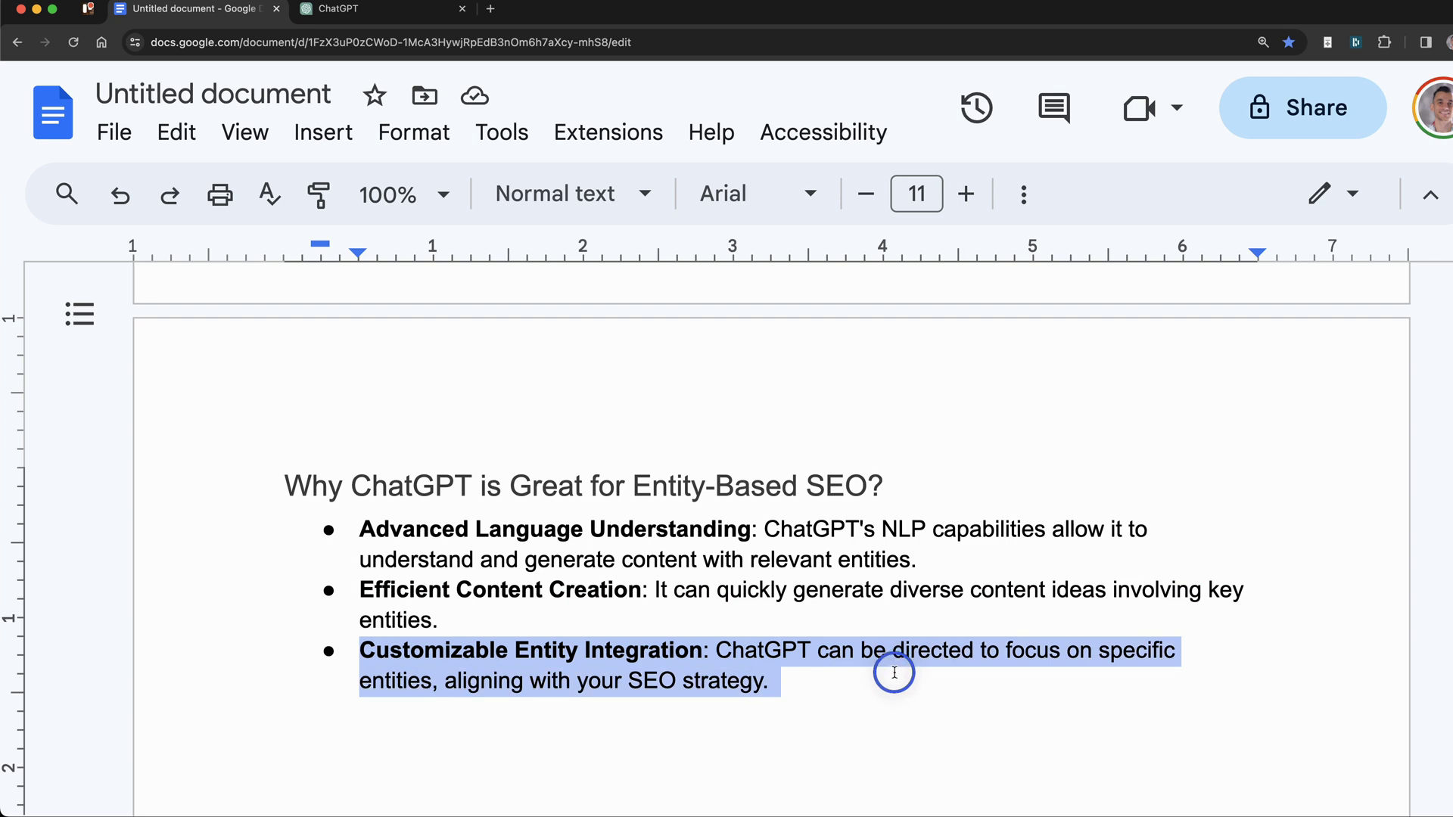
pyautogui.moveTo(801, 694); pyautogui.dragTo(386, 636)
pyautogui.click(520, 560)
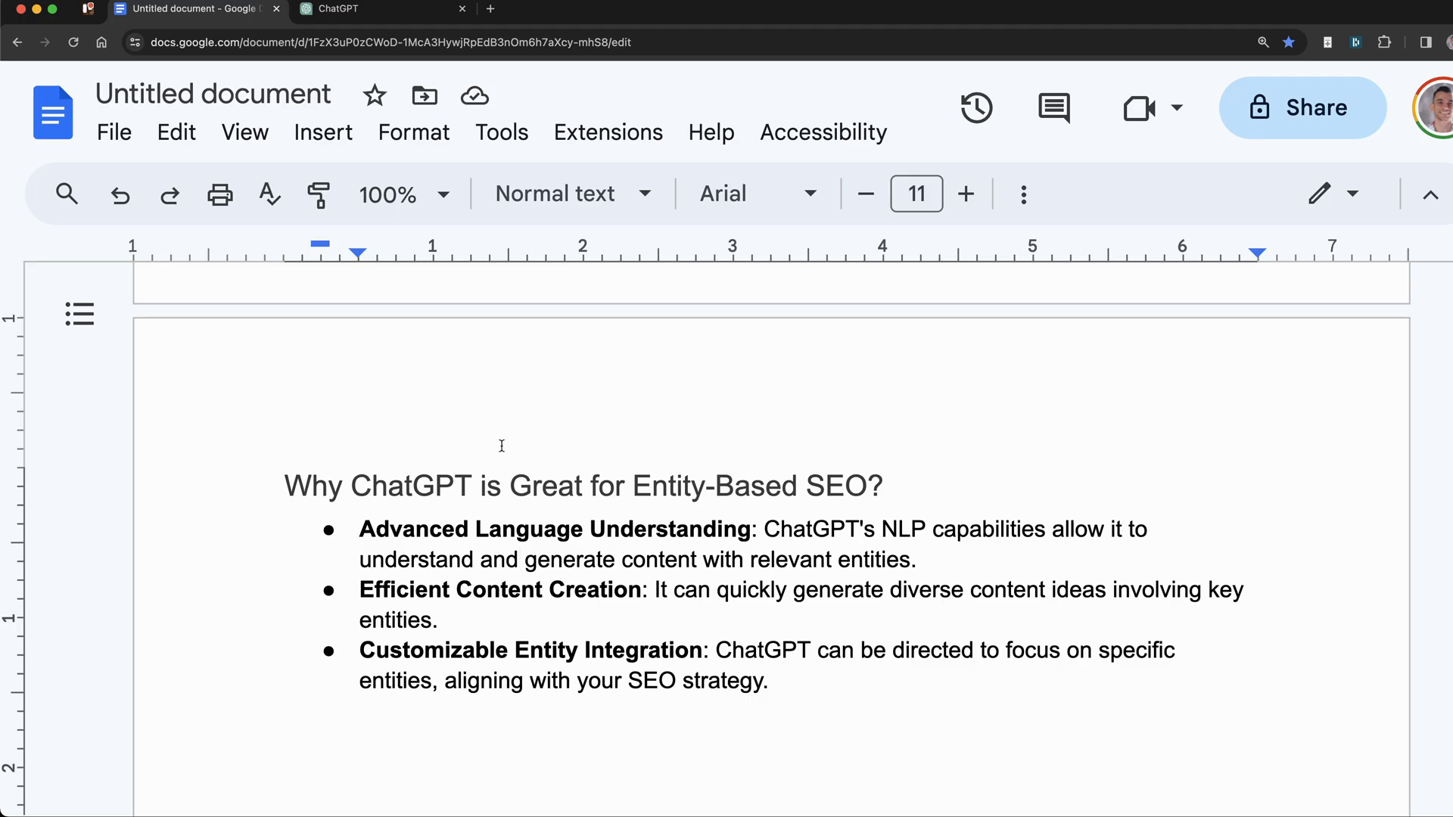
# In the ChatGPT prompt, fill the Target Keyword placeholder with 'chatgpt for link building'.
pyautogui.hotkey('ctrl', 'Tab')
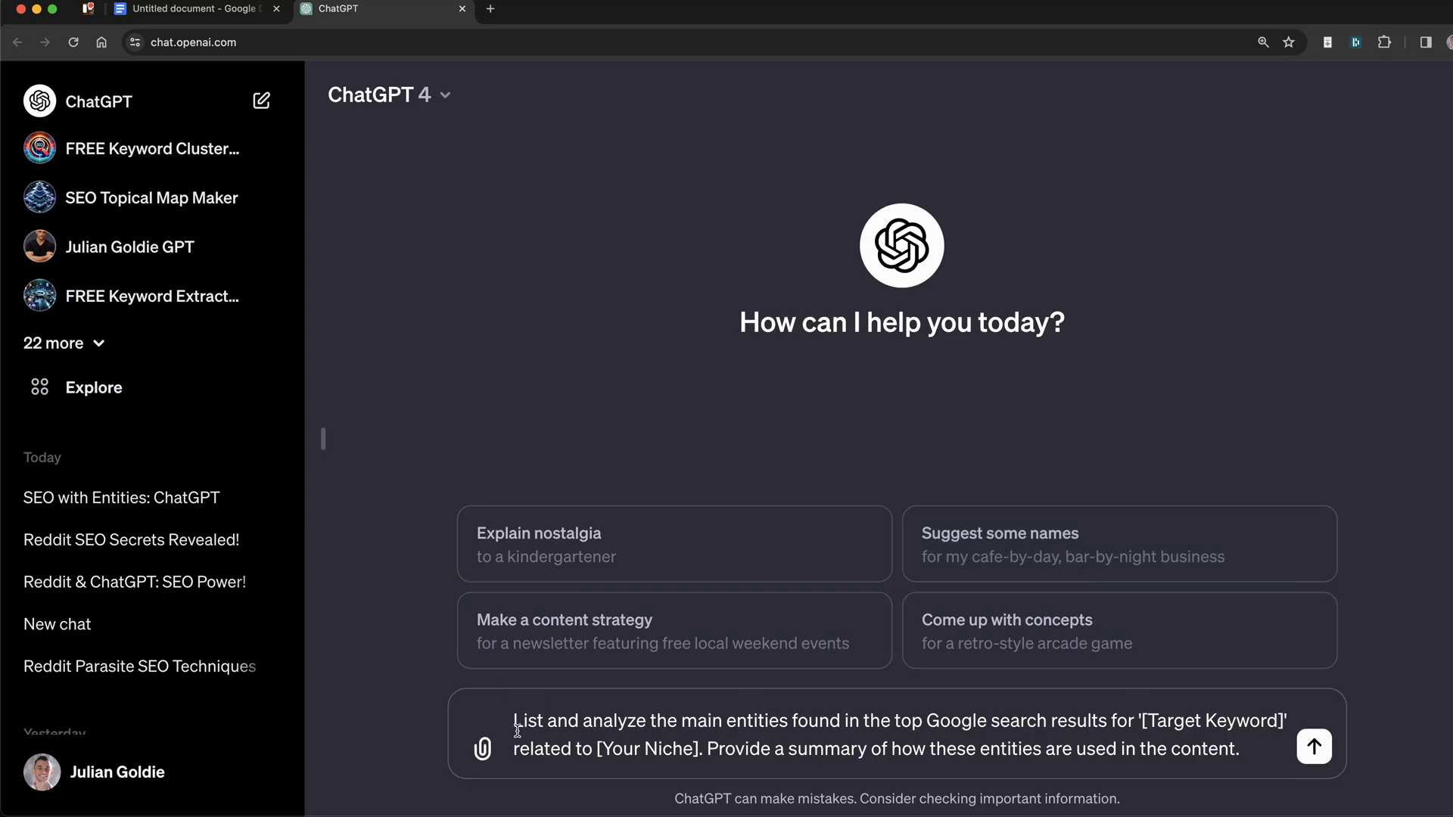
pyautogui.moveTo(518, 730); pyautogui.dragTo(949, 720)
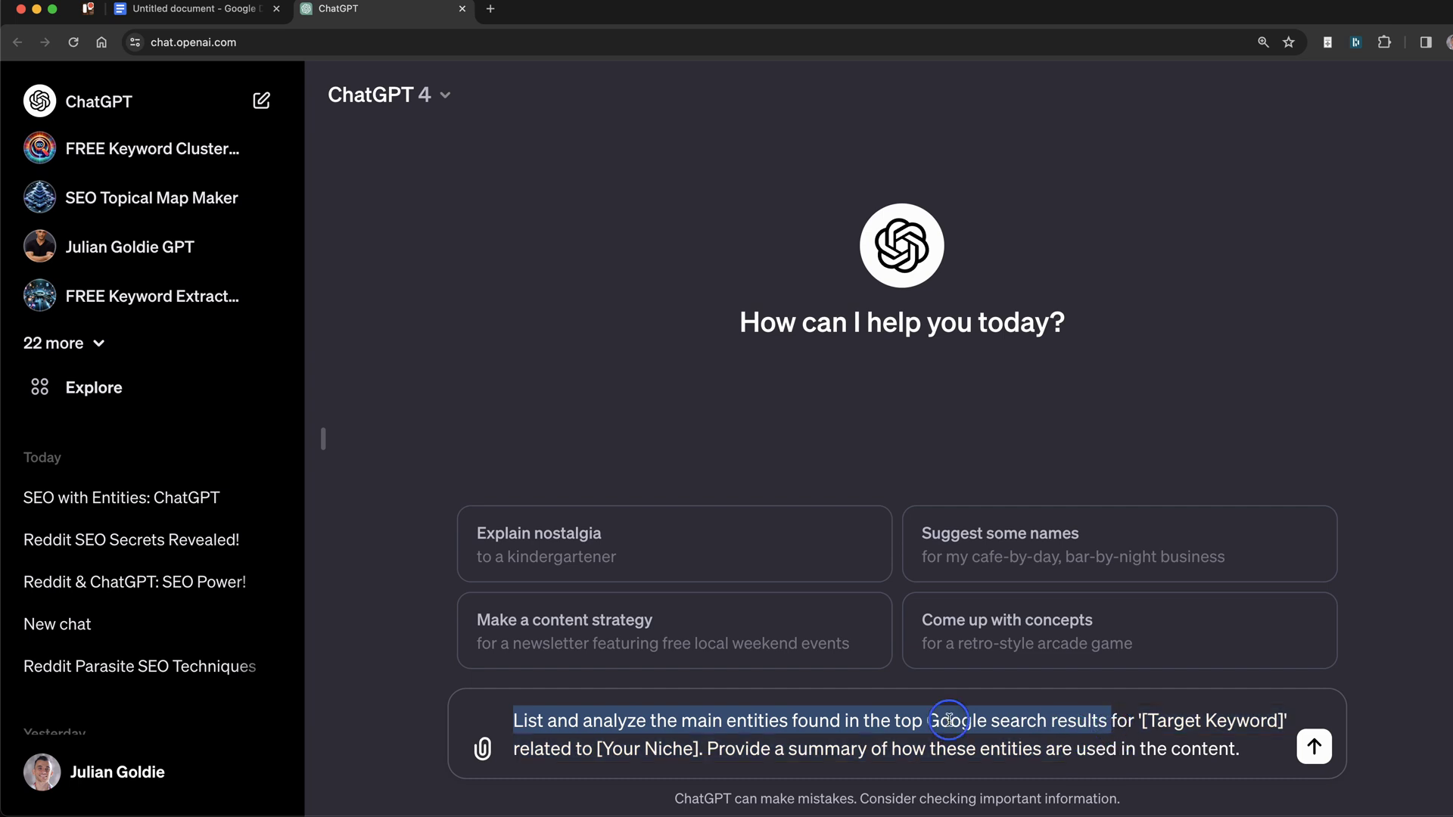
pyautogui.doubleClick(949, 720)
pyautogui.click(976, 725)
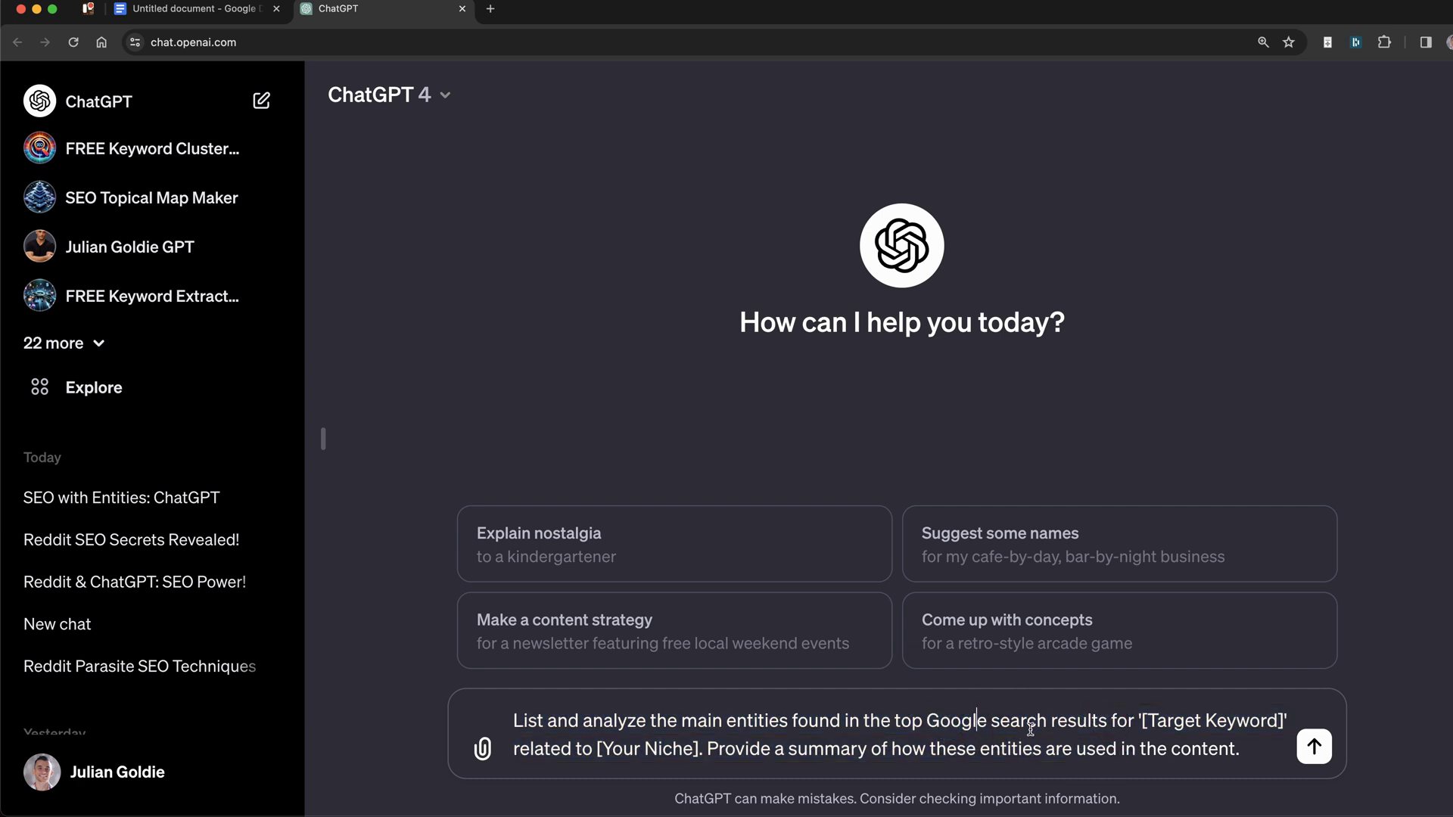
pyautogui.moveTo(1139, 720); pyautogui.dragTo(1199, 721)
pyautogui.click(1185, 721)
pyautogui.write('chatgpt for link building')
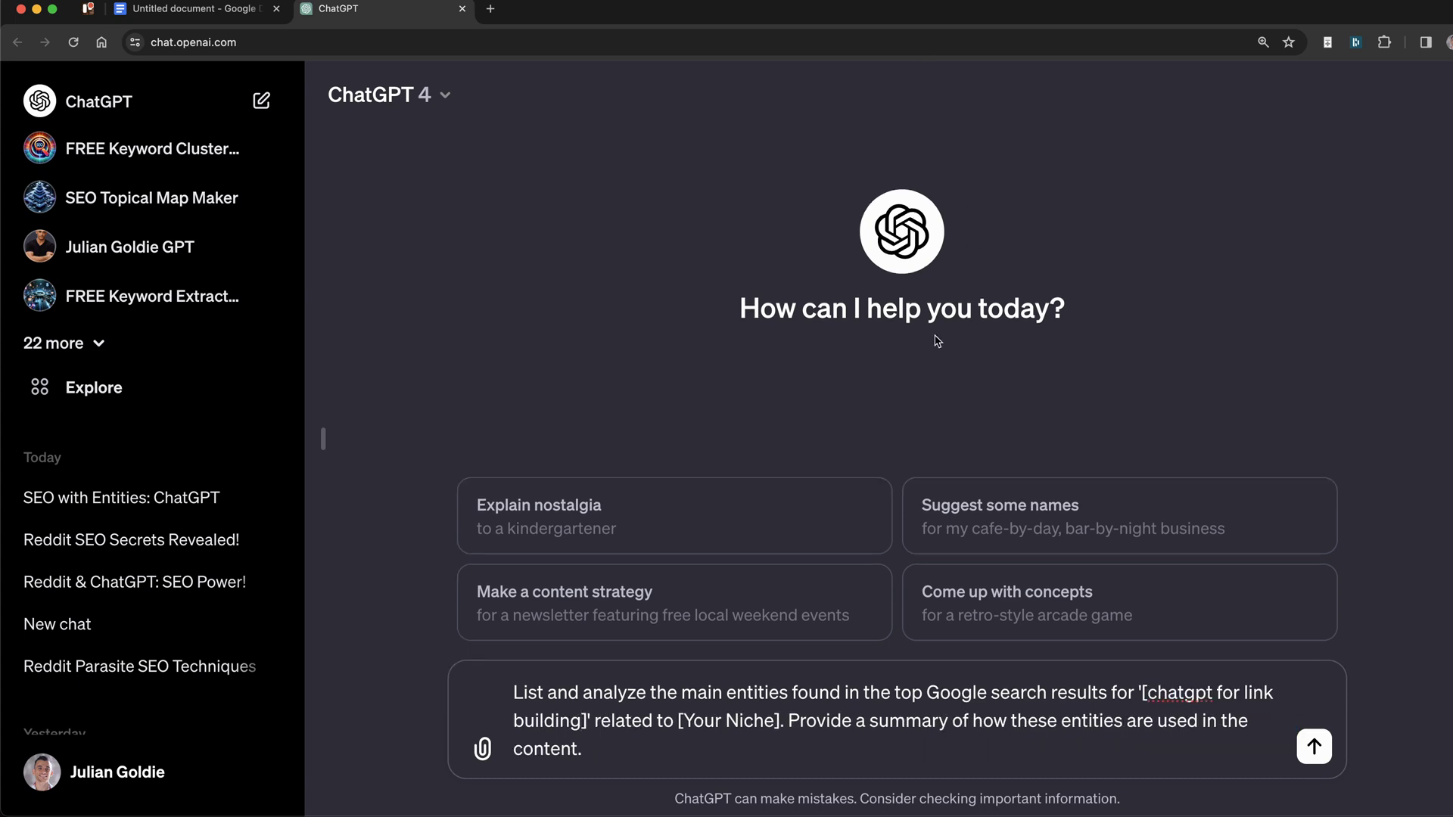
# Replace the Your Niche placeholder with 'SEO Link Building' and send the prompt.
pyautogui.click(693, 706)
pyautogui.moveTo(678, 721); pyautogui.dragTo(781, 720)
pyautogui.write('Link Building')
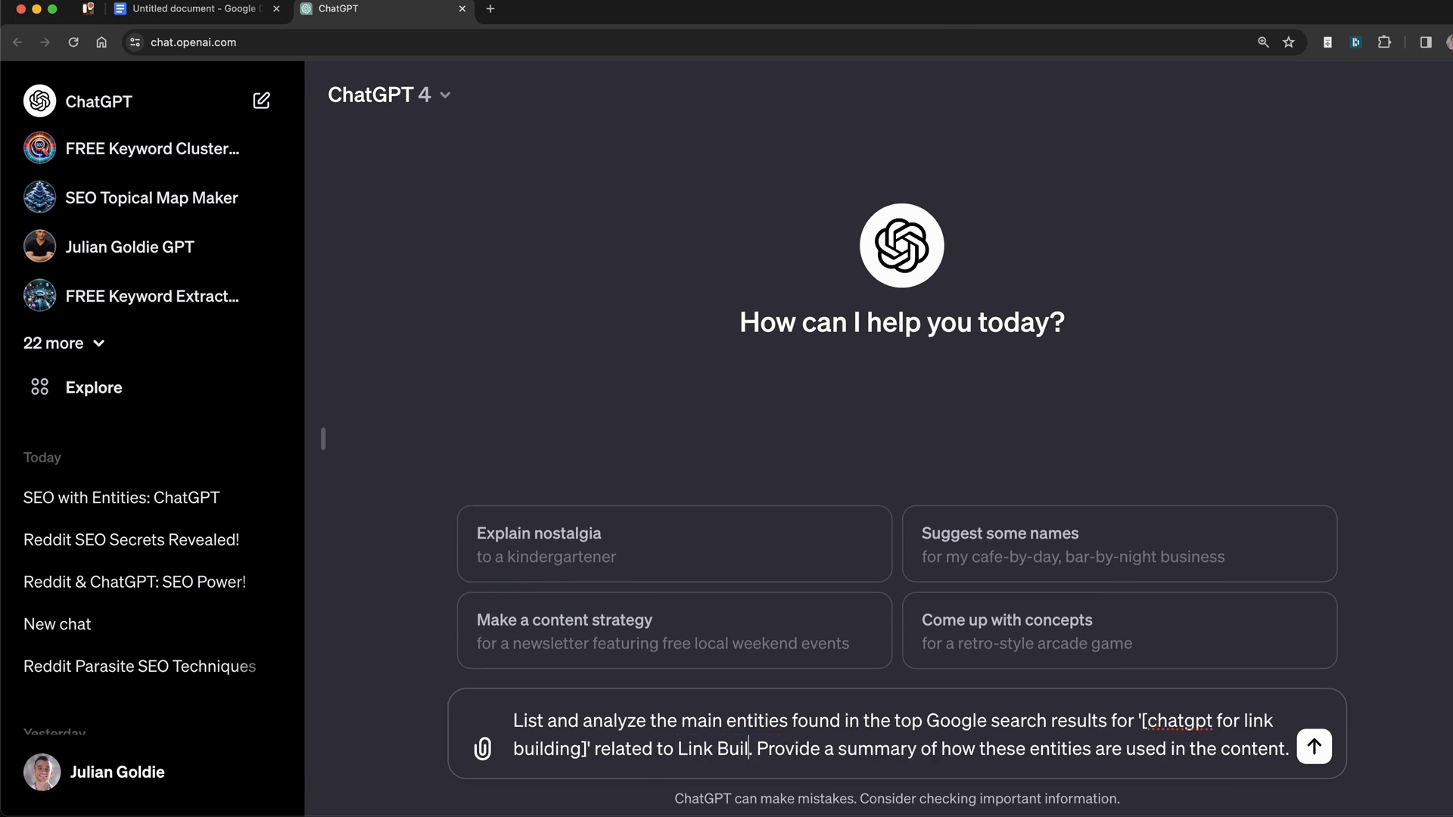
pyautogui.click(678, 721)
pyautogui.write('SEO')
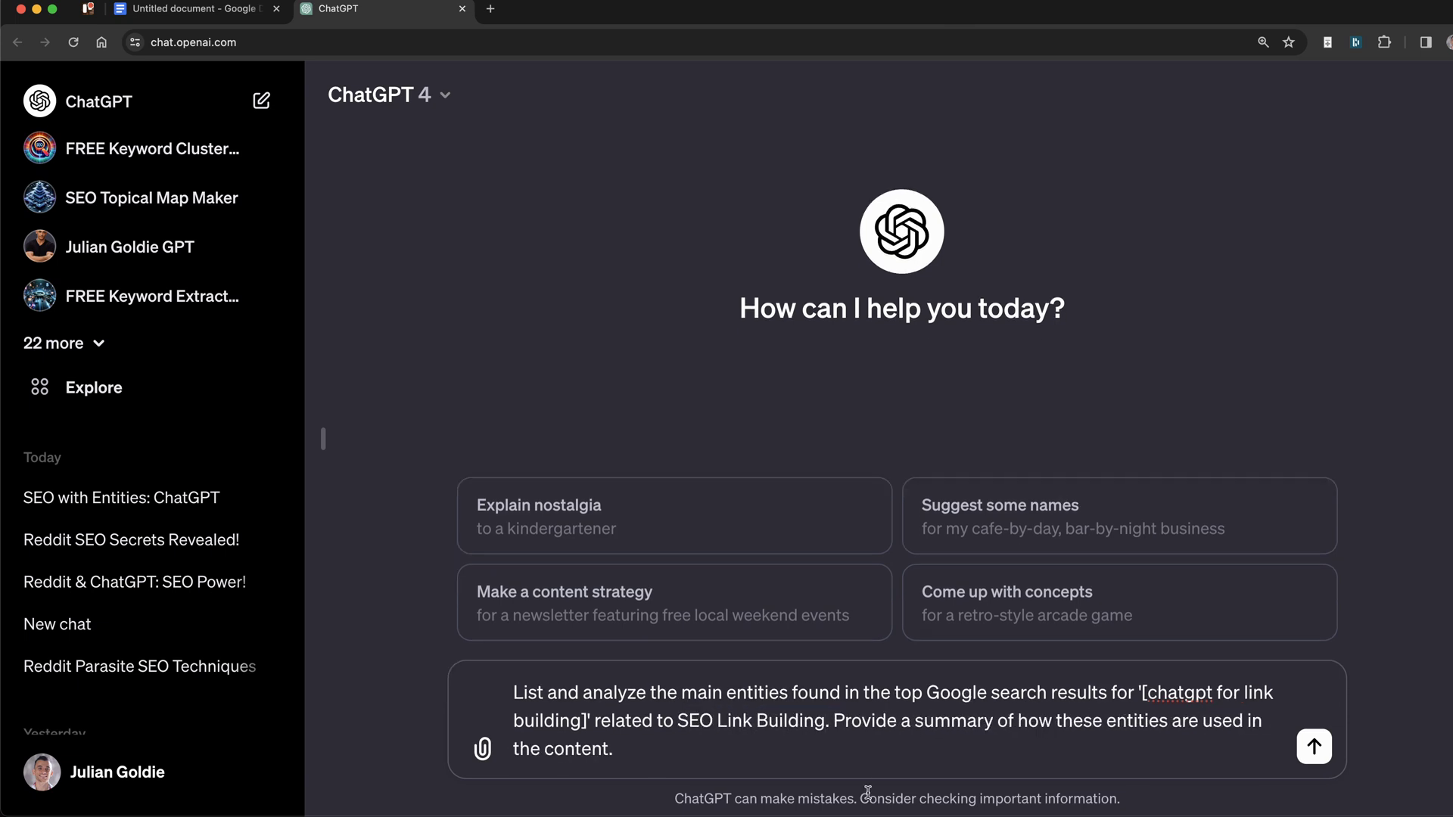
pyautogui.press('super+a')
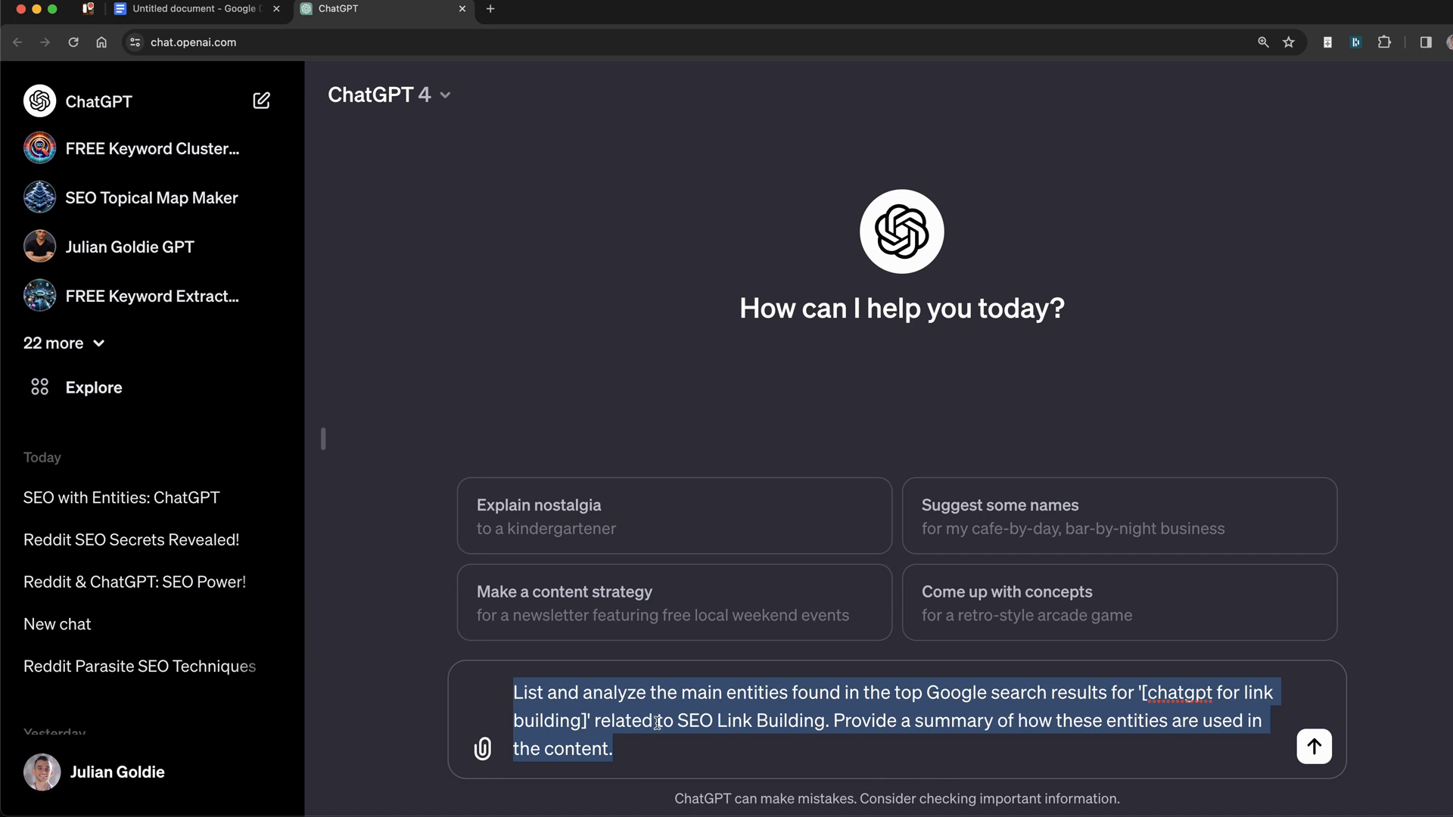
pyautogui.press('Return')
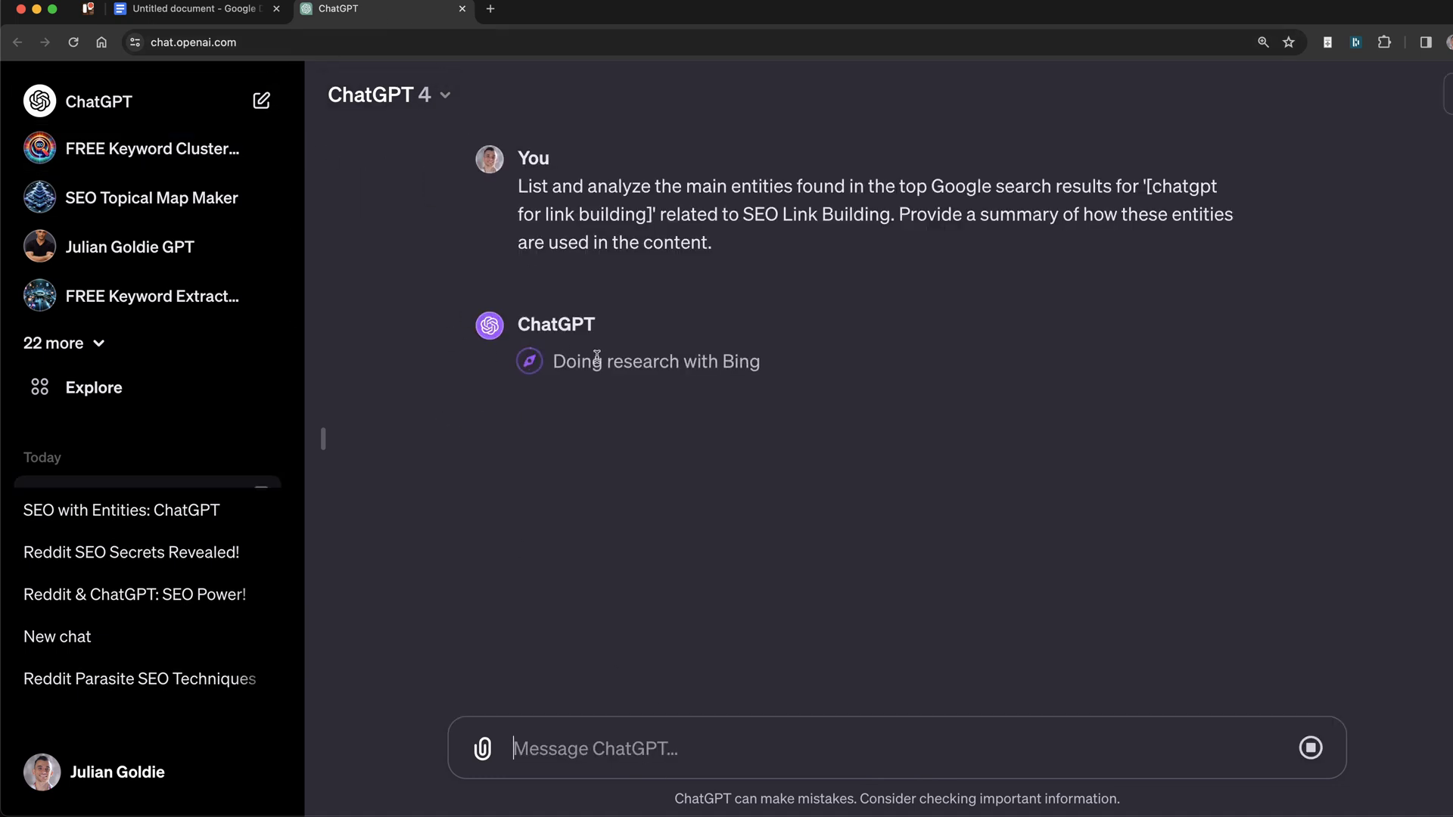
# Check the Bing search results ChatGPT used, then close that tab.
pyautogui.moveTo(554, 361); pyautogui.dragTo(789, 371)
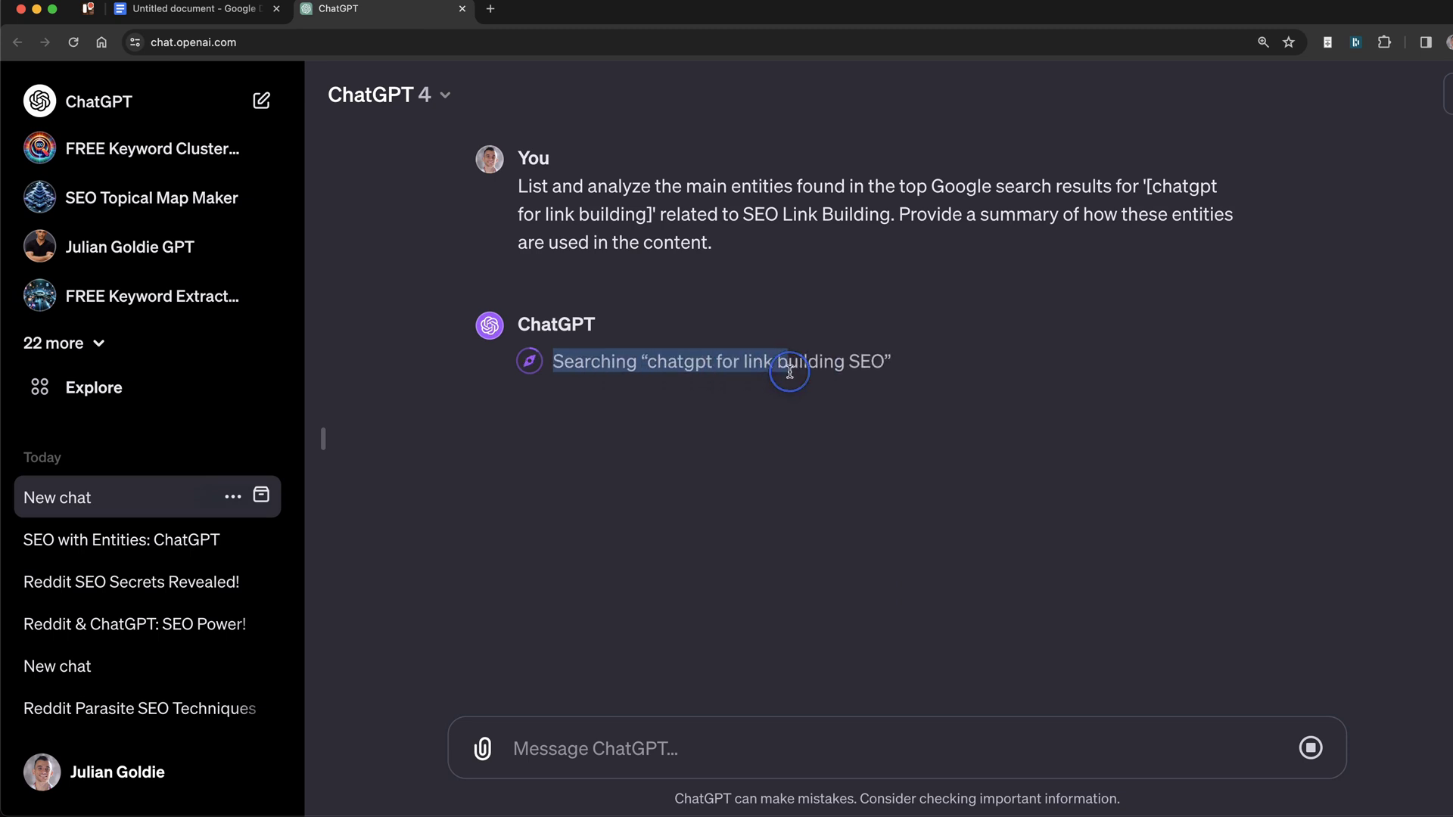
pyautogui.click(913, 371)
pyautogui.click(693, 380)
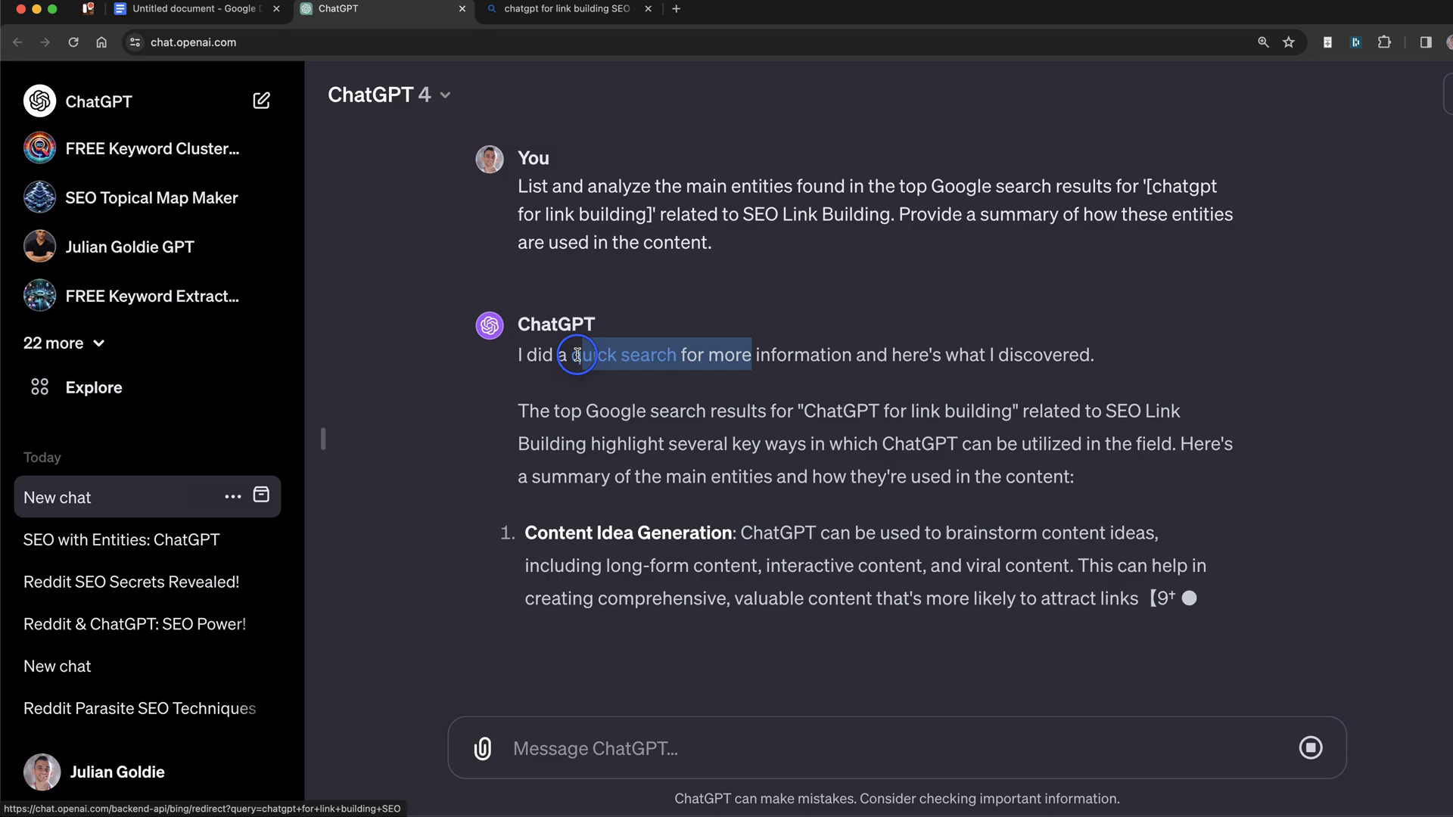
pyautogui.click(583, 356)
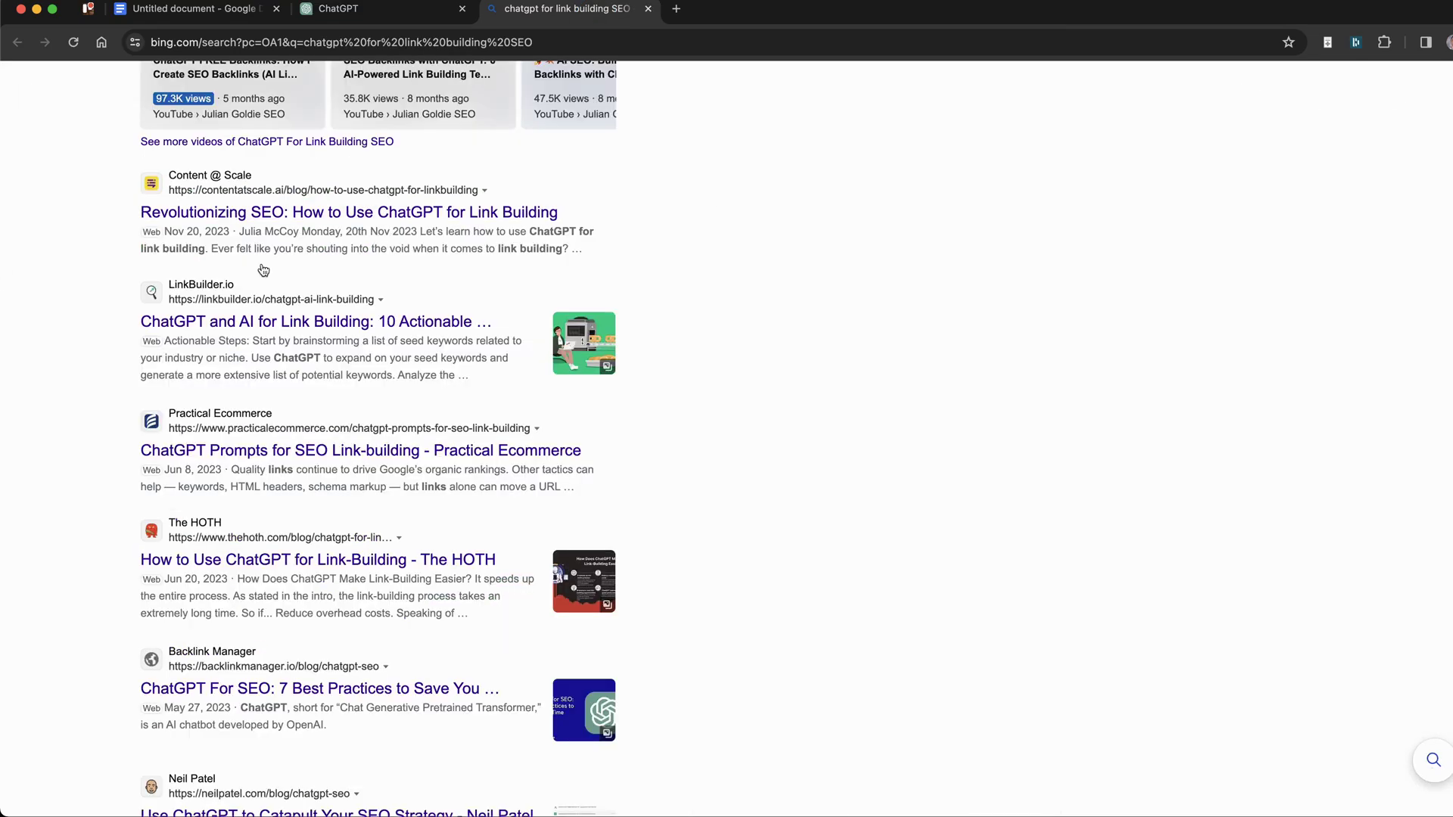
pyautogui.scroll(10, 219, 152)
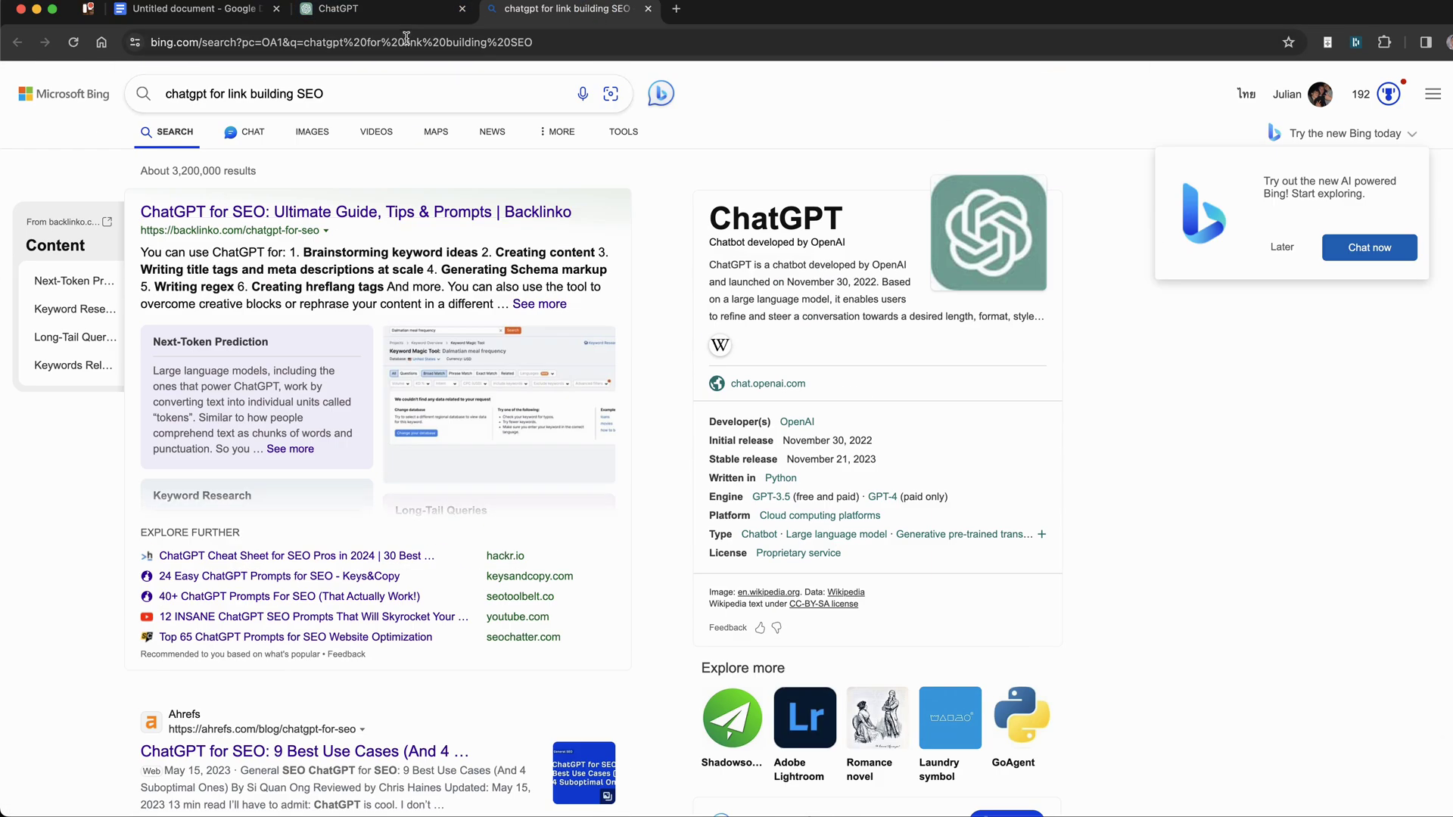
pyautogui.press('super+w')
# Review the 'just the entities' request and its ten-item link-building entity list.
pyautogui.scroll(5, 487, 302)
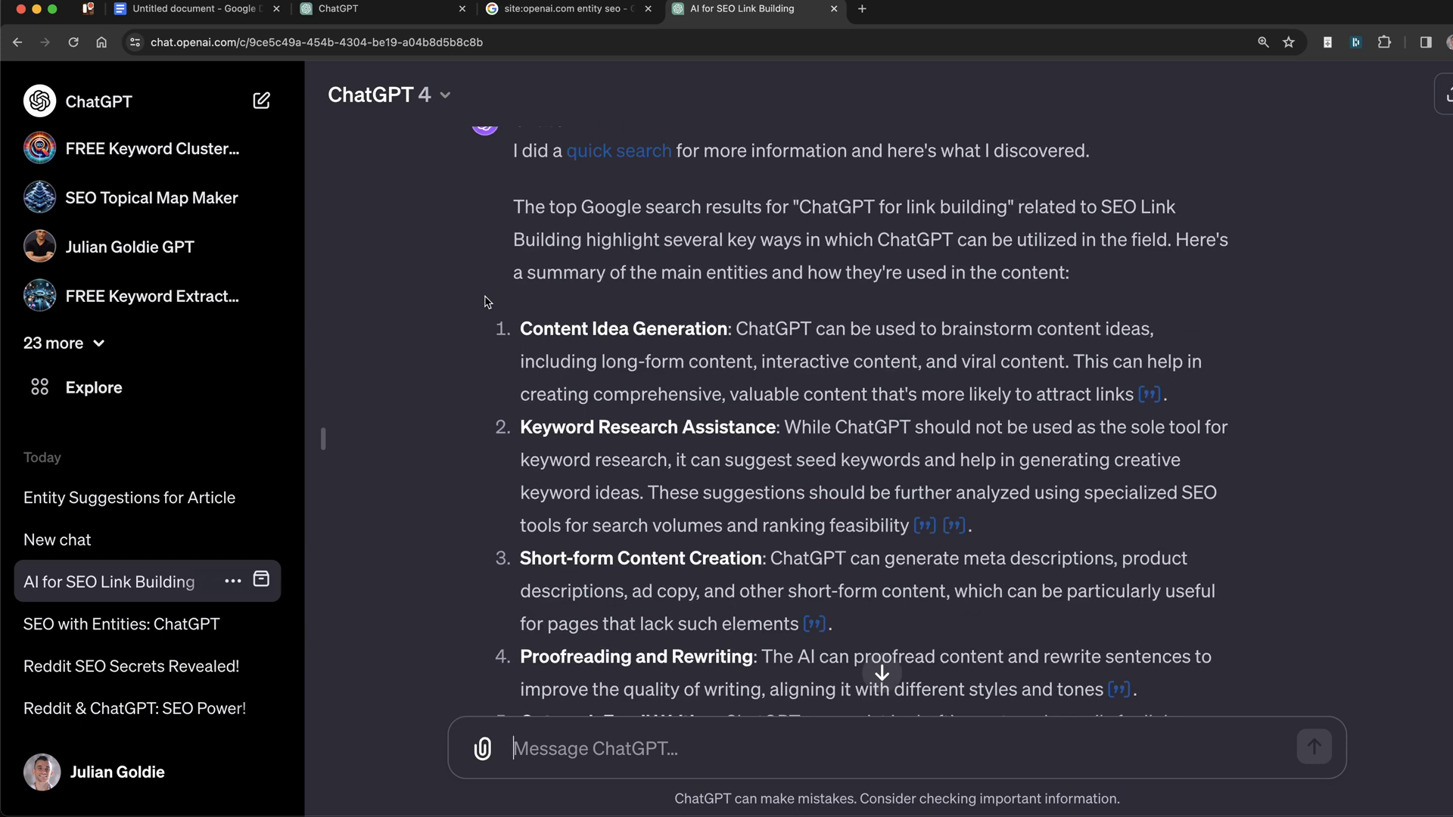
pyautogui.moveTo(487, 302); pyautogui.dragTo(1207, 430)
pyautogui.click(1207, 424)
pyautogui.moveTo(1143, 400)
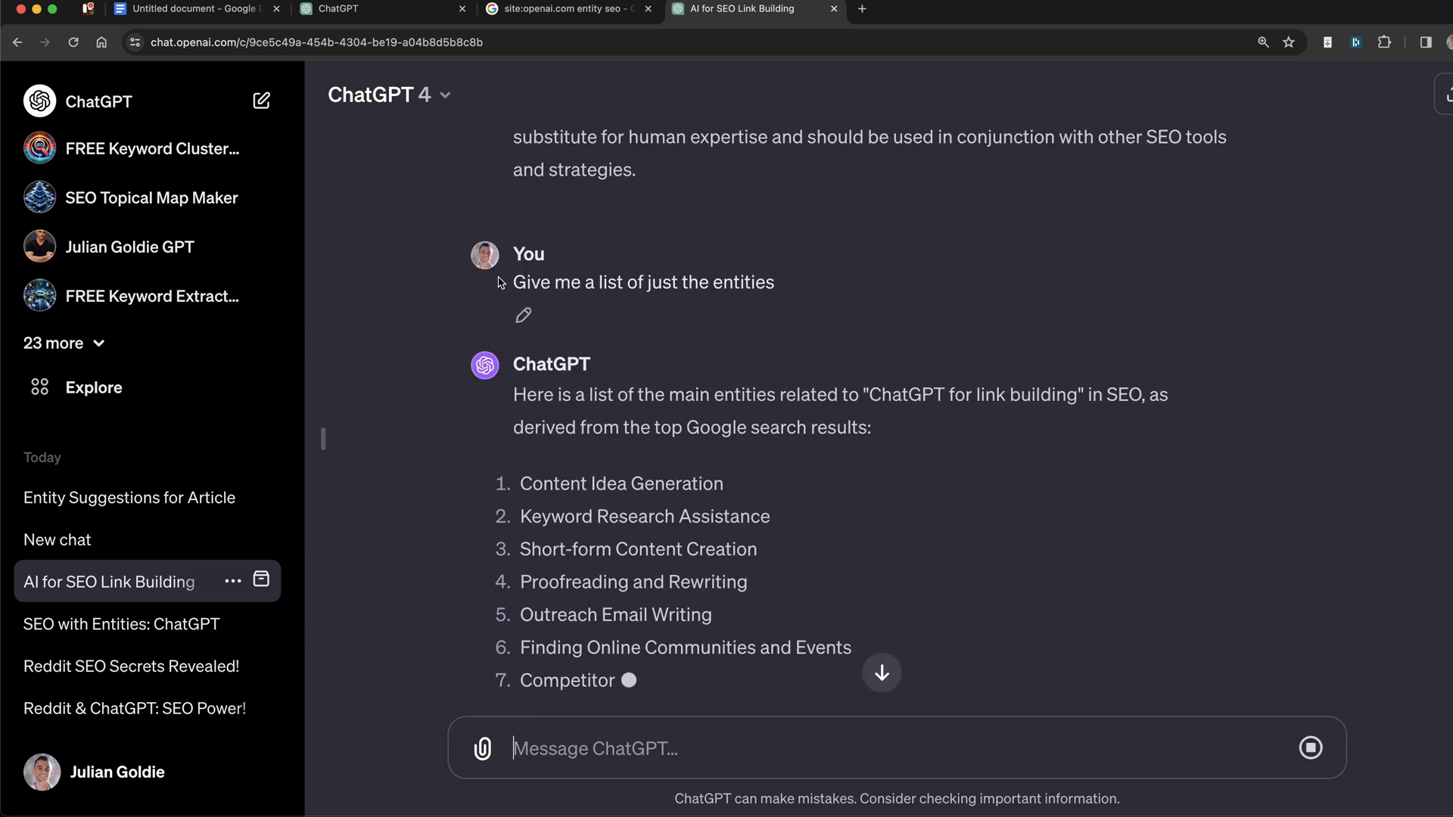
pyautogui.click(519, 284)
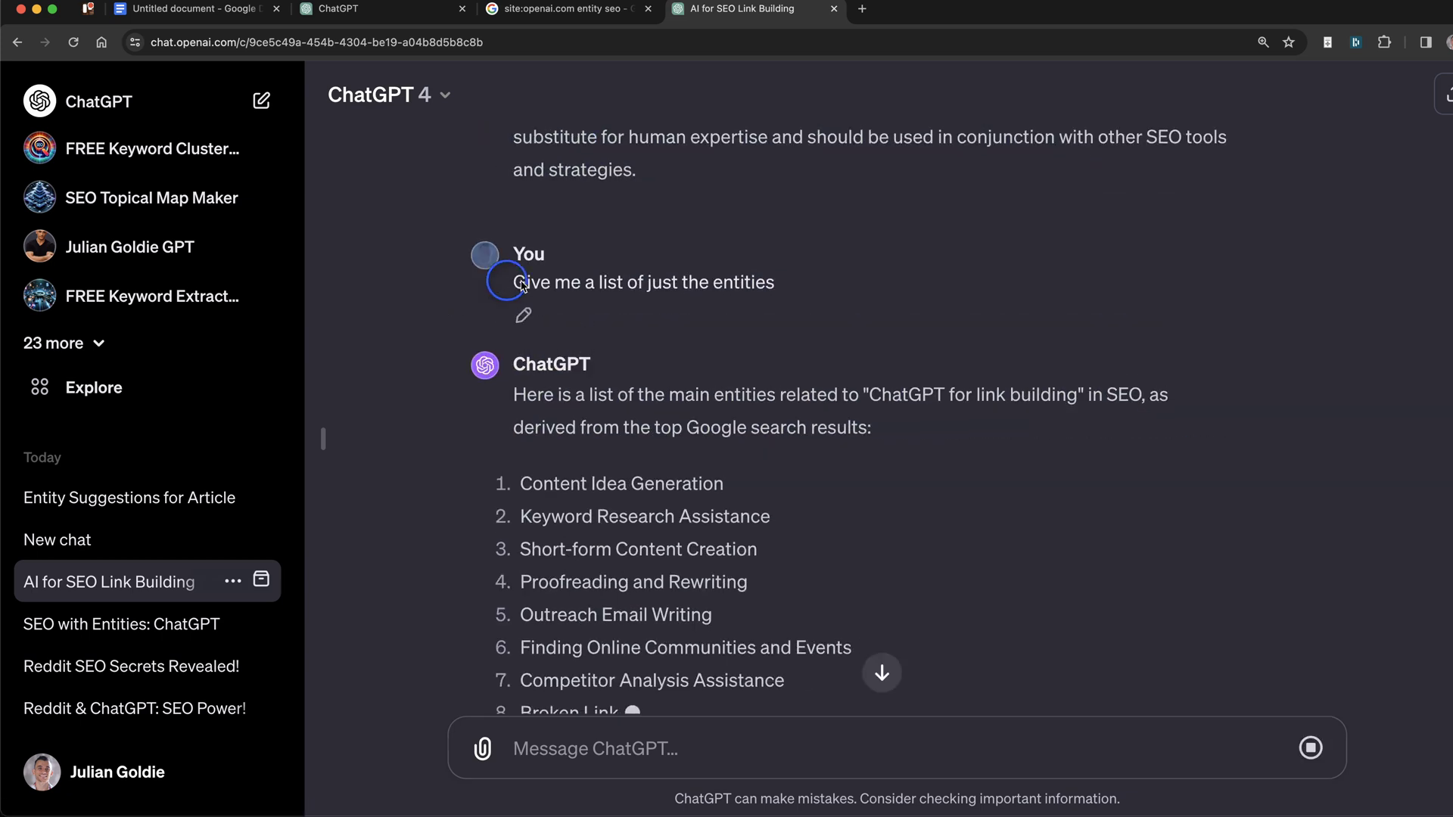
pyautogui.moveTo(521, 286); pyautogui.dragTo(803, 281)
pyautogui.click(786, 282)
pyautogui.click(553, 283)
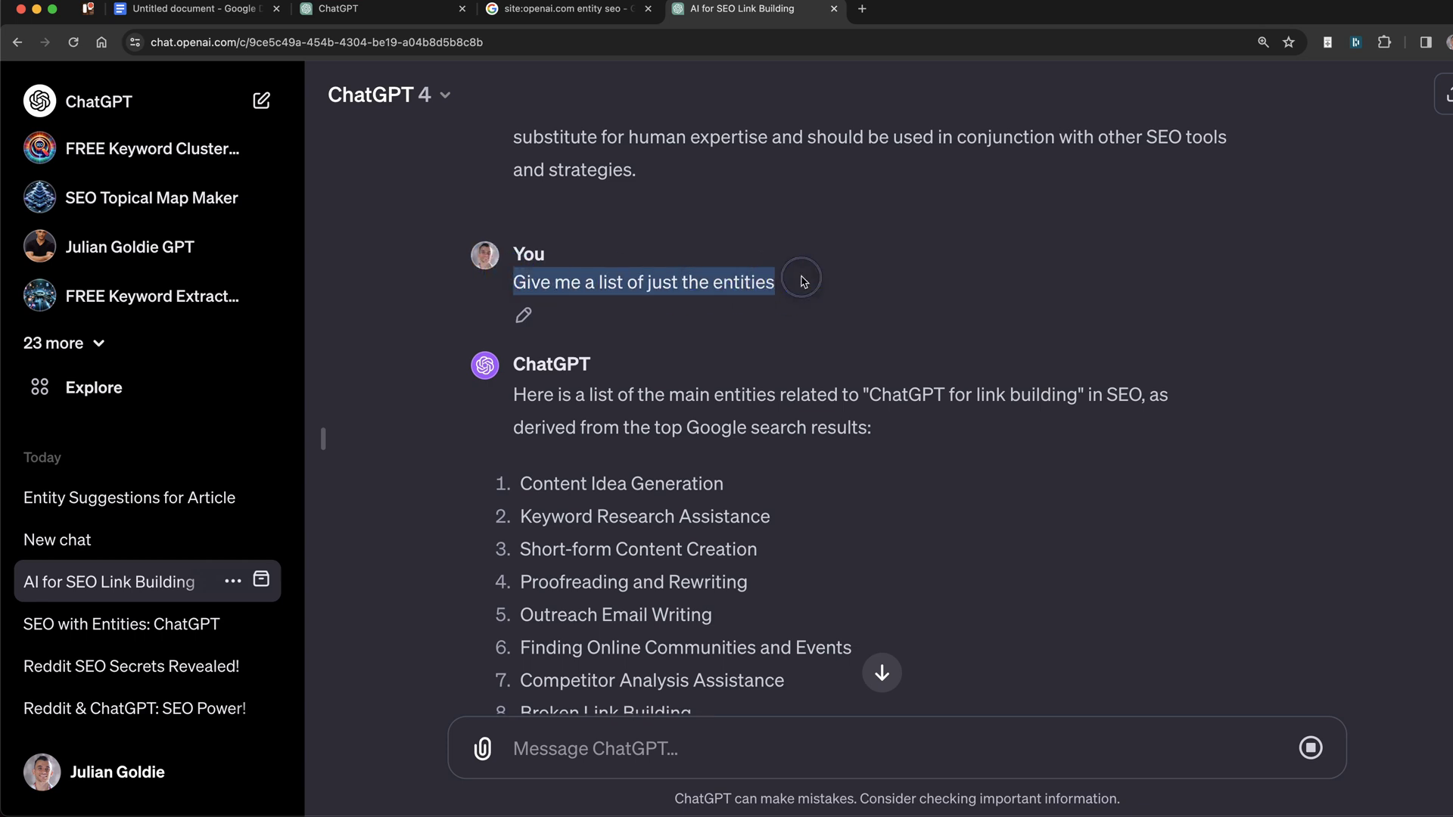
pyautogui.scroll(-5, 476, 246)
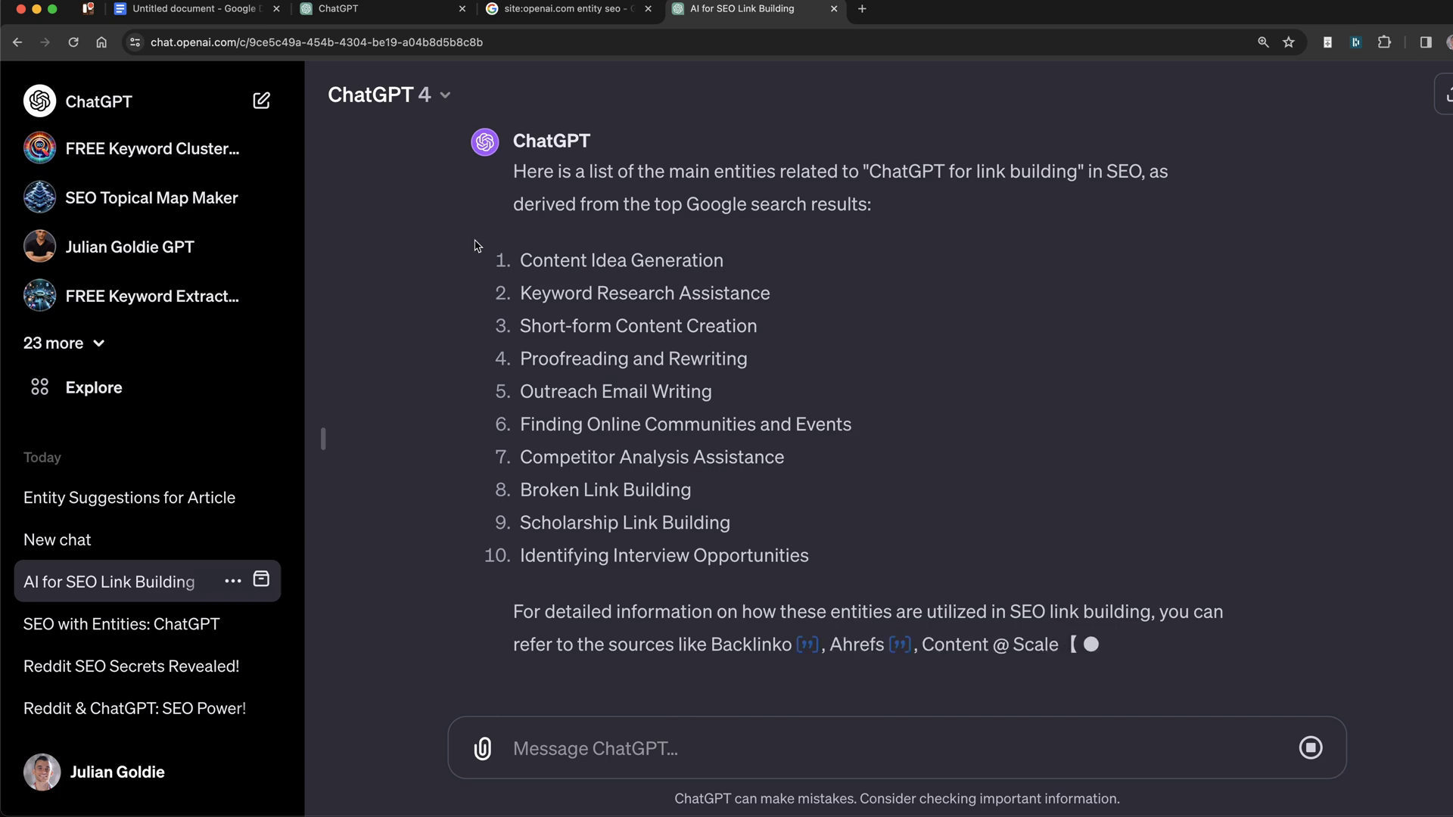
pyautogui.scroll(3, 837, 520)
pyautogui.scroll(-3, 878, 512)
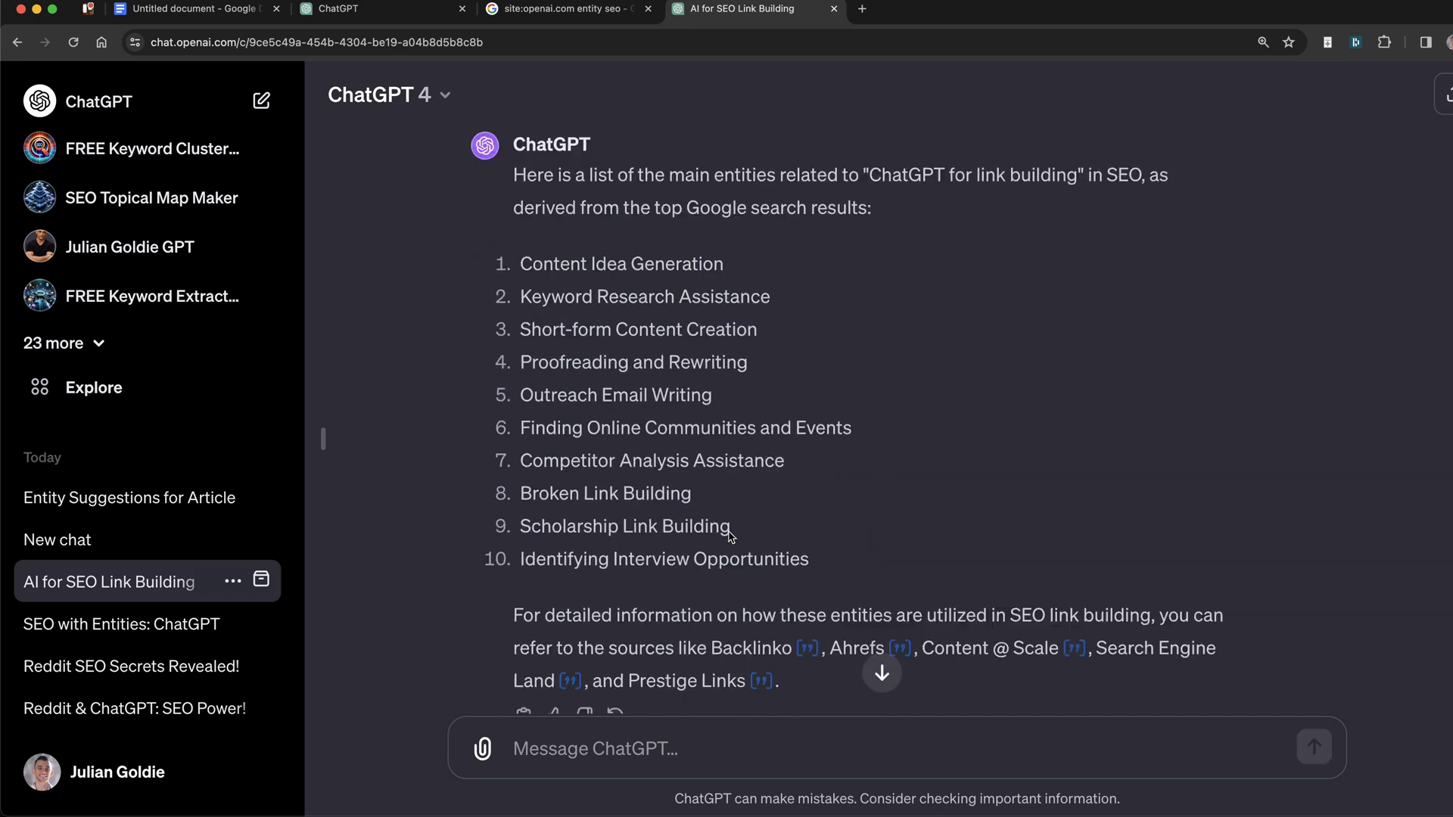
# Paste the related-entities prompt, replace [keyword] with 'chatgpt for link building', and send it.
pyautogui.scroll(-2, 731, 535)
pyautogui.click(697, 745)
pyautogui.write('Which related names, places, and entities should an article on [keyword] mention?')
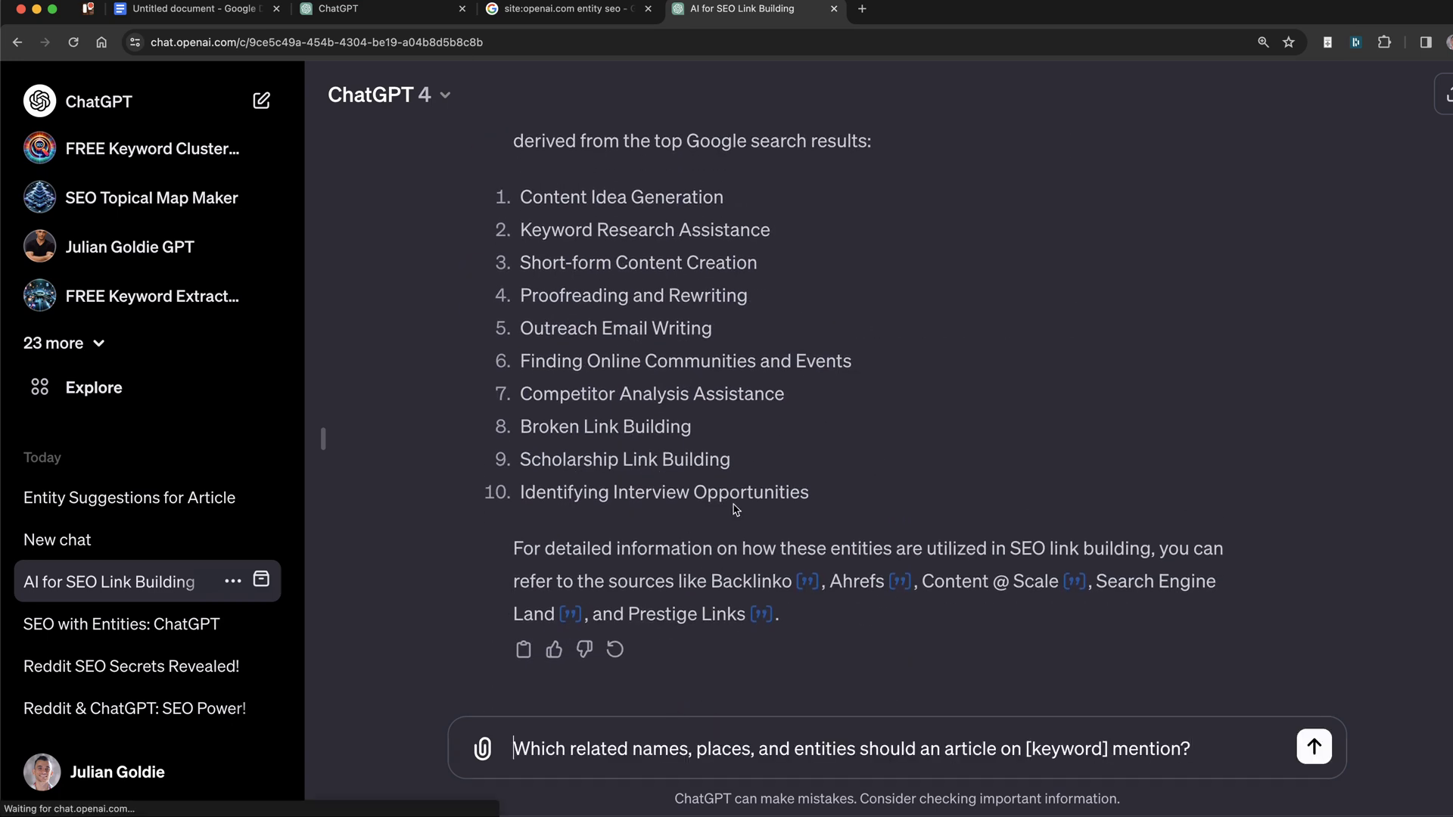
pyautogui.click(566, 749)
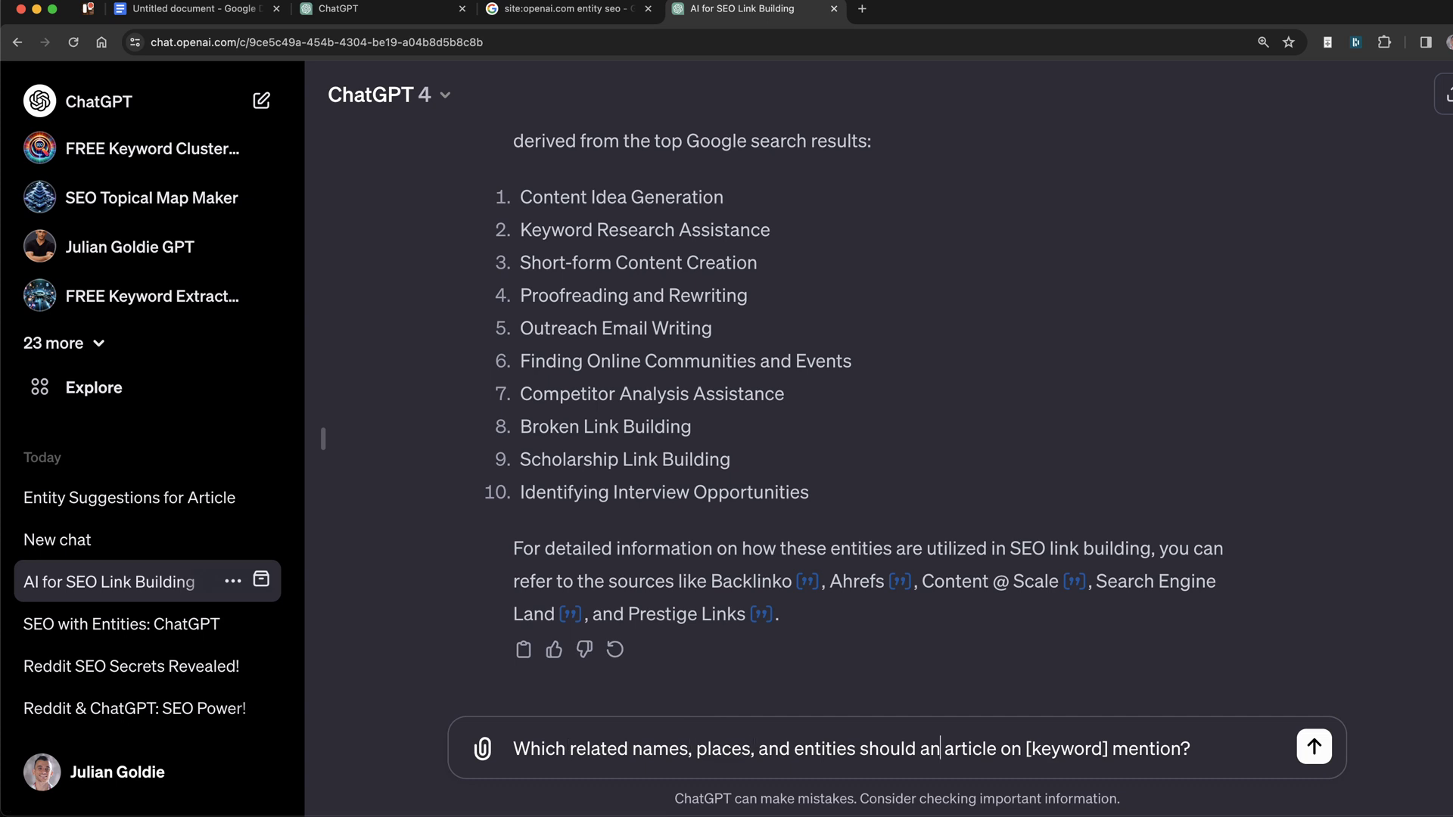
pyautogui.moveTo(1026, 749); pyautogui.dragTo(1107, 749)
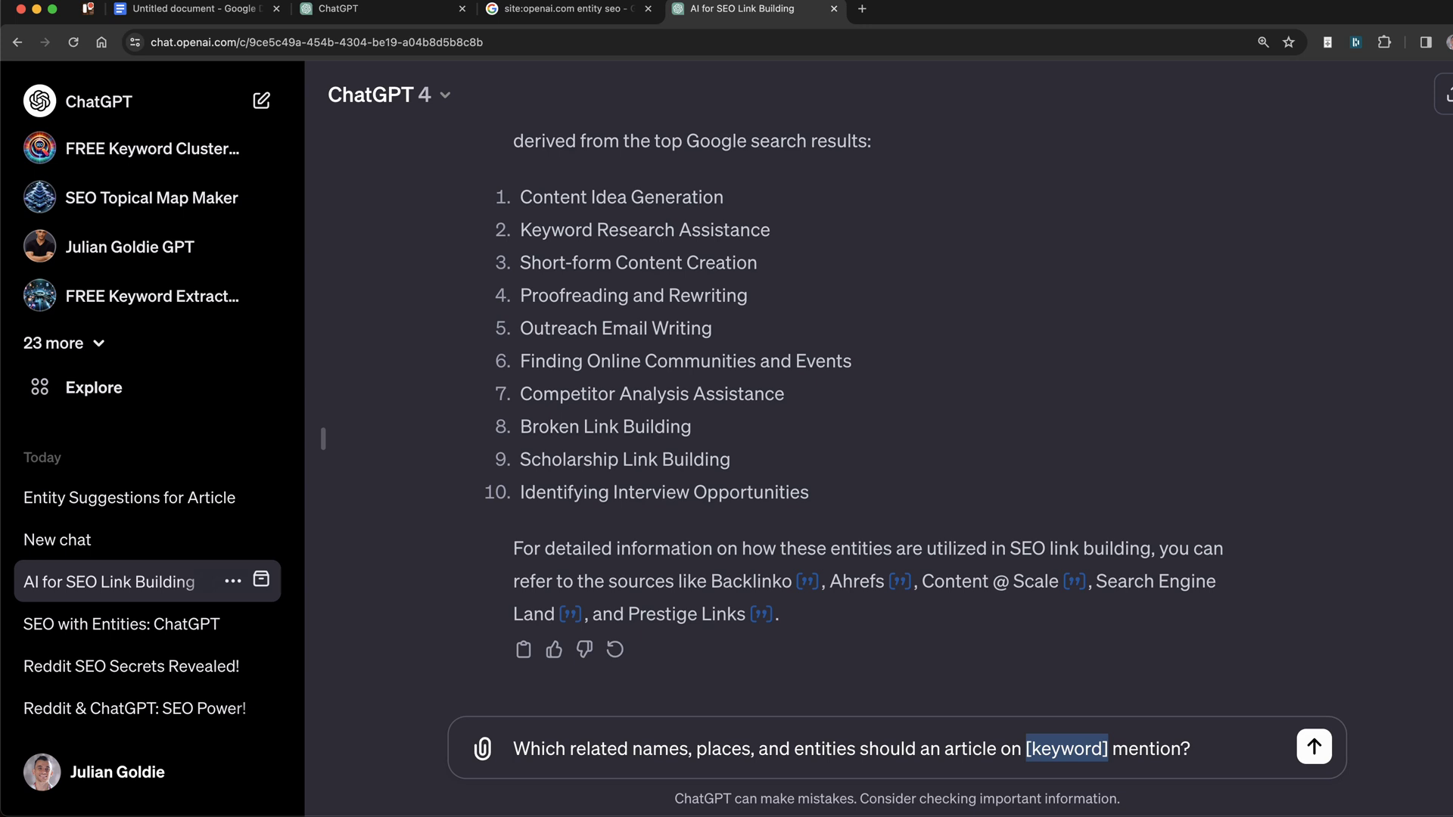
pyautogui.write('chatgpt for link building')
pyautogui.press('Return')
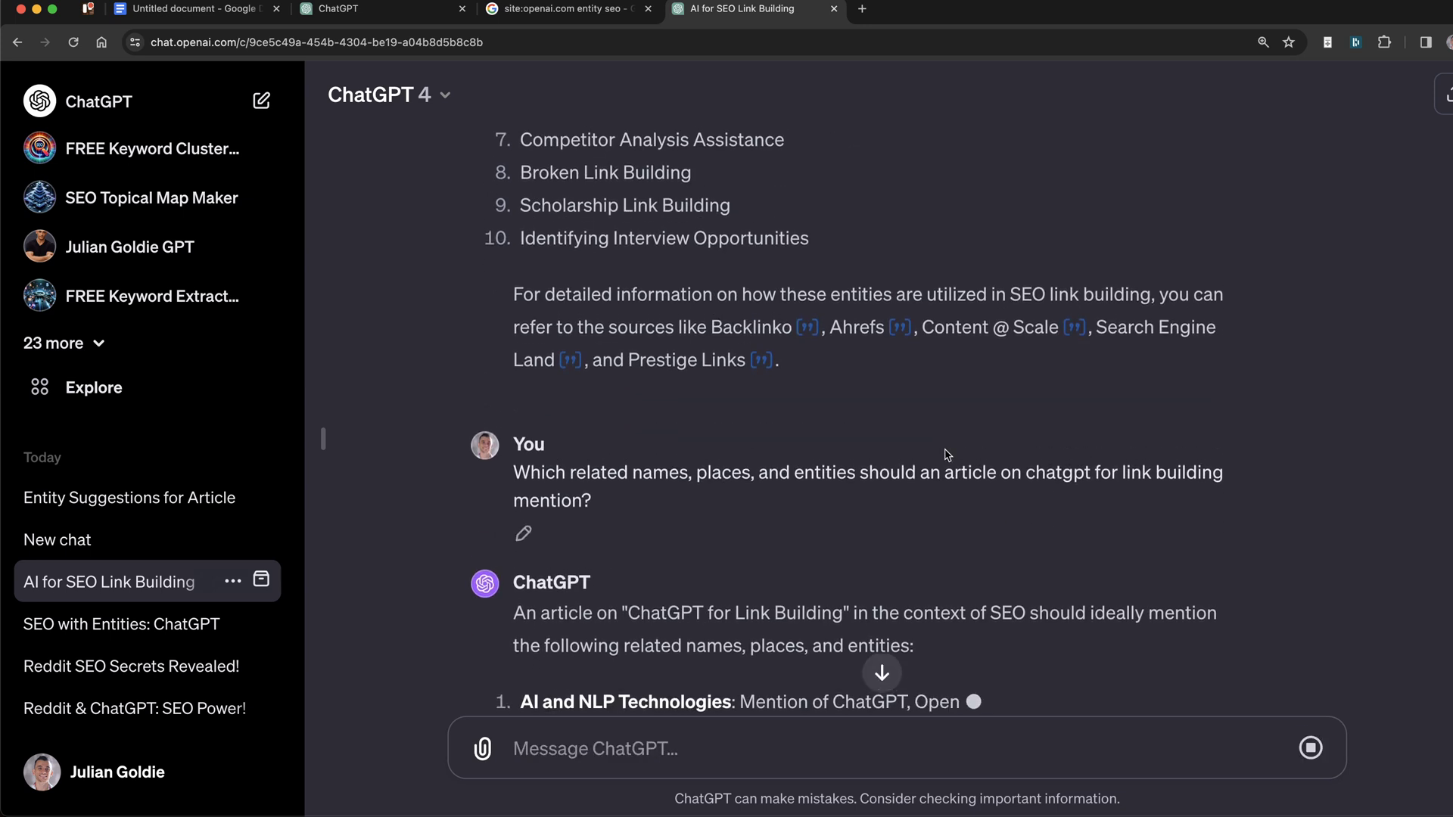
# Review the reply's entity headings, then paste the entity extraction request into the message box.
pyautogui.scroll(-5, 945, 455)
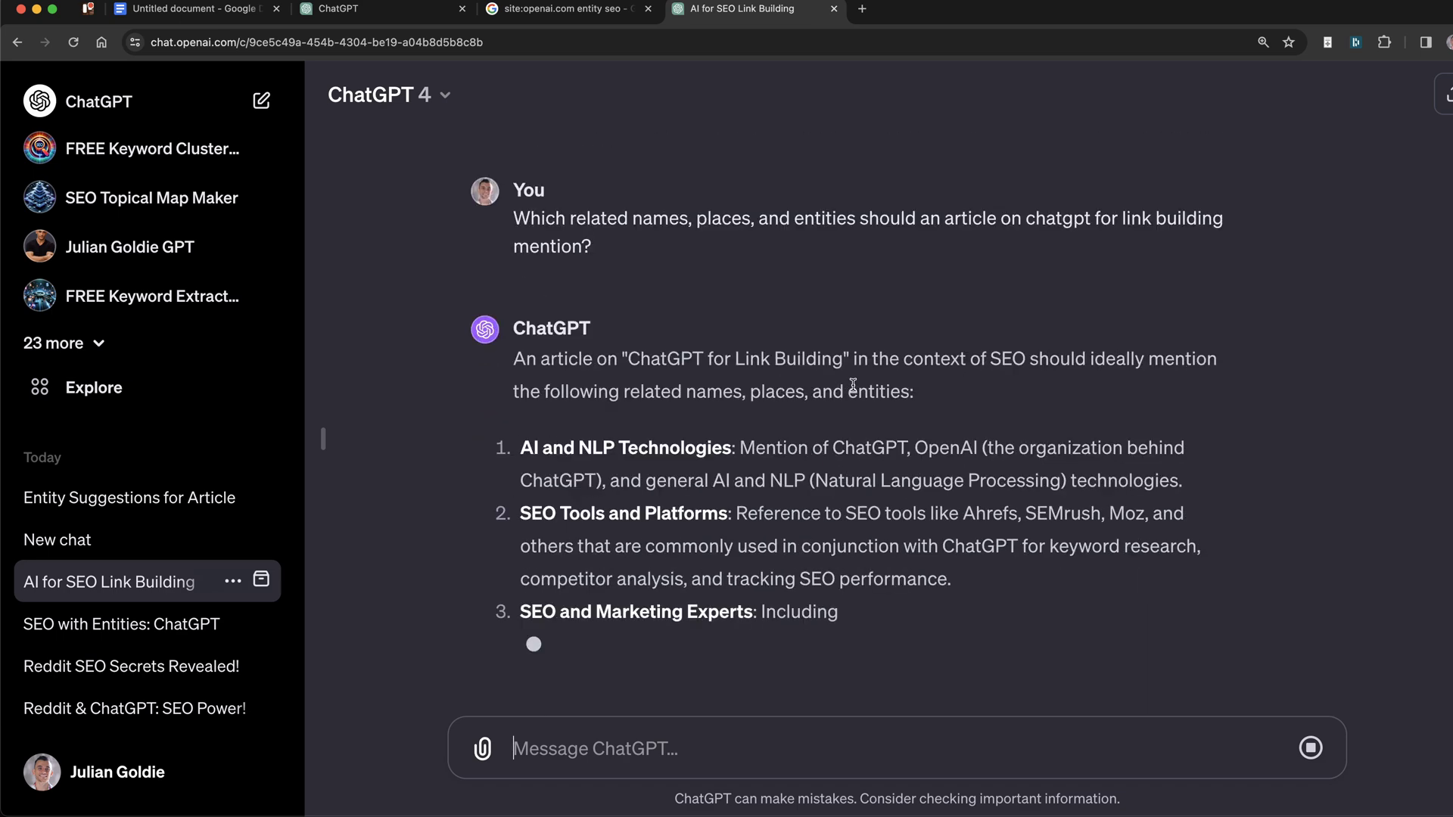
pyautogui.moveTo(520, 382); pyautogui.dragTo(732, 385)
pyautogui.moveTo(520, 415); pyautogui.dragTo(670, 421)
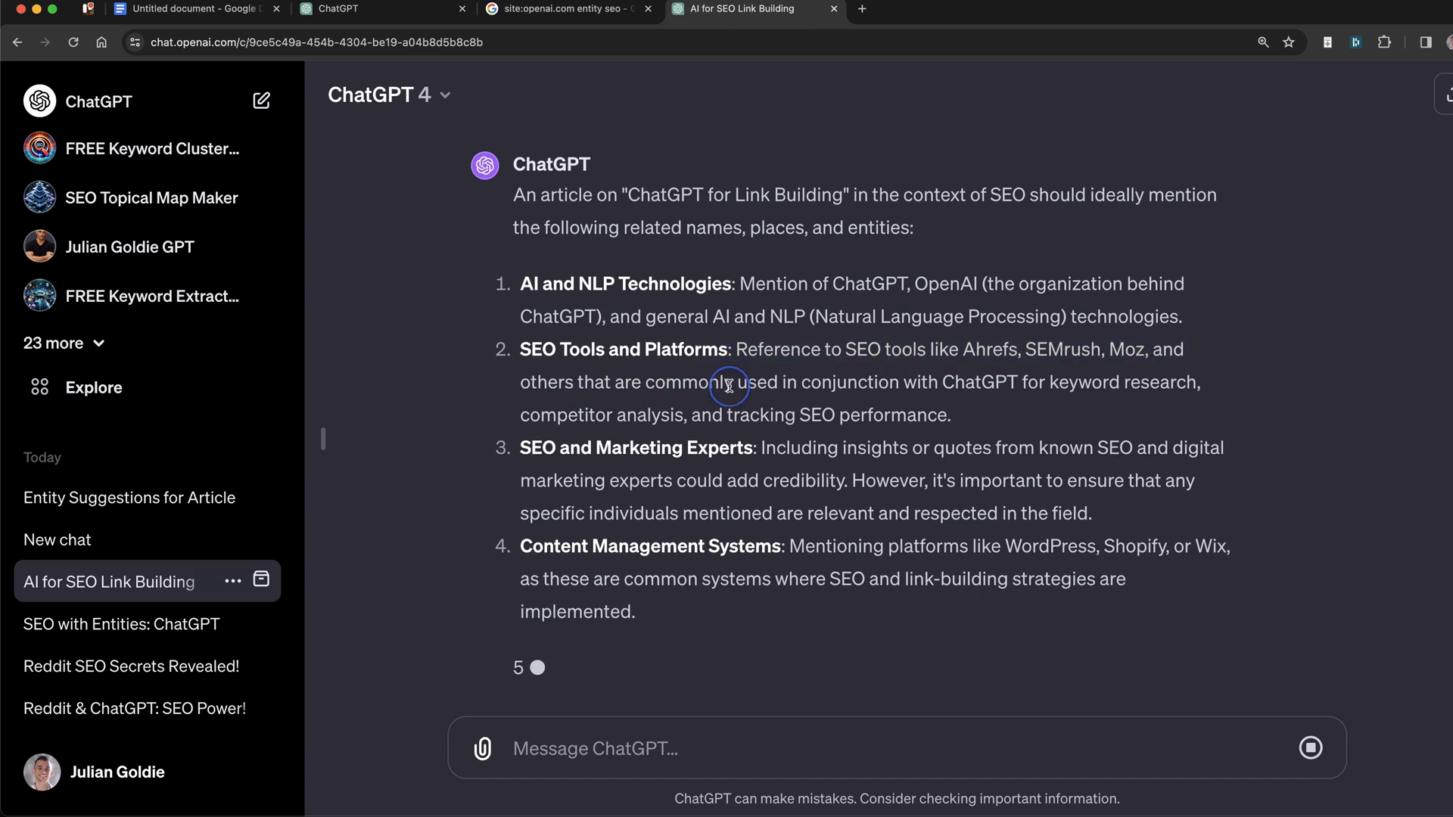
pyautogui.click(532, 422)
pyautogui.moveTo(532, 421); pyautogui.dragTo(753, 418)
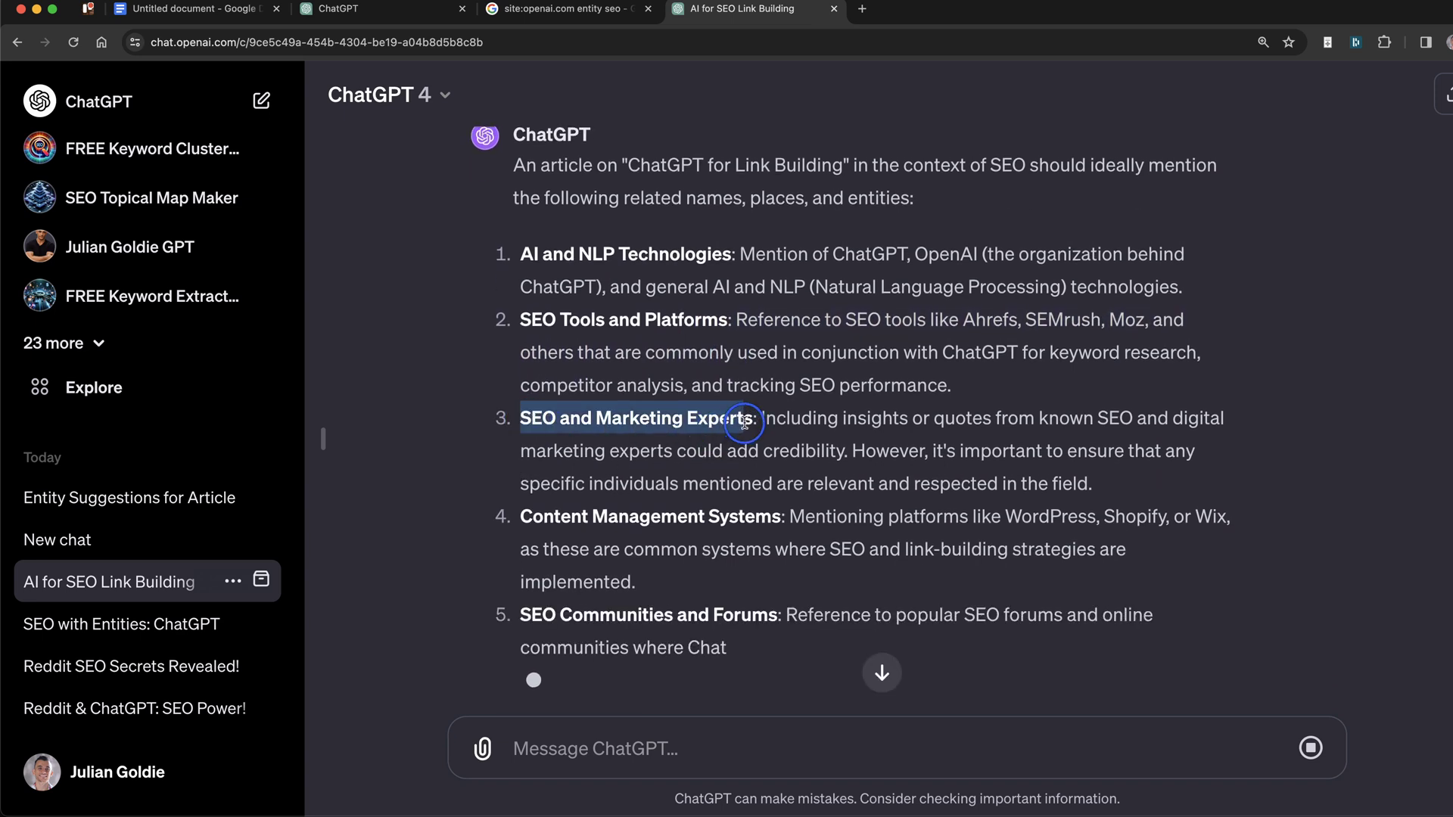
pyautogui.moveTo(524, 512); pyautogui.dragTo(804, 501)
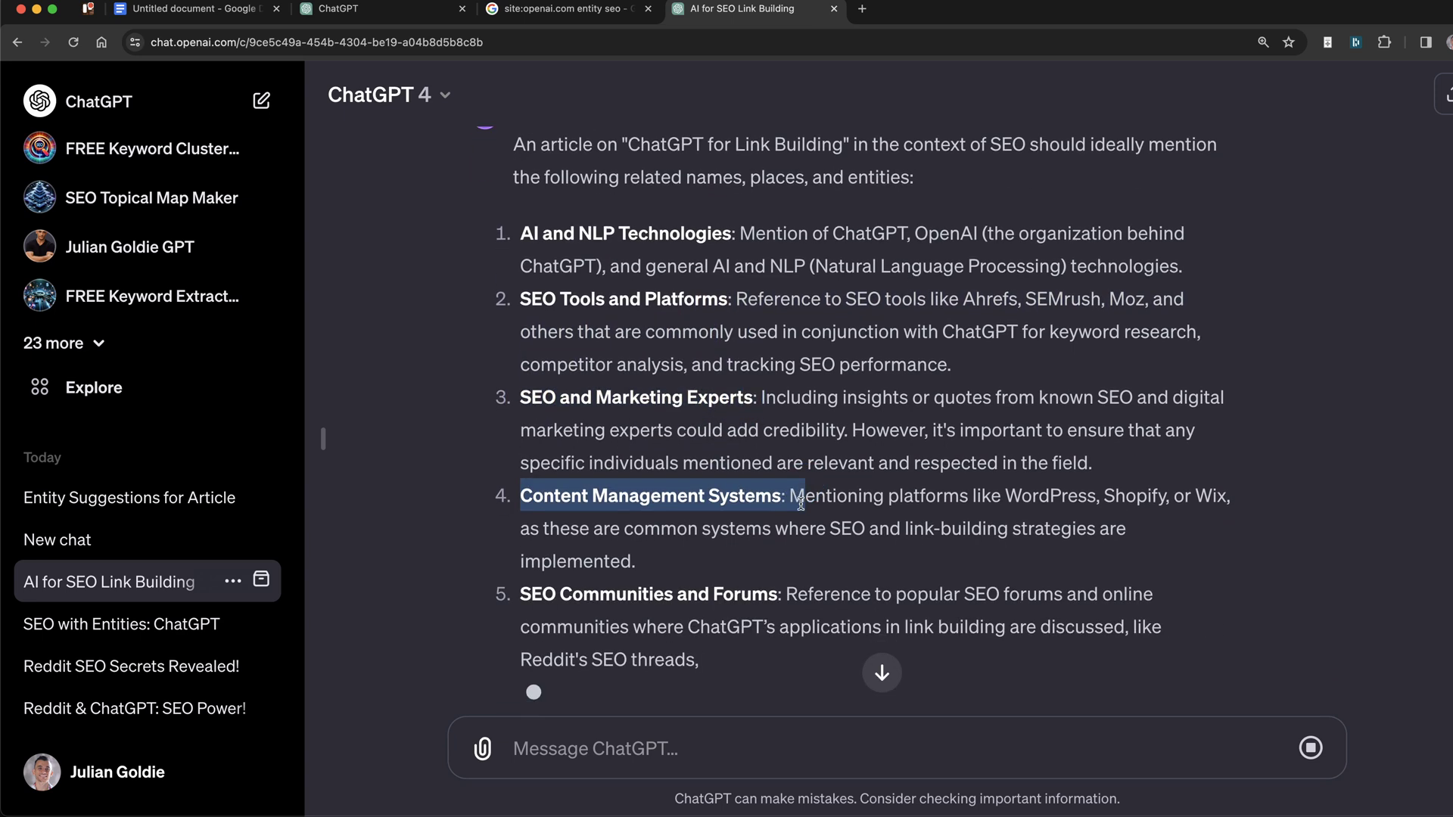
pyautogui.moveTo(521, 547); pyautogui.dragTo(727, 529)
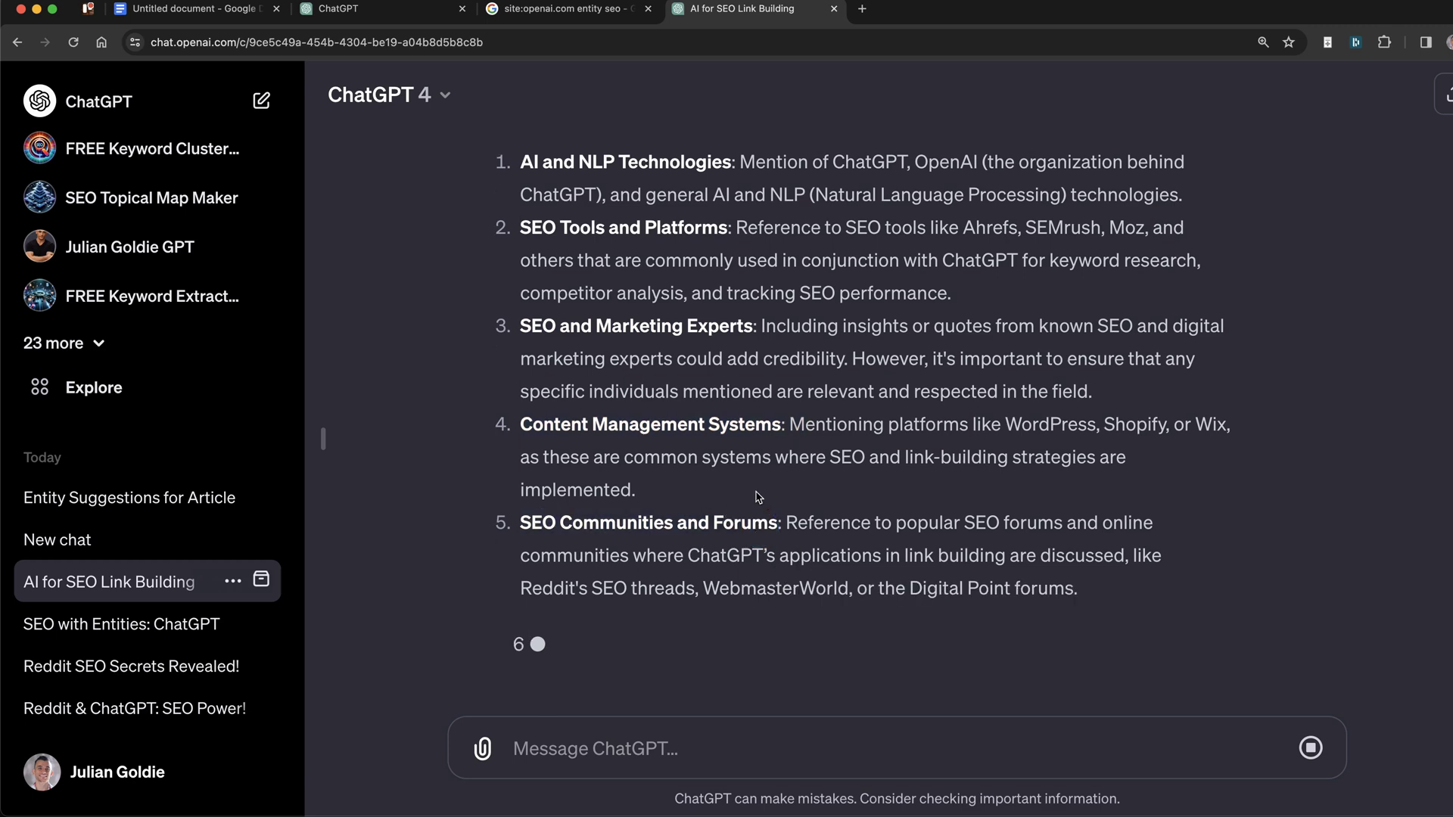
pyautogui.write('Extract this list of entities so that I can use them for chatgpt content creation')
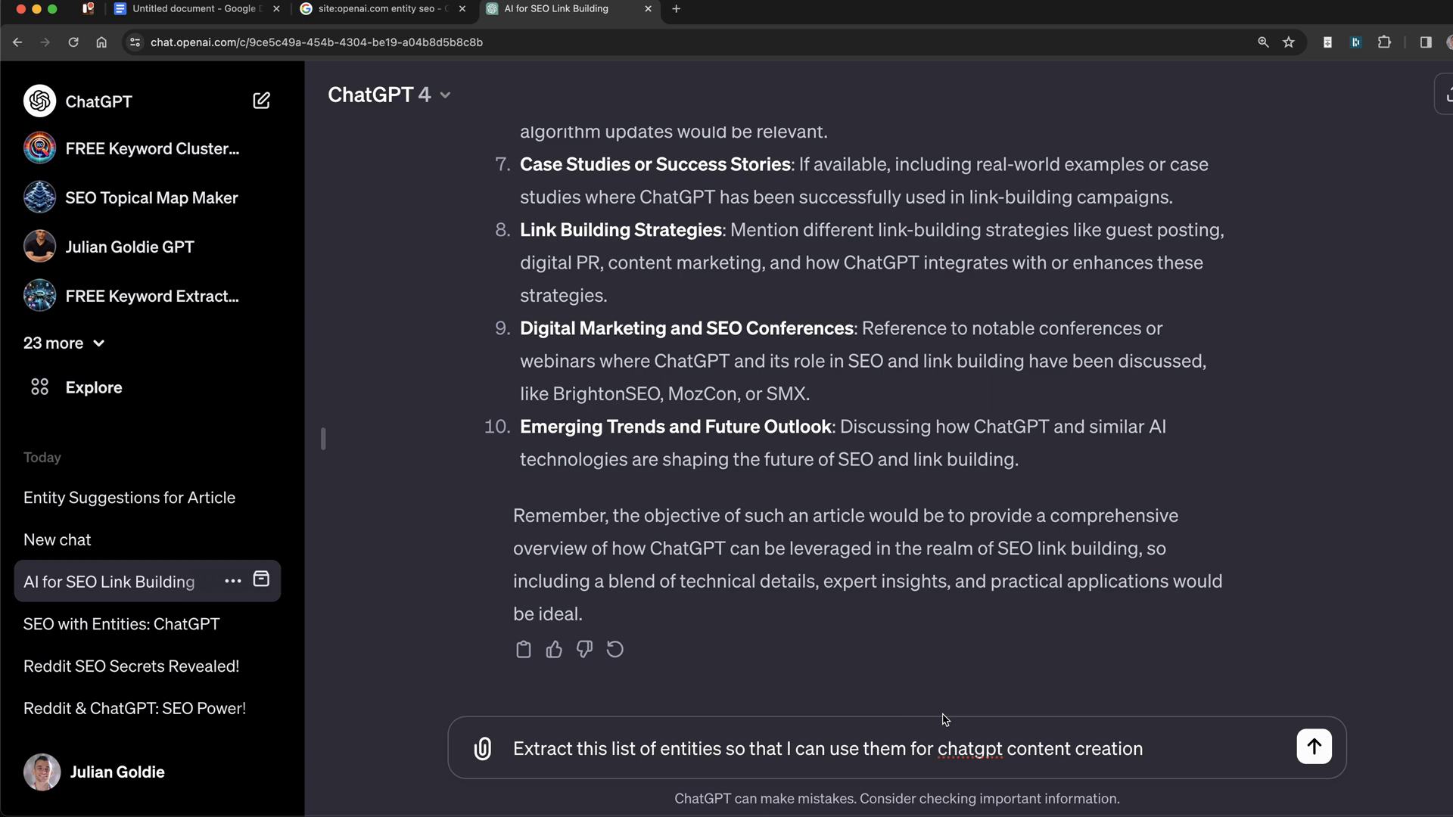
# Send the entity extraction request and look back at the earlier related-entities question.
pyautogui.press('Return')
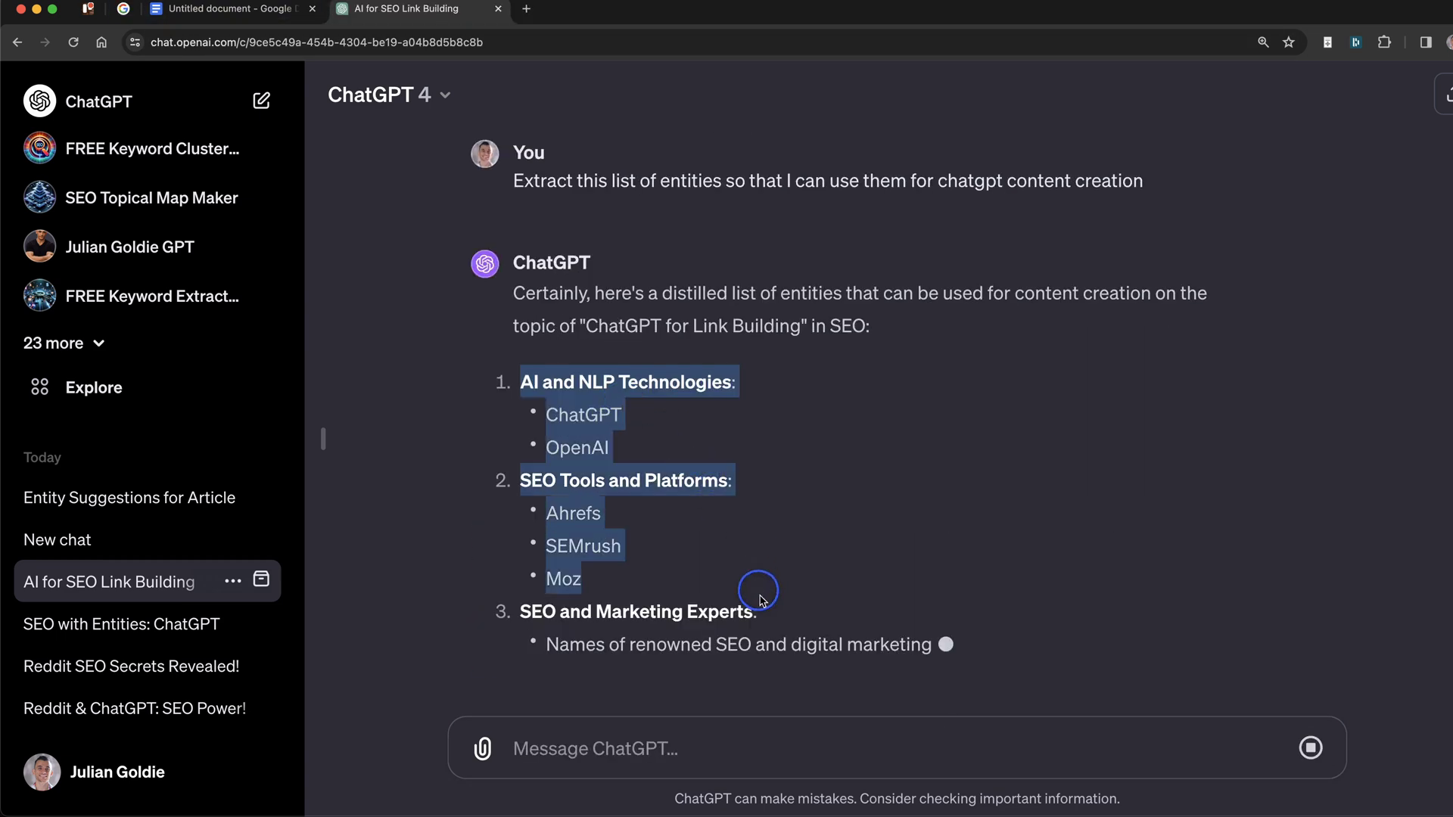
pyautogui.moveTo(756, 594); pyautogui.dragTo(759, 613)
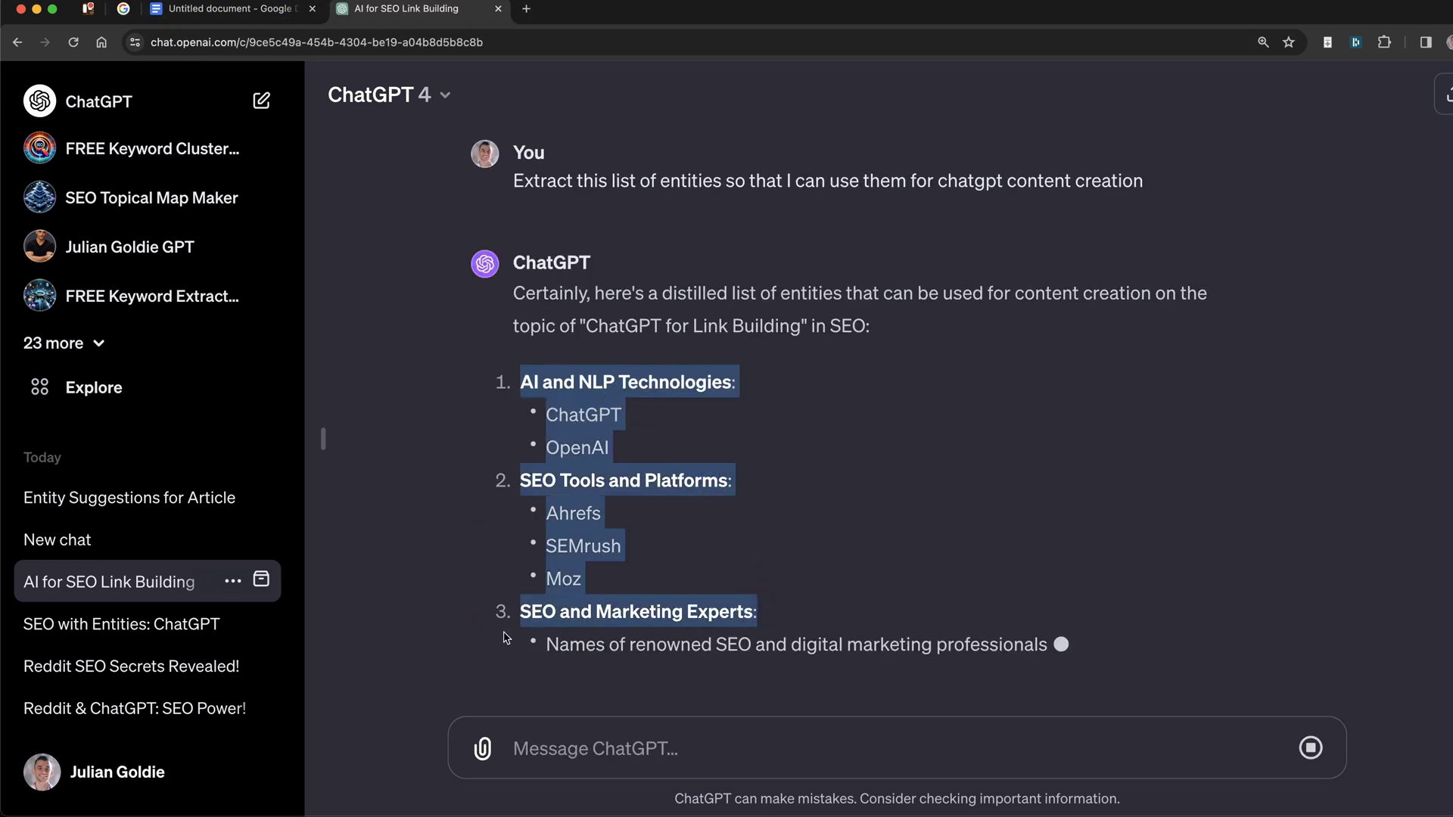
pyautogui.click(636, 432)
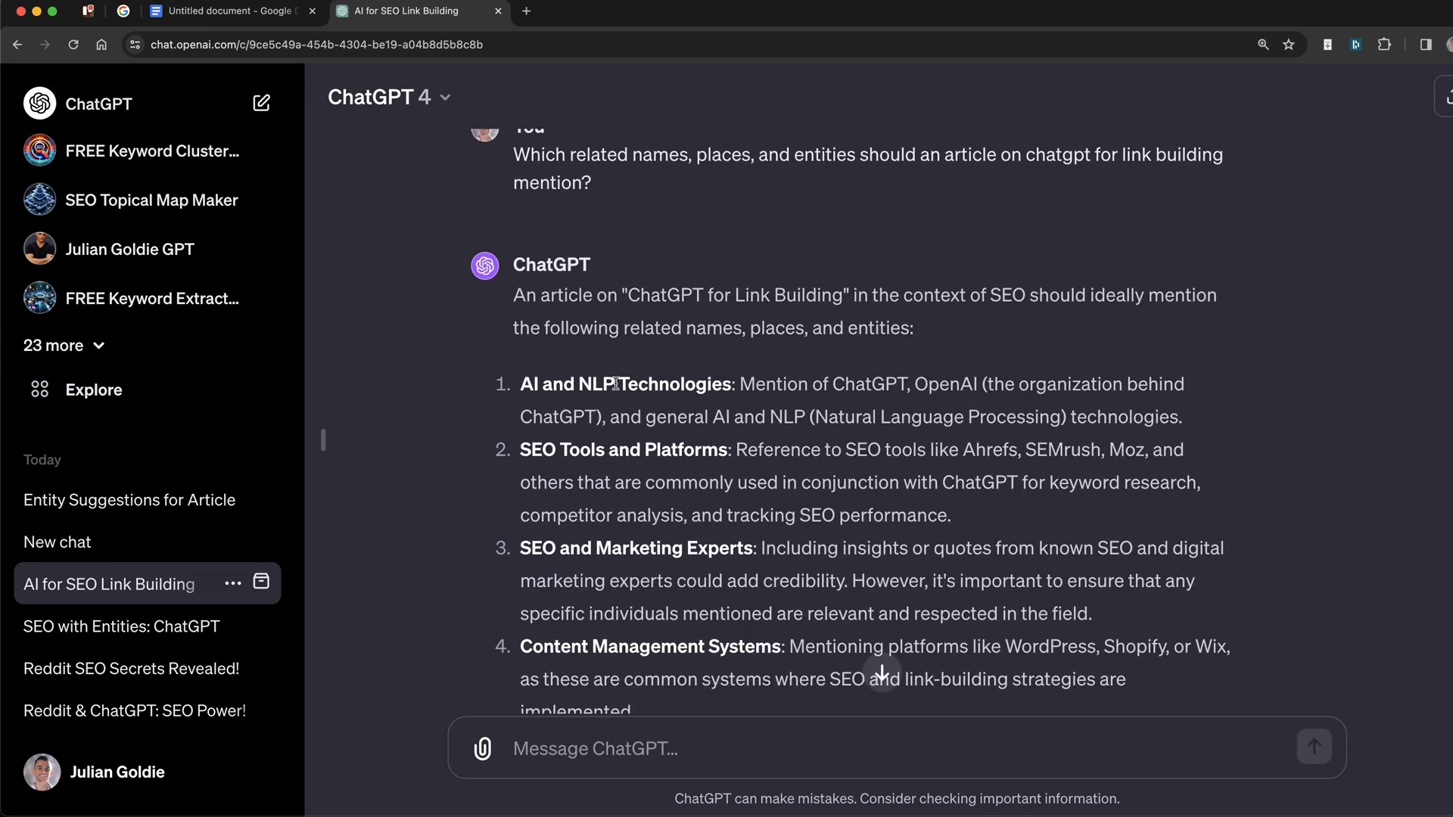
pyautogui.scroll(1, 615, 384)
pyautogui.moveTo(515, 171); pyautogui.dragTo(613, 212)
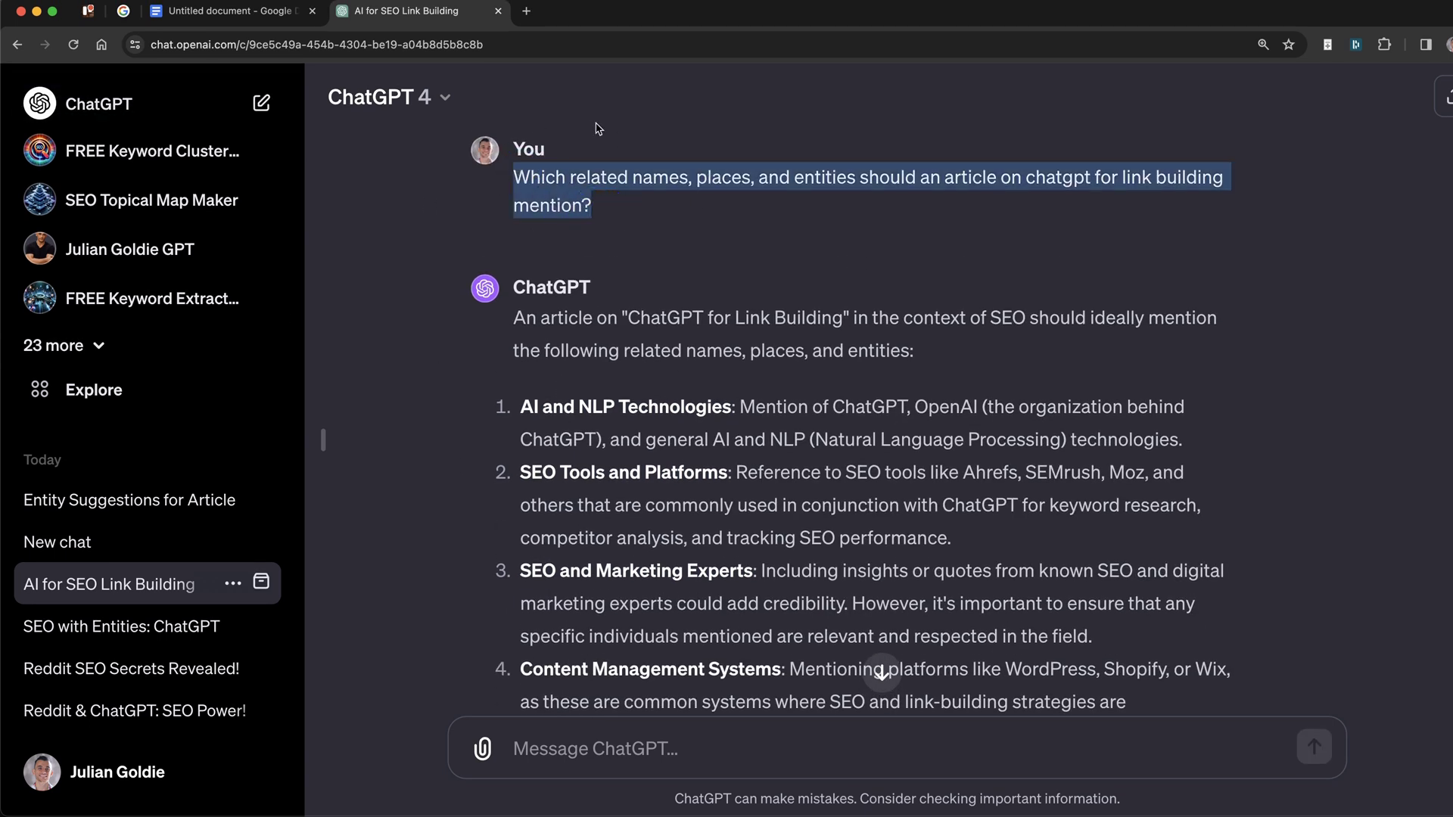
pyautogui.click(663, 169)
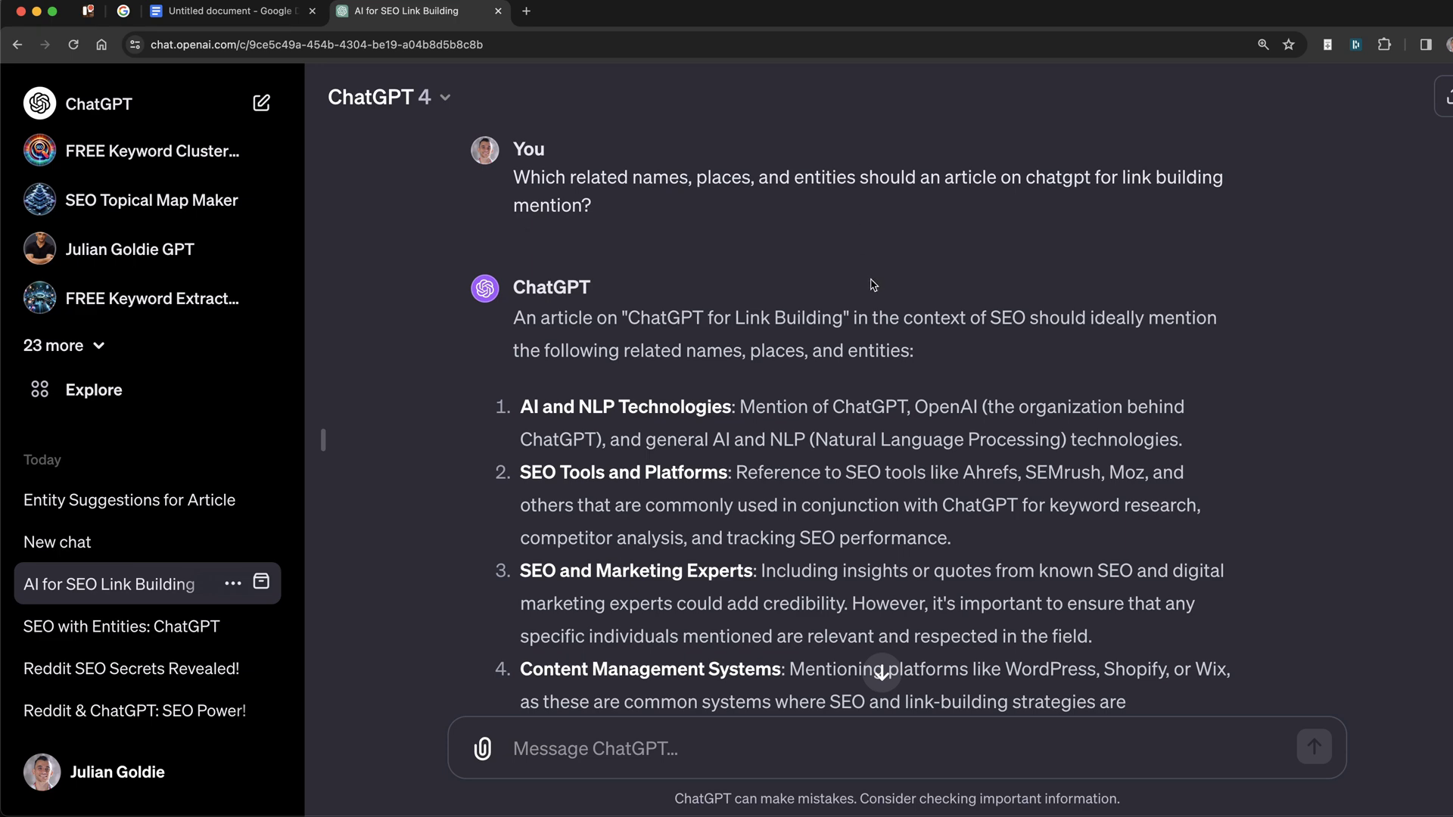
# Scroll through the distilled entity list down to Emerging Trends and Future Outlook.
pyautogui.scroll(-5, 632, 460)
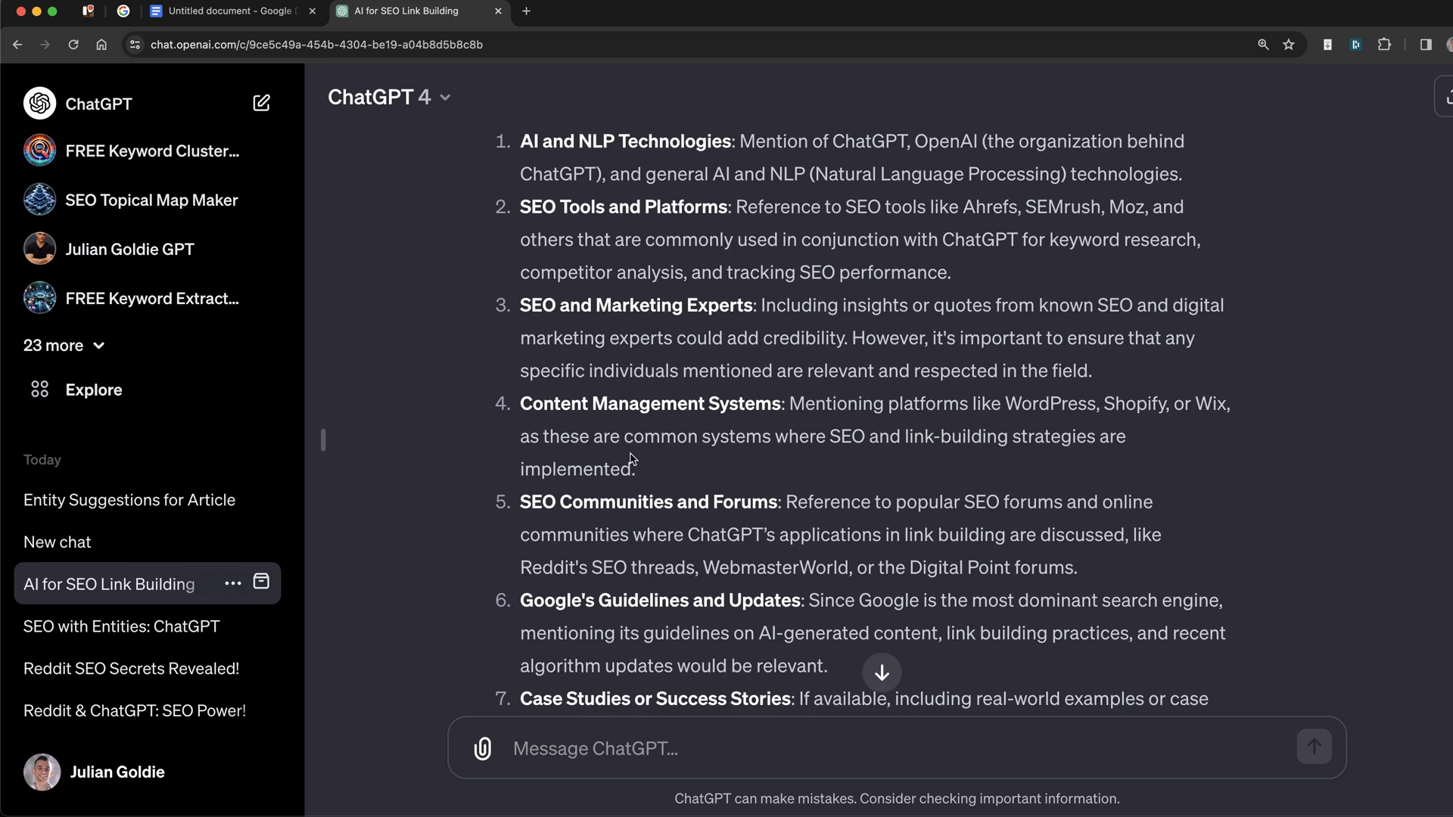
pyautogui.scroll(-5, 711, 432)
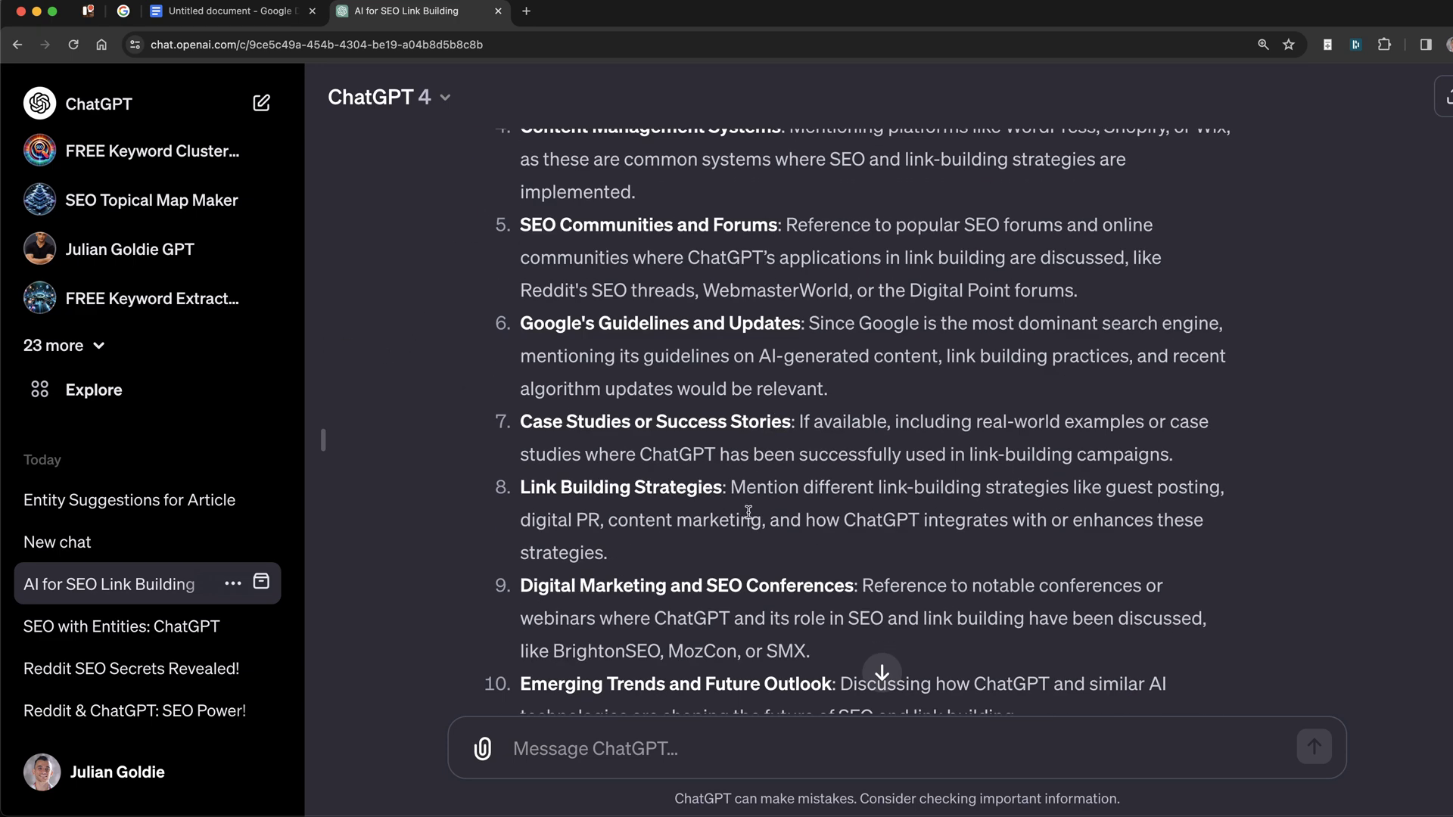
pyautogui.scroll(-10, 748, 512)
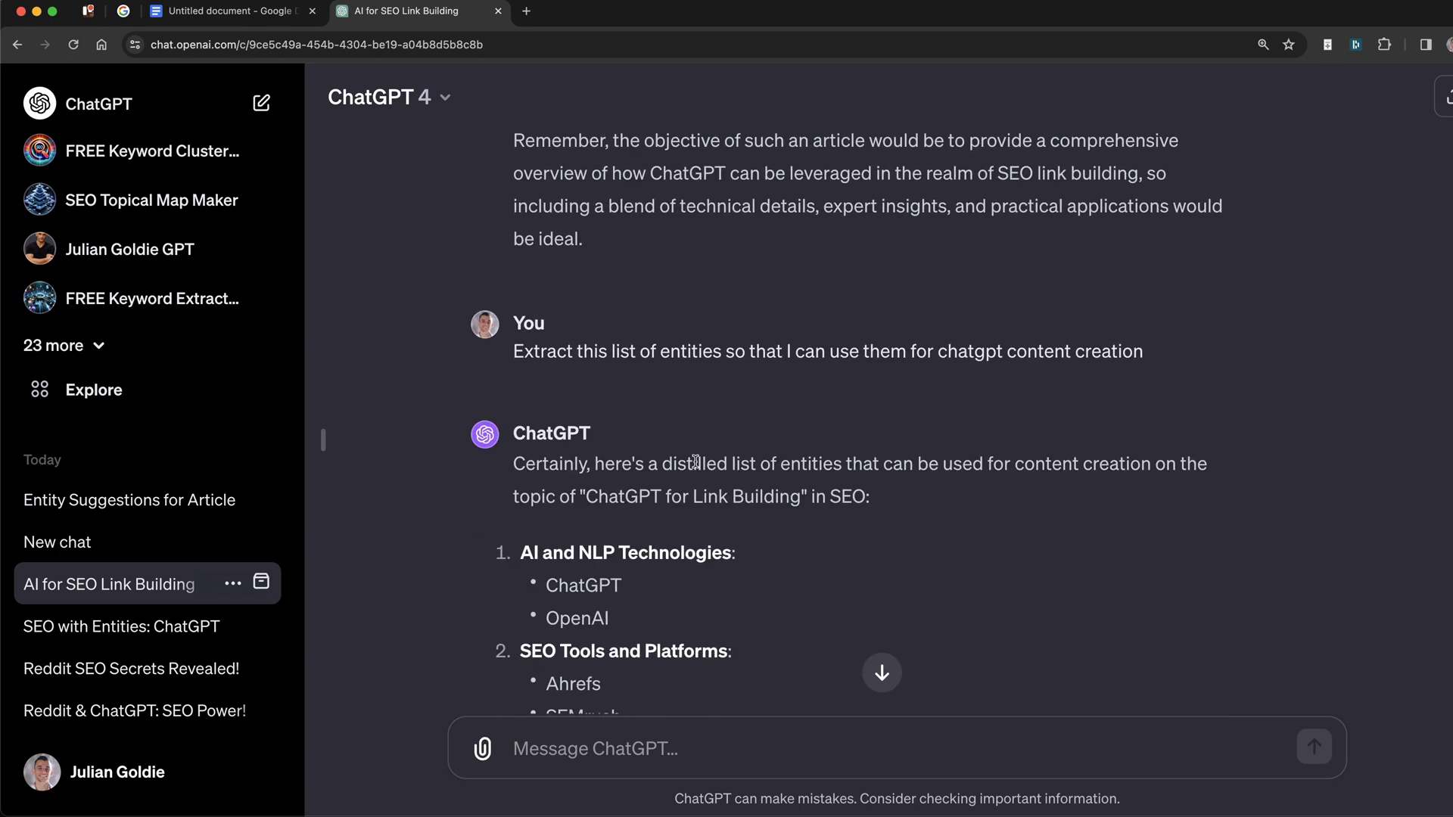
pyautogui.moveTo(500, 361); pyautogui.dragTo(1205, 372)
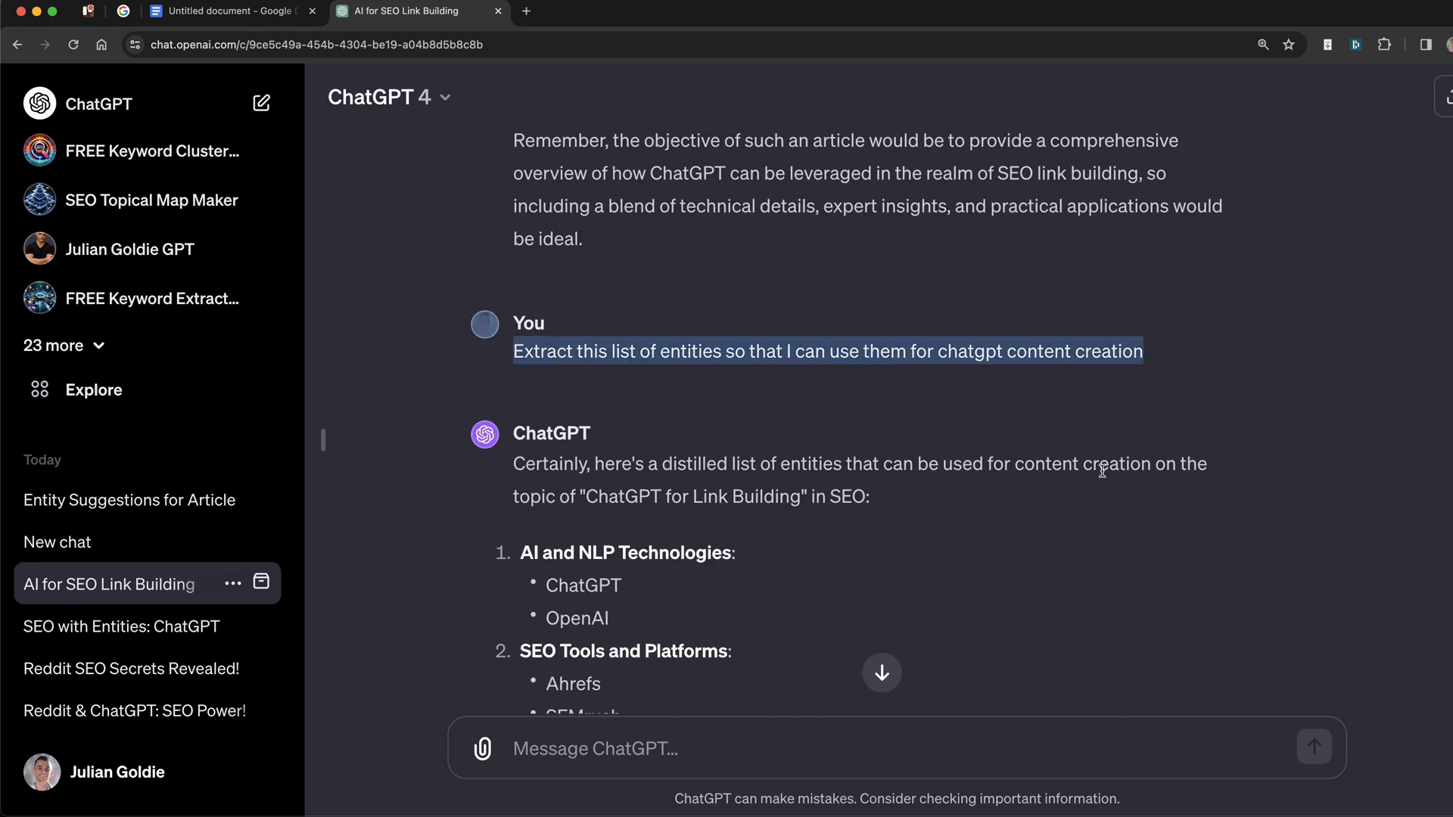
pyautogui.scroll(-5, 1034, 530)
pyautogui.scroll(-10, 1043, 558)
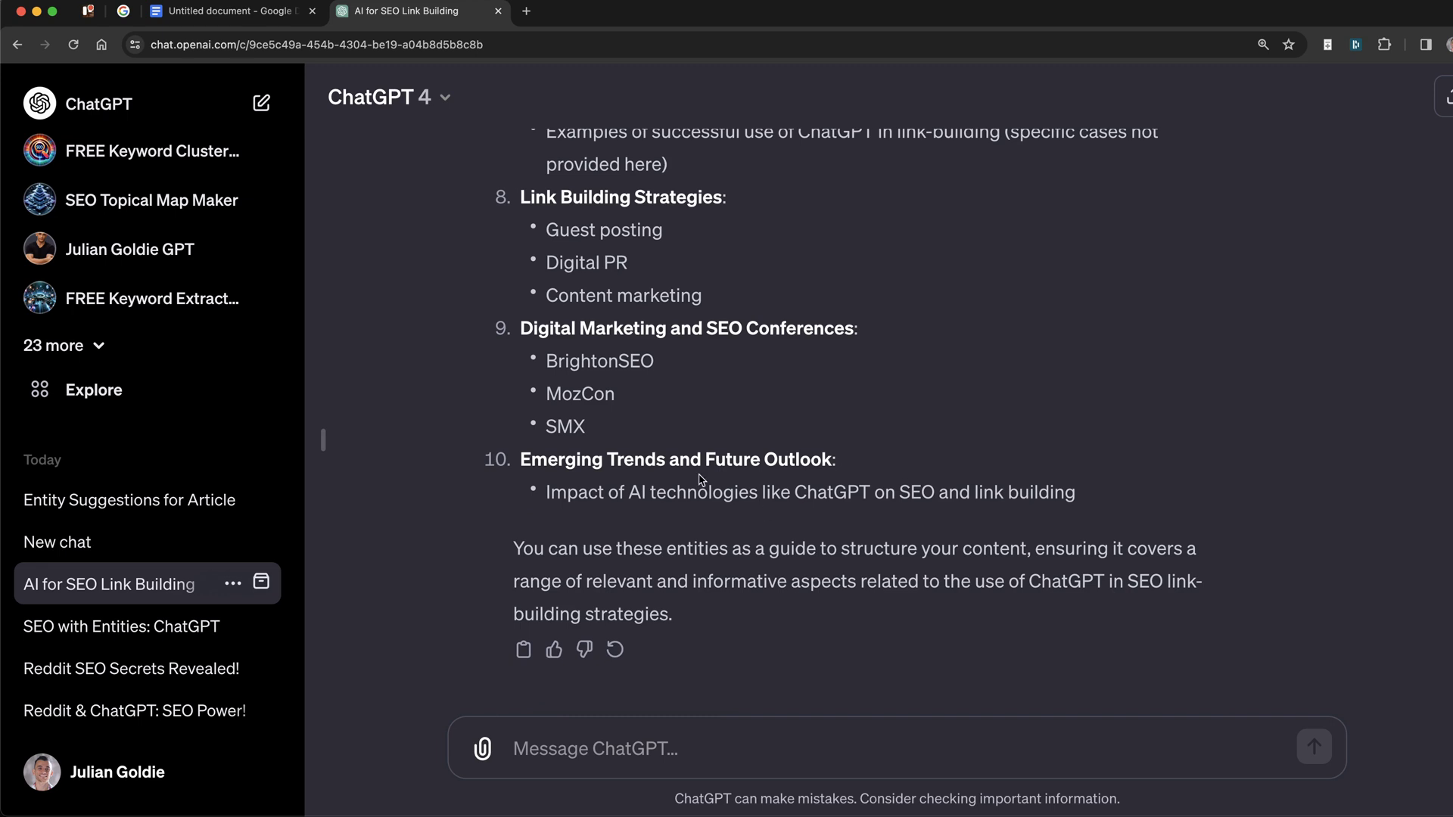
# Paste the outline prompt and replace [Type of Content] with "guide on 'chatgpt for link building".
pyautogui.click(566, 767)
pyautogui.write("Create an article outline for a [Type of Content] on '[Your Topic]' that includes these key entities: [List of Entities]. Focus on incorporating these entities naturally and contextually.")
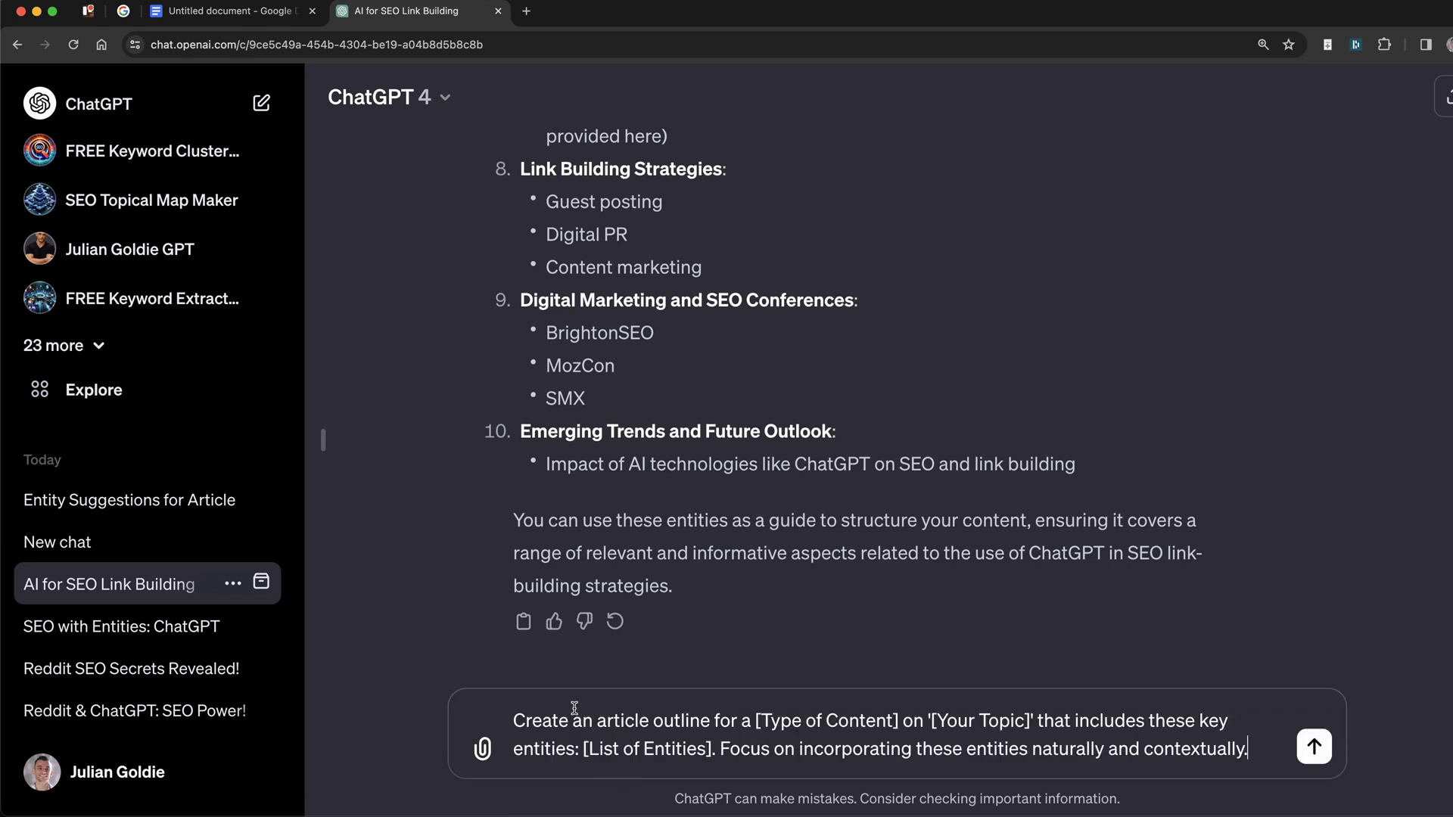
pyautogui.moveTo(514, 723); pyautogui.dragTo(677, 713)
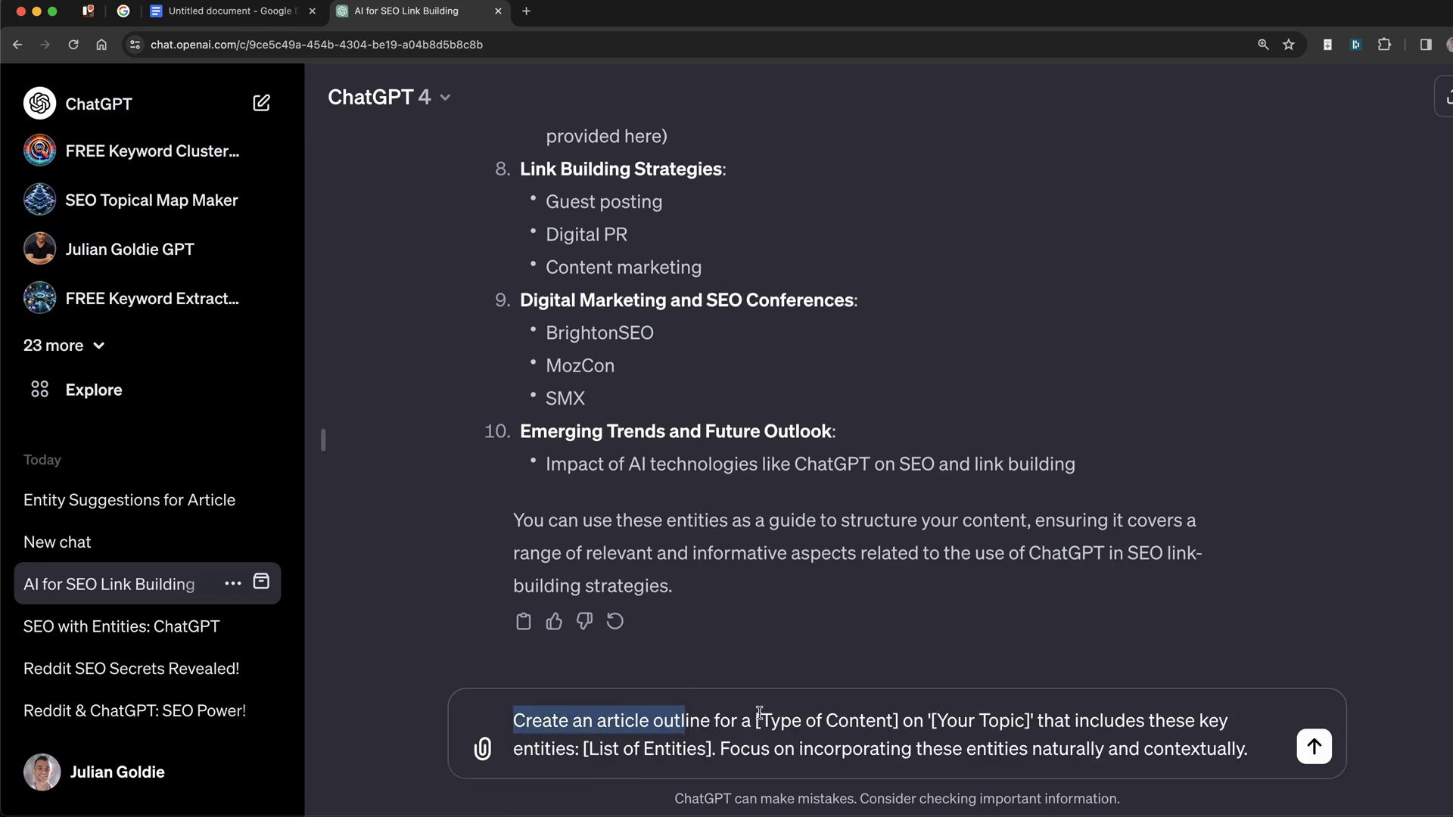
pyautogui.click(807, 725)
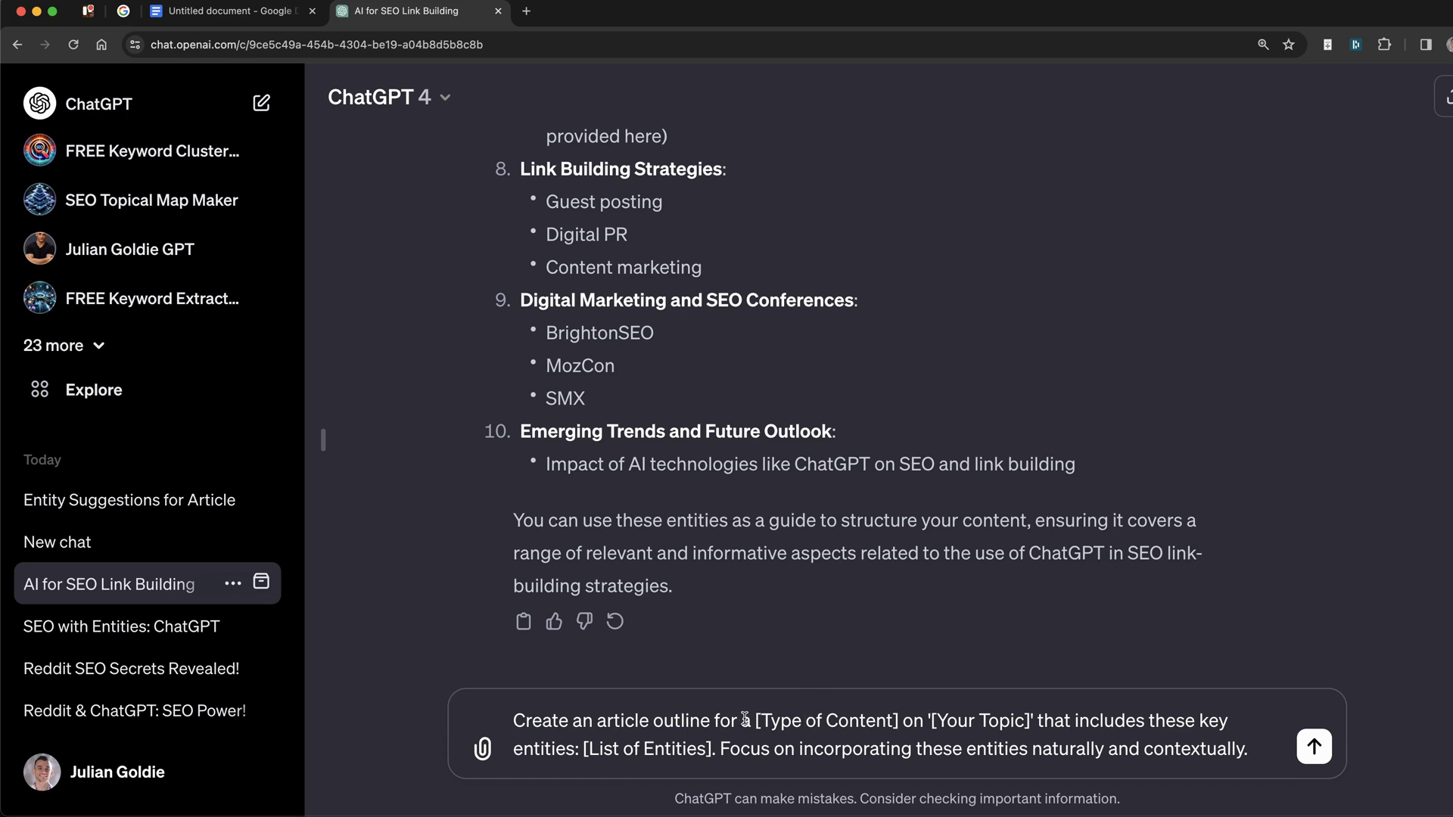
pyautogui.moveTo(754, 721); pyautogui.dragTo(937, 721)
pyautogui.write("guide on 'chatgpt for link building")
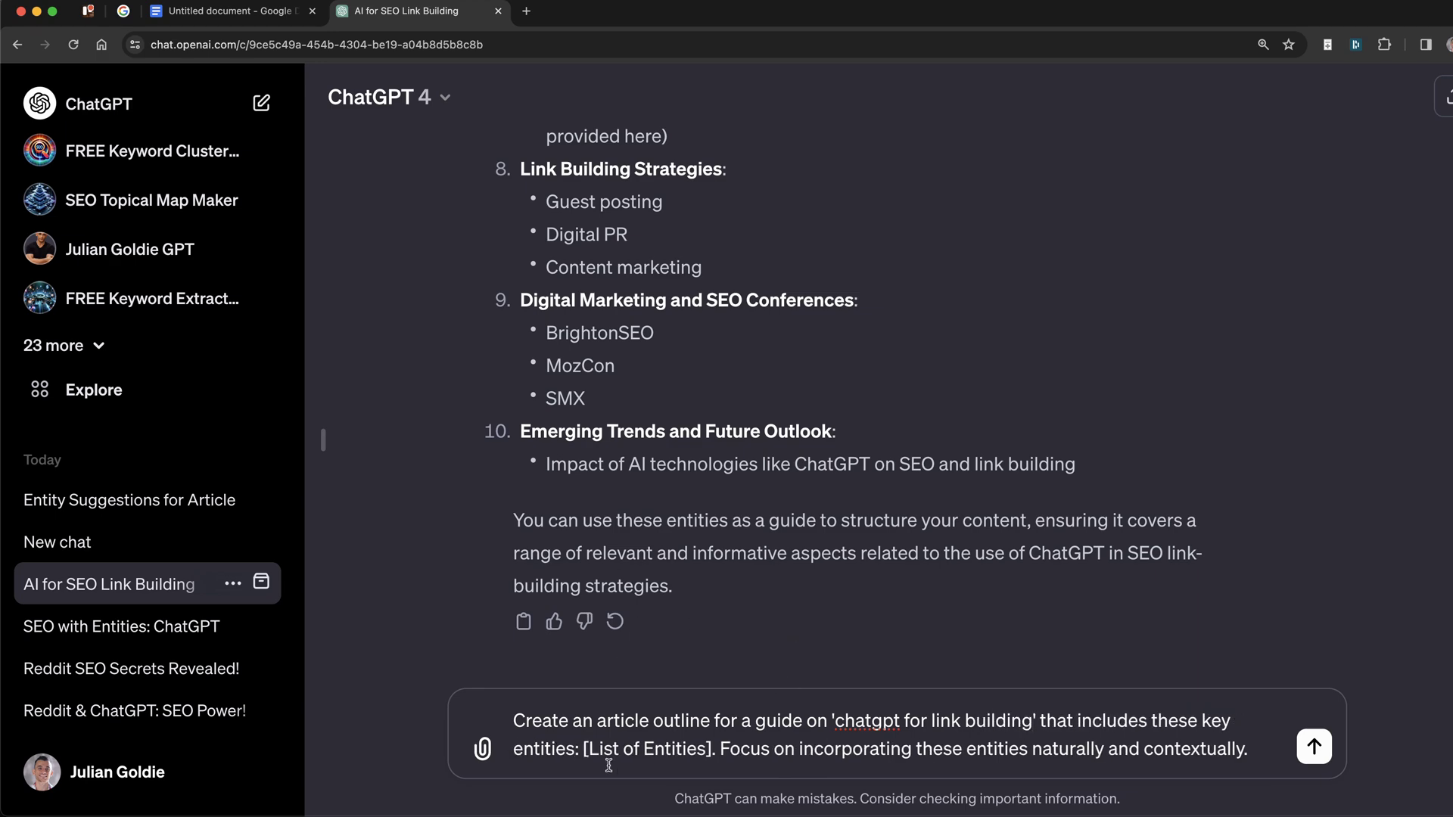
# Paste the extracted entity list into the outline prompt and send it.
pyautogui.scroll(2, 691, 235)
pyautogui.moveTo(841, 531); pyautogui.dragTo(815, 400)
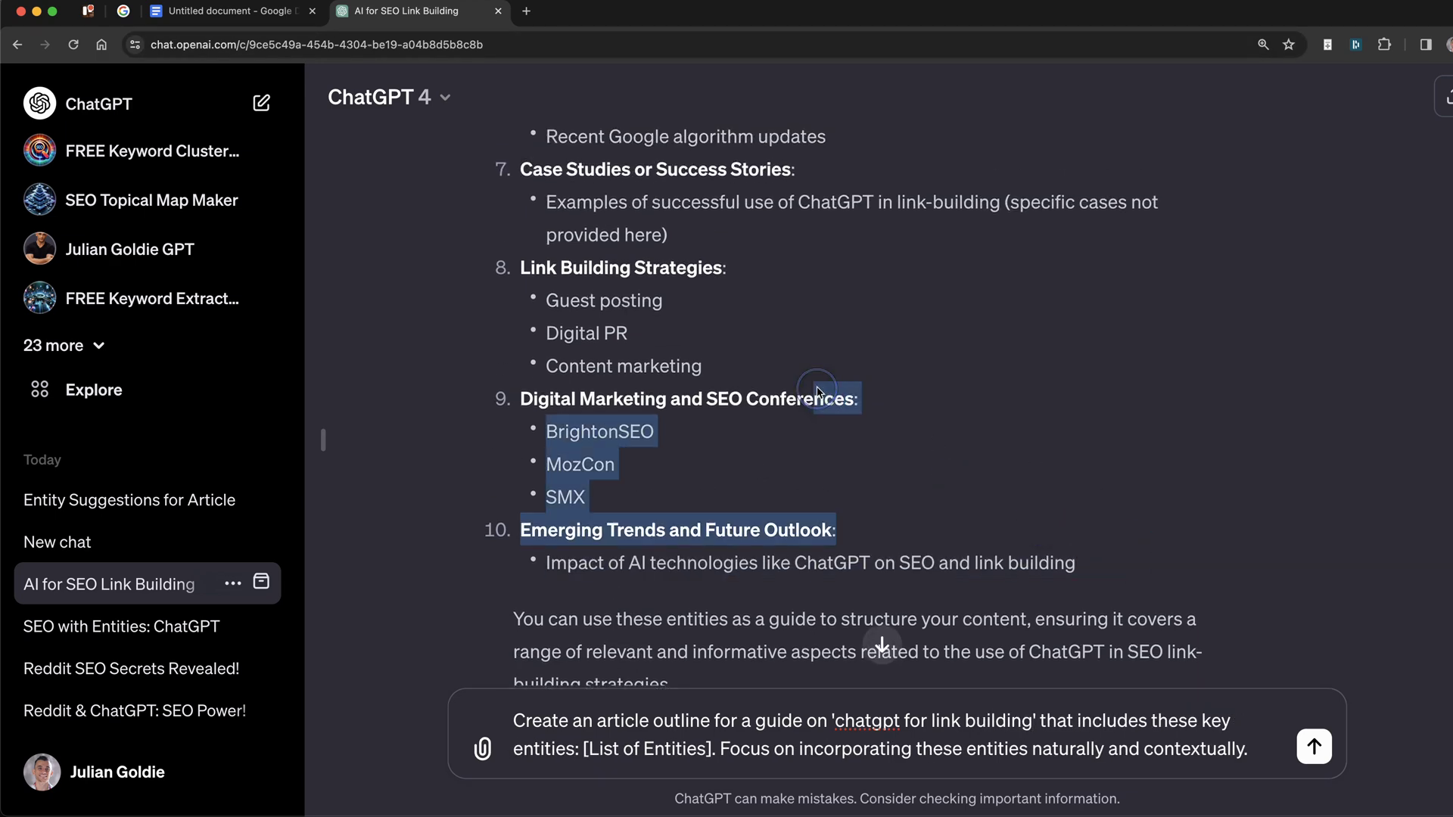
pyautogui.scroll(1, 434, 250)
pyautogui.scroll(5, 434, 250)
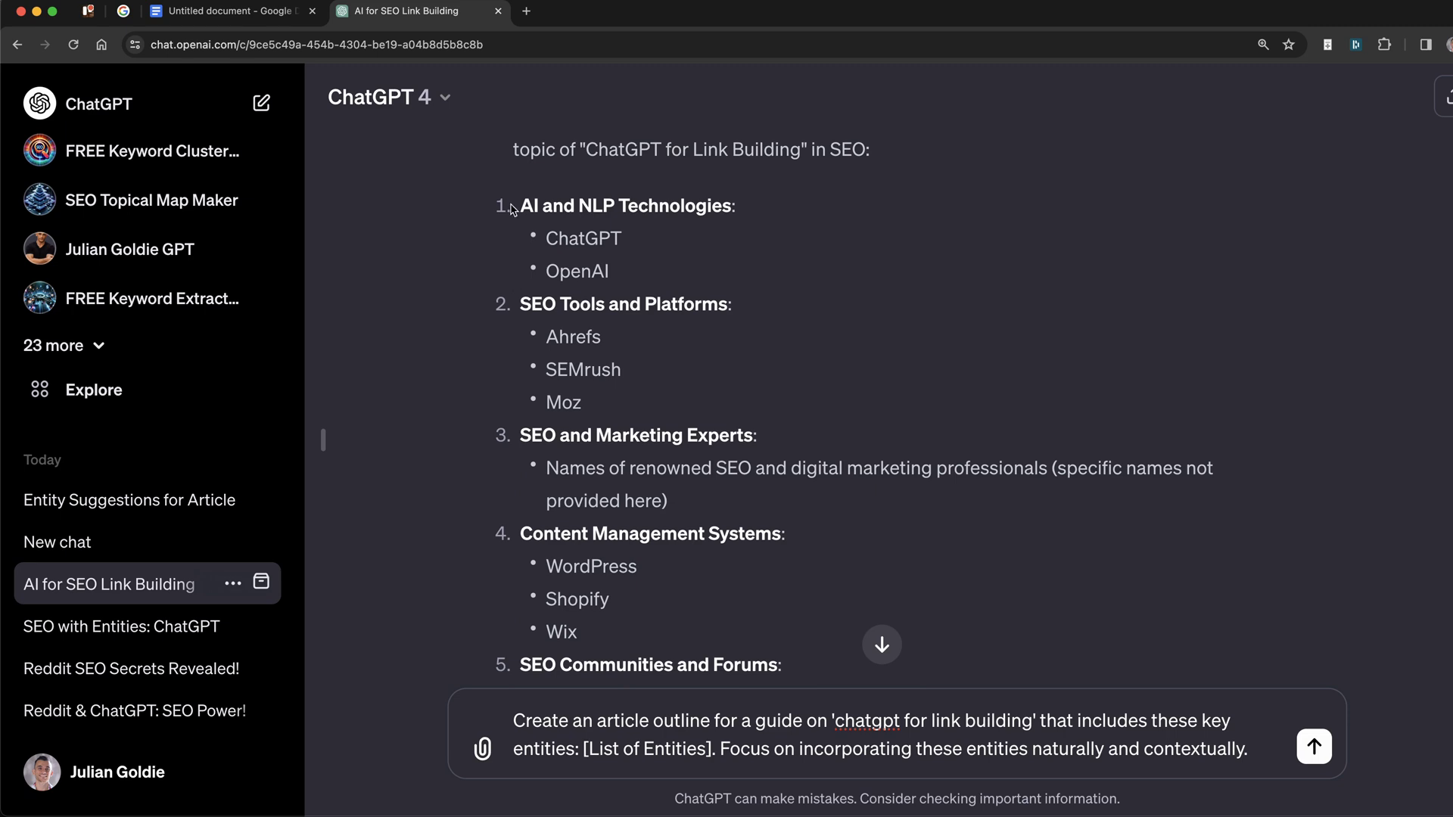
pyautogui.press('super+v')
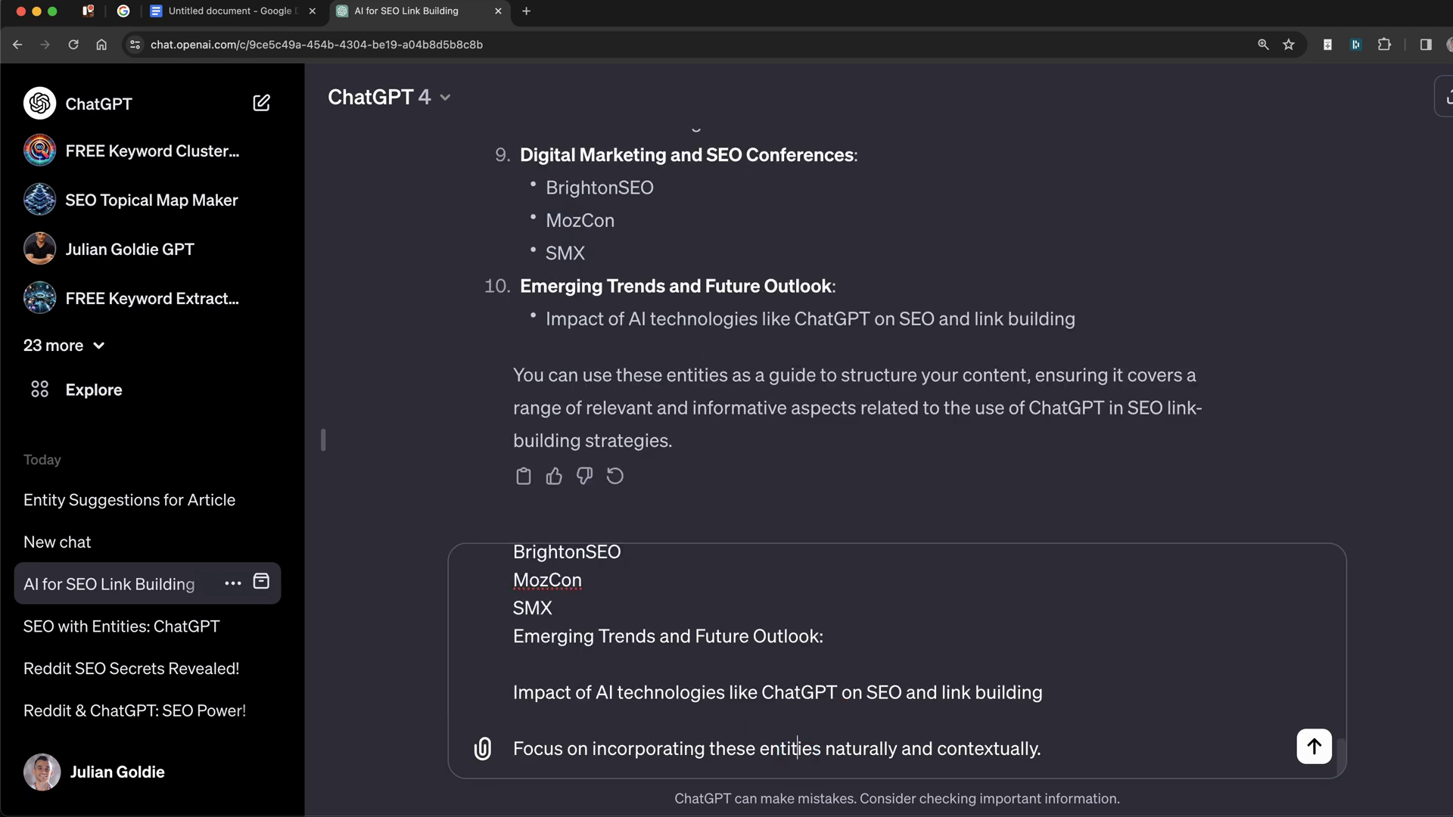
pyautogui.press('Return')
# Scroll through the generated entity-based outline for the 'chatgpt for link building' guide.
pyautogui.scroll(3, 493, 202)
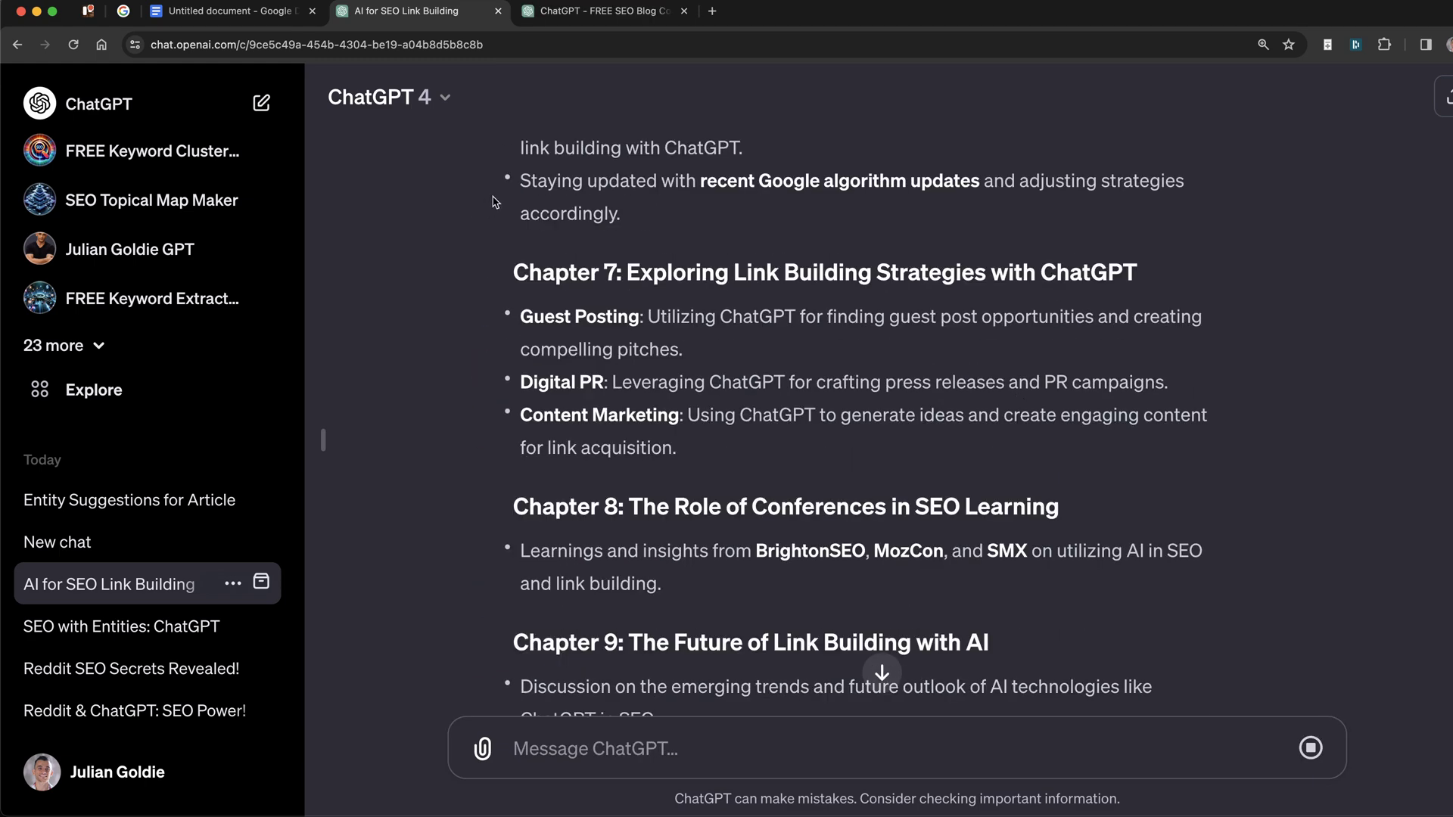
pyautogui.moveTo(530, 260); pyautogui.dragTo(785, 457)
pyautogui.scroll(4, 759, 433)
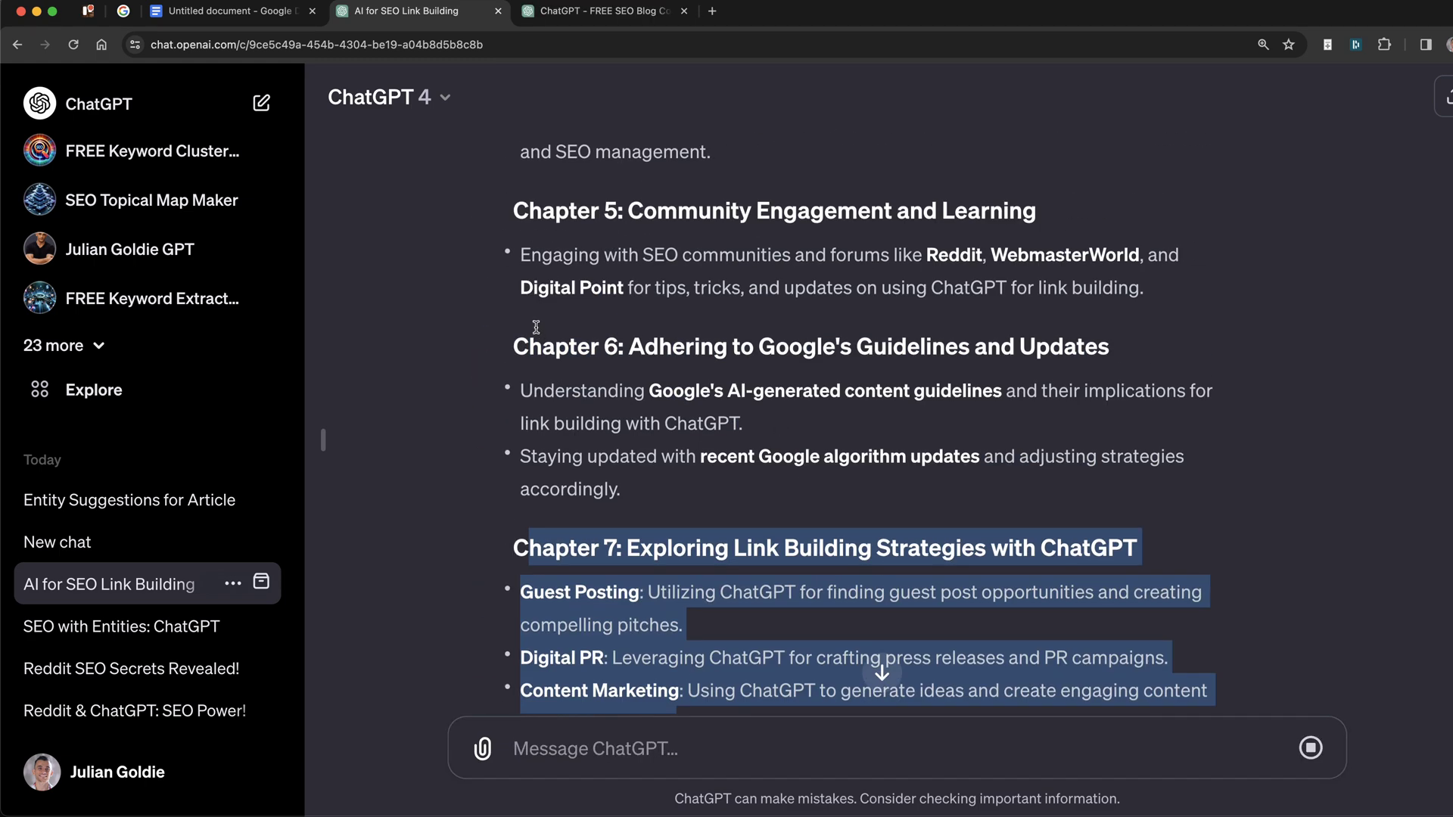
pyautogui.scroll(15, 661, 245)
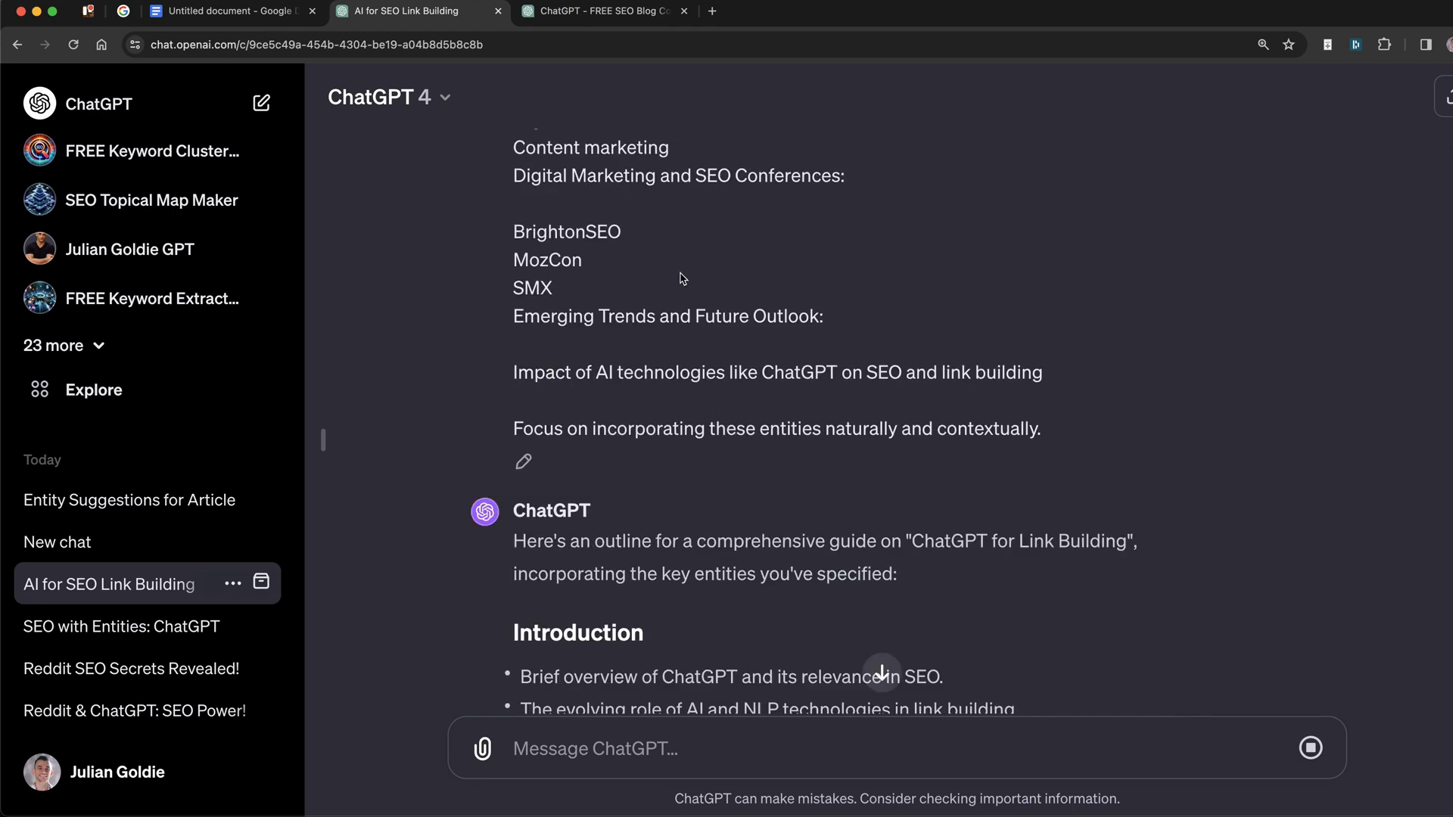
pyautogui.scroll(-3, 671, 311)
pyautogui.scroll(-1, 629, 401)
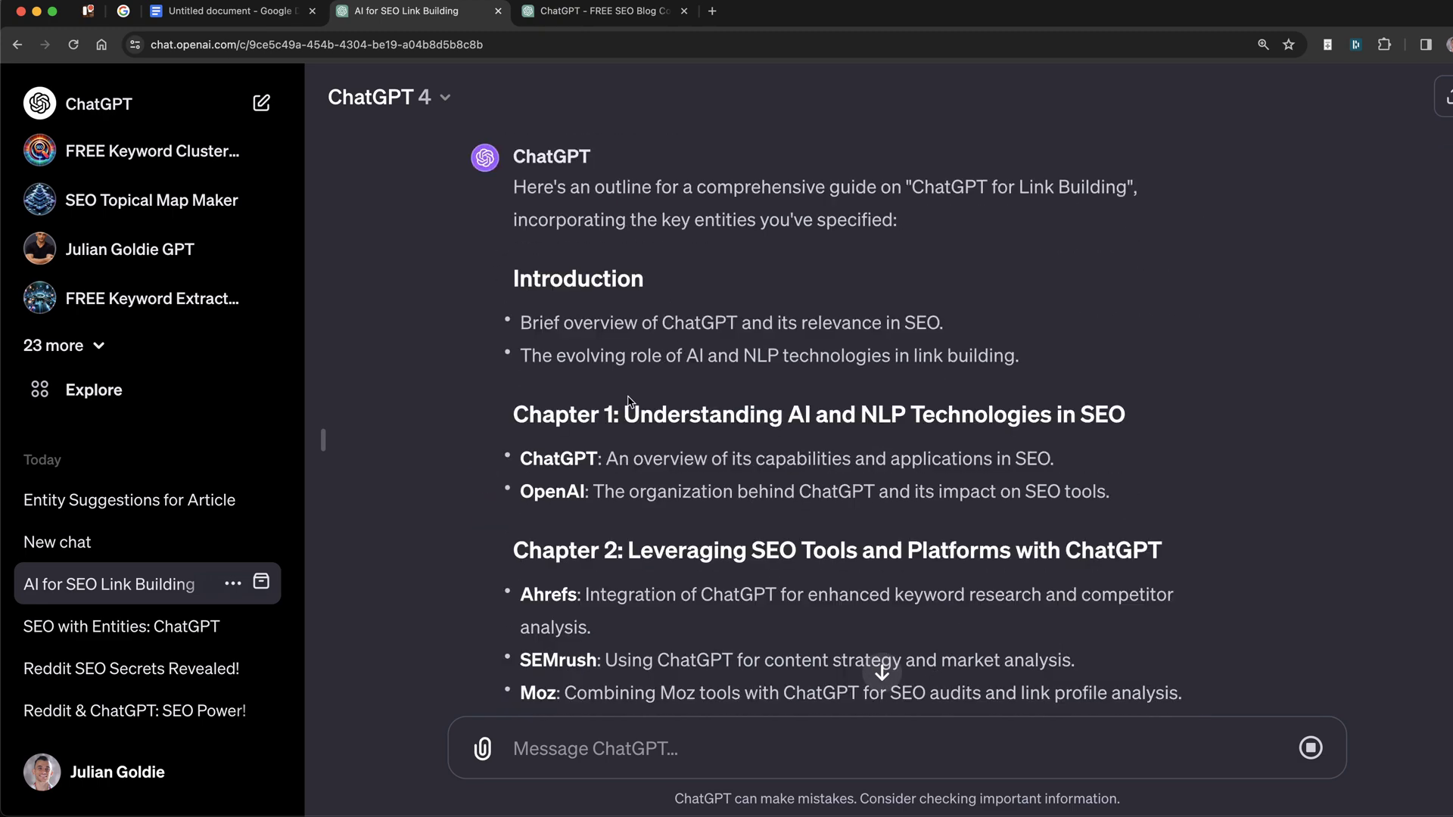
pyautogui.scroll(-5, 920, 481)
pyautogui.scroll(-20, 967, 413)
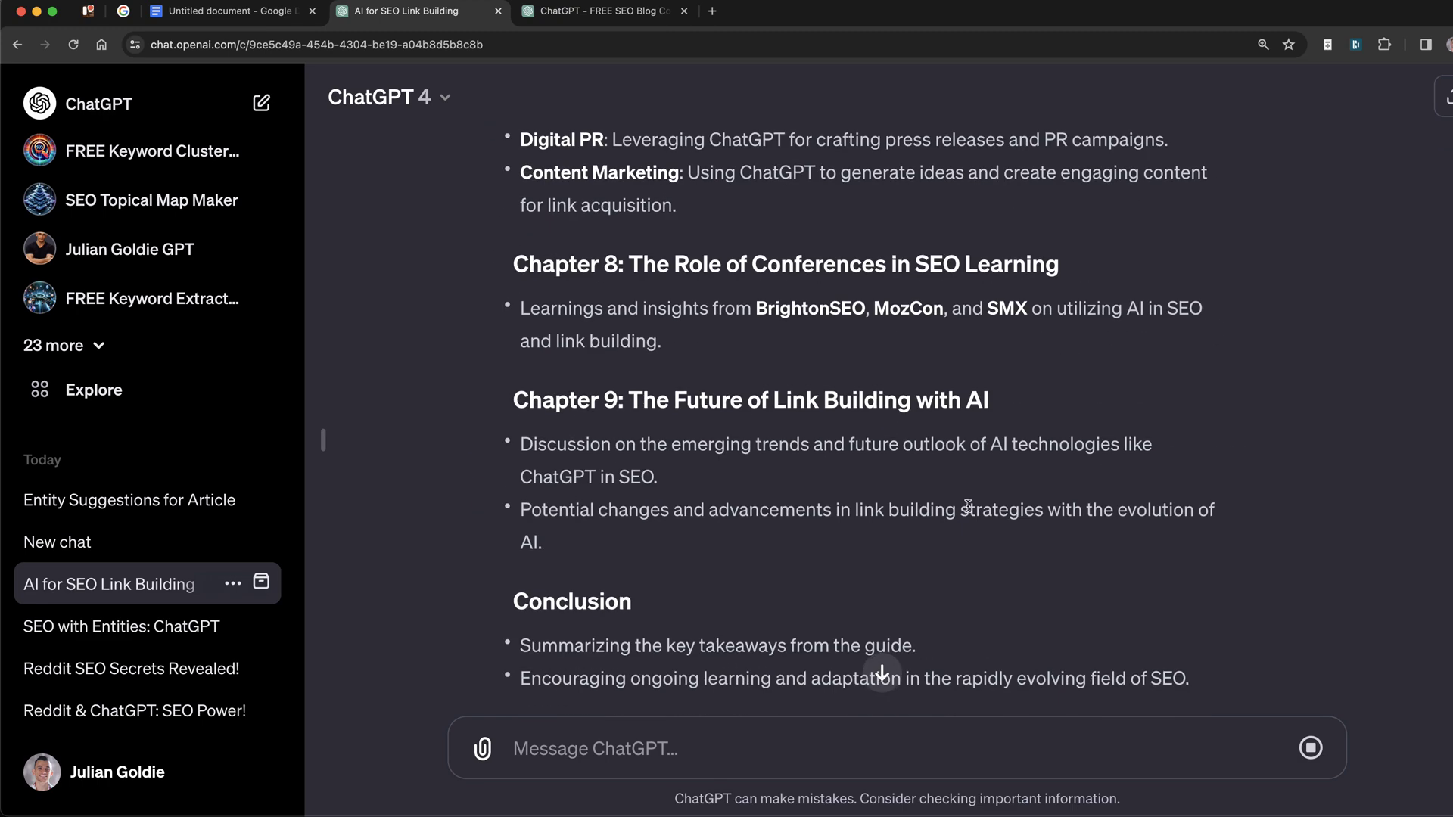
pyautogui.scroll(4, 733, 423)
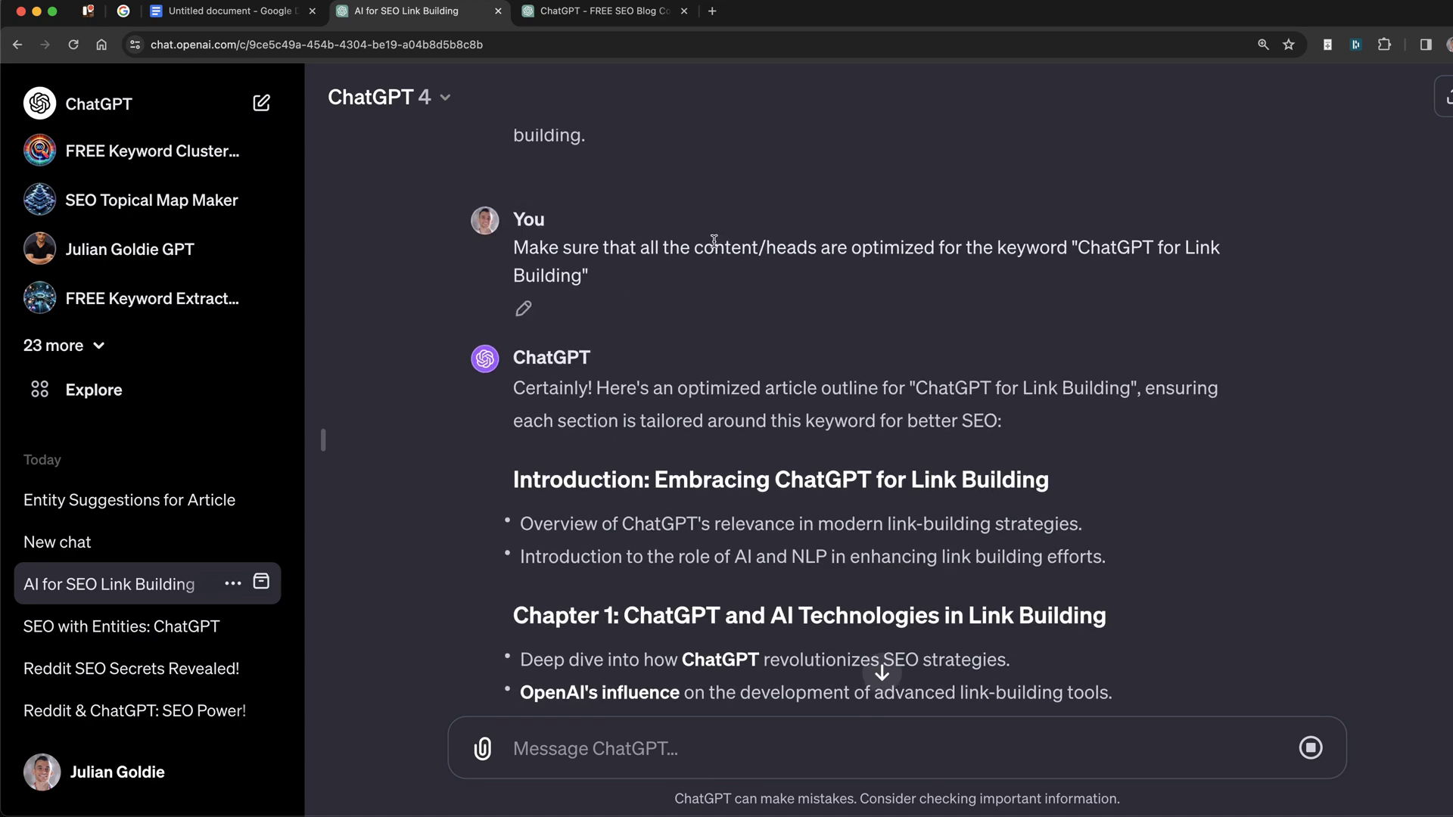
# Review the keyword-optimization request and the outline's introduction section.
pyautogui.moveTo(516, 242); pyautogui.dragTo(1094, 270)
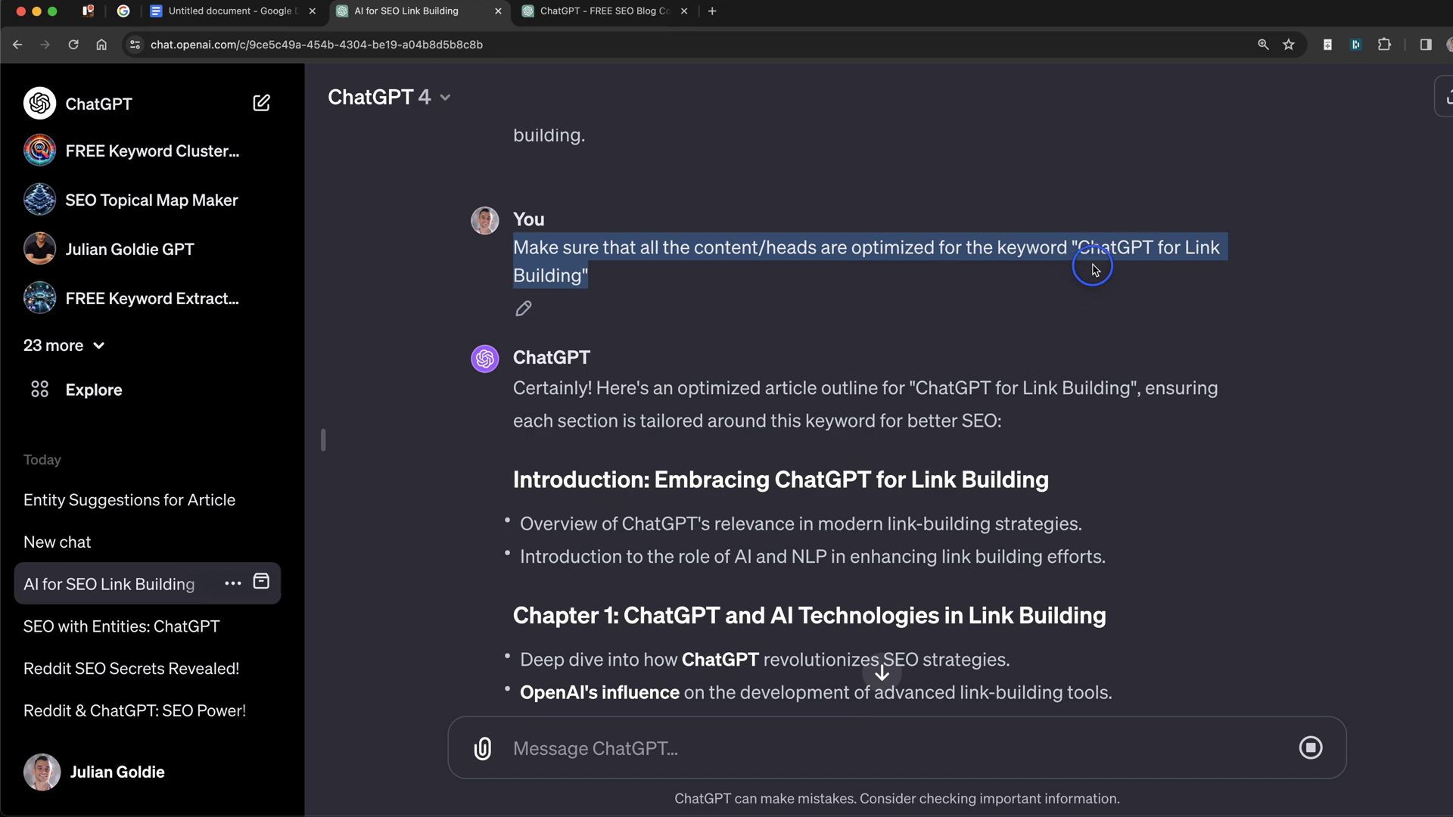
pyautogui.click(1094, 270)
pyautogui.scroll(-4, 830, 452)
pyautogui.scroll(2, 770, 460)
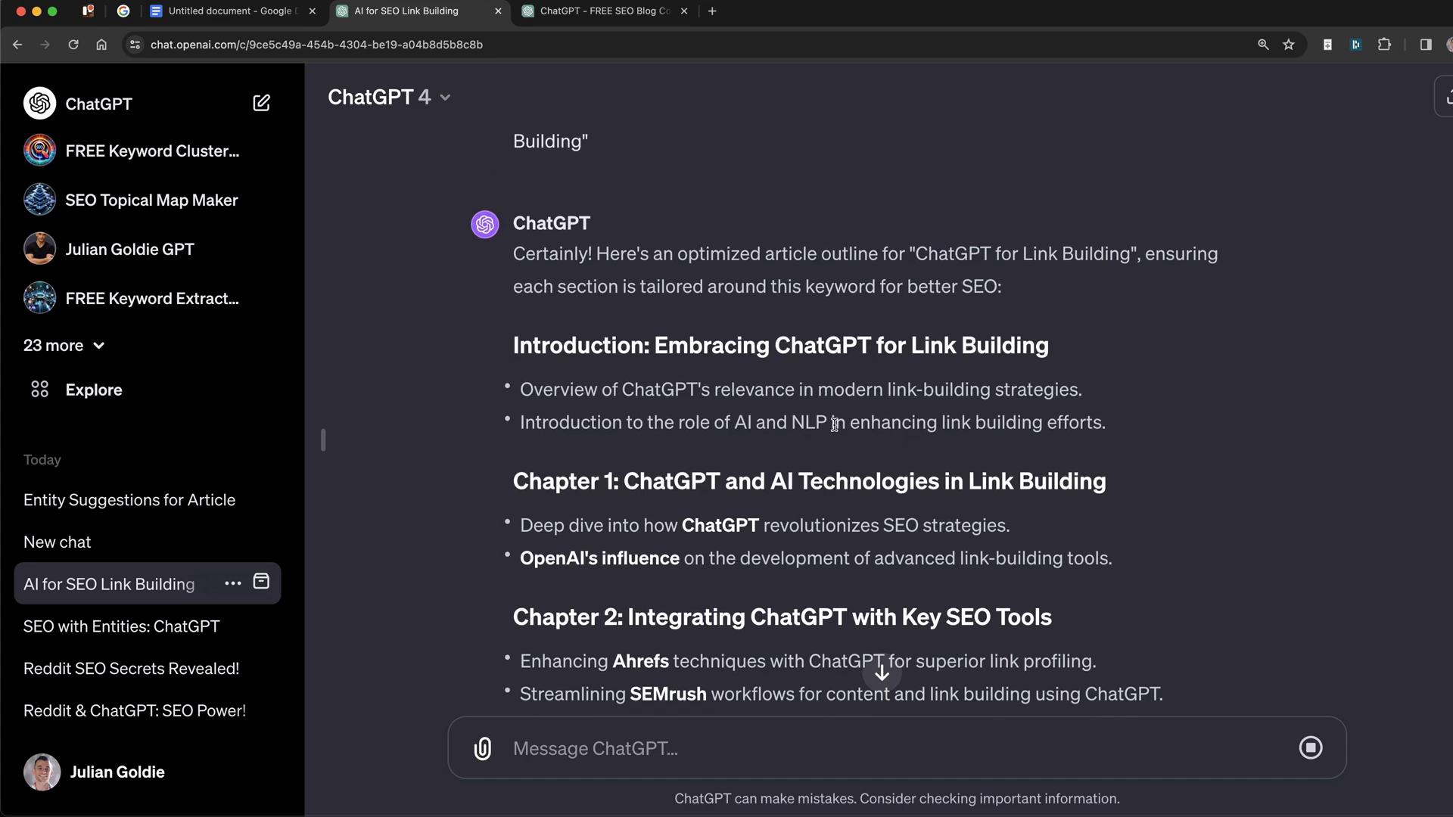
pyautogui.moveTo(834, 424); pyautogui.dragTo(687, 421)
pyautogui.click(723, 415)
pyautogui.moveTo(506, 319); pyautogui.dragTo(1060, 557)
# Scroll further through the outline, reviewing Overview down to the SEMrush bullet.
pyautogui.scroll(-2, 1084, 586)
pyautogui.scroll(-2, 1084, 586)
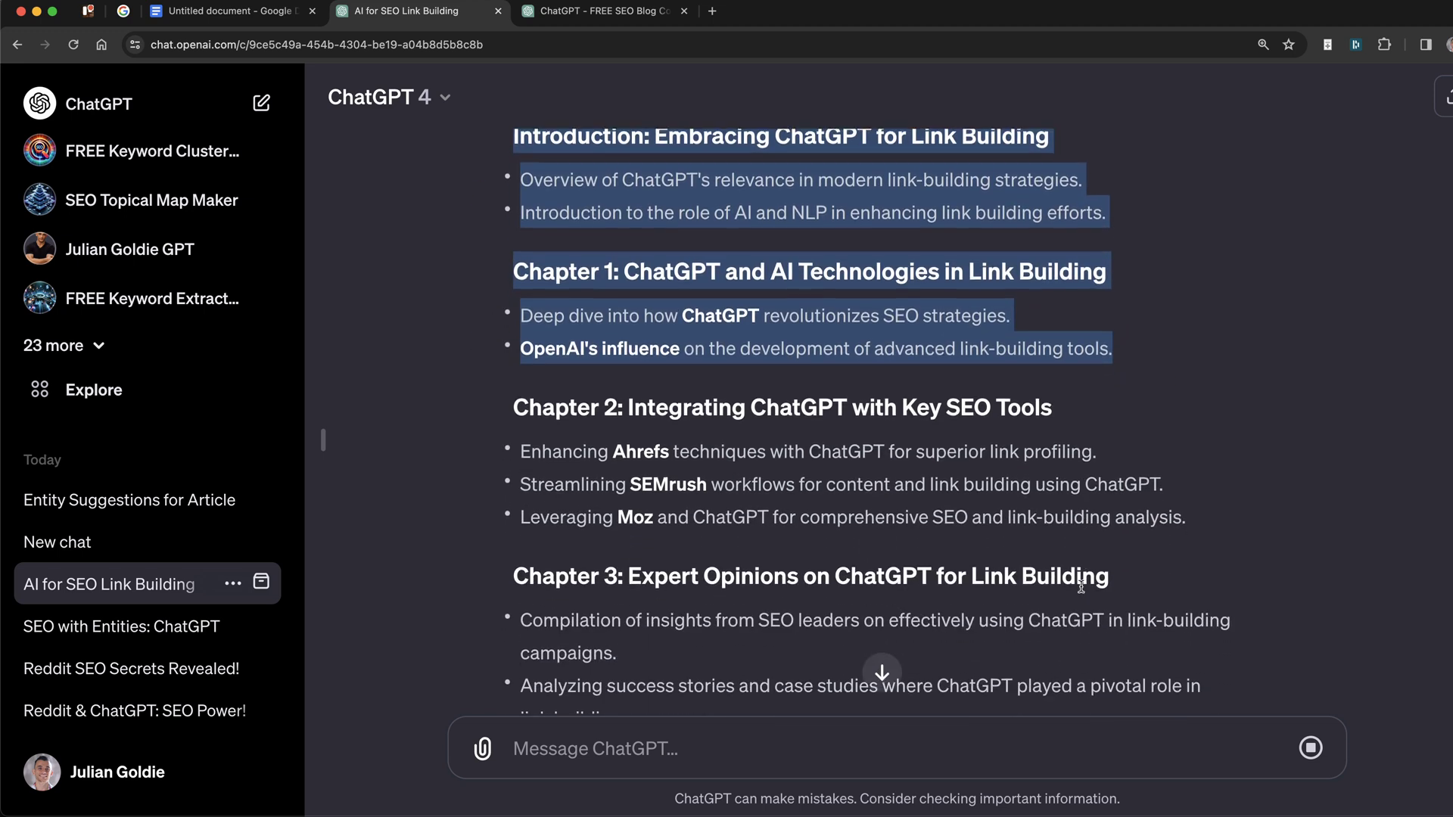
pyautogui.click(360, 415)
pyautogui.moveTo(554, 387); pyautogui.dragTo(1181, 493)
pyautogui.click(731, 467)
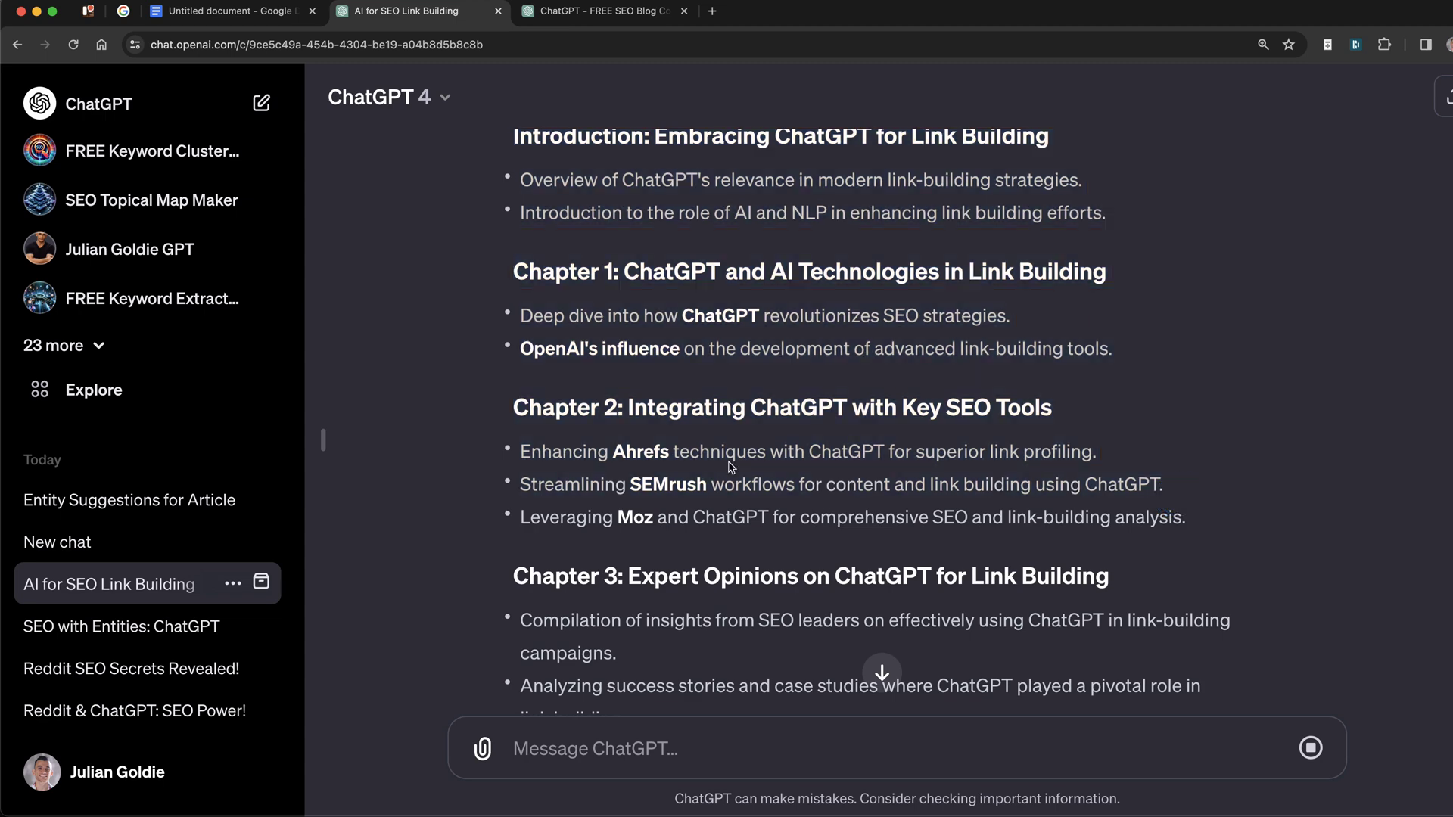
pyautogui.scroll(-8, 877, 420)
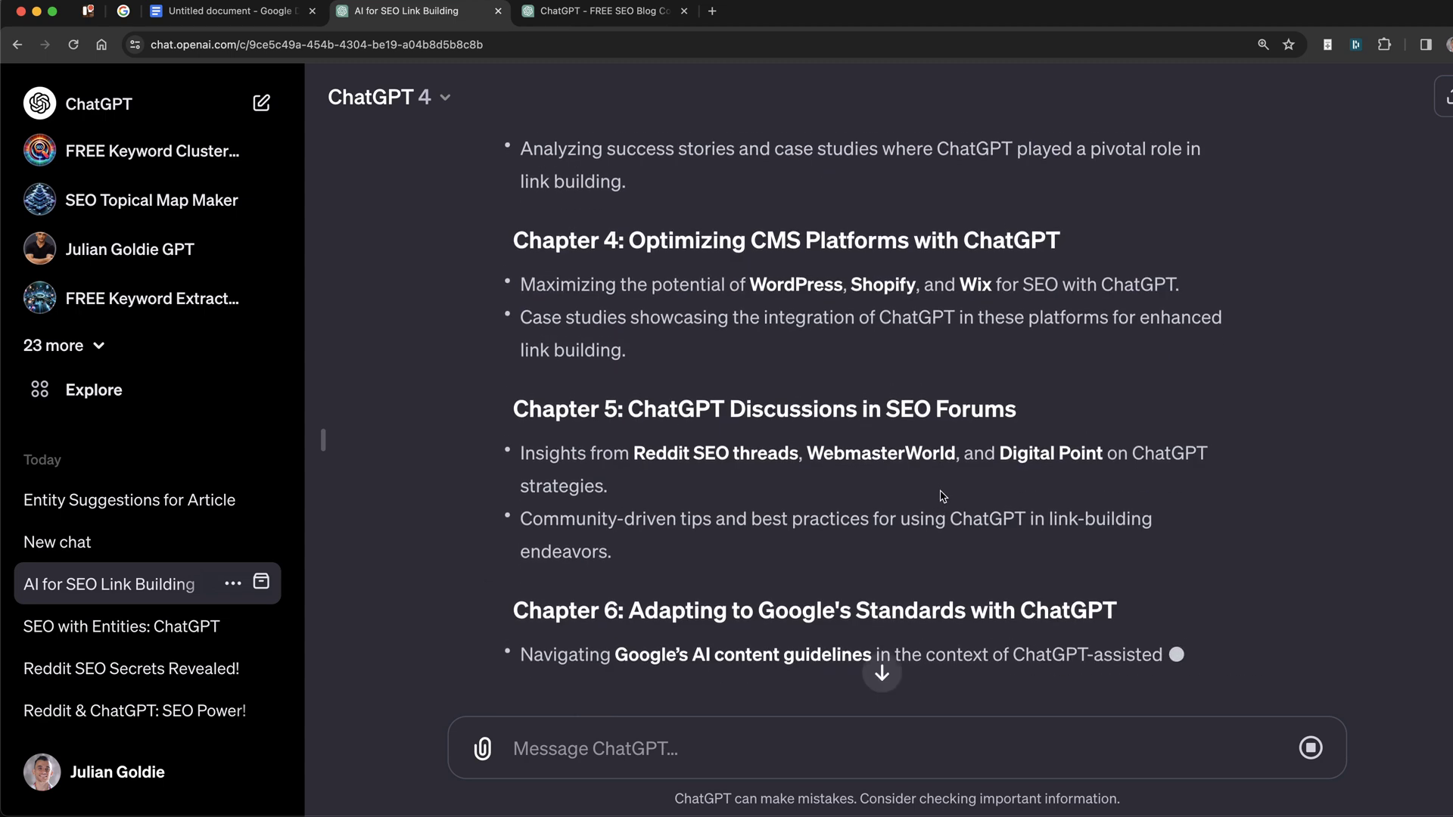
pyautogui.scroll(5, 931, 463)
pyautogui.hotkey('ctrl', 'shift', 'Tab')
pyautogui.moveTo(782, 492); pyautogui.dragTo(269, 425)
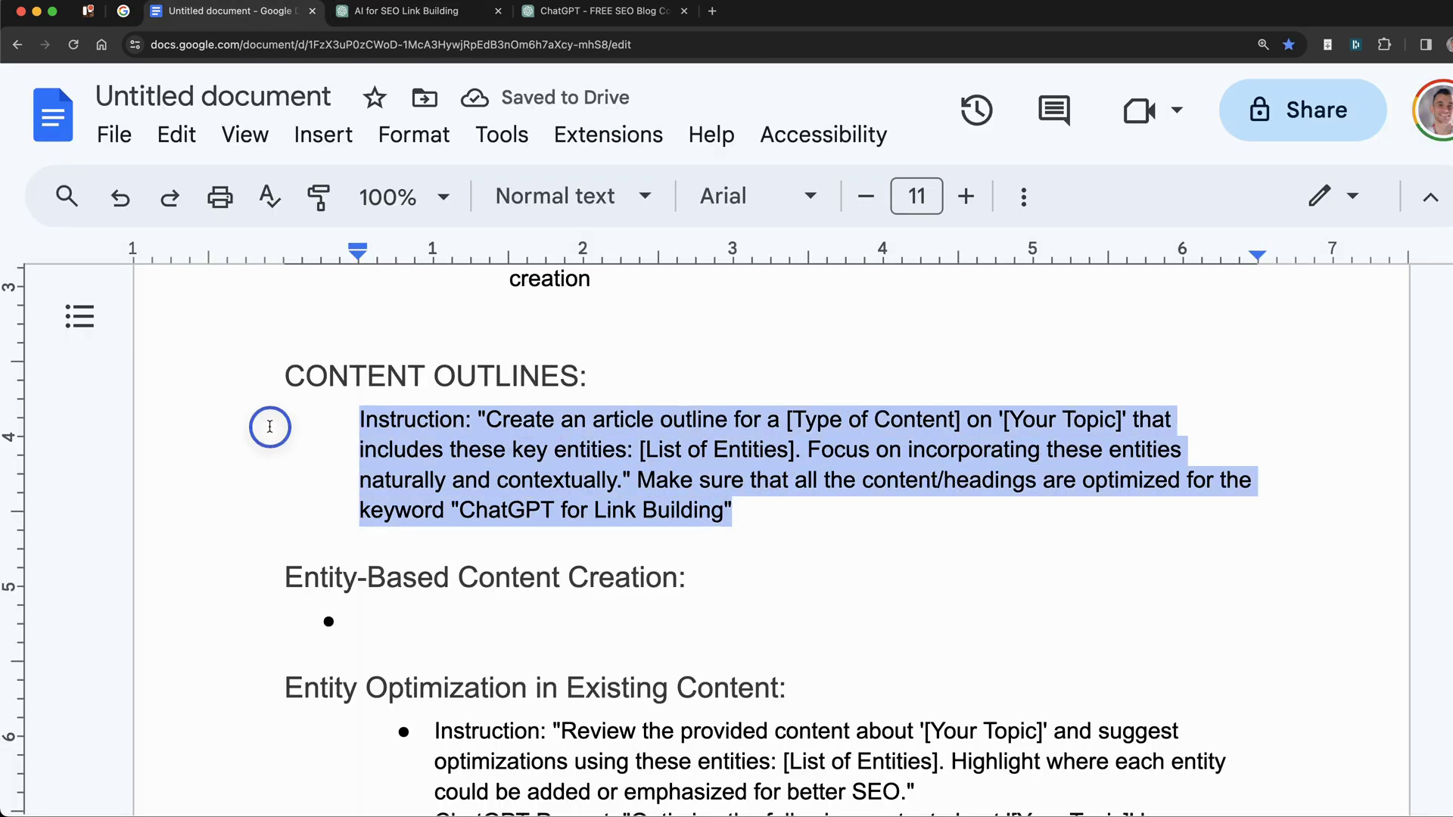
pyautogui.scroll(10, 387, 481)
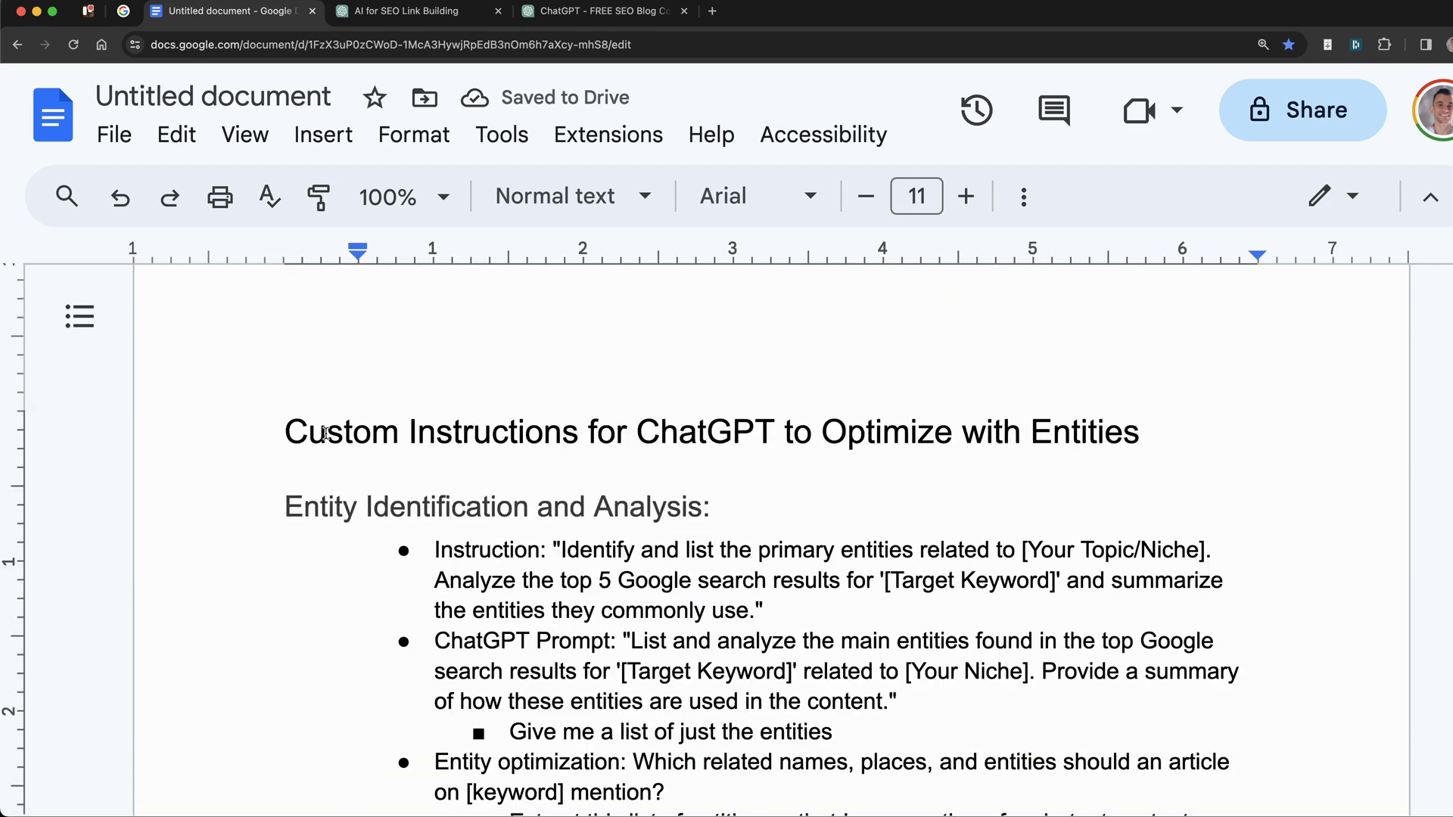
pyautogui.moveTo(286, 507); pyautogui.dragTo(725, 610)
pyautogui.scroll(-2, 641, 548)
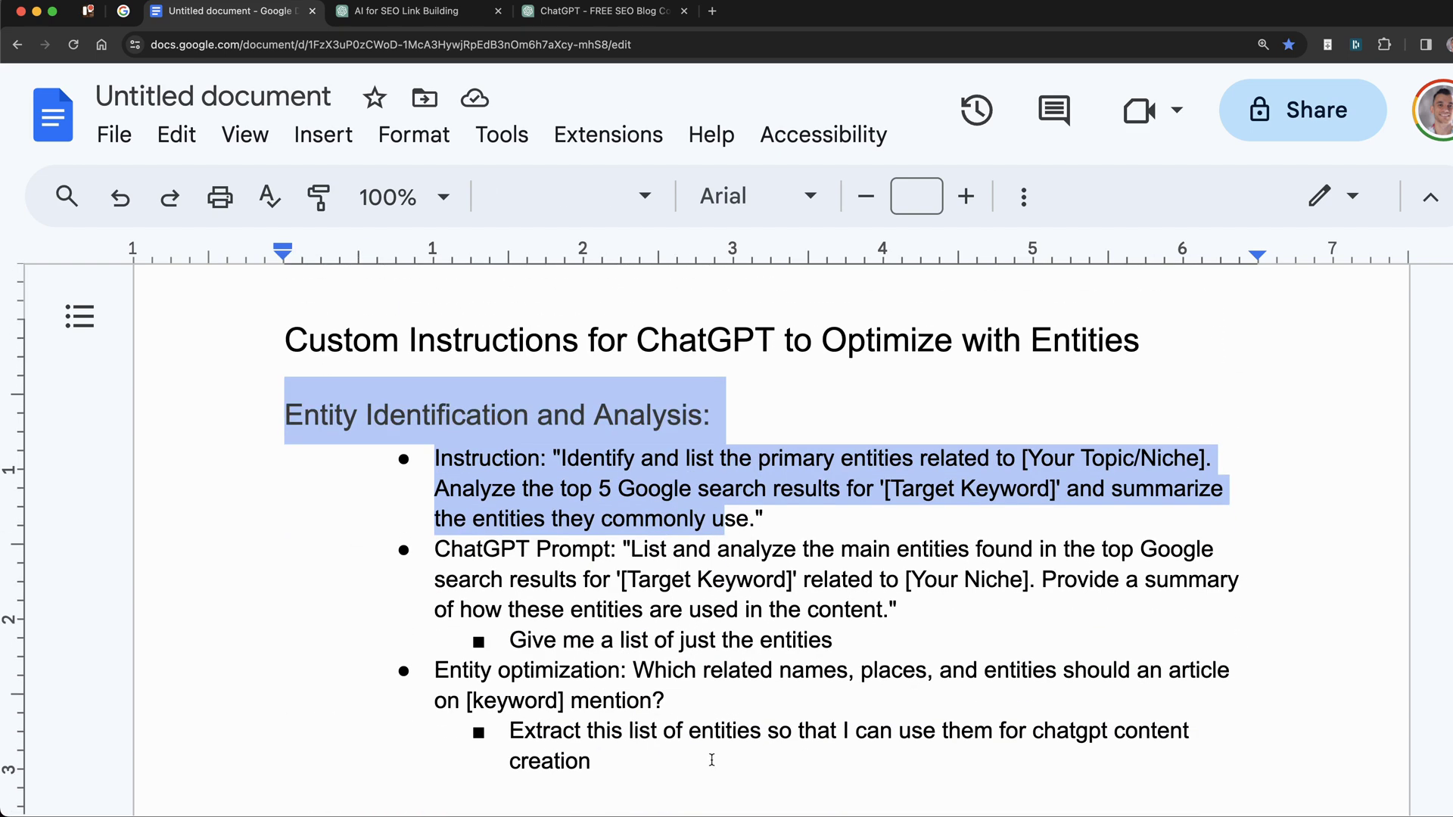
pyautogui.click(669, 755)
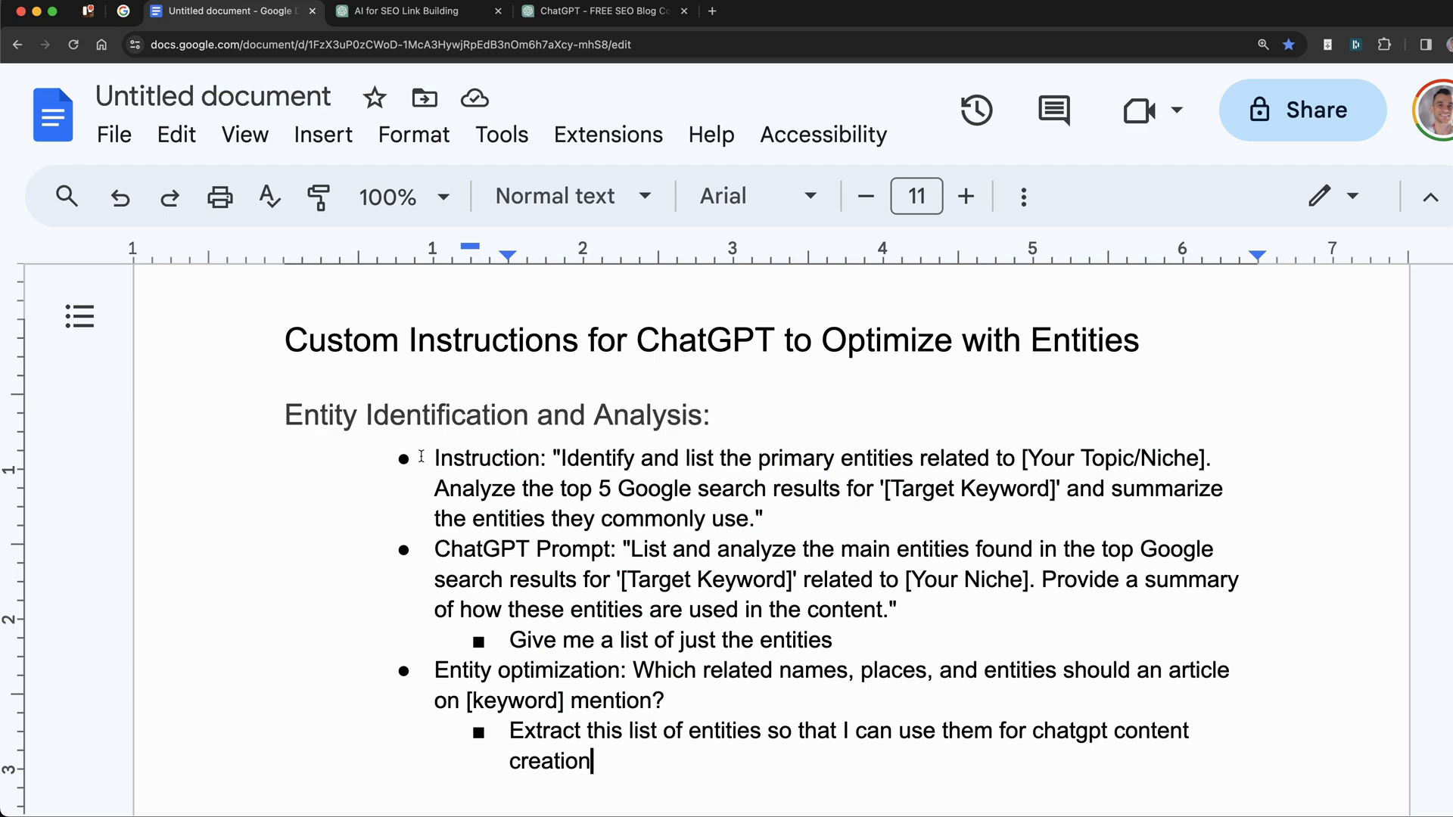
pyautogui.moveTo(421, 456); pyautogui.dragTo(666, 701)
pyautogui.hotkey('ctrl', 'Tab')
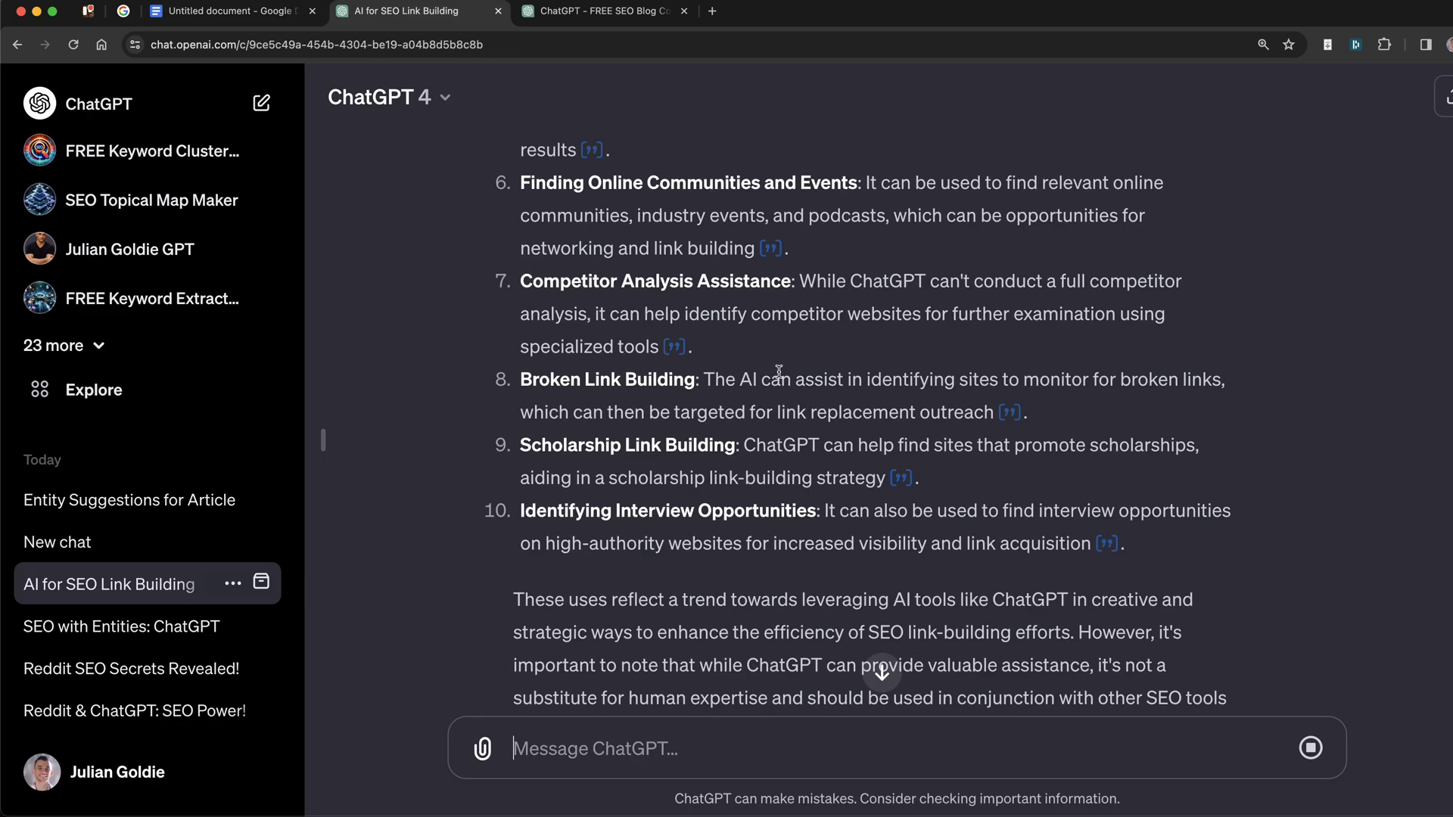
# Scroll down the conversation to the sent 33%-at-a-time article prompt.
pyautogui.scroll(-20, 796, 369)
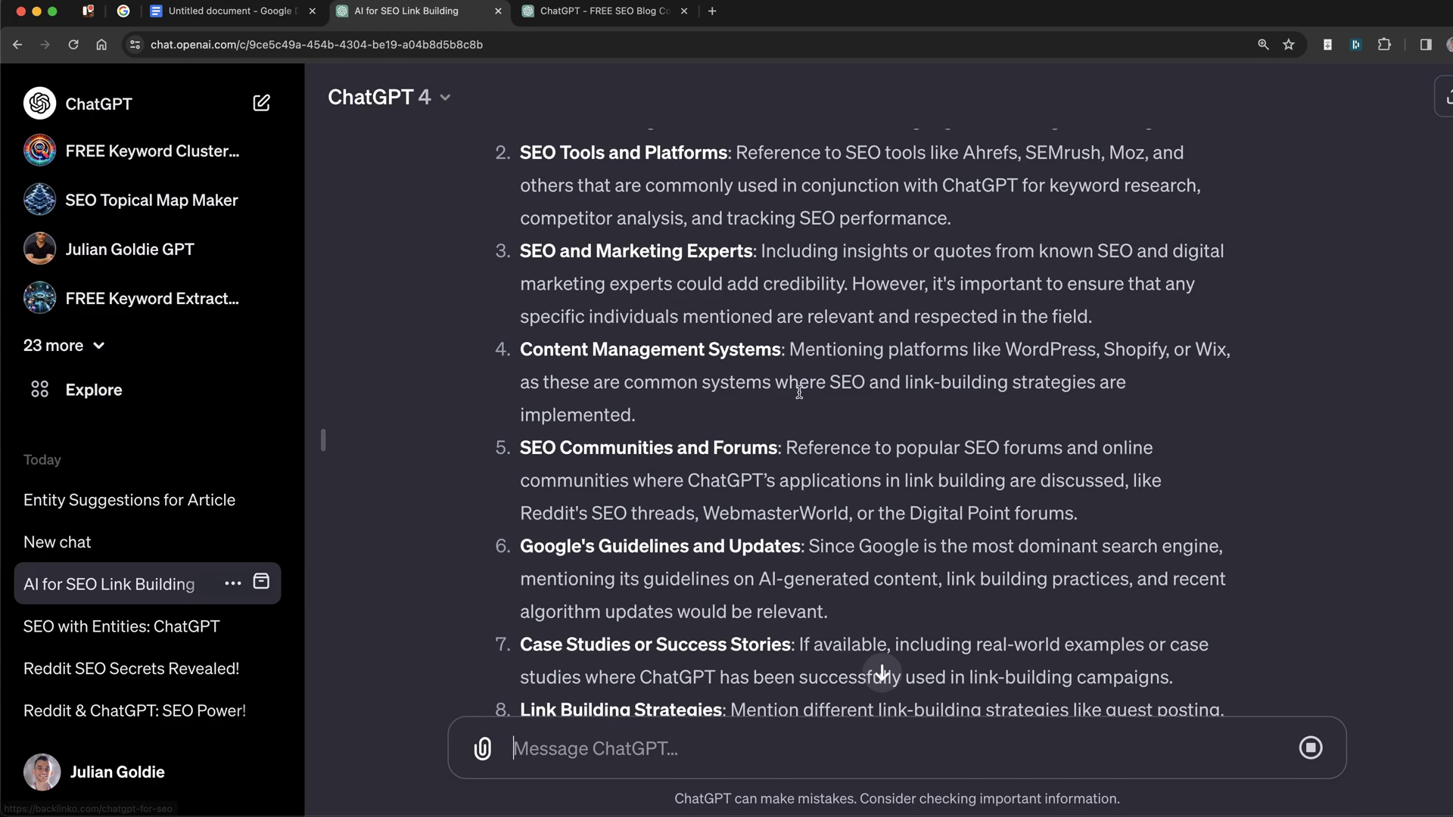
pyautogui.scroll(-15, 800, 393)
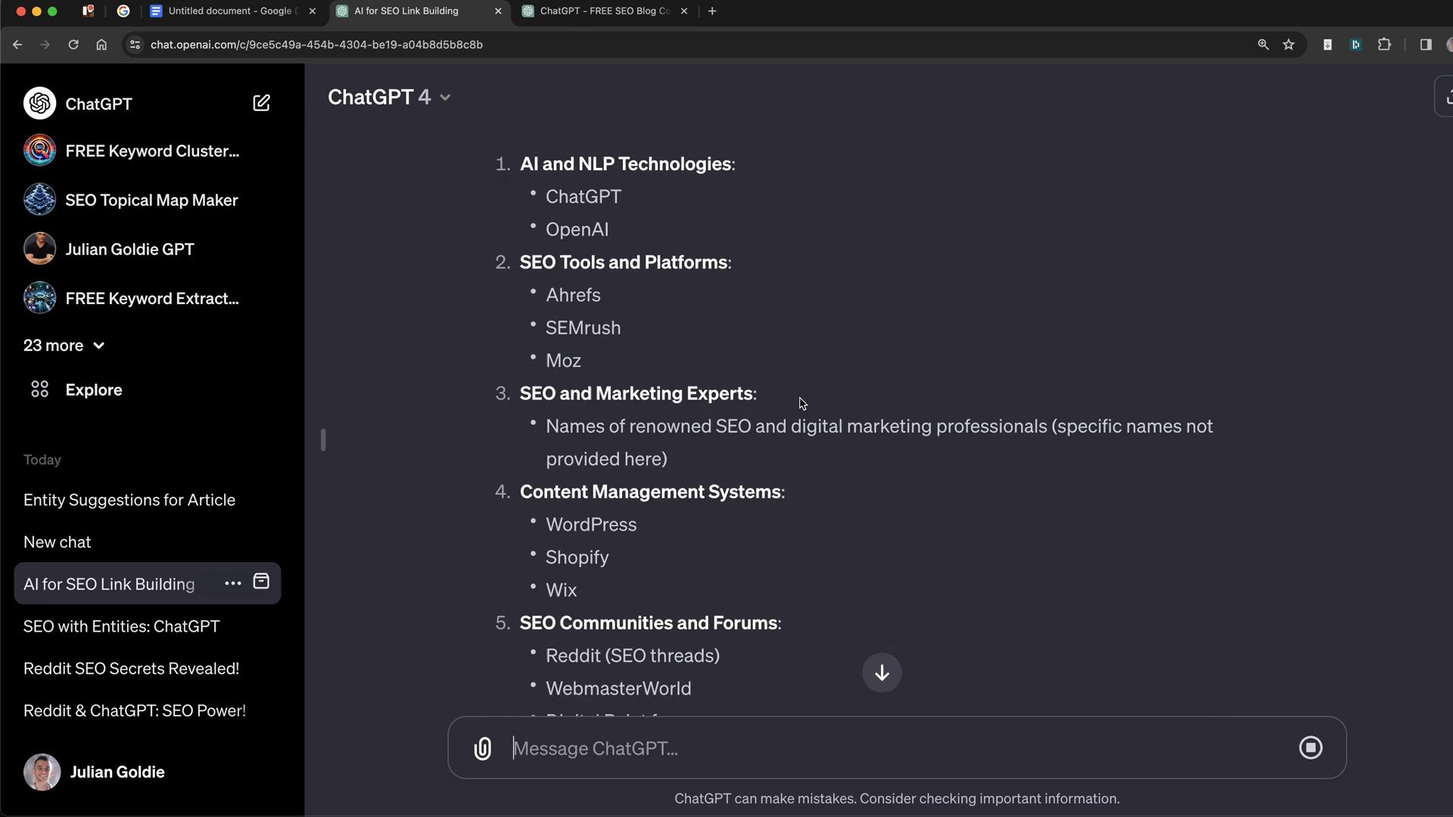
pyautogui.scroll(-15, 604, 394)
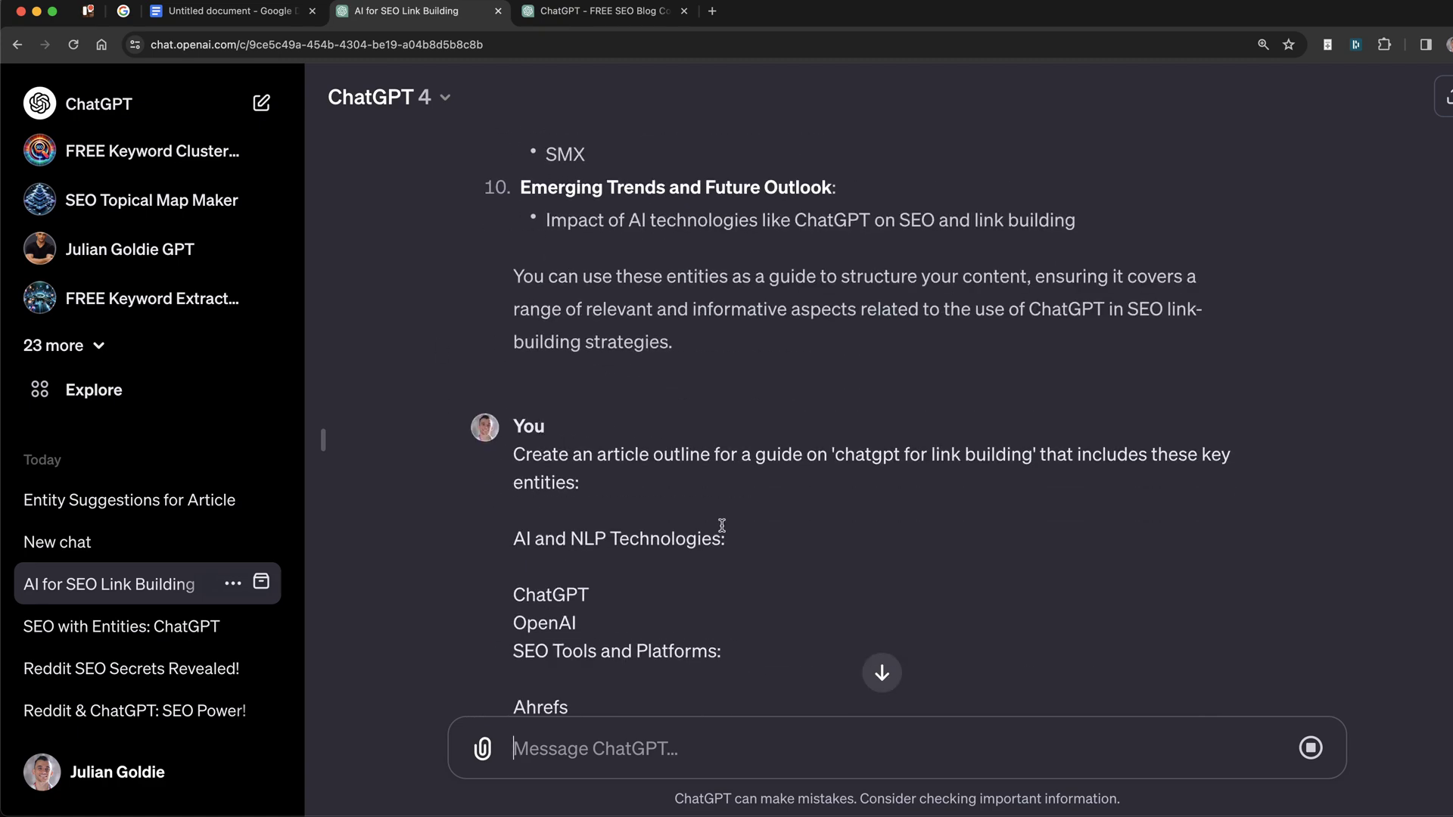
pyautogui.scroll(-15, 723, 529)
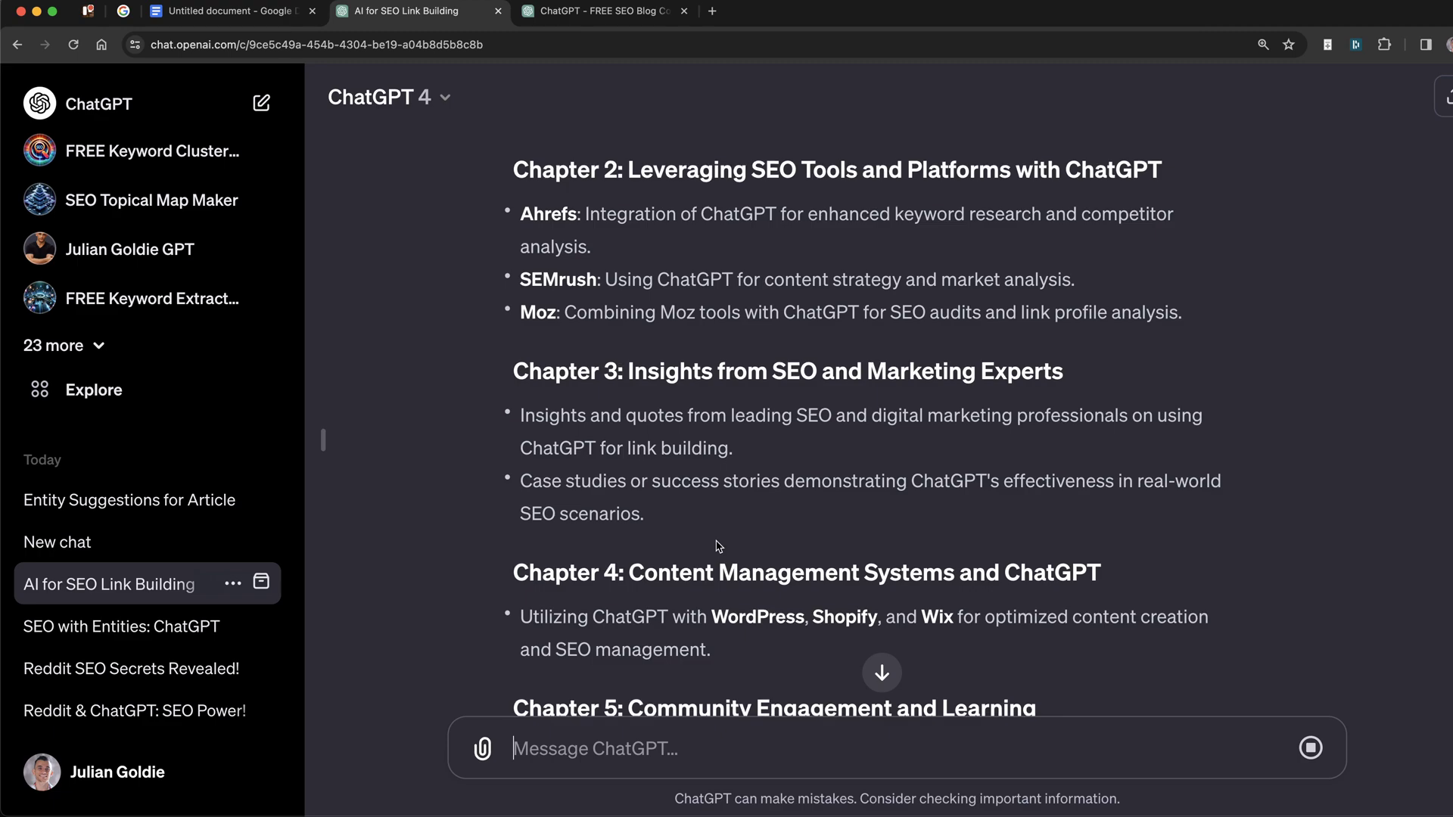
pyautogui.scroll(-15, 718, 422)
pyautogui.scroll(20, 718, 421)
pyautogui.scroll(-5, 586, 267)
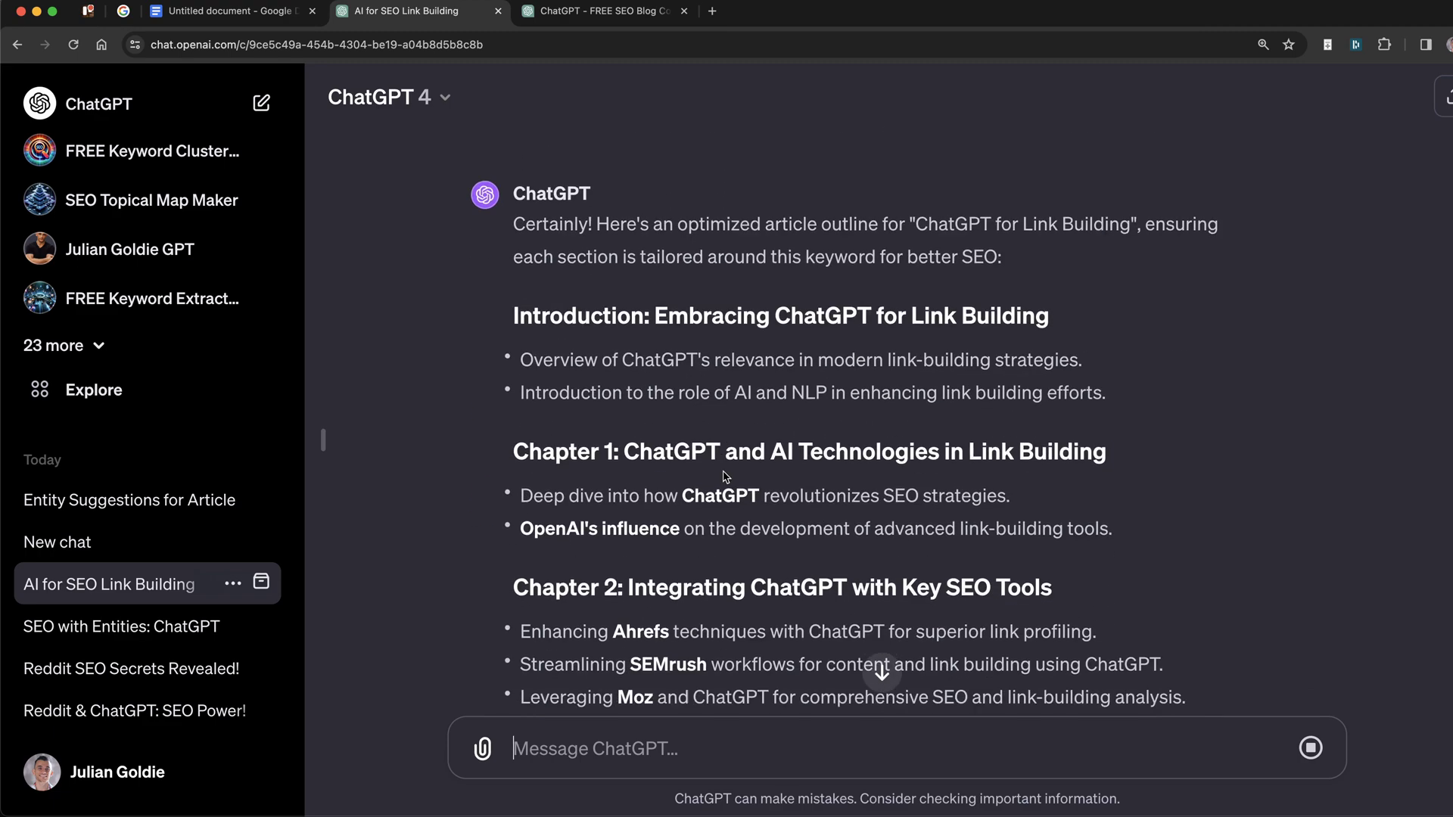
# Scroll on to the reply's opening introduction, 'Embracing ChatGPT for Link Building'.
pyautogui.moveTo(523, 247); pyautogui.dragTo(837, 412)
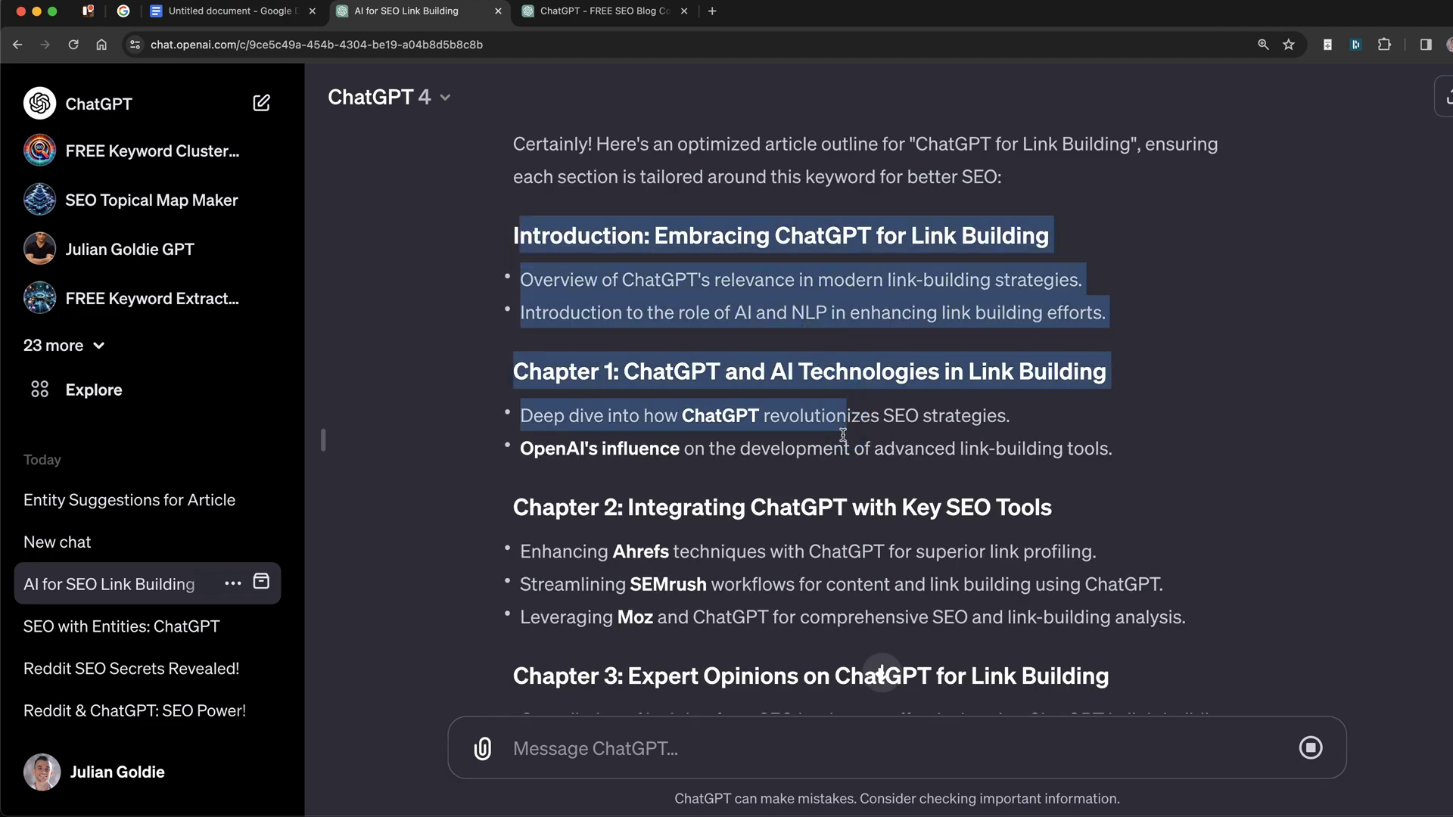
pyautogui.click(837, 412)
pyautogui.scroll(-8, 845, 490)
pyautogui.scroll(-10, 845, 491)
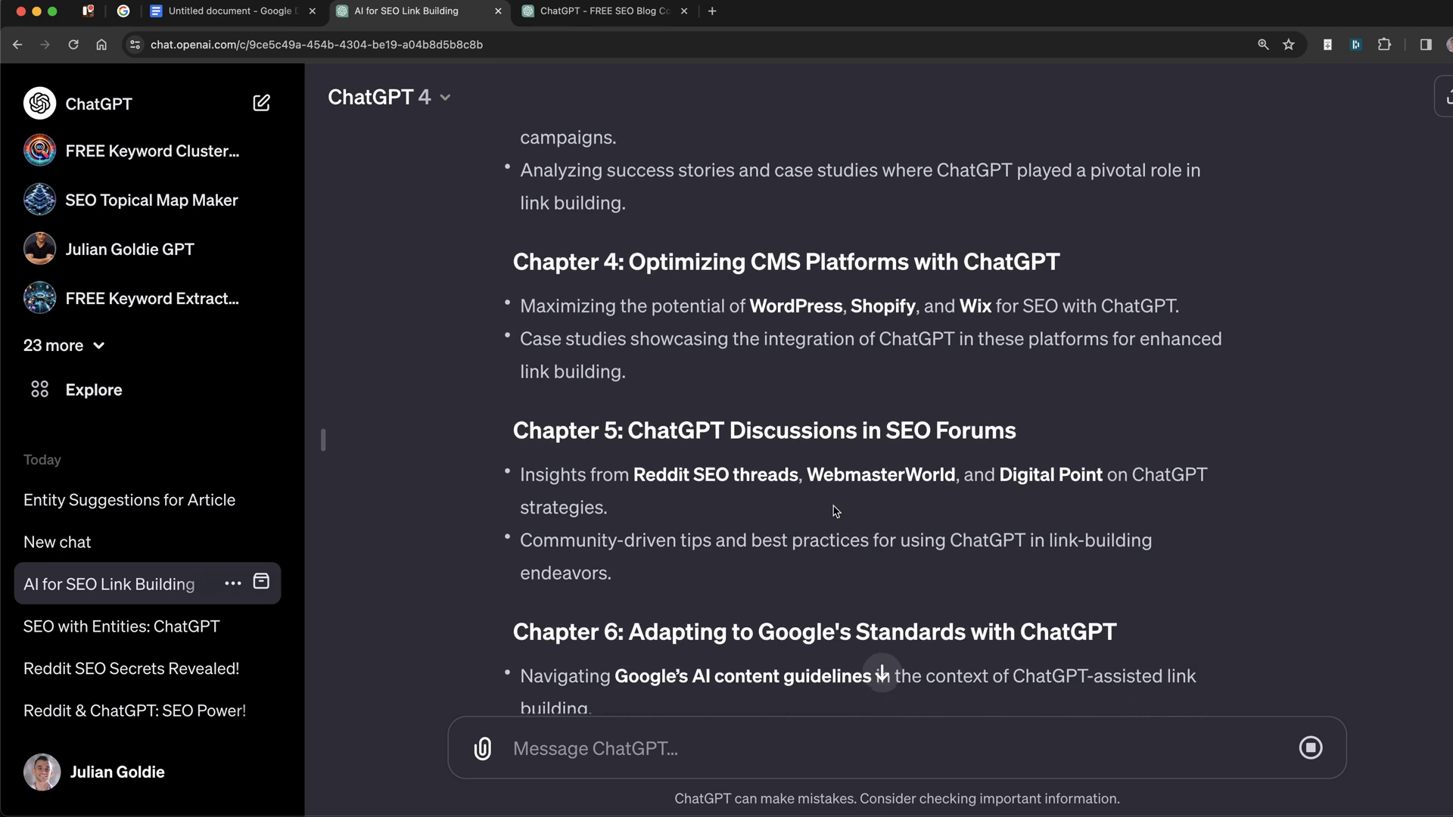
pyautogui.scroll(-15, 834, 511)
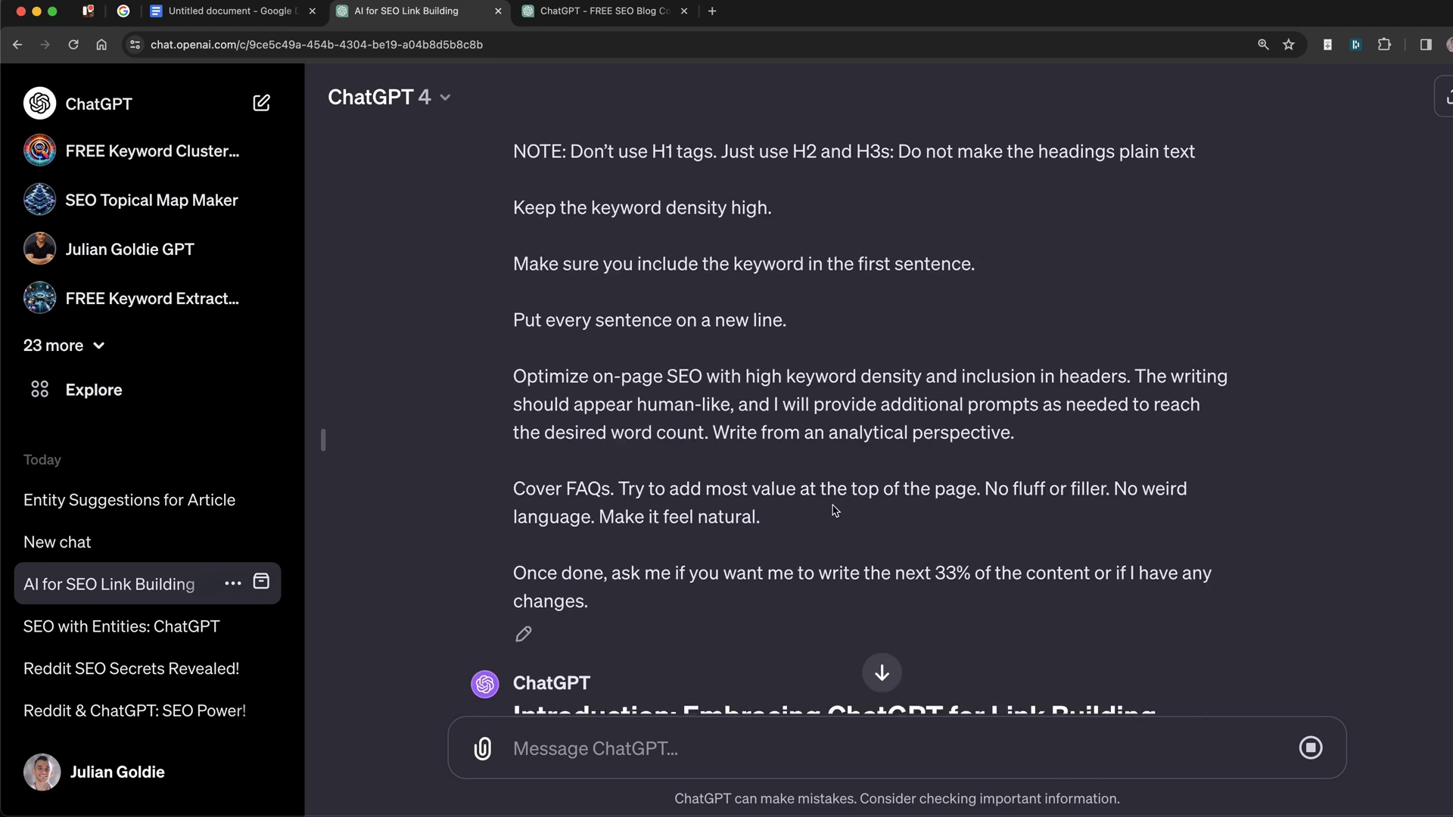
pyautogui.scroll(3, 568, 315)
# Highlight the prompt's opening keyword line and its first two lines to review them.
pyautogui.scroll(2, 499, 221)
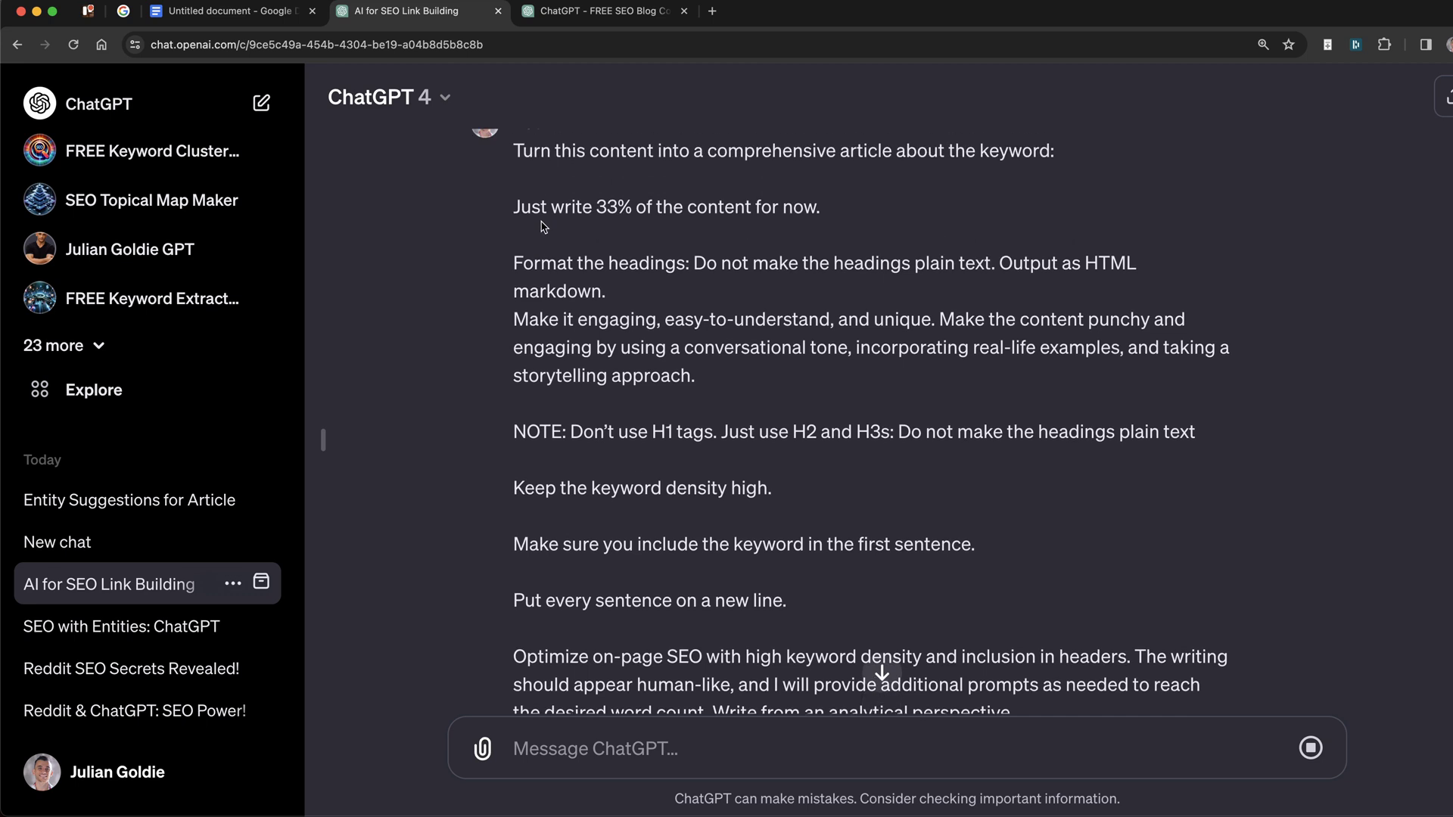
pyautogui.moveTo(514, 173); pyautogui.dragTo(970, 170)
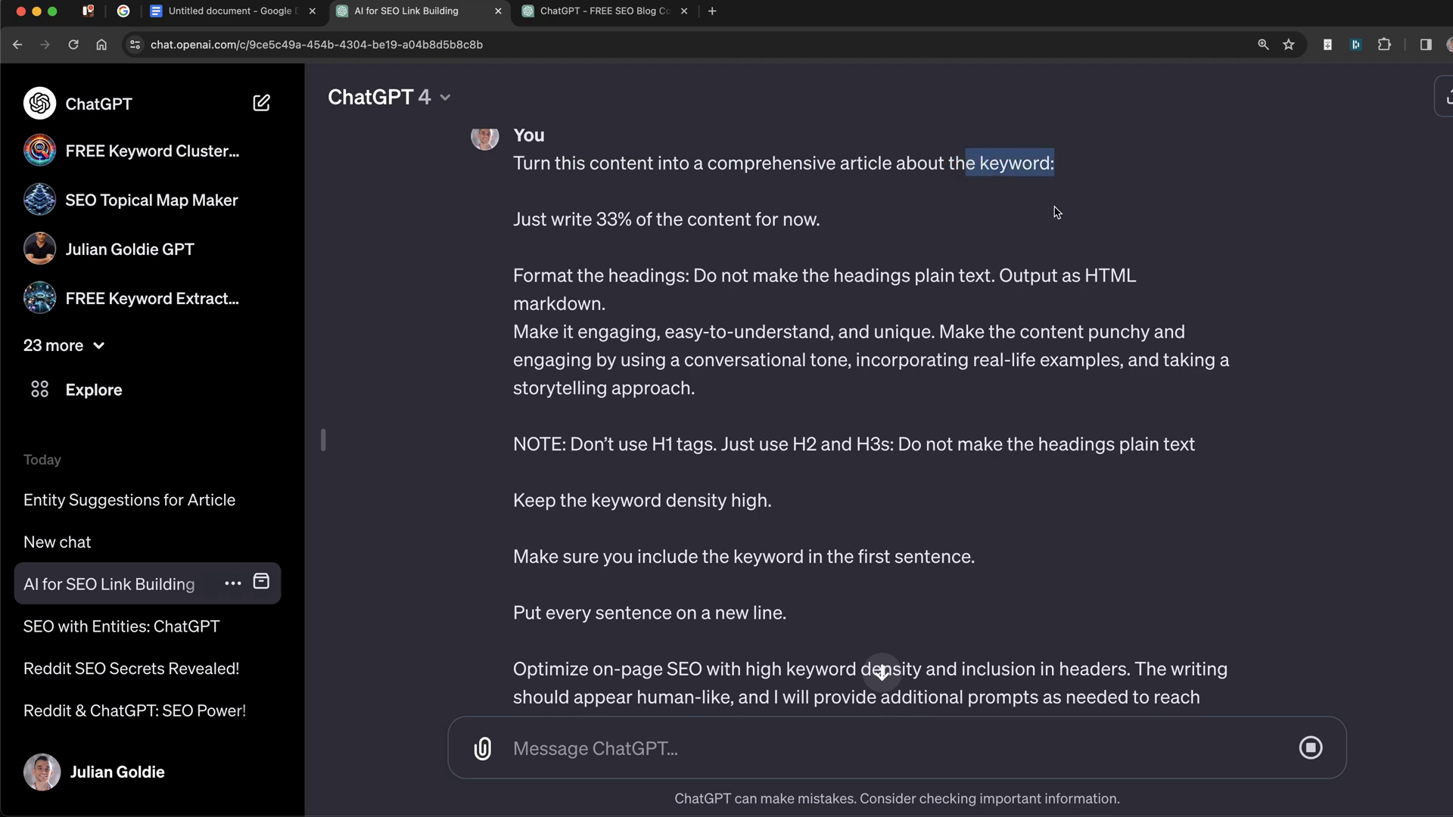
pyautogui.click(583, 262)
pyautogui.moveTo(507, 231); pyautogui.dragTo(819, 228)
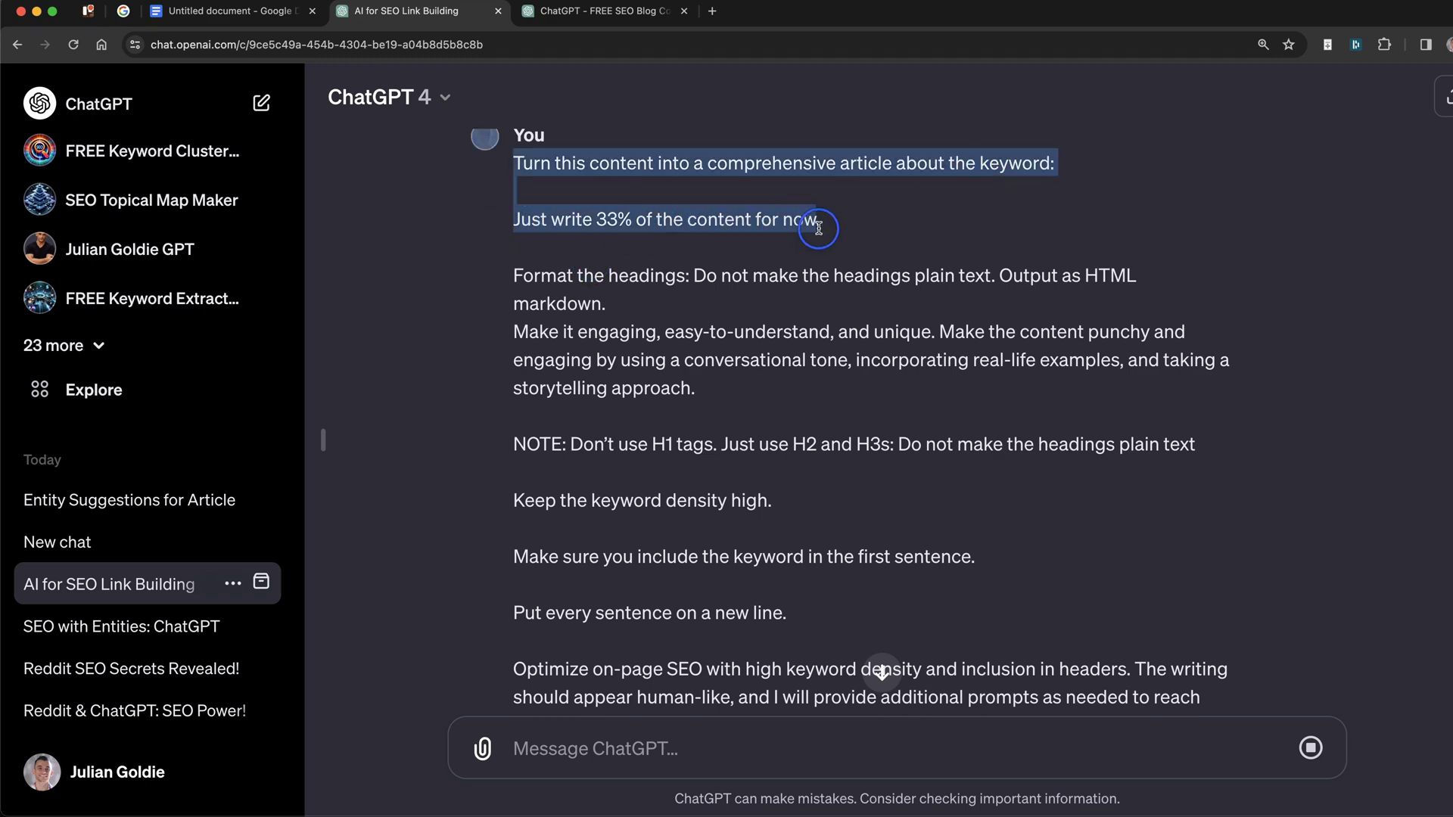
pyautogui.click(872, 263)
# Review the prompt's closing instruction and follow the reply as it reaches Chapter 2.
pyautogui.scroll(-8, 681, 378)
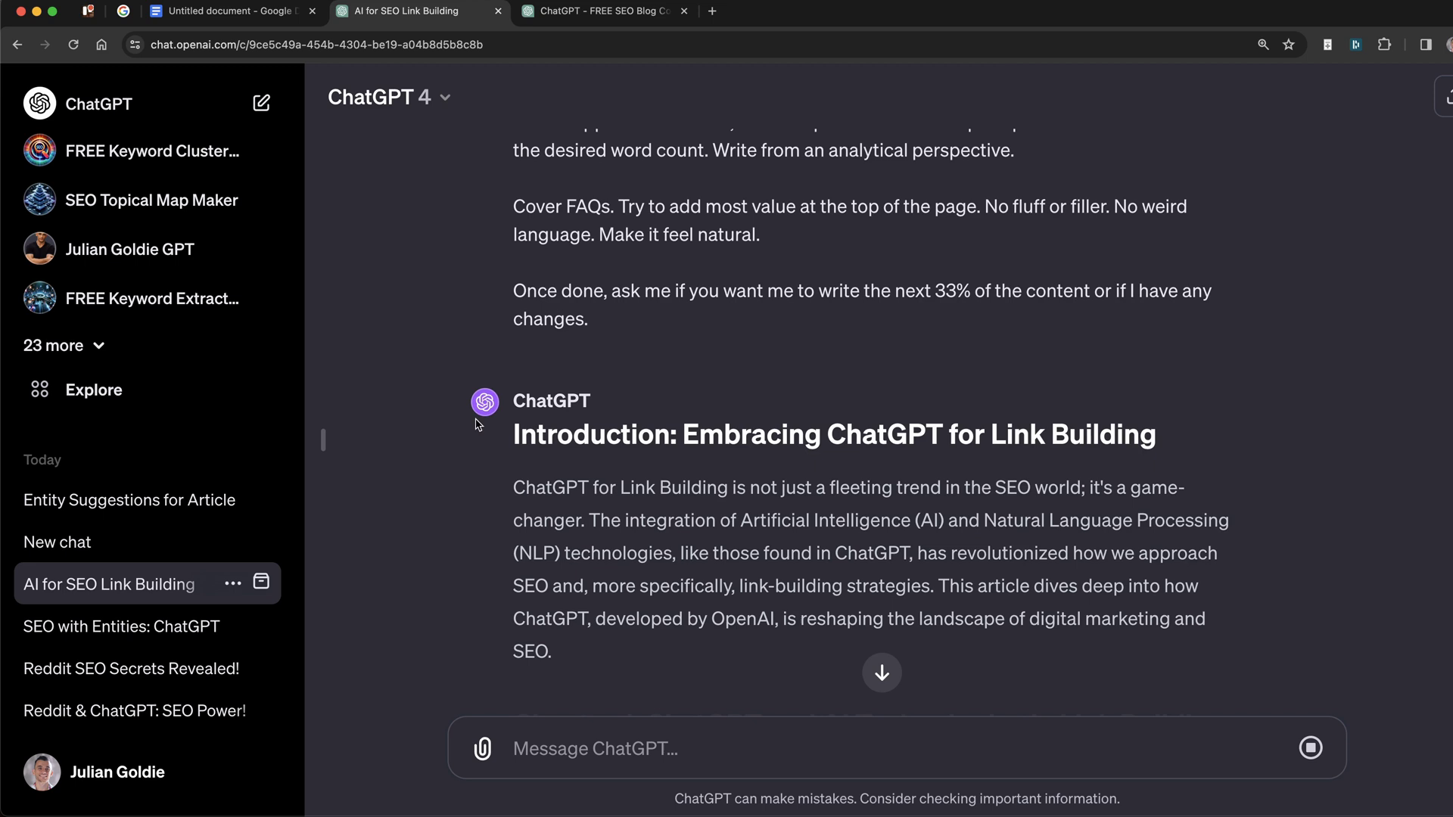
pyautogui.moveTo(497, 290); pyautogui.dragTo(1141, 331)
pyautogui.click(882, 673)
# Highlight the word 'Chapter' in the reply's first heading.
pyautogui.scroll(5, 842, 372)
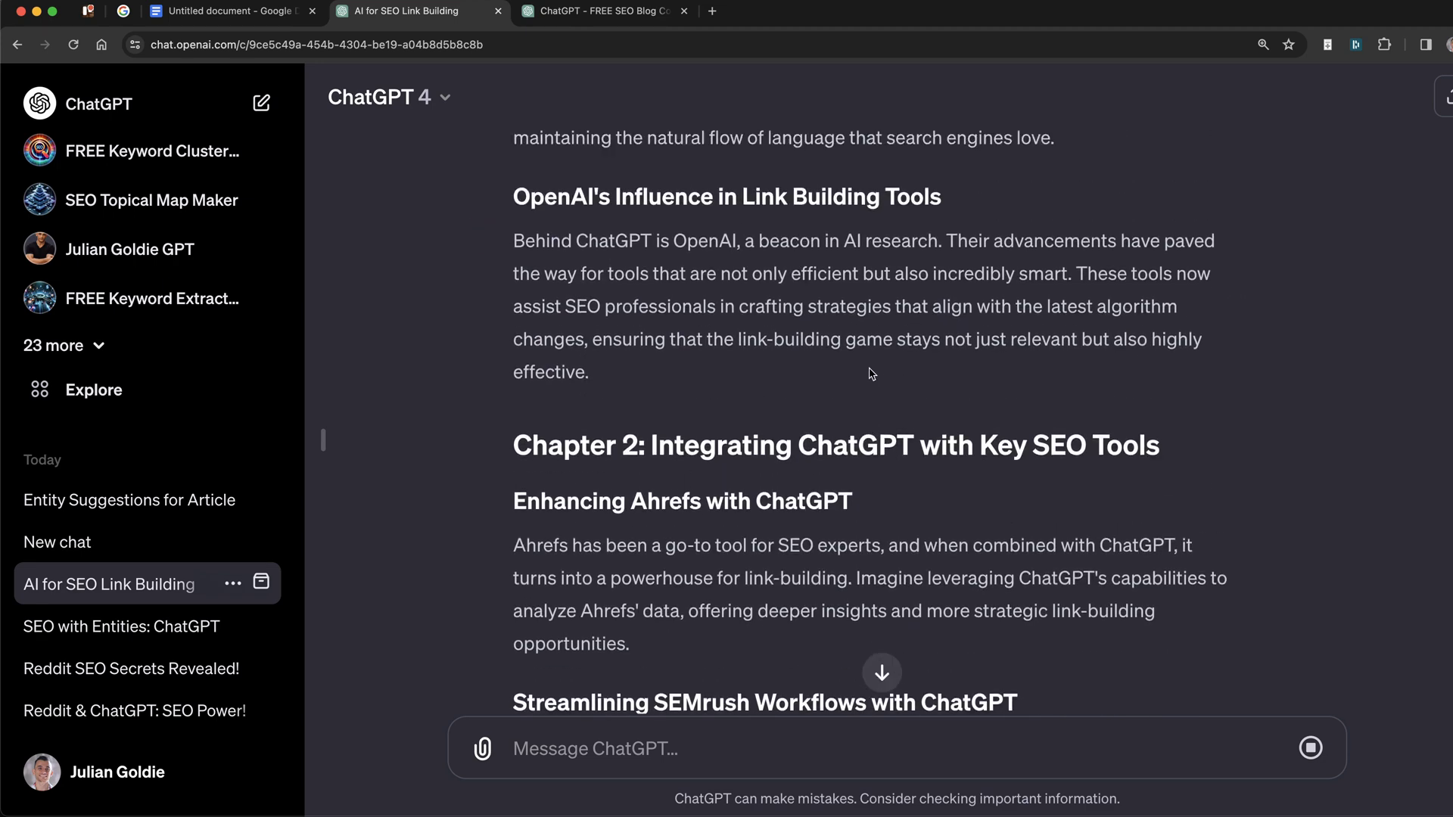
pyautogui.scroll(3, 842, 372)
pyautogui.scroll(-1, 609, 341)
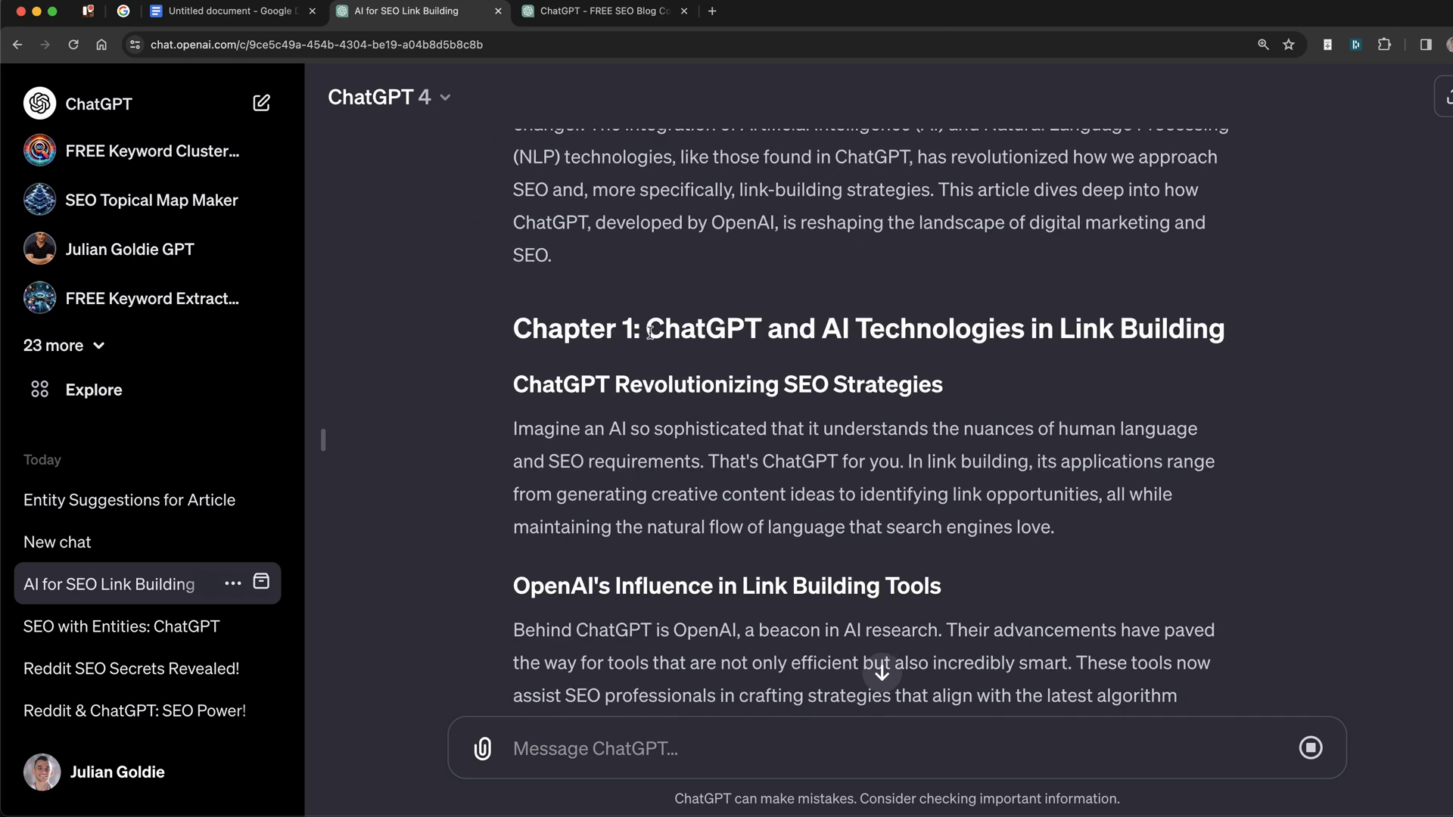
pyautogui.moveTo(646, 330); pyautogui.dragTo(681, 329)
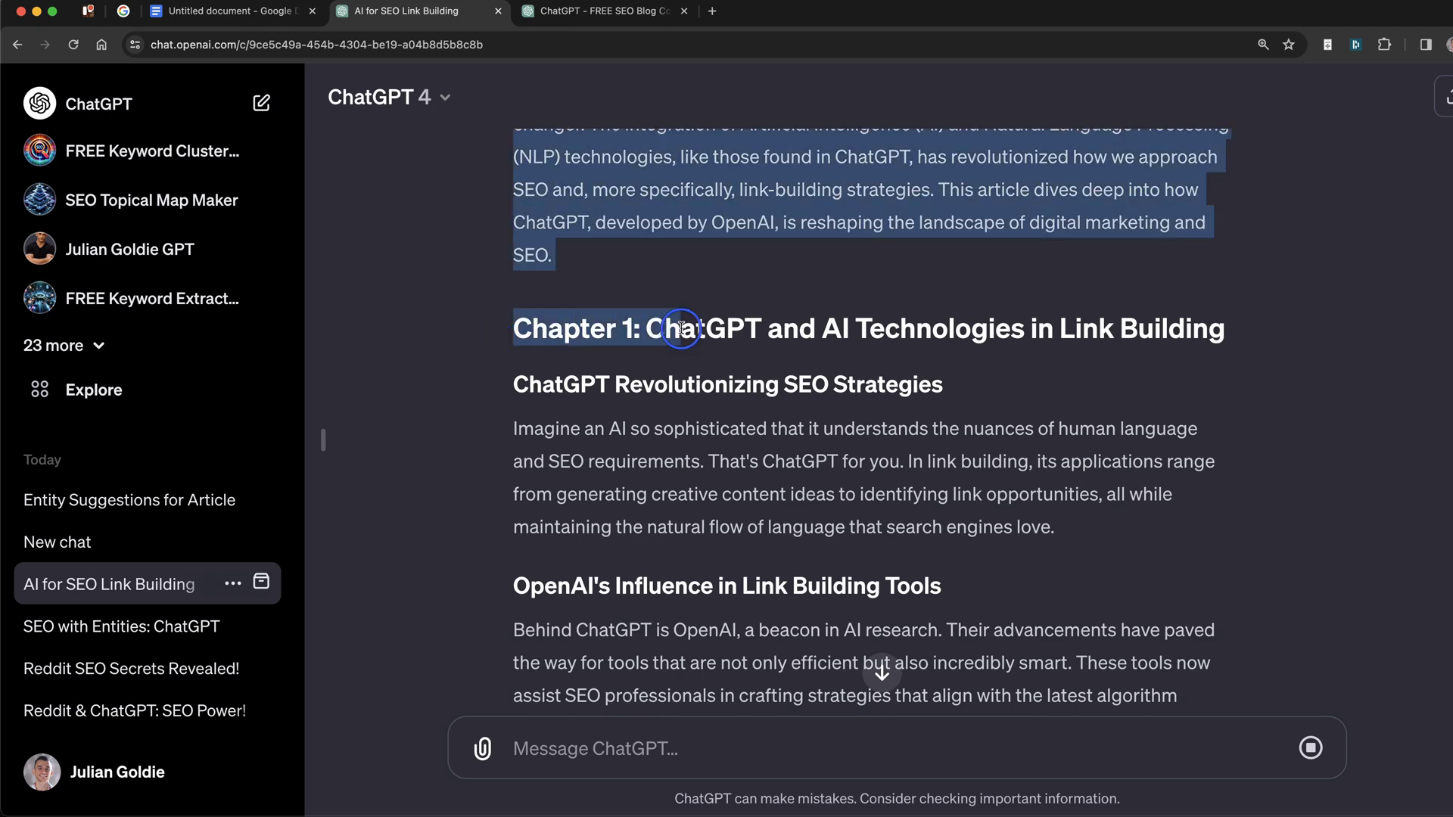
pyautogui.click(506, 422)
# Scroll back over the prompt and select the brief text to review it.
pyautogui.scroll(-10, 987, 393)
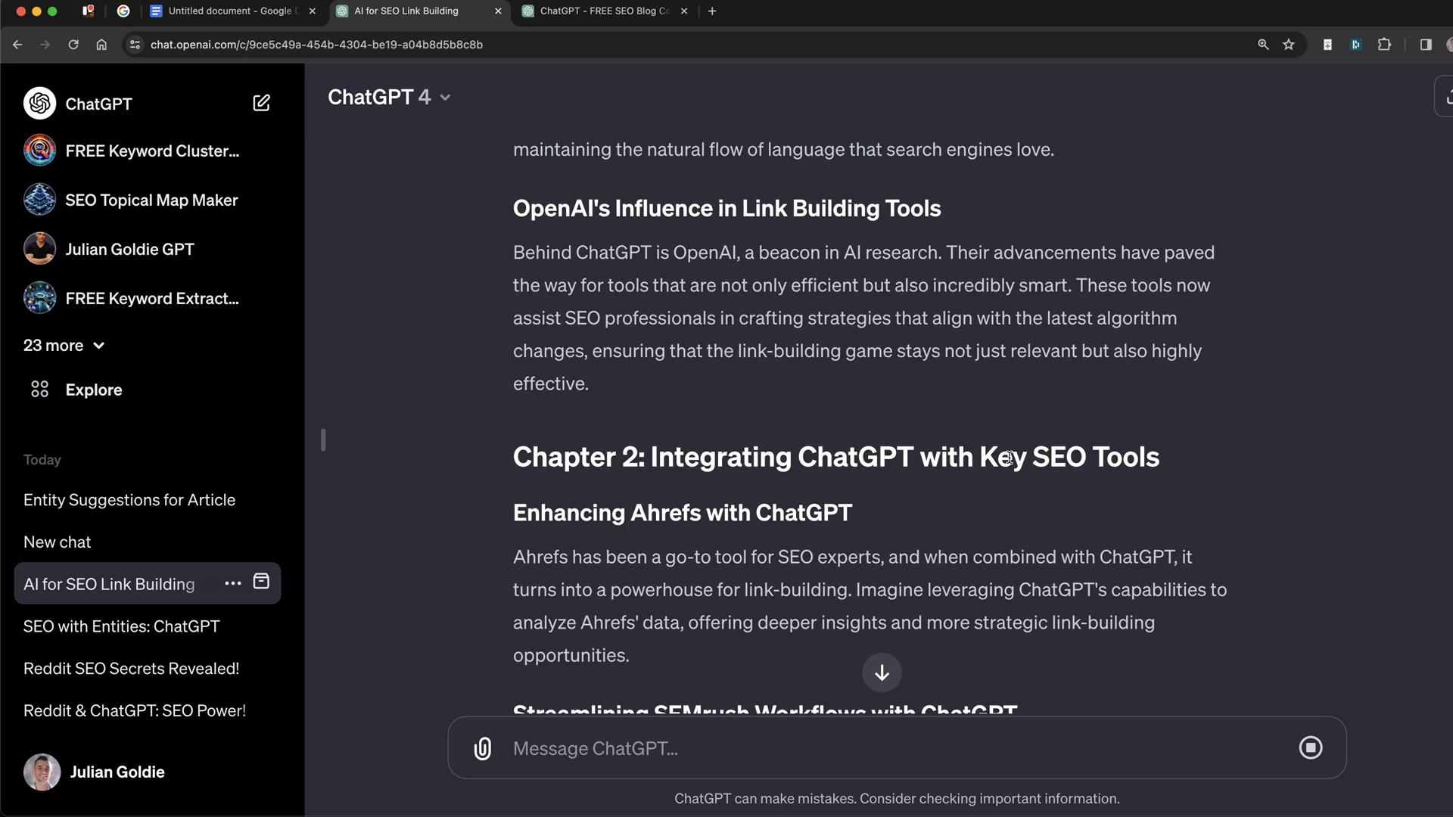
pyautogui.scroll(5, 862, 322)
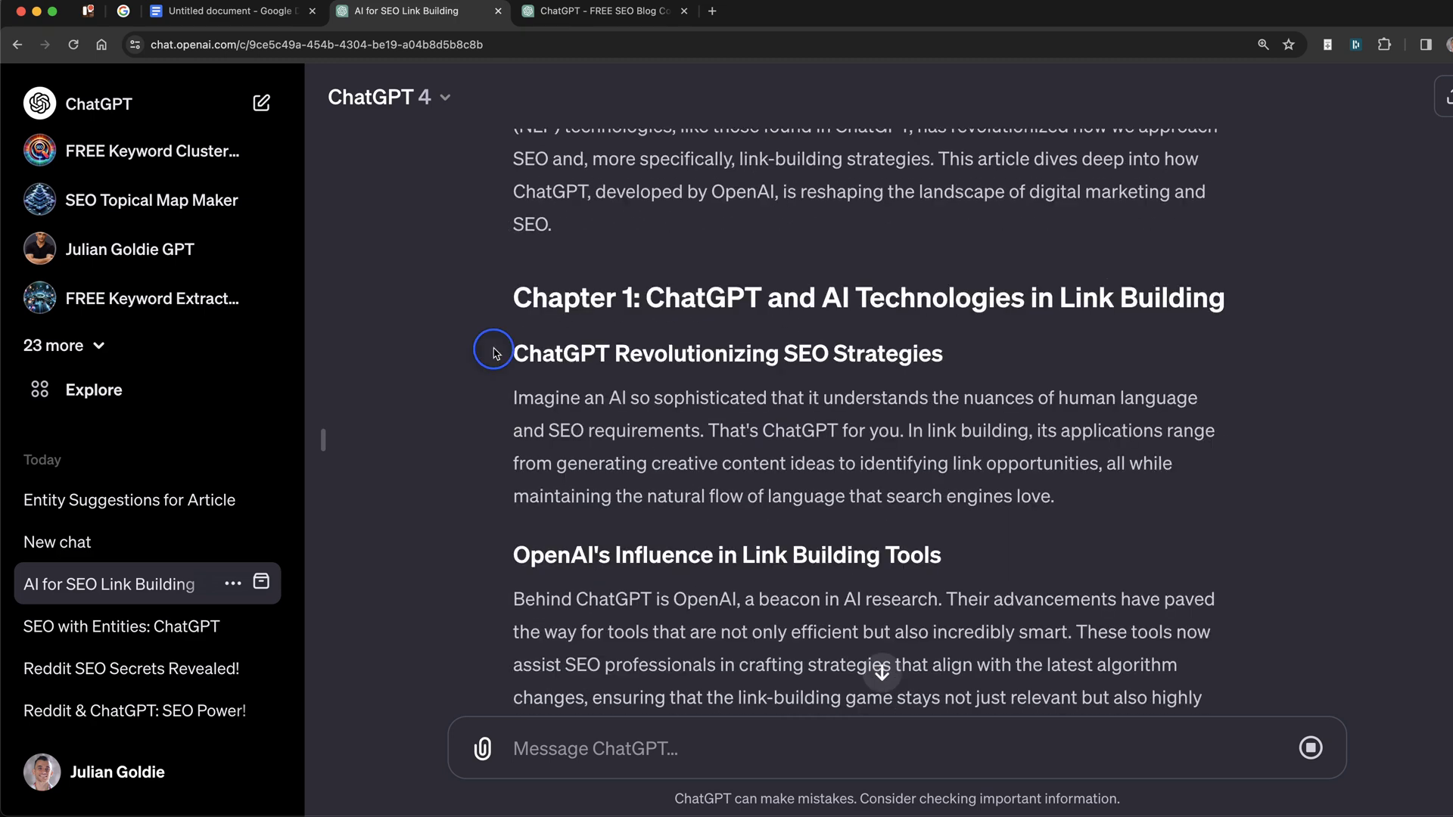
pyautogui.moveTo(483, 350); pyautogui.dragTo(860, 558)
pyautogui.click(860, 559)
pyautogui.scroll(-2, 810, 422)
pyautogui.scroll(10, 810, 423)
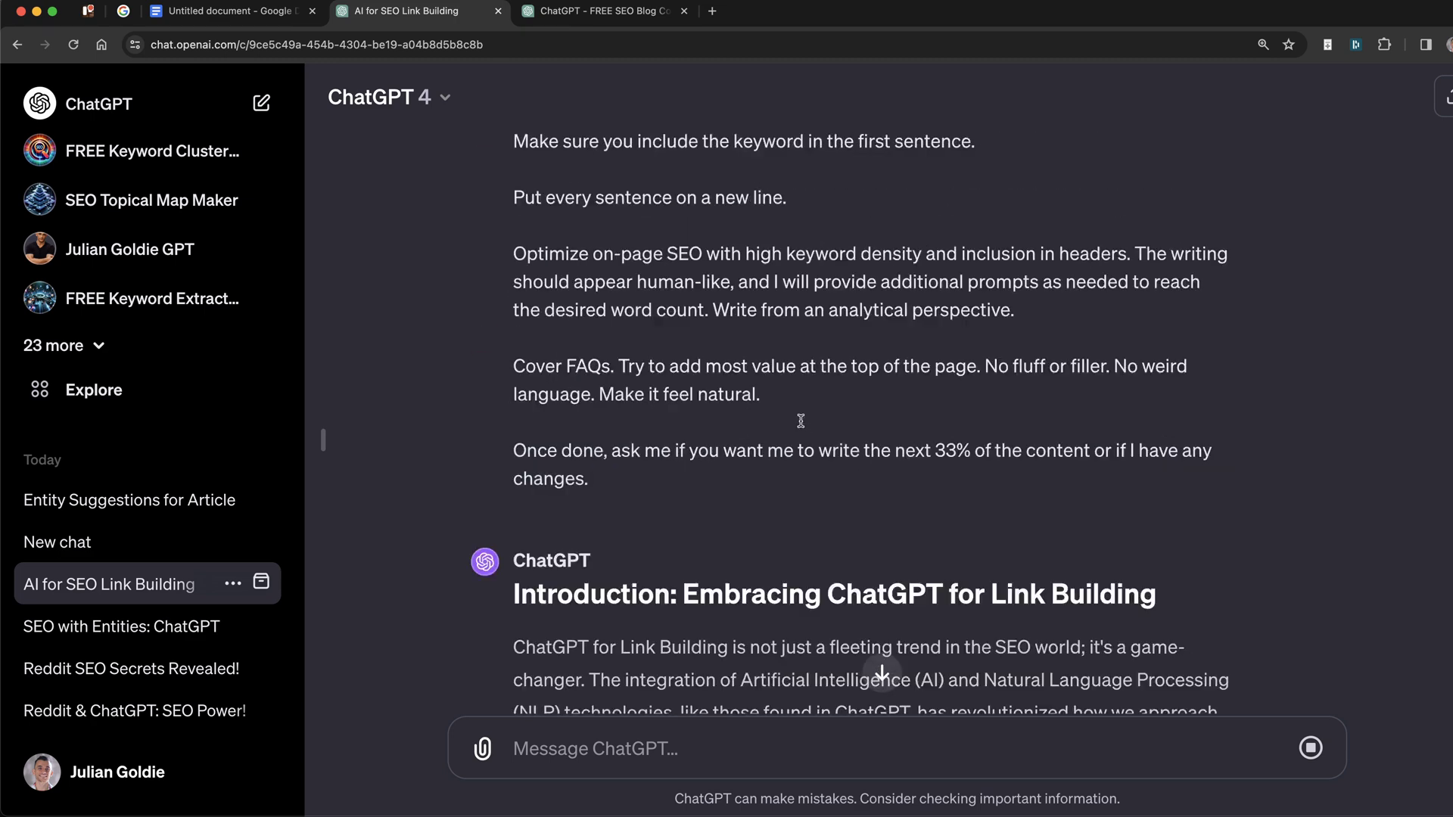
pyautogui.scroll(-5, 909, 605)
pyautogui.scroll(3, 740, 626)
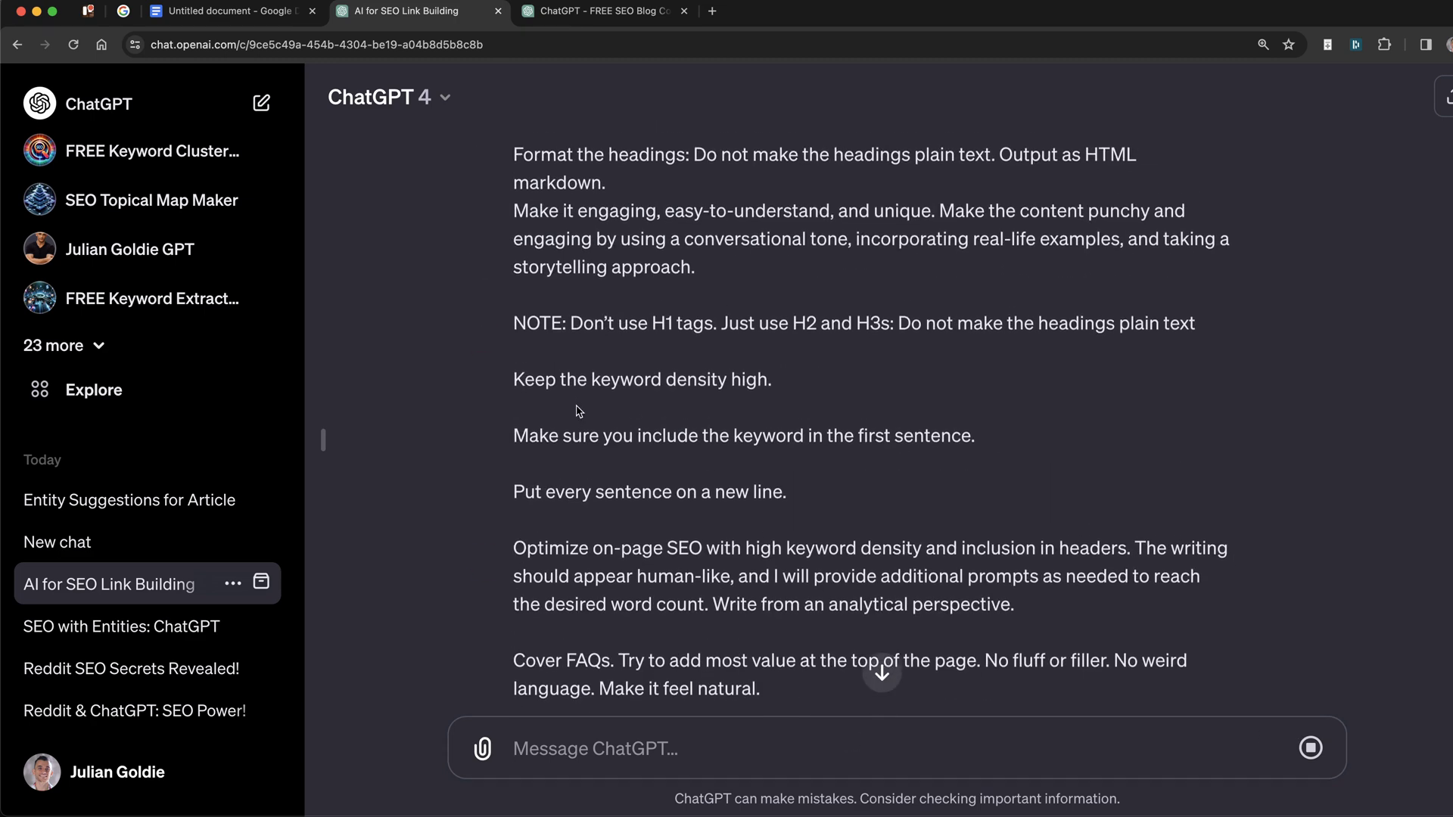
# Review the edited prompt's opening and its new bold-entities instruction line.
pyautogui.scroll(3, 651, 392)
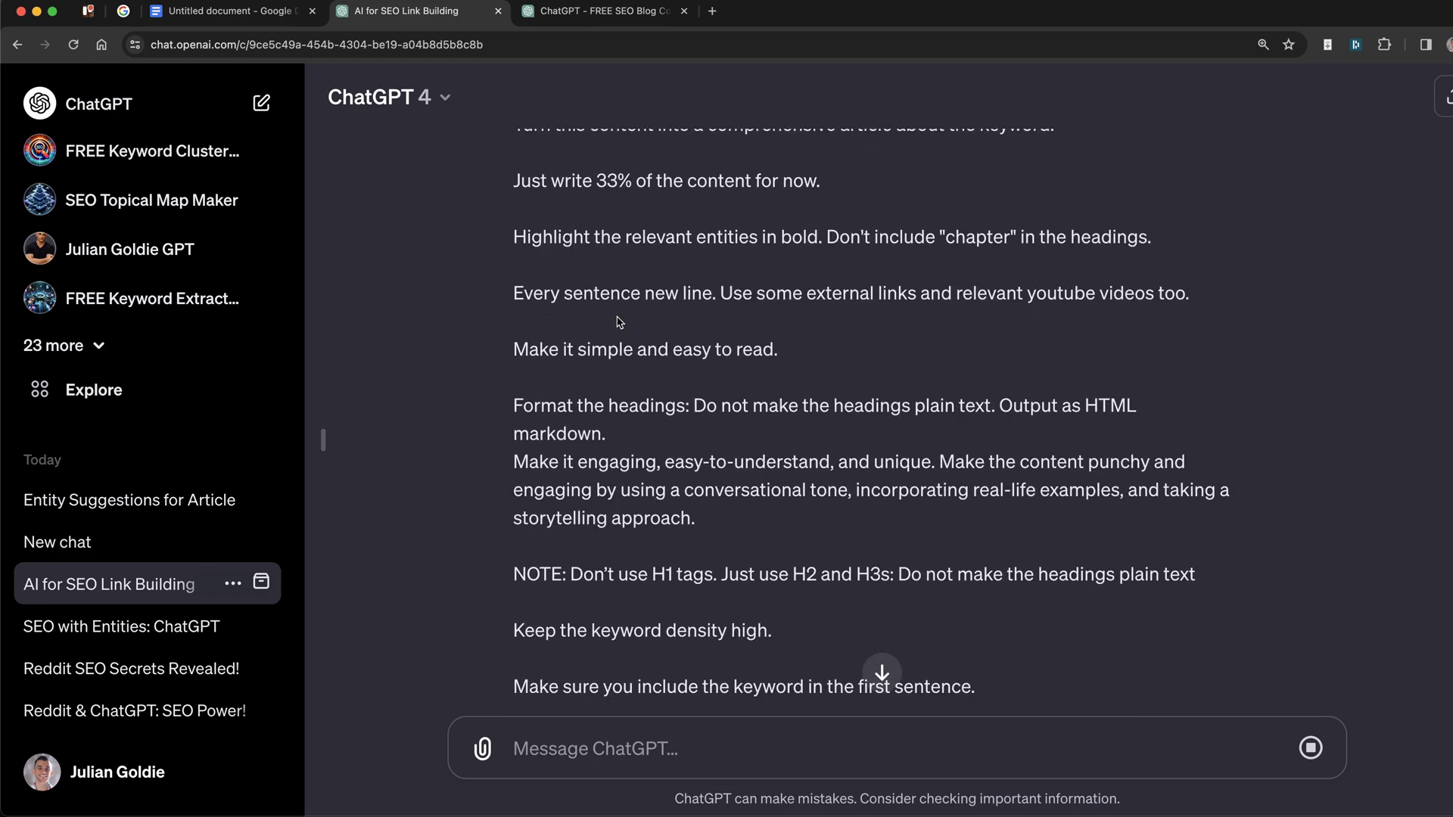
pyautogui.moveTo(503, 293); pyautogui.dragTo(1093, 312)
pyautogui.click(804, 292)
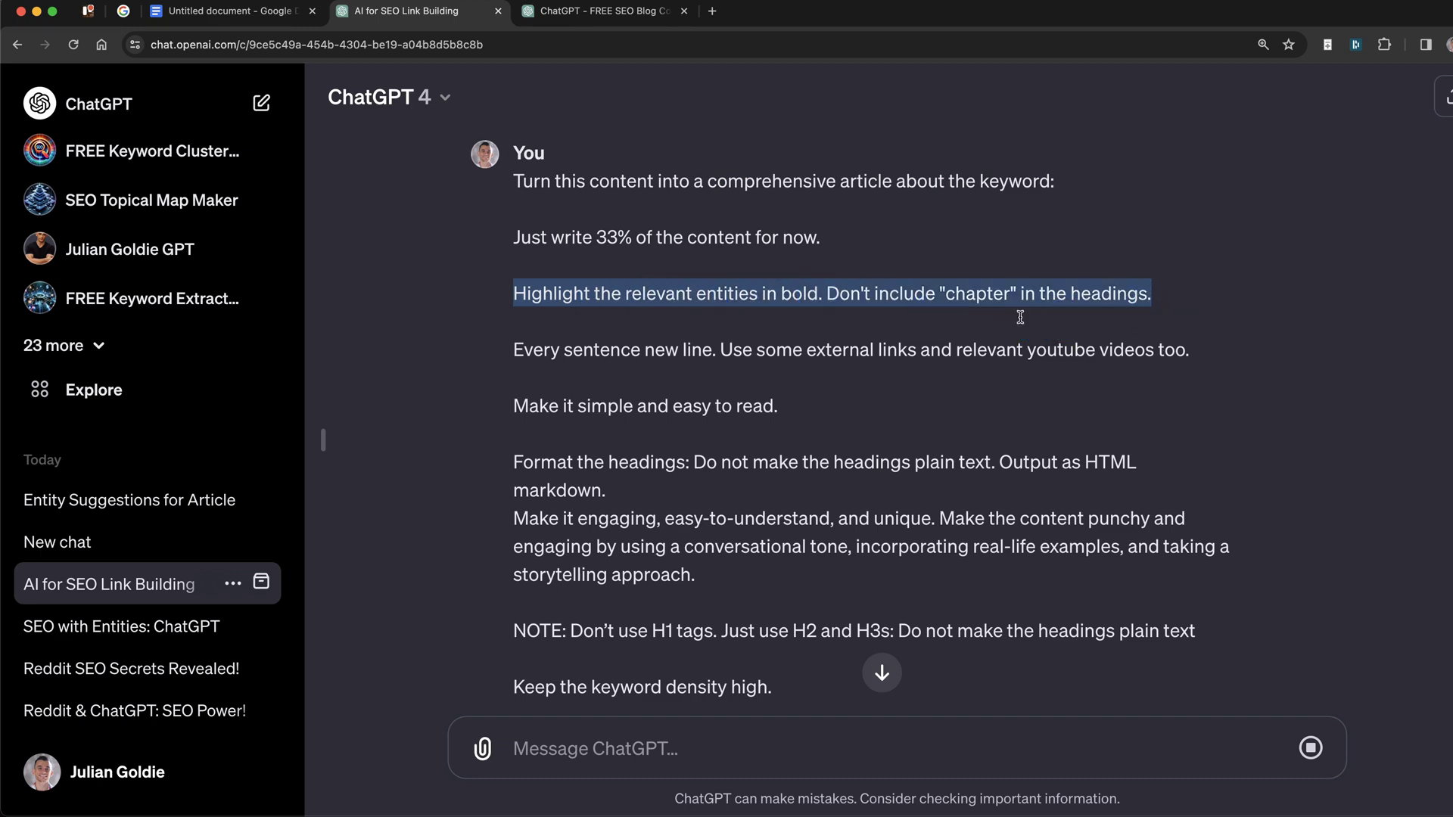
pyautogui.click(1020, 317)
pyautogui.scroll(-10, 624, 517)
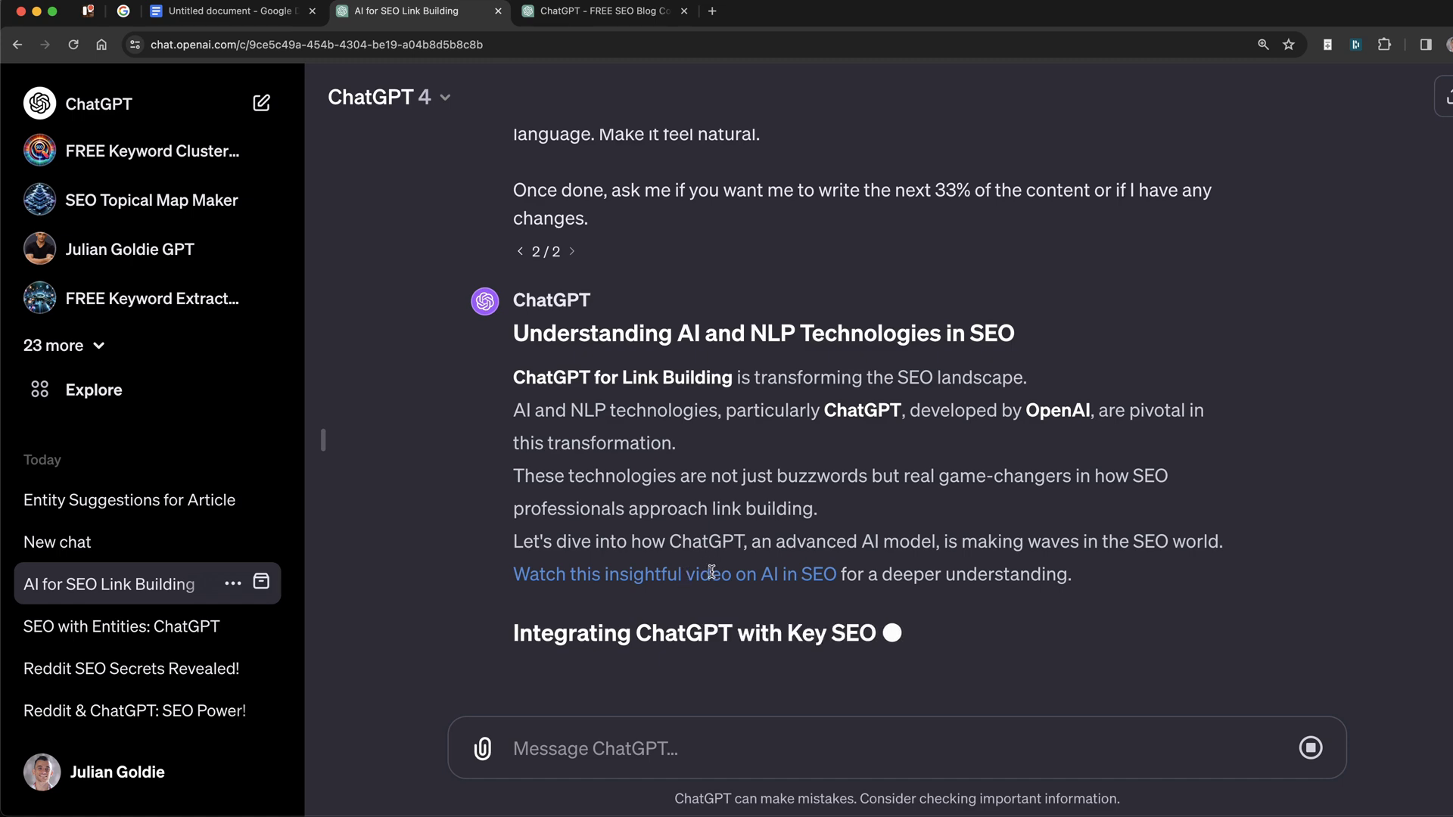
# Highlight the regenerated reply's opening section to check the bold entities and links.
pyautogui.scroll(1, 713, 571)
pyautogui.moveTo(519, 370); pyautogui.dragTo(1101, 629)
pyautogui.scroll(-5, 1098, 591)
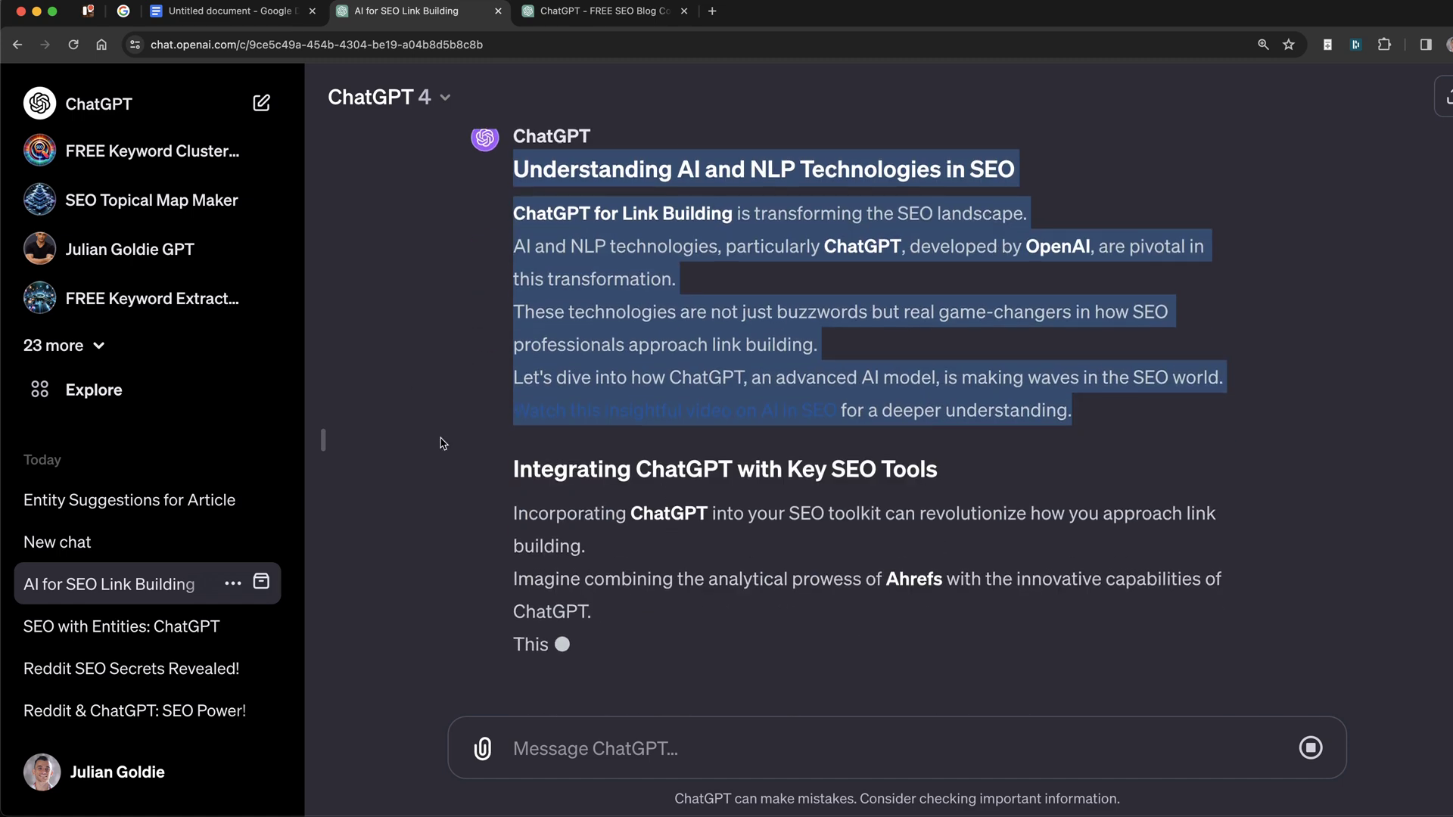
pyautogui.scroll(15, 622, 436)
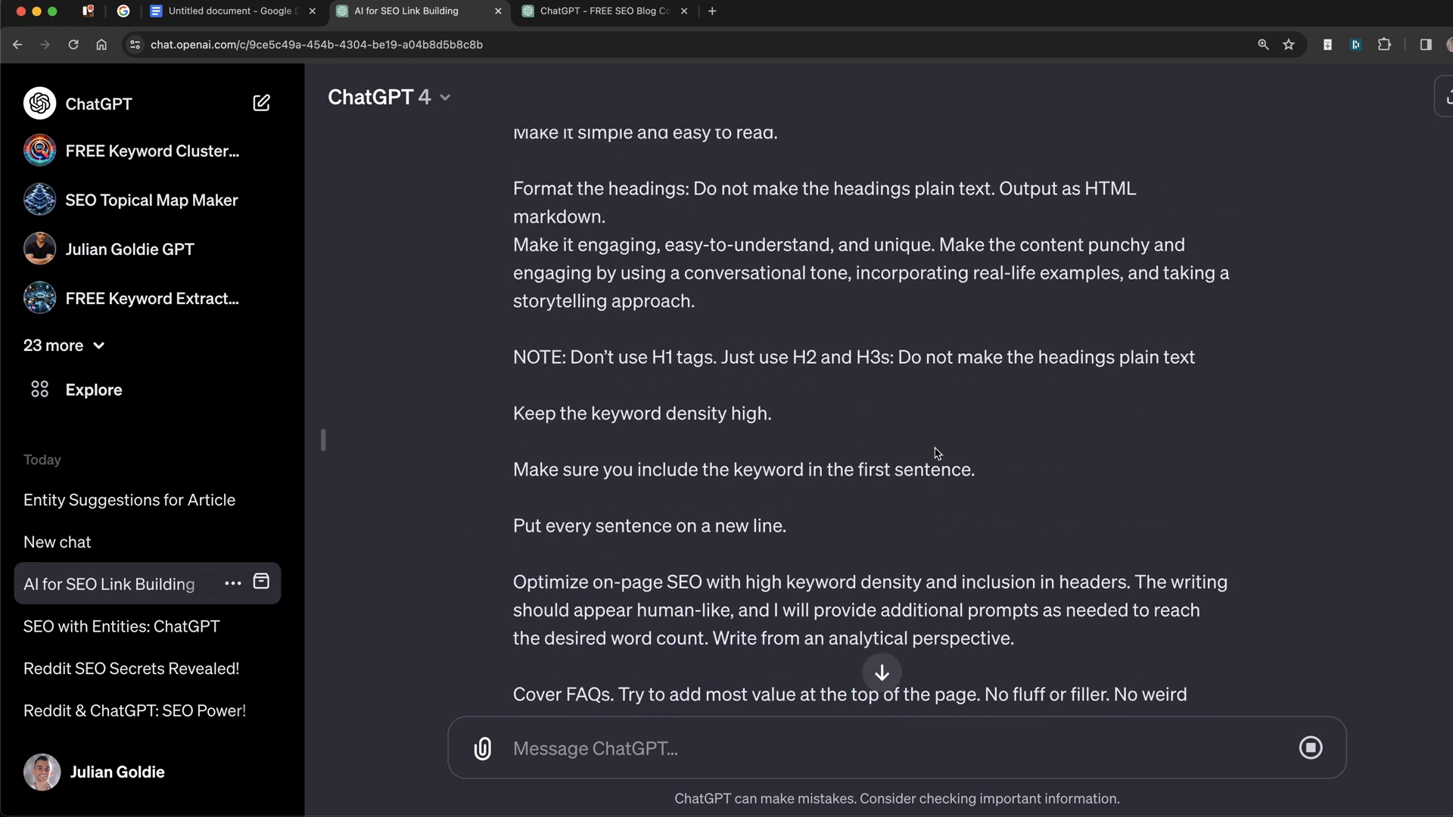
pyautogui.scroll(-15, 762, 466)
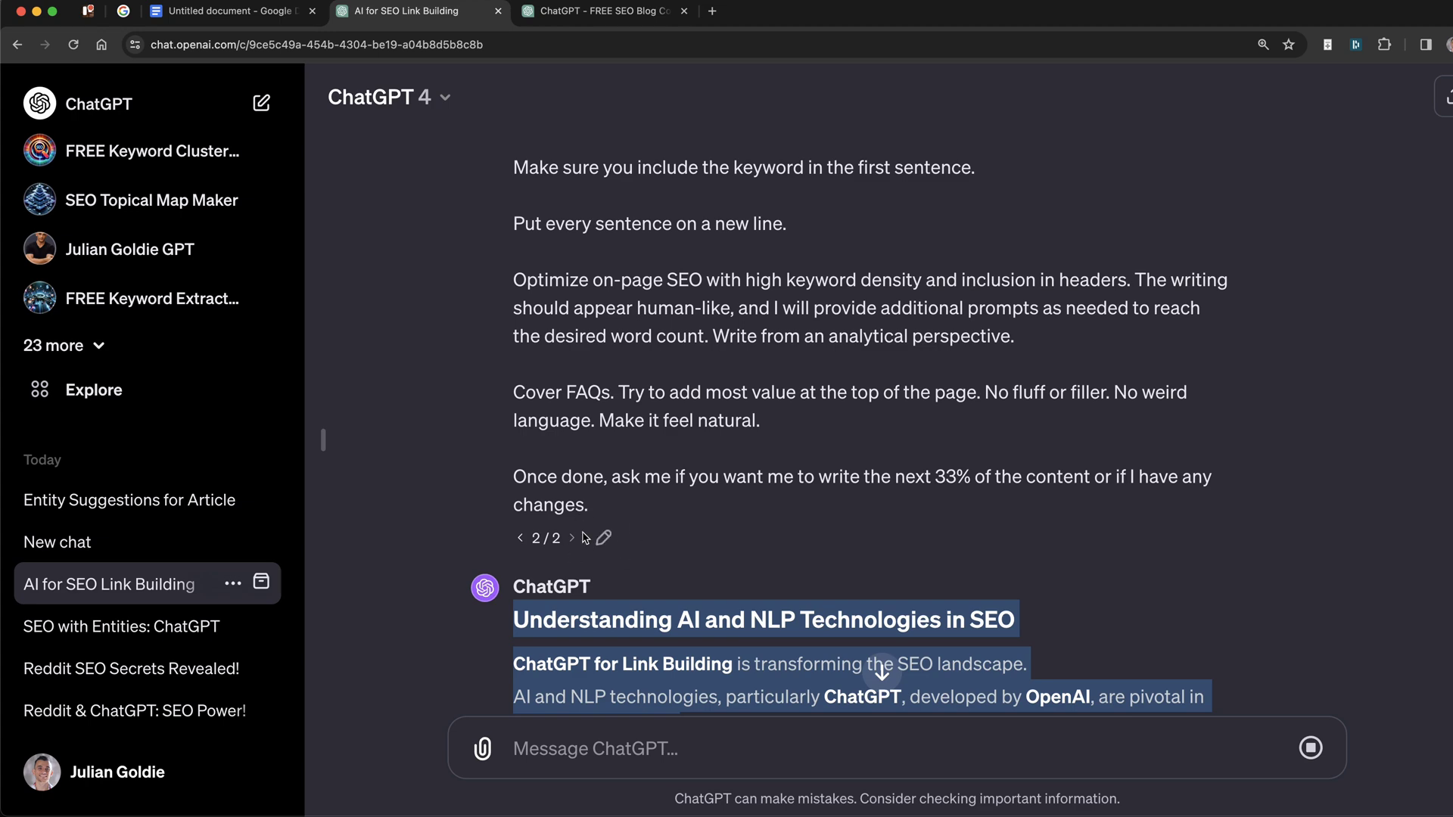
# Check the SEMrush guide link and bolded entities like Moz and 'ChatGPT for Link Building'.
pyautogui.scroll(6, 698, 513)
pyautogui.scroll(-15, 757, 530)
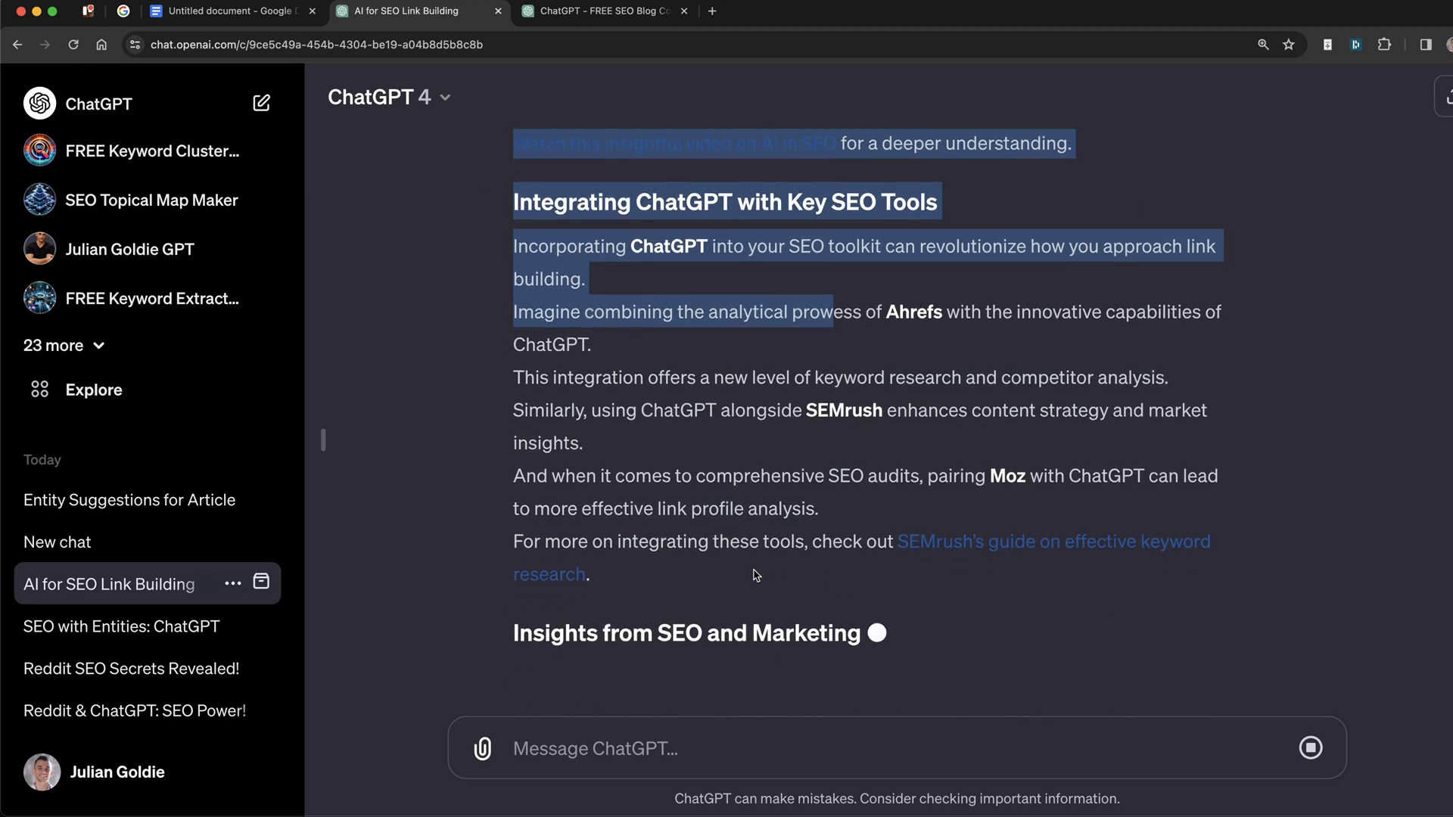
pyautogui.scroll(-2, 1071, 489)
pyautogui.tripleClick(697, 445)
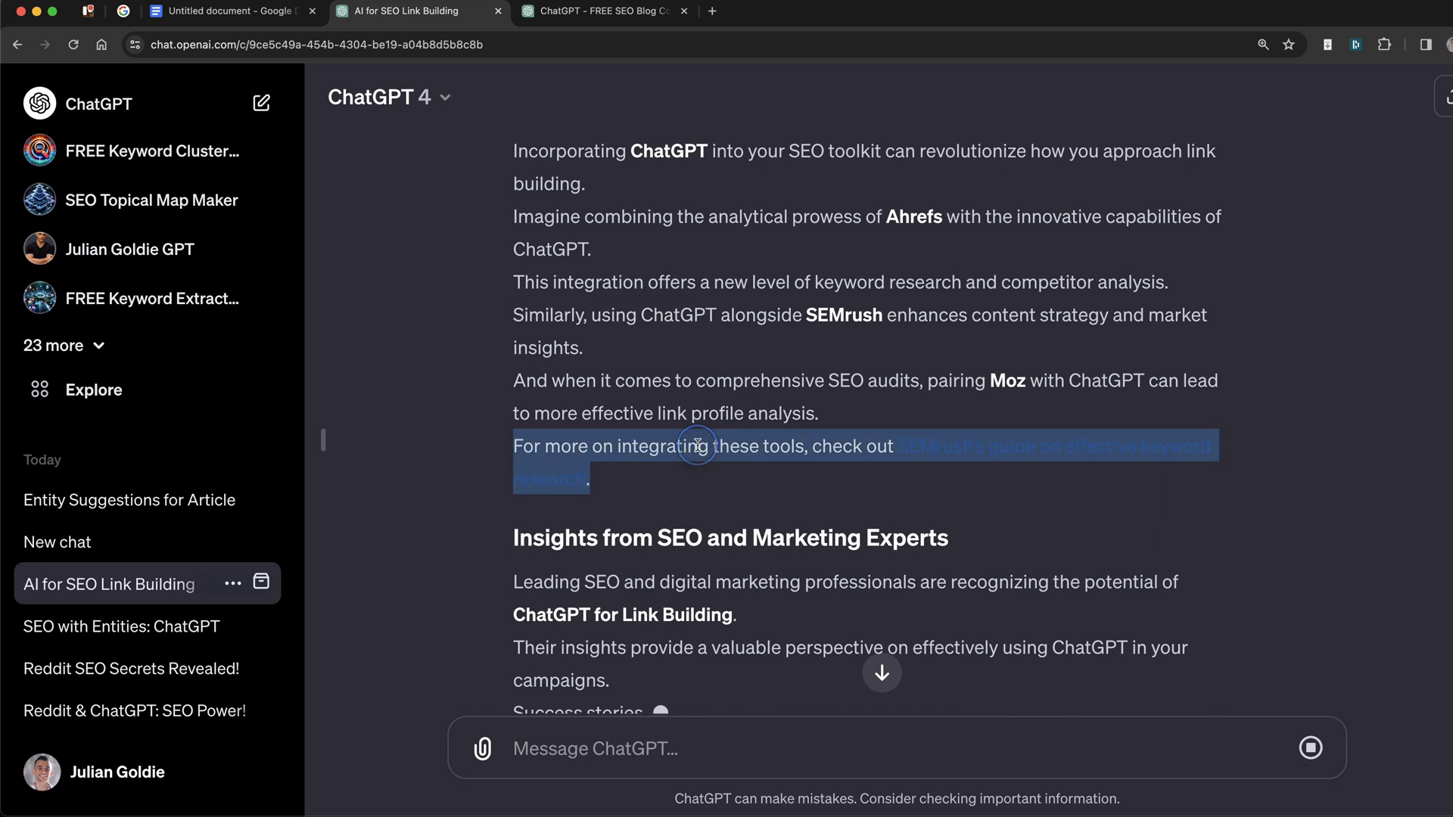
pyautogui.click(702, 449)
pyautogui.scroll(1, 832, 424)
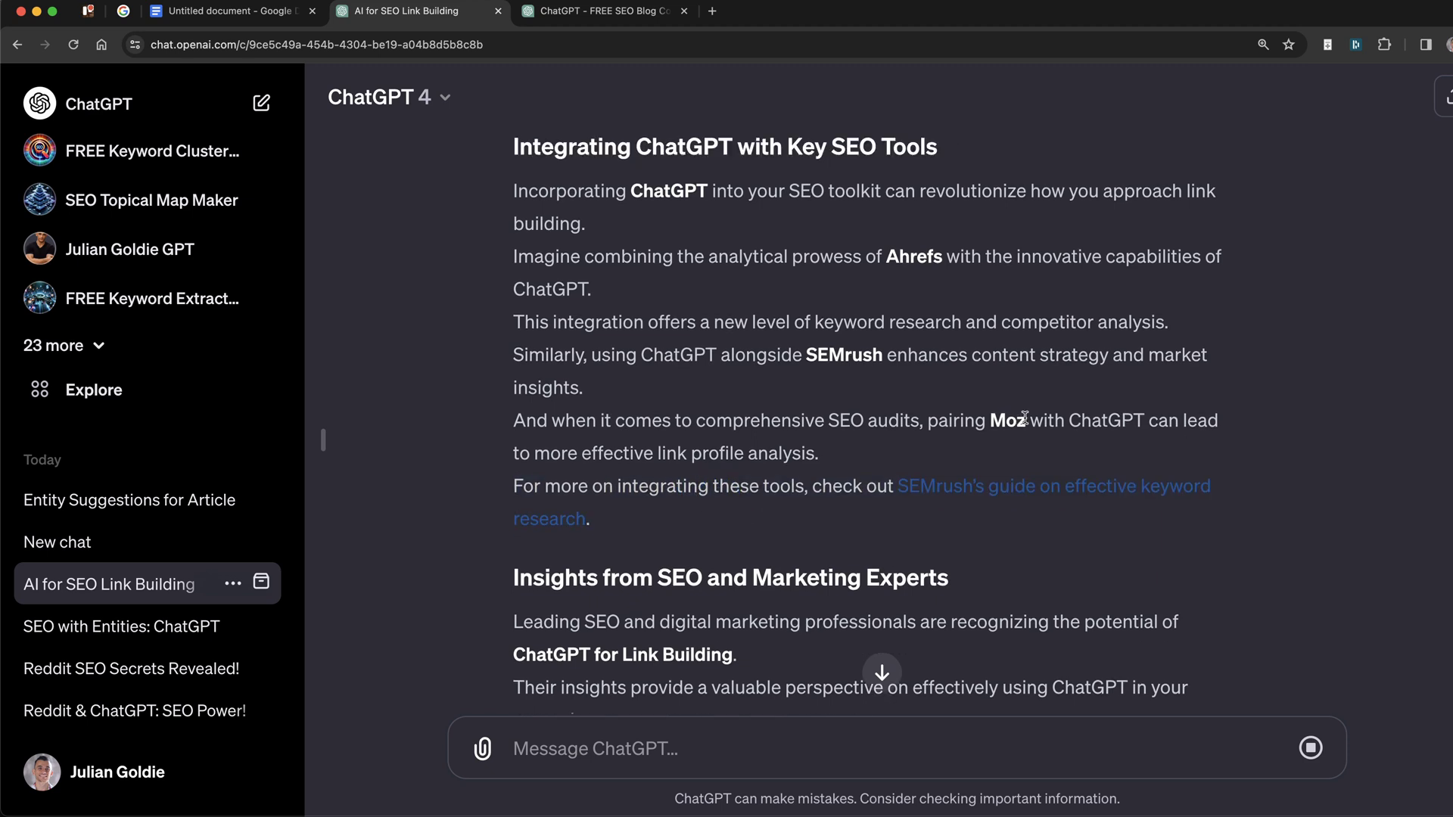
pyautogui.moveTo(1026, 421); pyautogui.dragTo(971, 423)
pyautogui.click(1005, 411)
pyautogui.moveTo(1028, 427); pyautogui.dragTo(997, 415)
pyautogui.moveTo(738, 656); pyautogui.dragTo(515, 655)
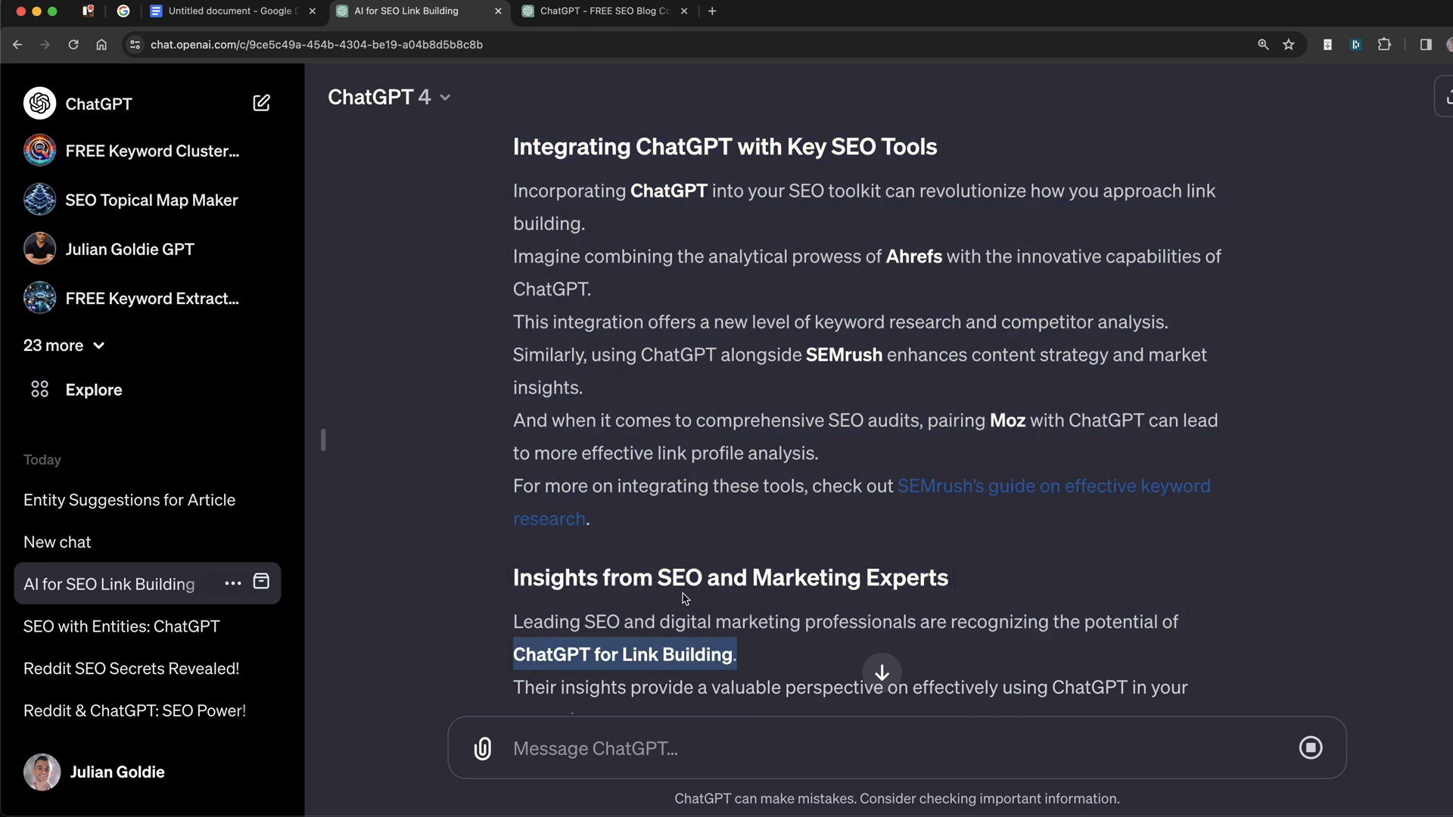
# Review the FAQ section and the closing offer to write the next 33%.
pyautogui.scroll(-7, 685, 598)
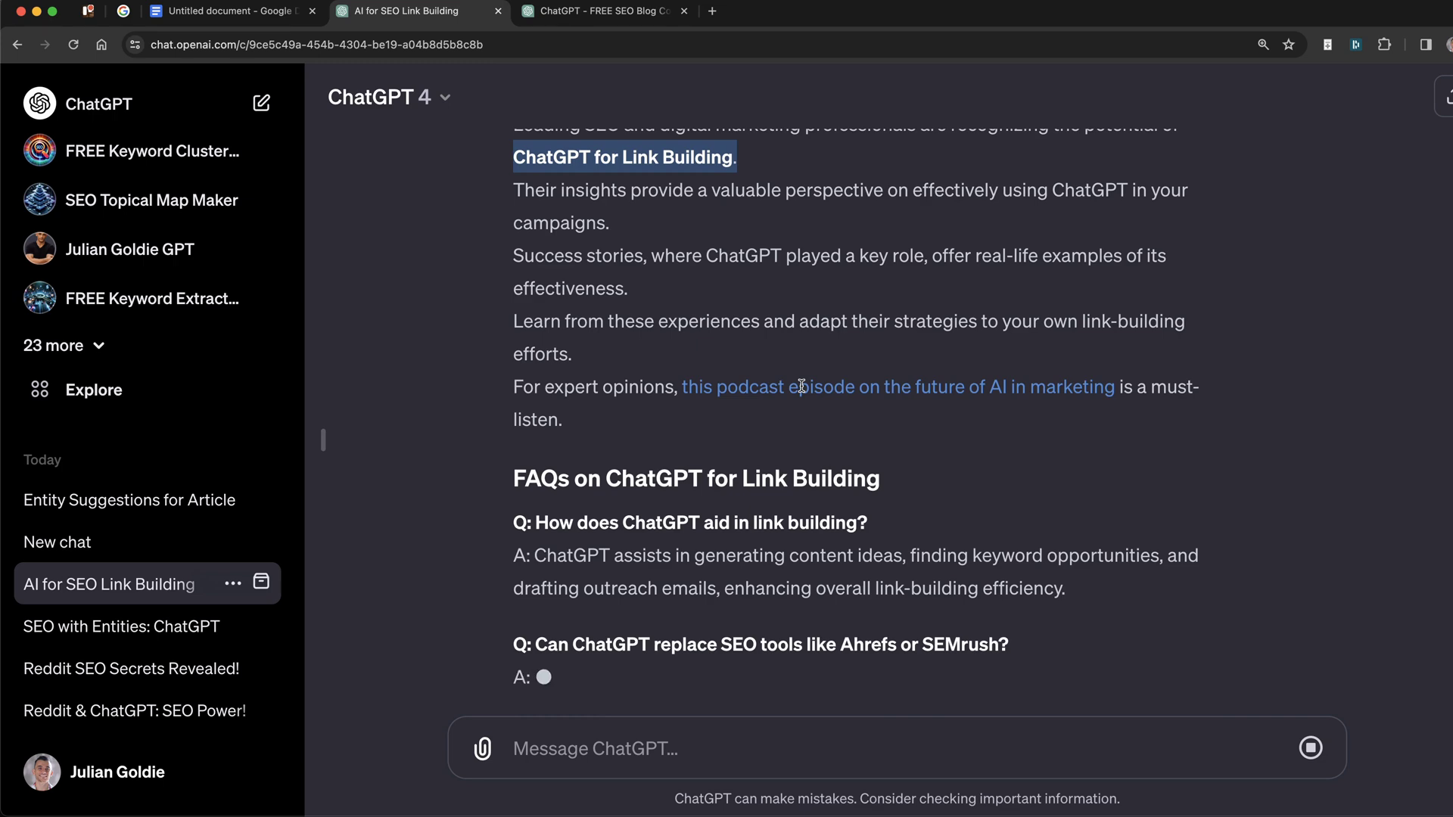
pyautogui.moveTo(515, 445); pyautogui.dragTo(877, 493)
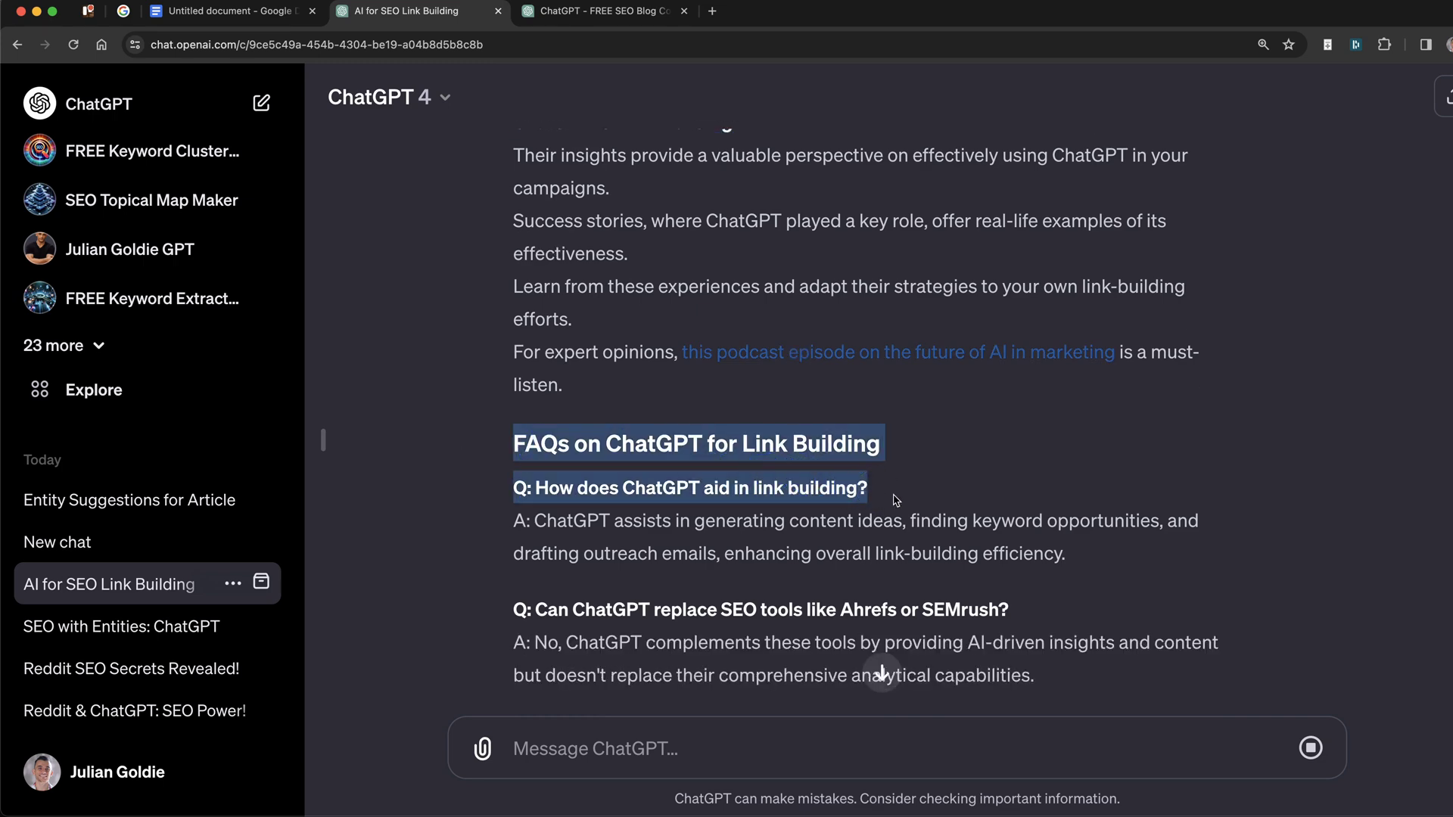
pyautogui.scroll(-4, 1018, 600)
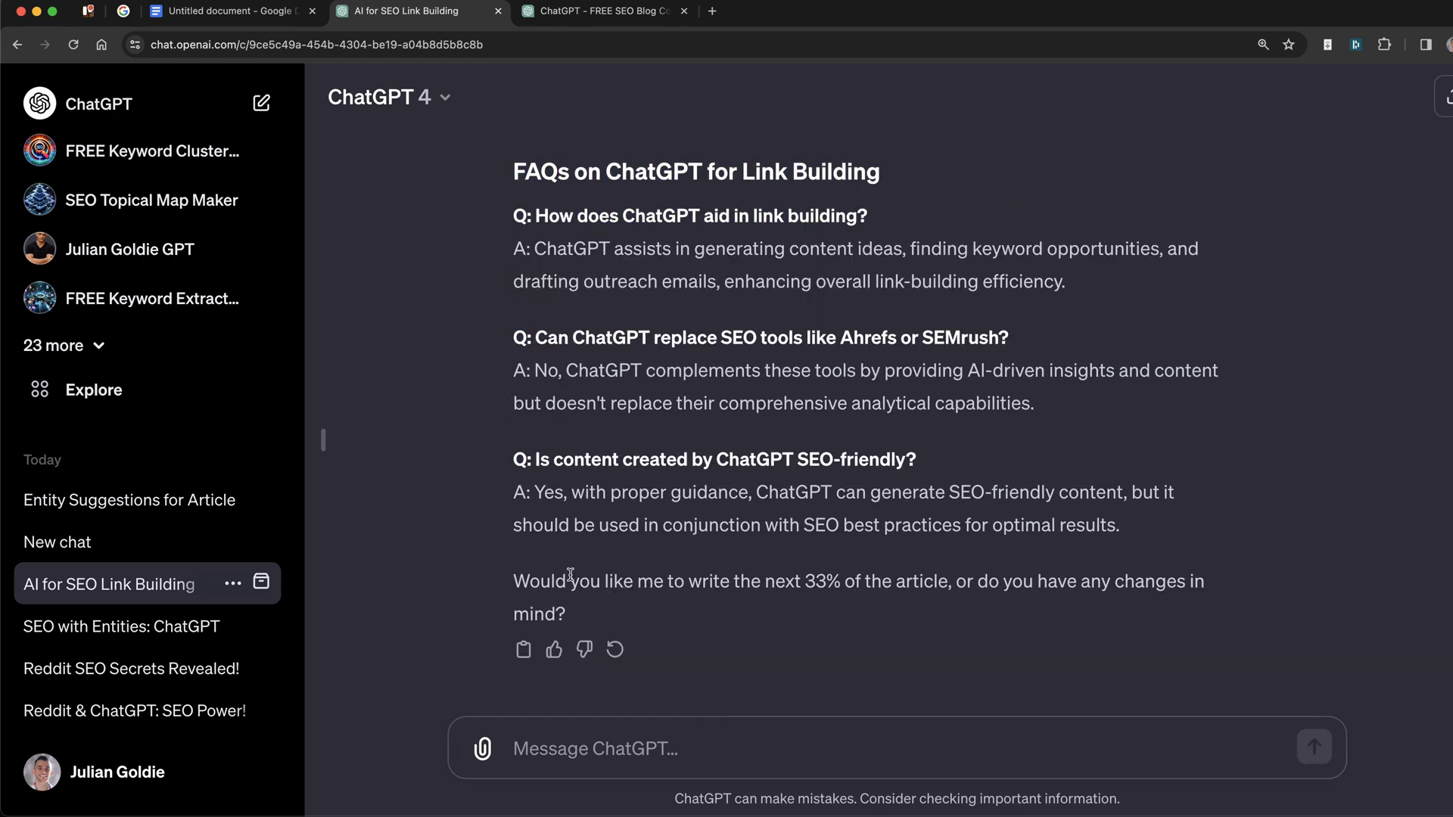
pyautogui.moveTo(519, 576); pyautogui.dragTo(1124, 617)
pyautogui.scroll(20, 986, 563)
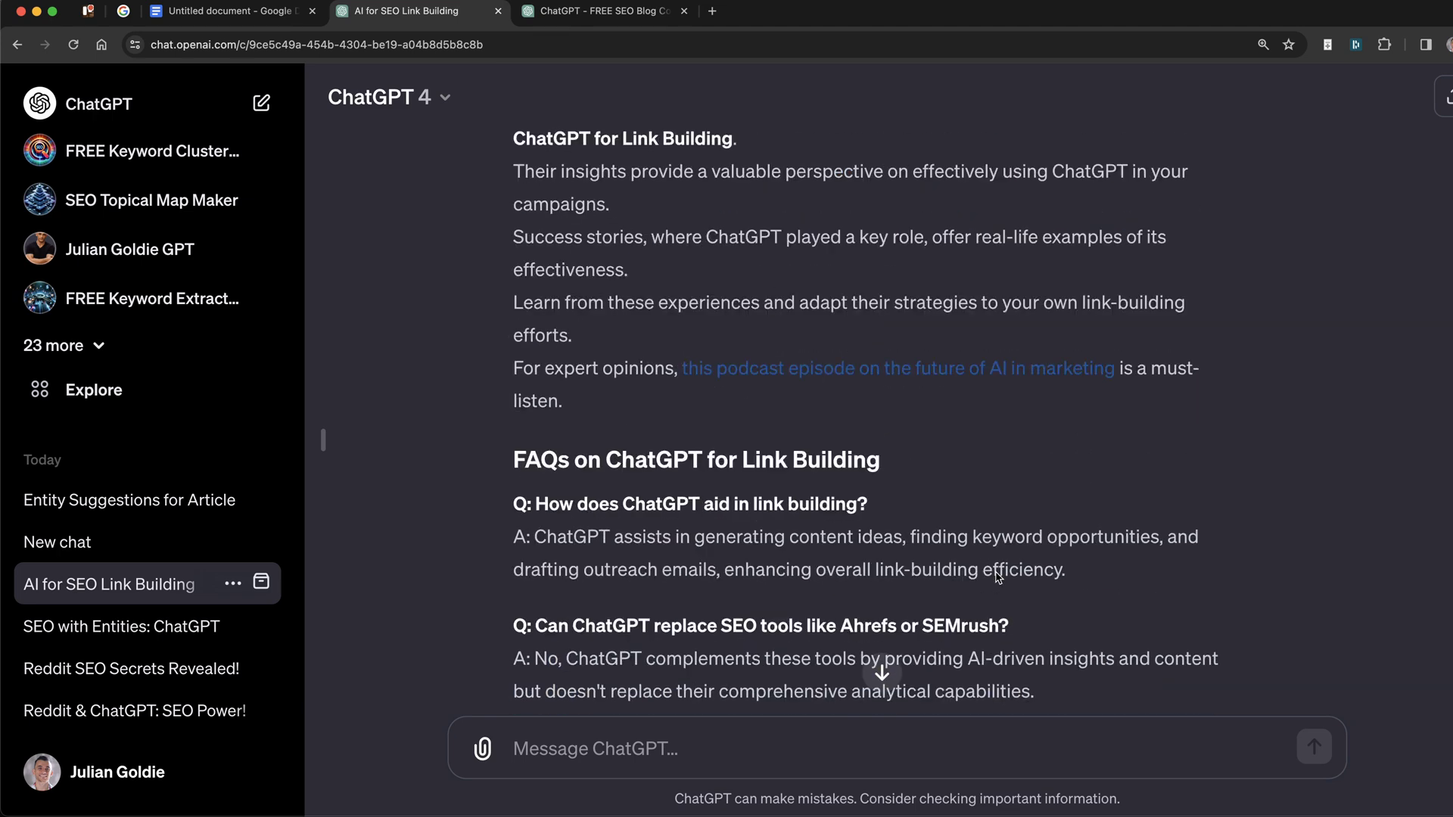
pyautogui.scroll(-2, 943, 473)
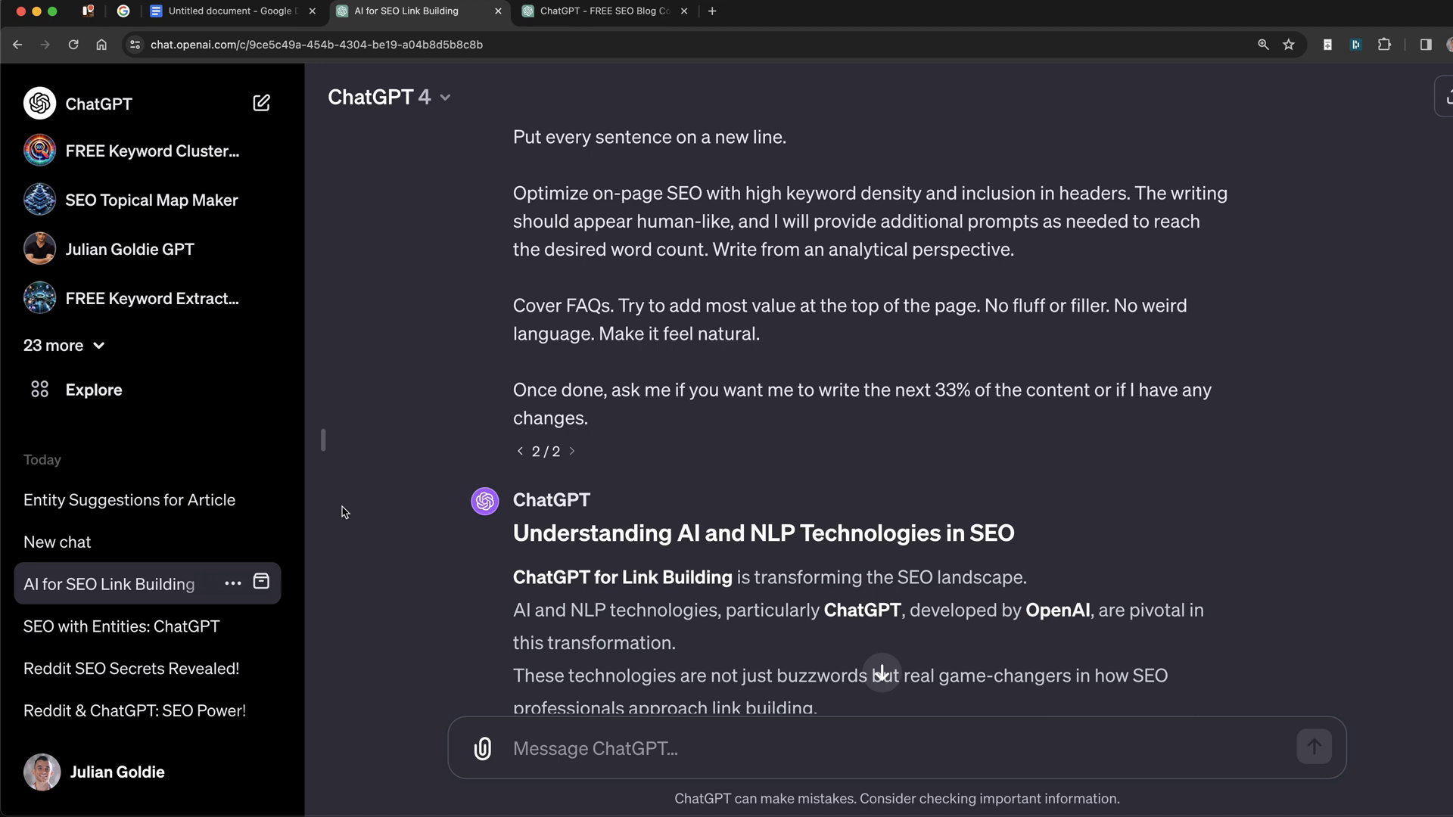
pyautogui.tripleClick(539, 540)
pyautogui.scroll(-20, 860, 606)
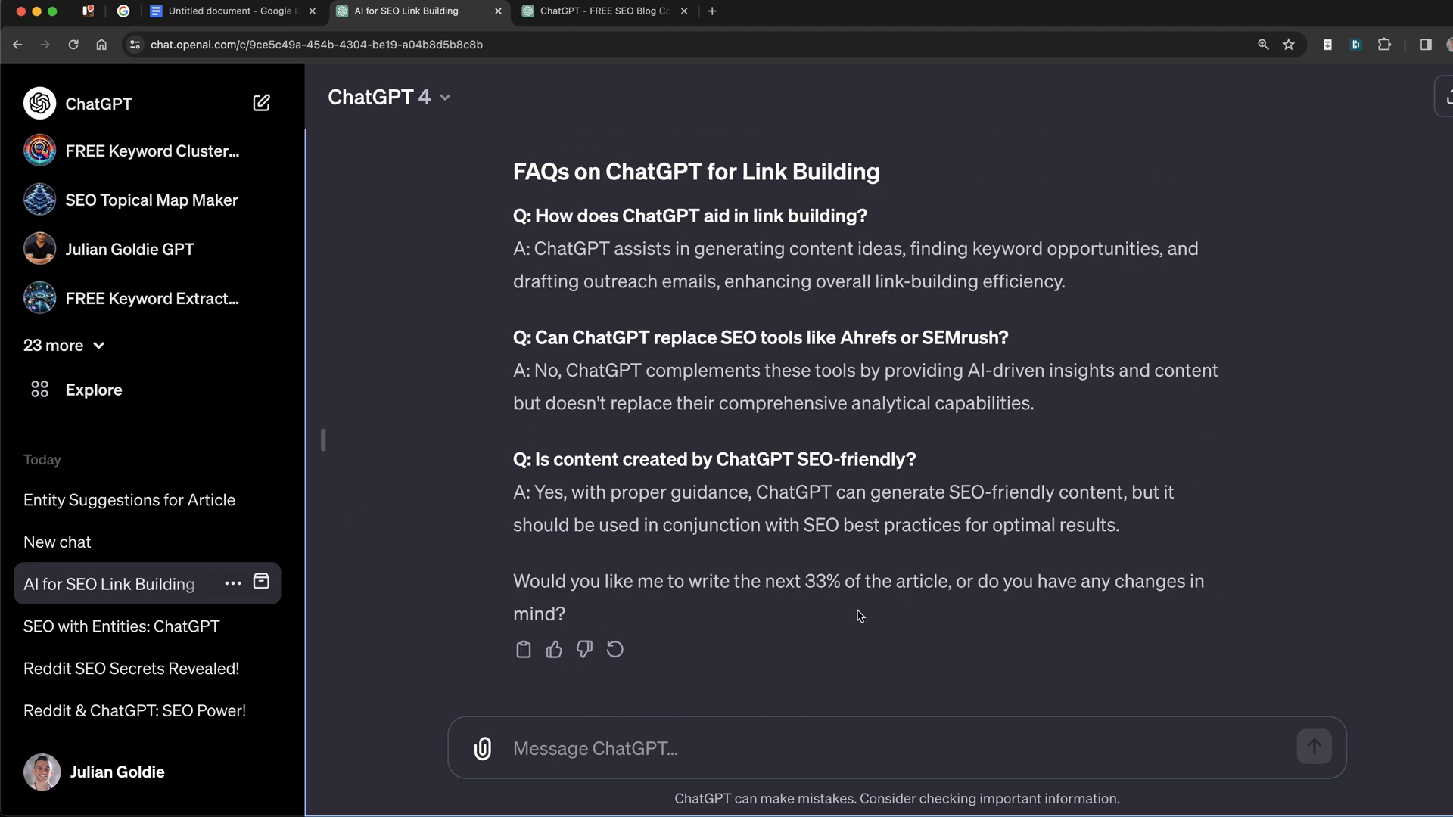
pyautogui.keyDown('shift'); pyautogui.click(1056, 519); pyautogui.keyUp('shift')
pyautogui.rightClick(1029, 530)
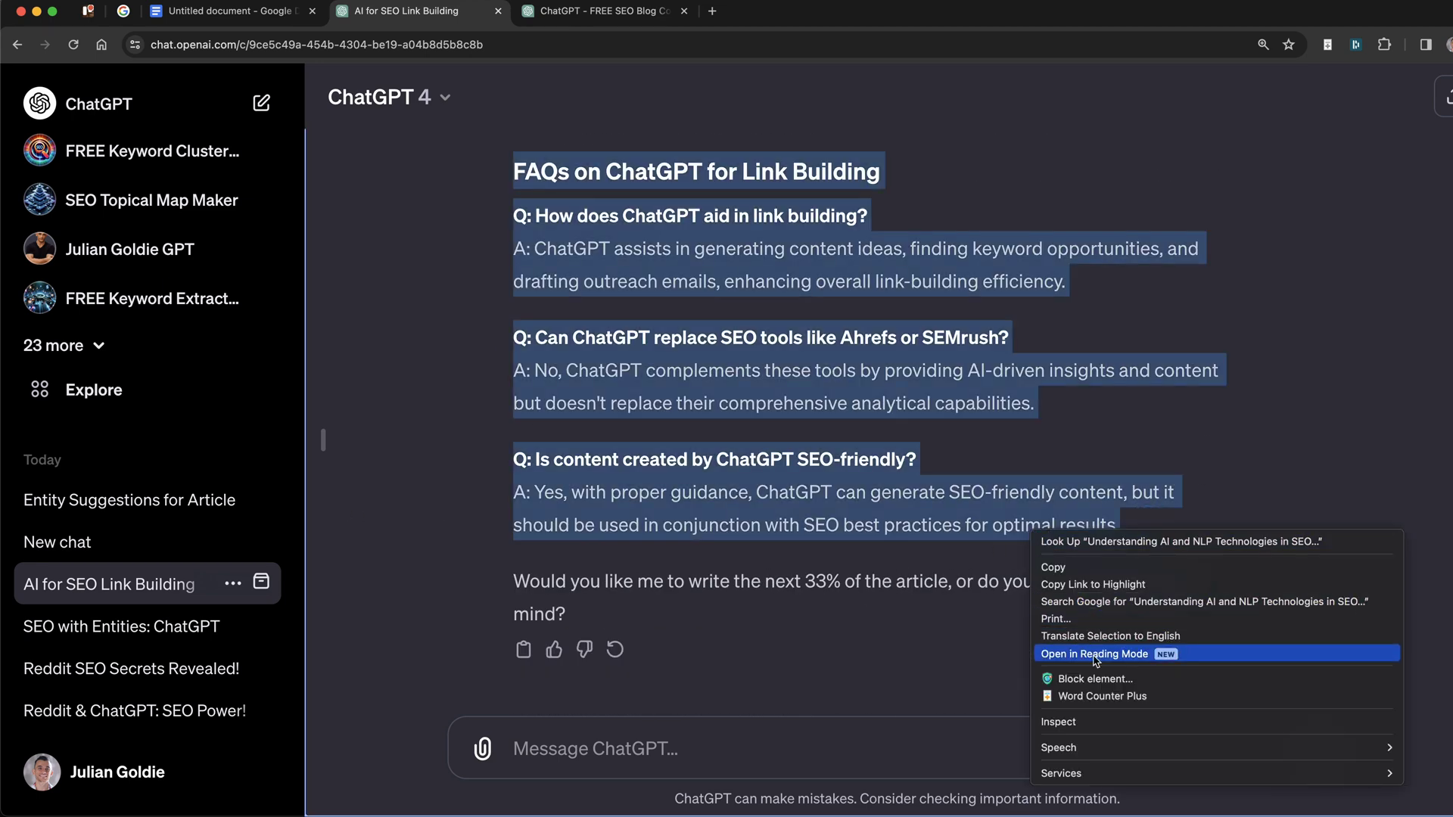
pyautogui.click(1100, 696)
pyautogui.click(765, 316)
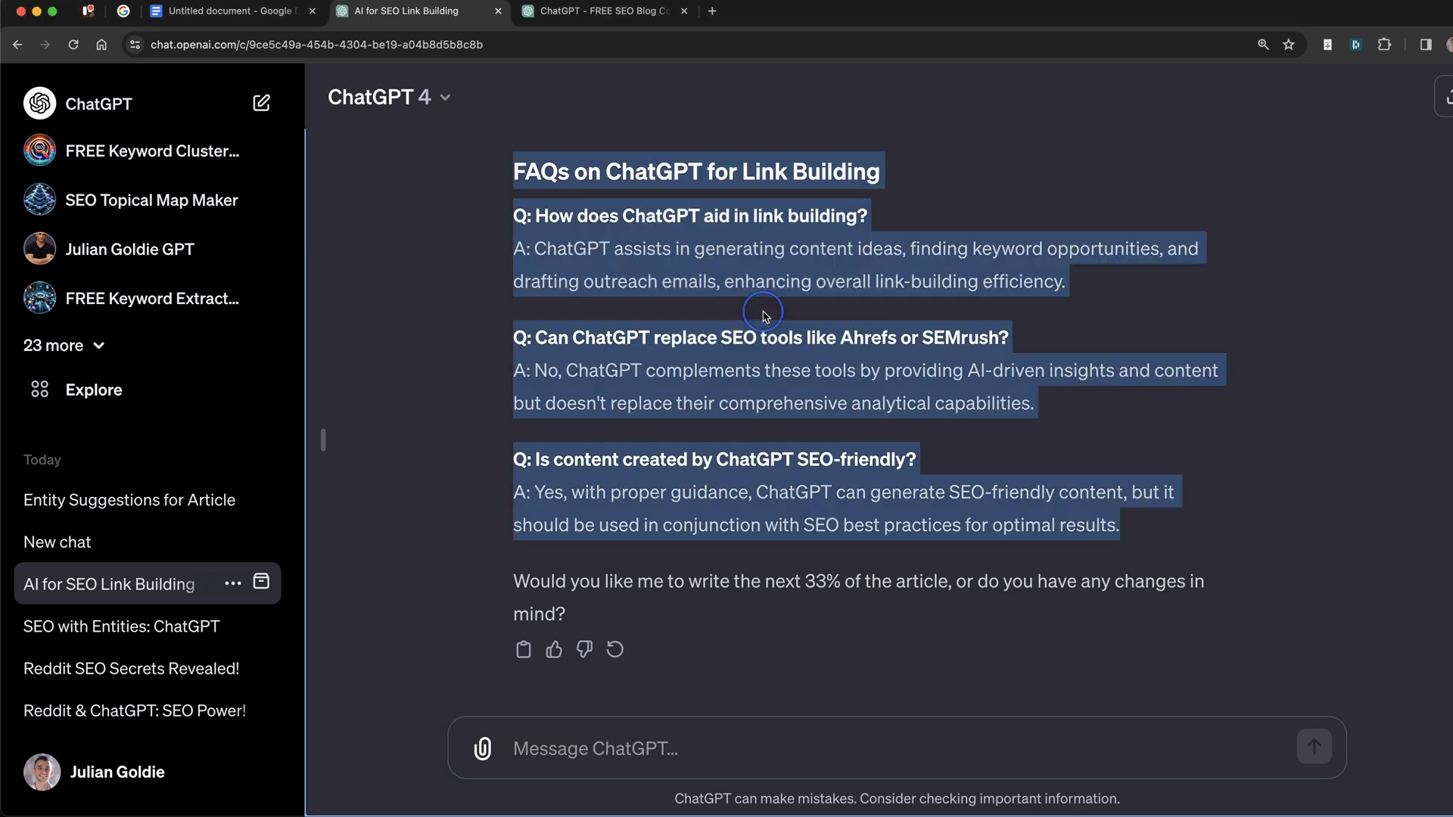
pyautogui.tripleClick(856, 449)
pyautogui.moveTo(496, 600); pyautogui.dragTo(710, 583)
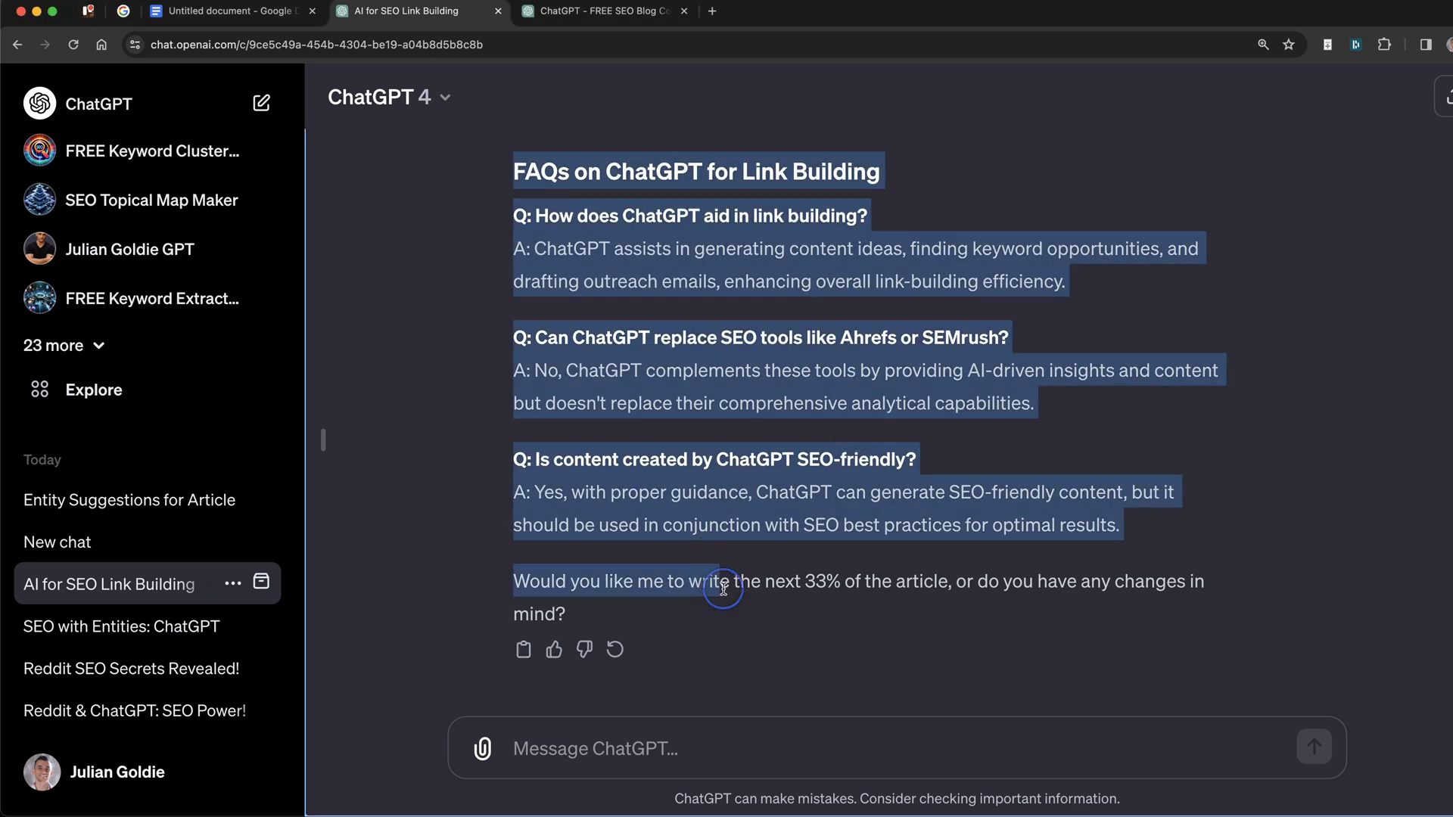
pyautogui.tripleClick(857, 578)
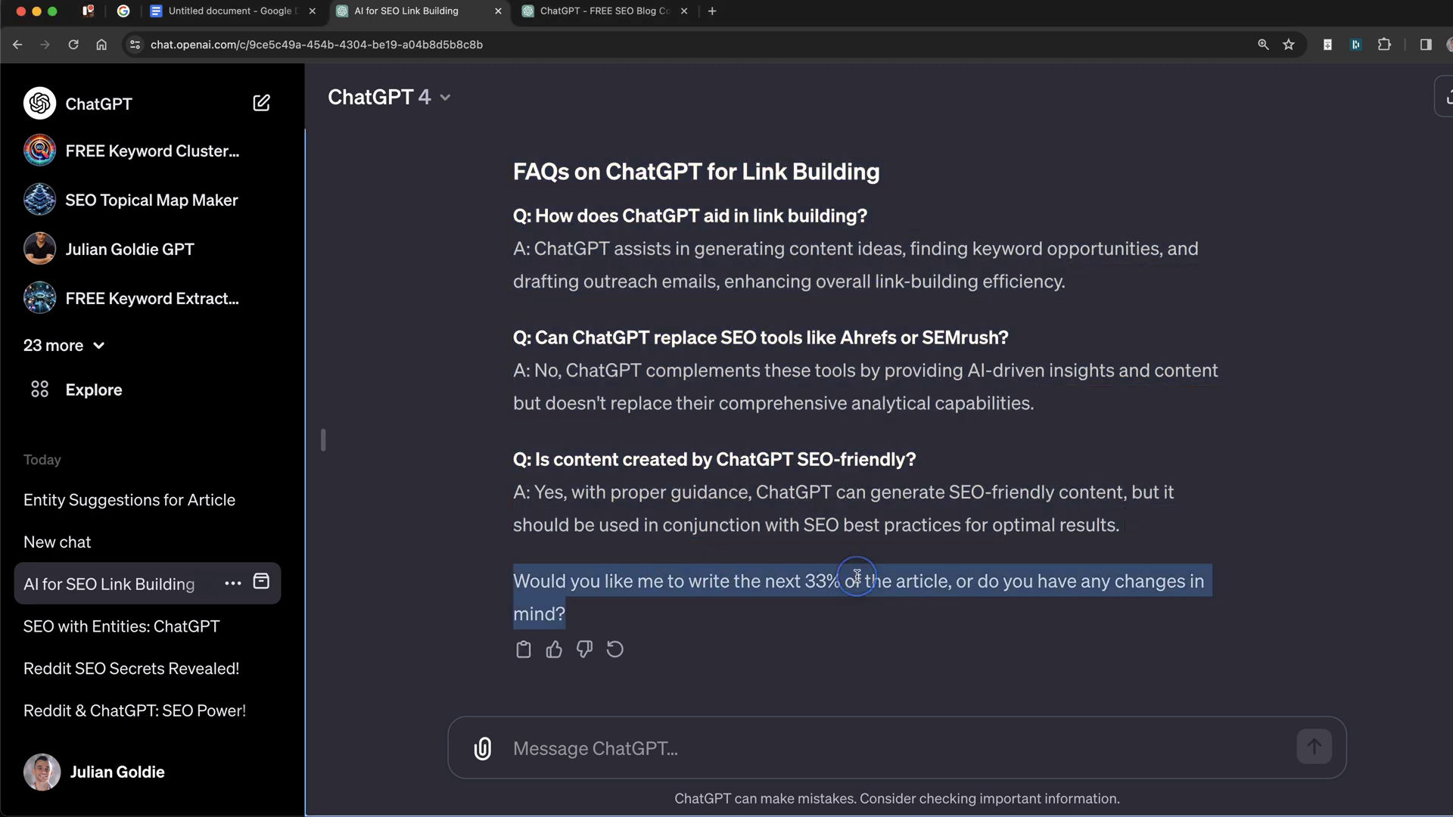
pyautogui.click(917, 558)
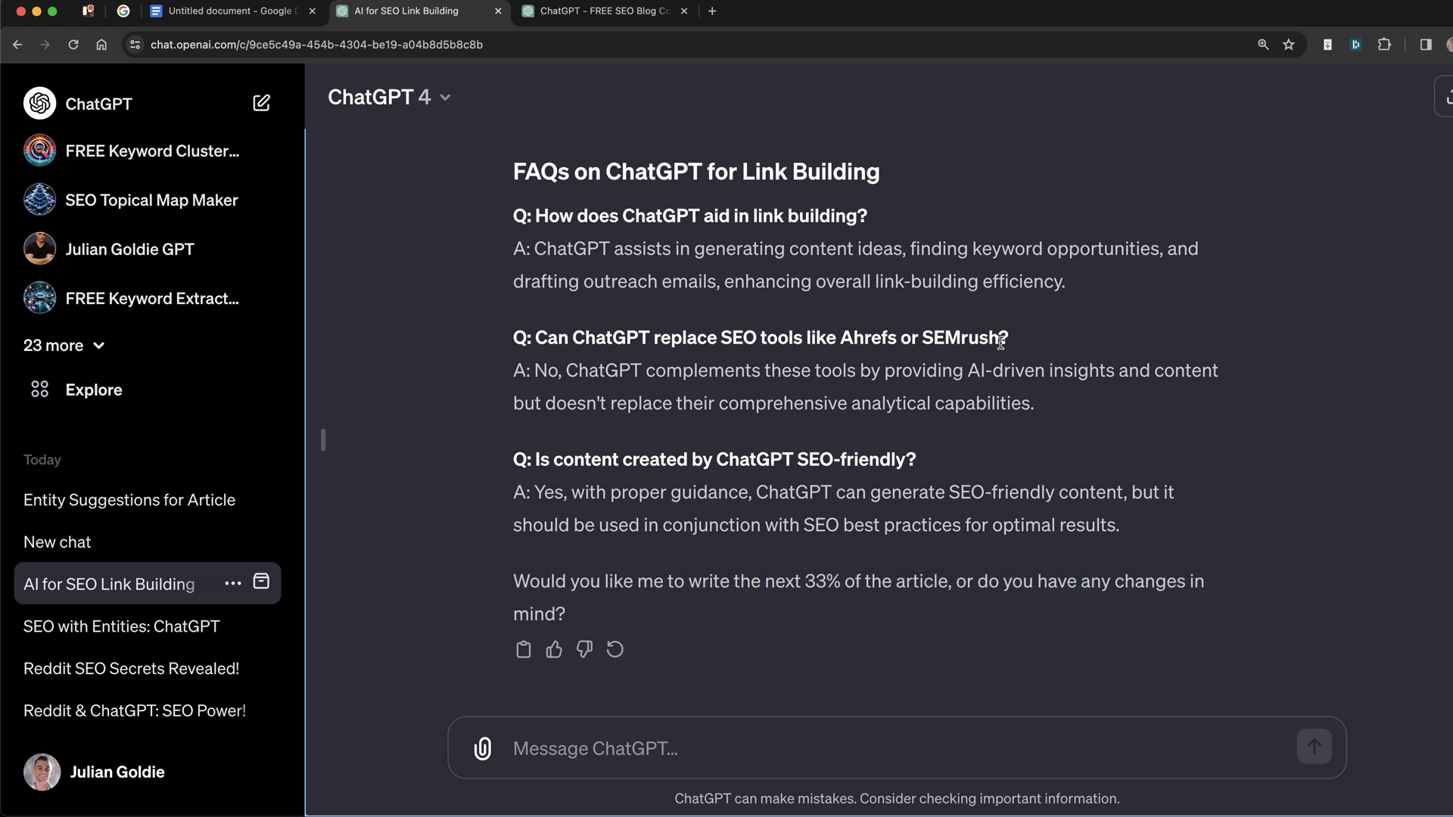
pyautogui.moveTo(998, 340); pyautogui.dragTo(843, 345)
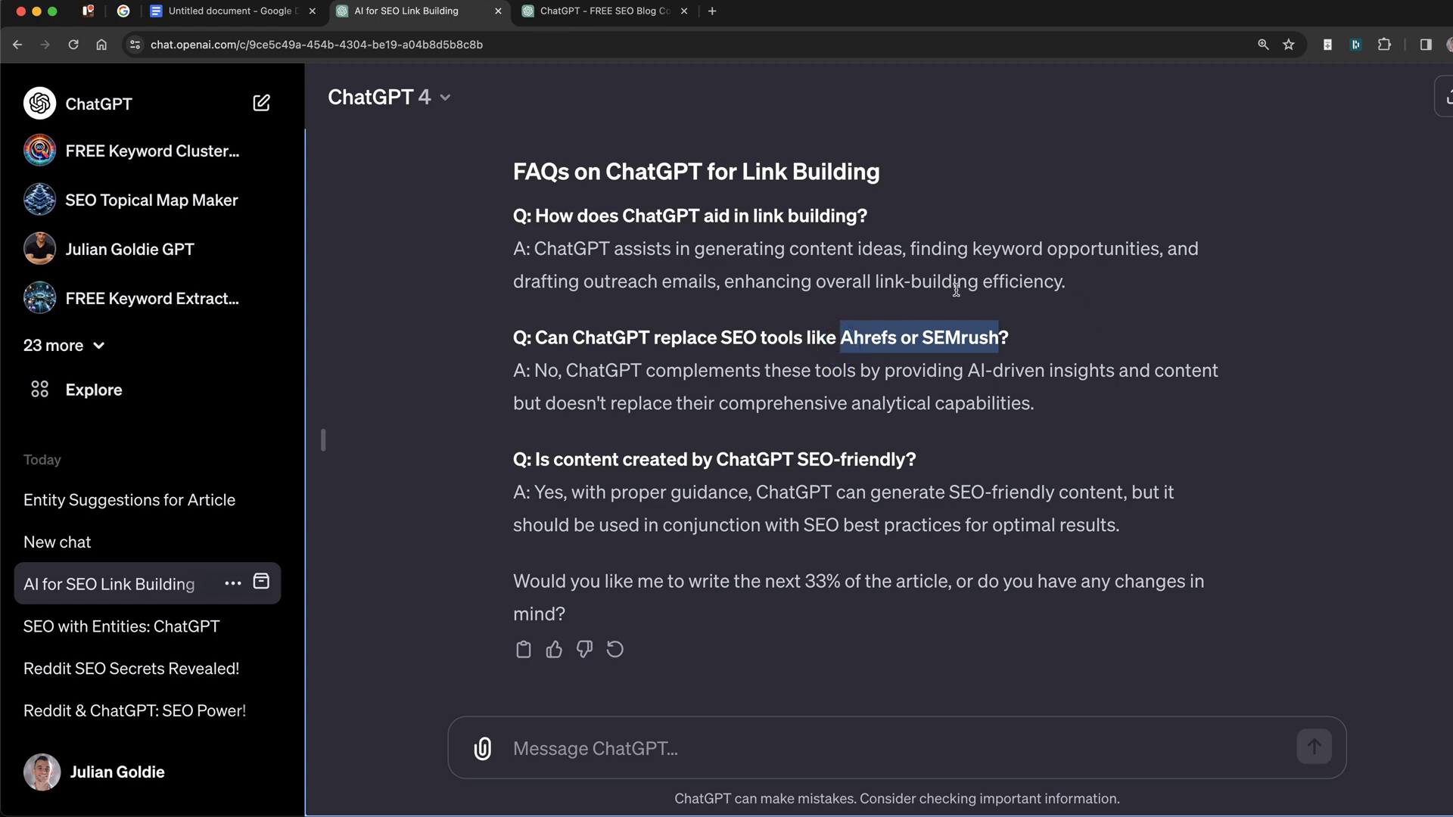
pyautogui.click(893, 317)
pyautogui.tripleClick(706, 340)
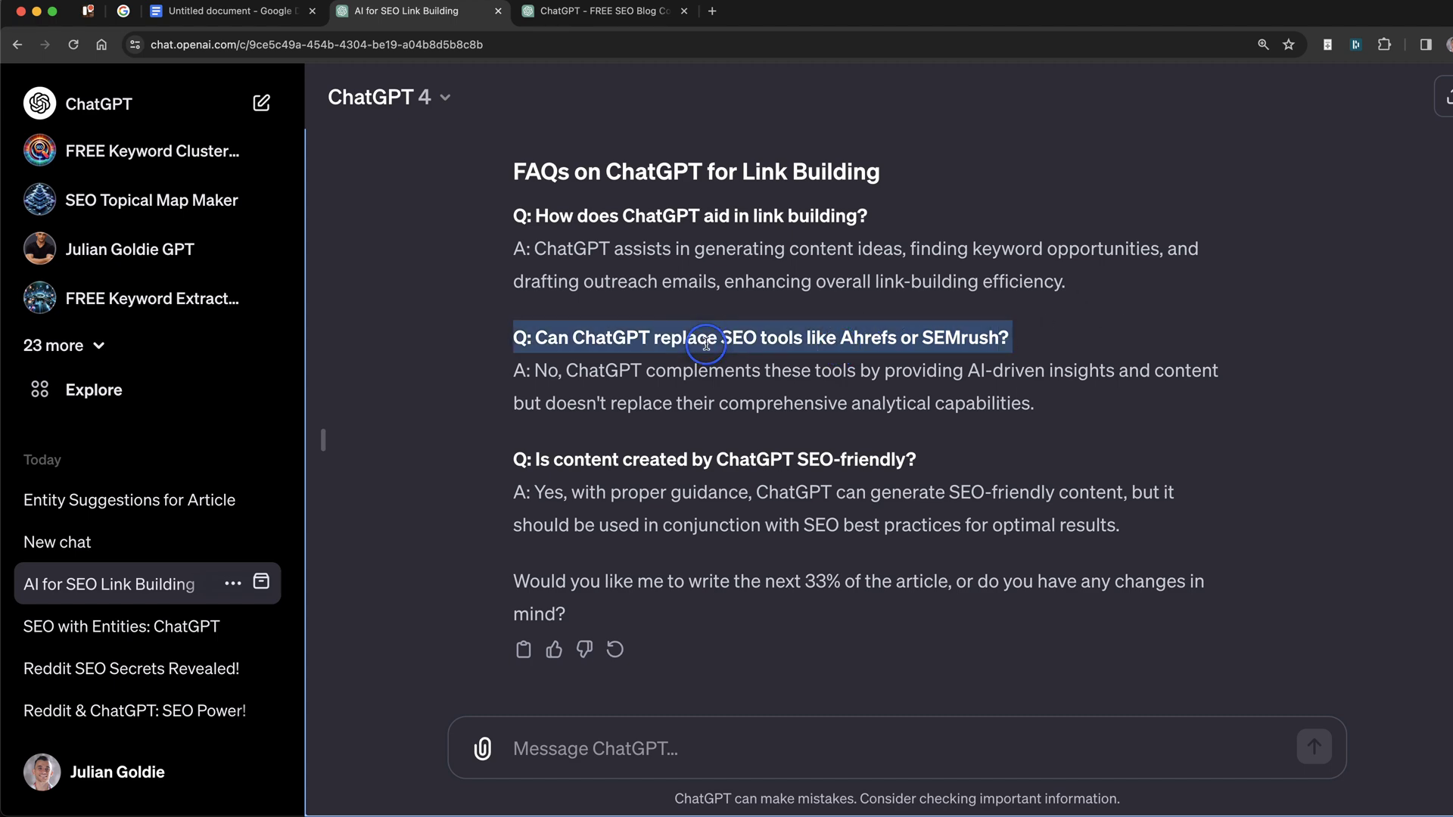
pyautogui.scroll(3, 697, 338)
pyautogui.scroll(-3, 697, 338)
pyautogui.click(697, 338)
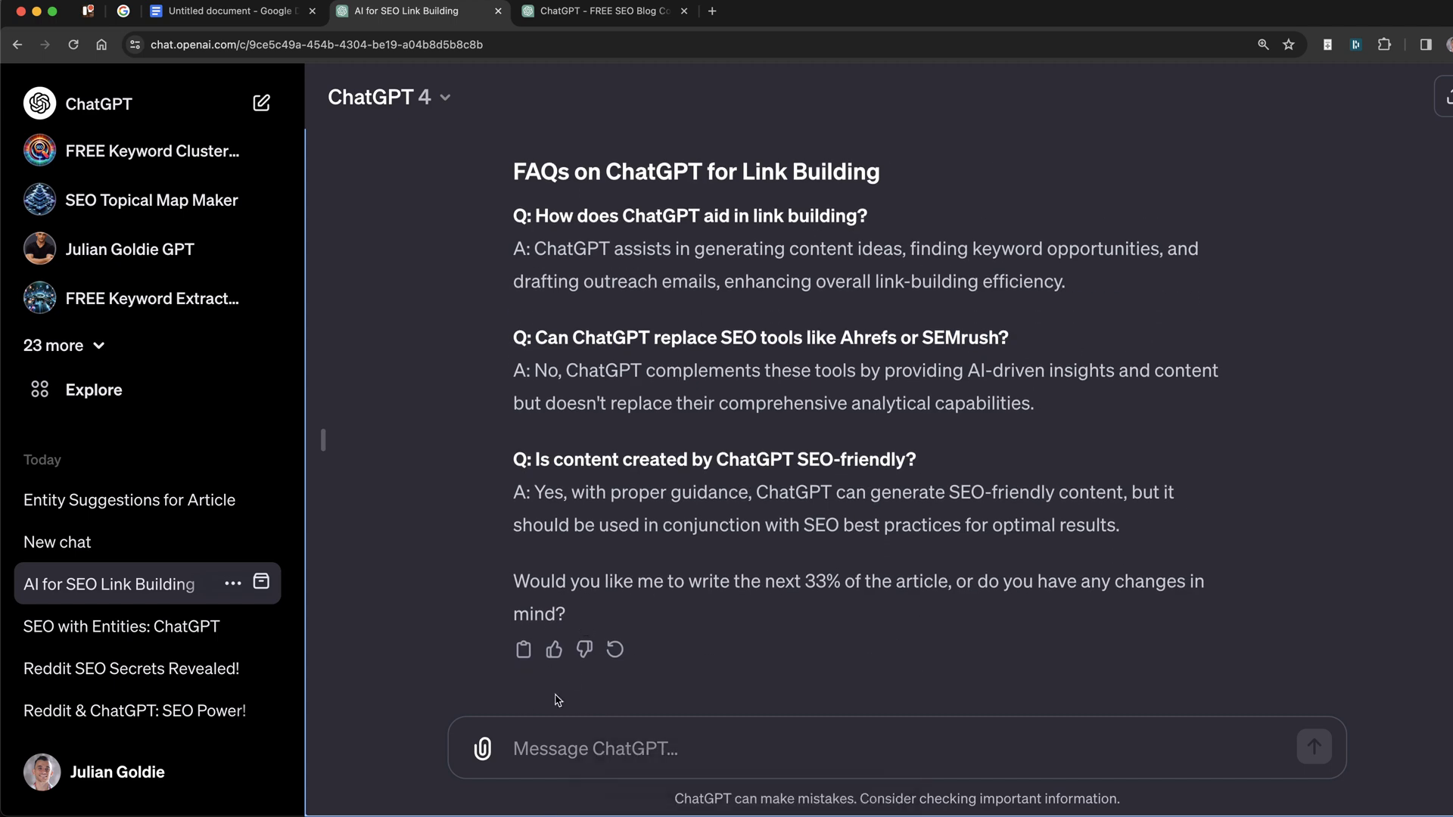
# Paste the entity optimization prompt template and remove its [List of Entities] placeholder.
pyautogui.click(530, 749)
pyautogui.write("Review the provided content about '[Your Topic]' and suggest optimizations using these entities: [List of Entities]. Highlight where each entity could be added or emphasized for better SEO.")
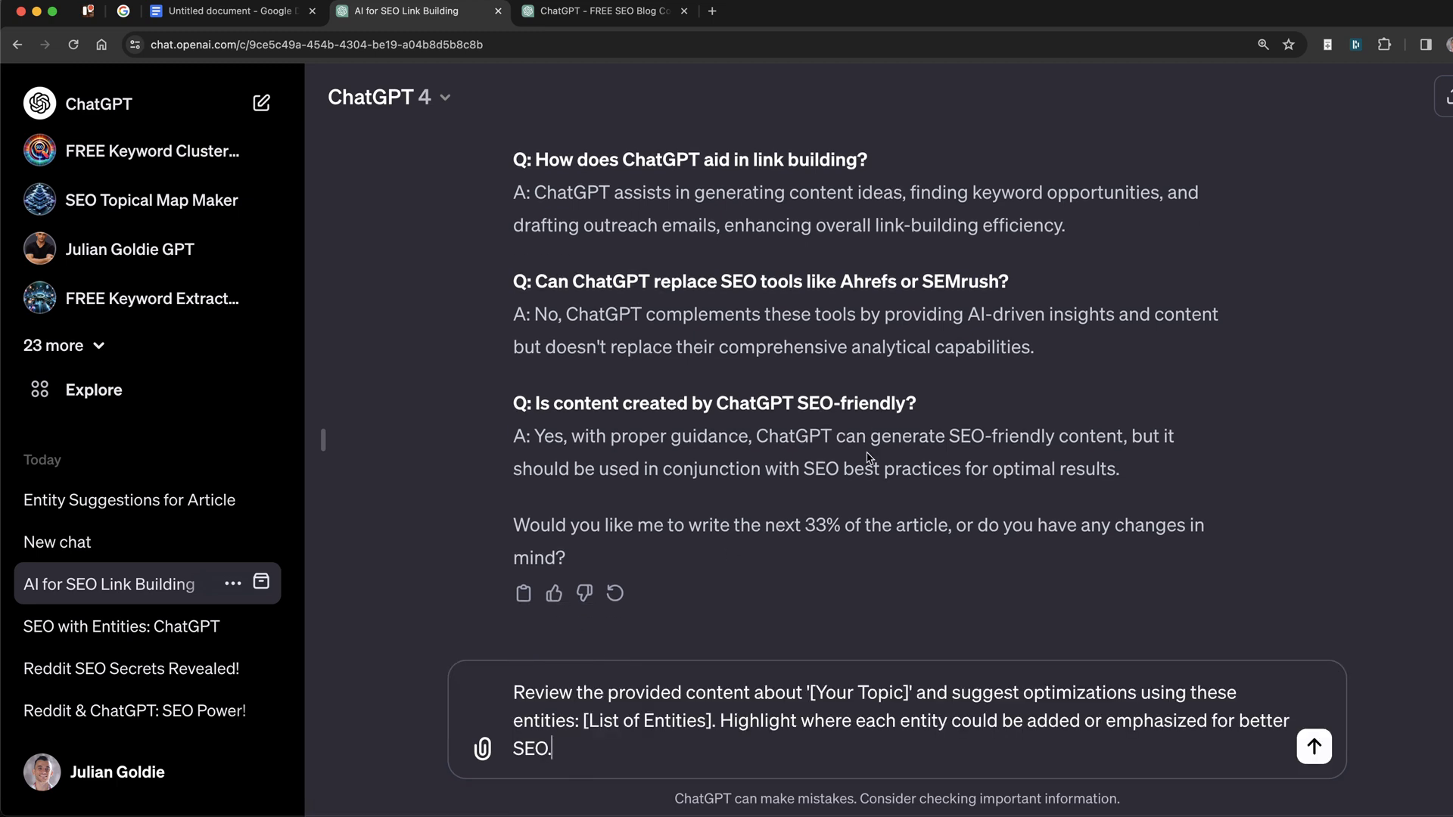
pyautogui.moveTo(639, 720); pyautogui.dragTo(719, 720)
pyautogui.press('BackSpace')
pyautogui.hotkey('shift', 'Return')
pyautogui.hotkey('shift', 'Return')
pyautogui.hotkey('shift', 'Return')
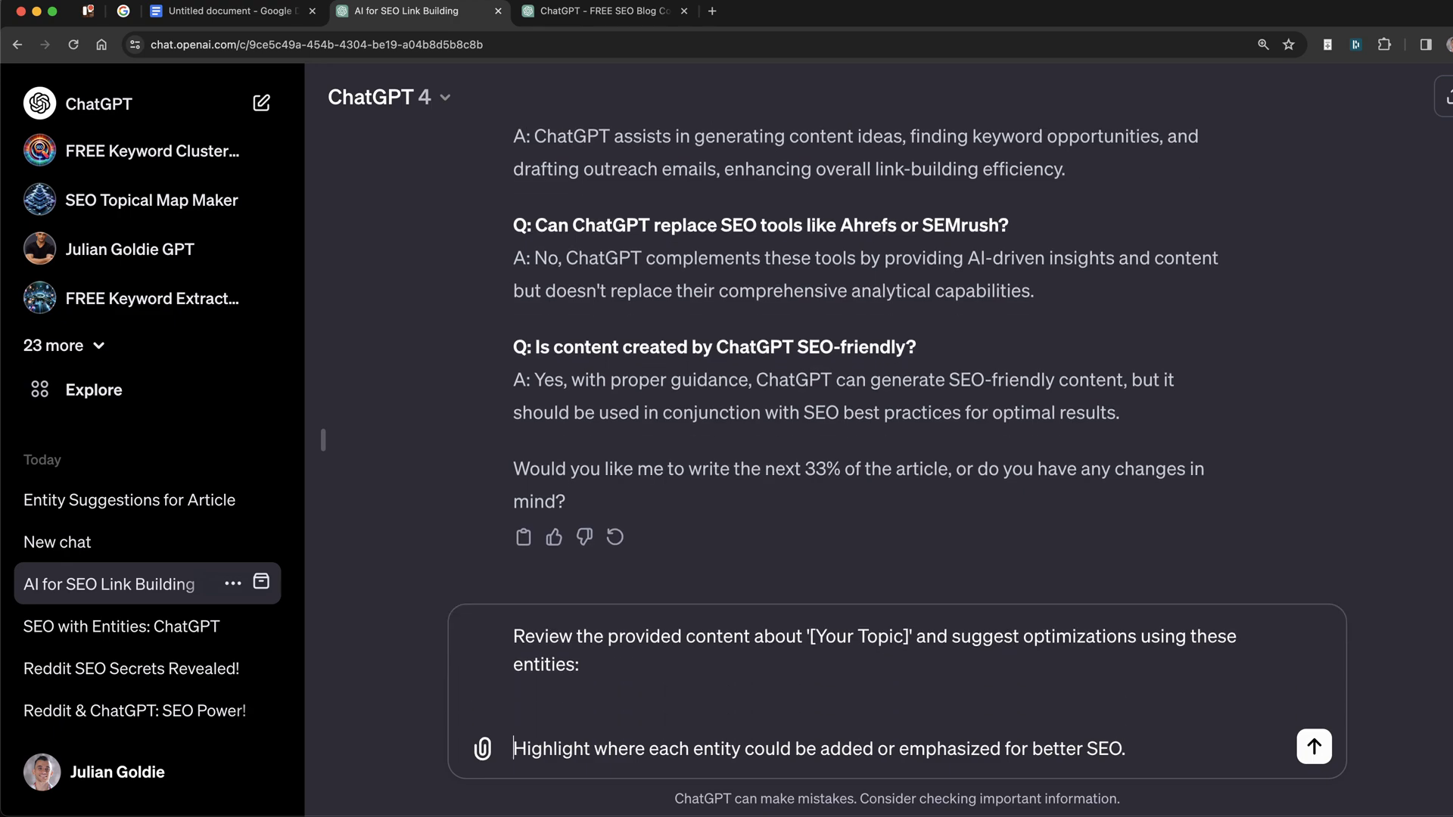
# Copy the extracted entity list and insert it where the placeholder was.
pyautogui.scroll(20, 718, 532)
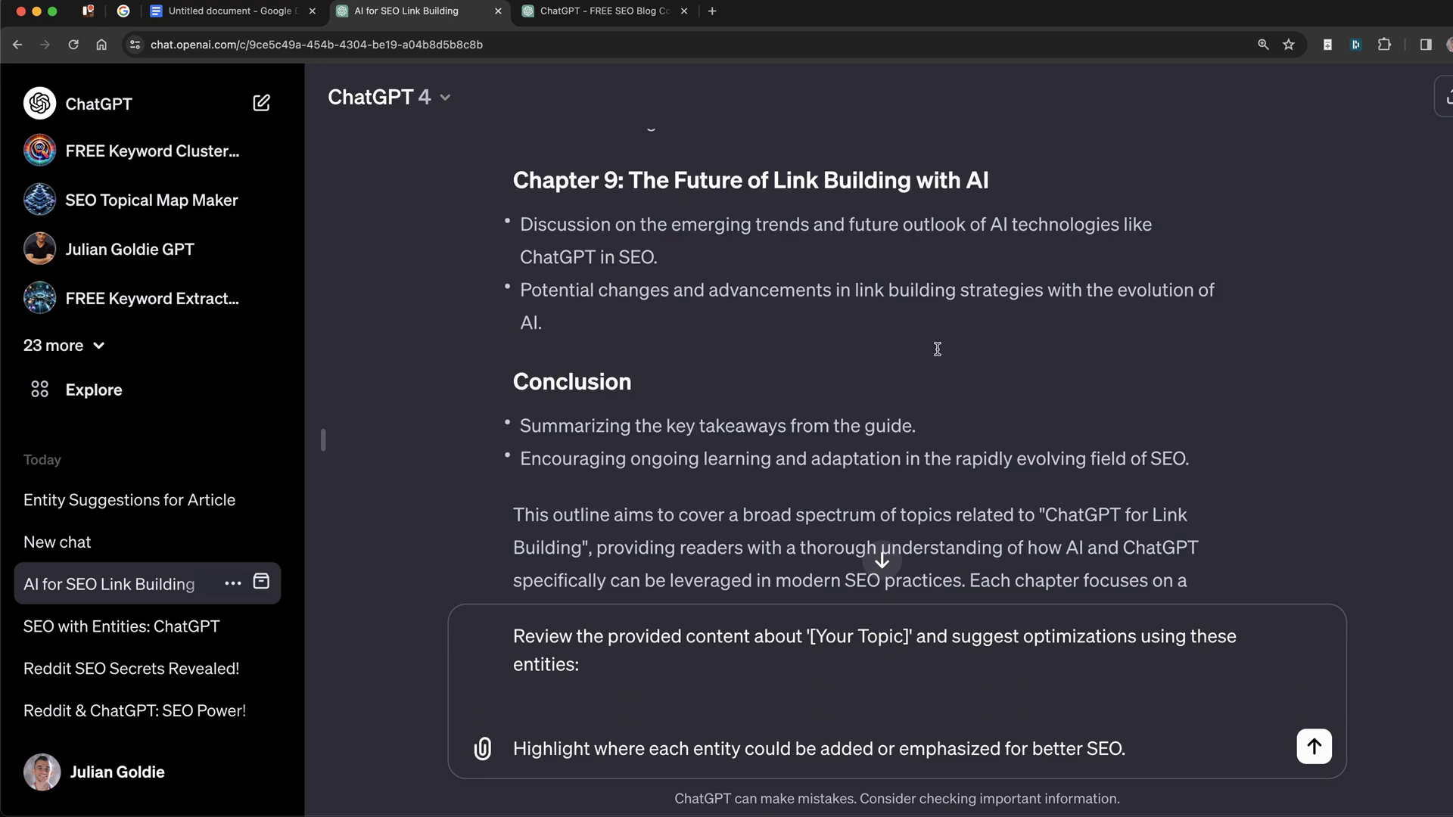
pyautogui.scroll(-5, 753, 386)
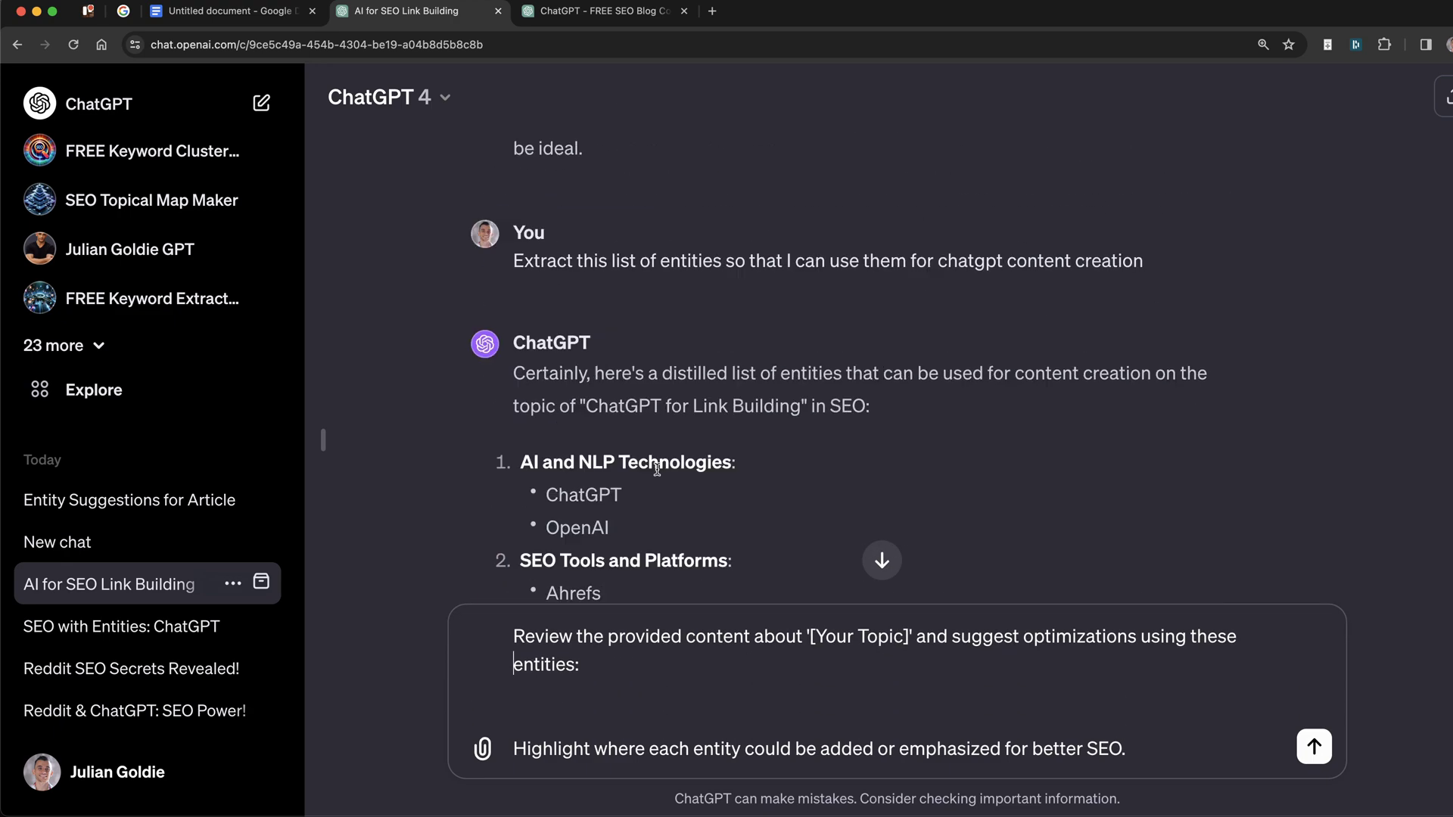
pyautogui.scroll(-1, 606, 394)
pyautogui.moveTo(494, 477); pyautogui.dragTo(616, 487)
pyautogui.scroll(-15, 616, 530)
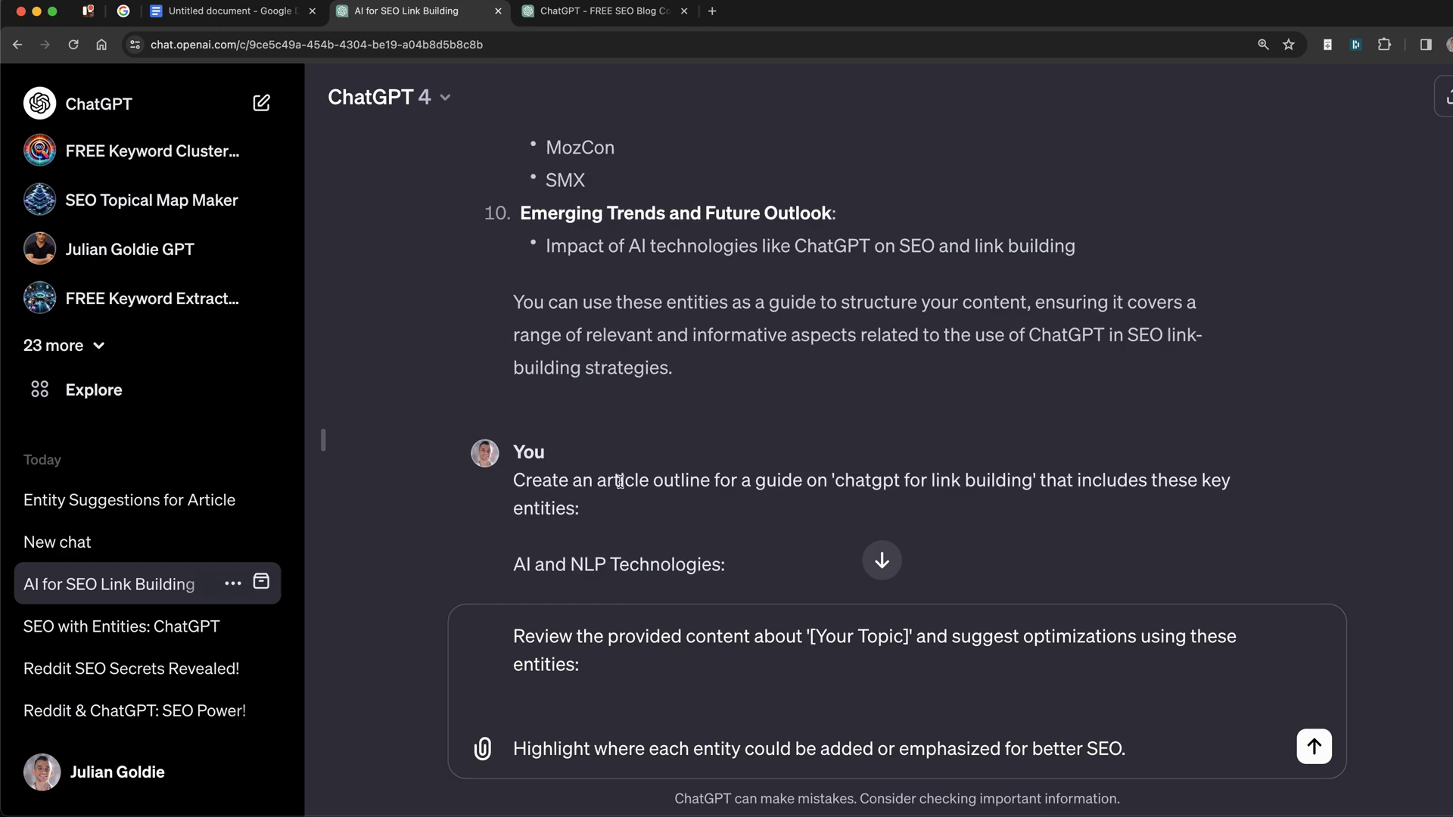
pyautogui.scroll(3, 642, 324)
pyautogui.click(671, 705)
pyautogui.press('super+v')
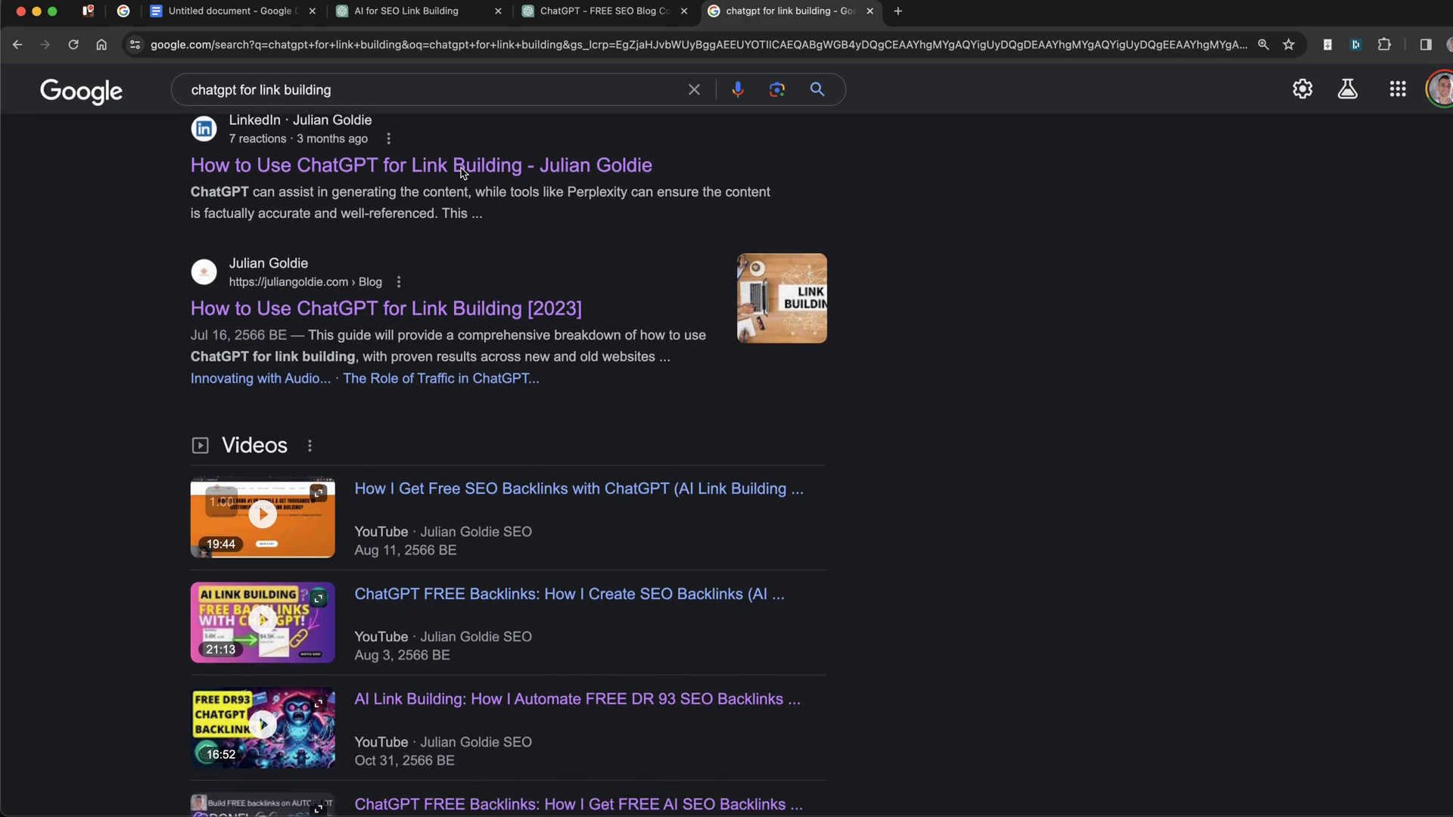
# Add the LinkedIn link-building article text below and send the prompt.
pyautogui.scroll(-1, 470, 159)
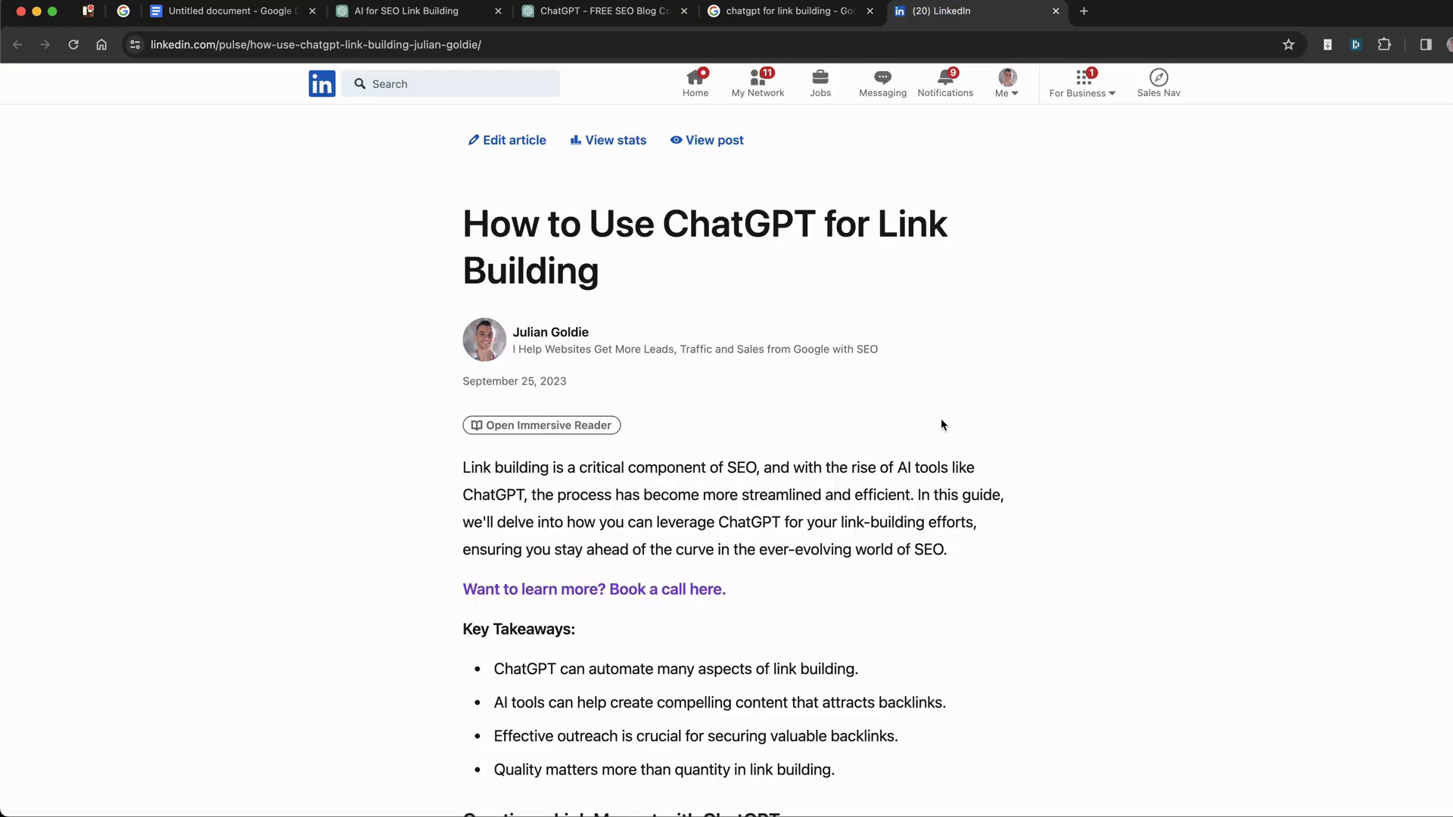
pyautogui.press('super+4')
pyautogui.press('super+v')
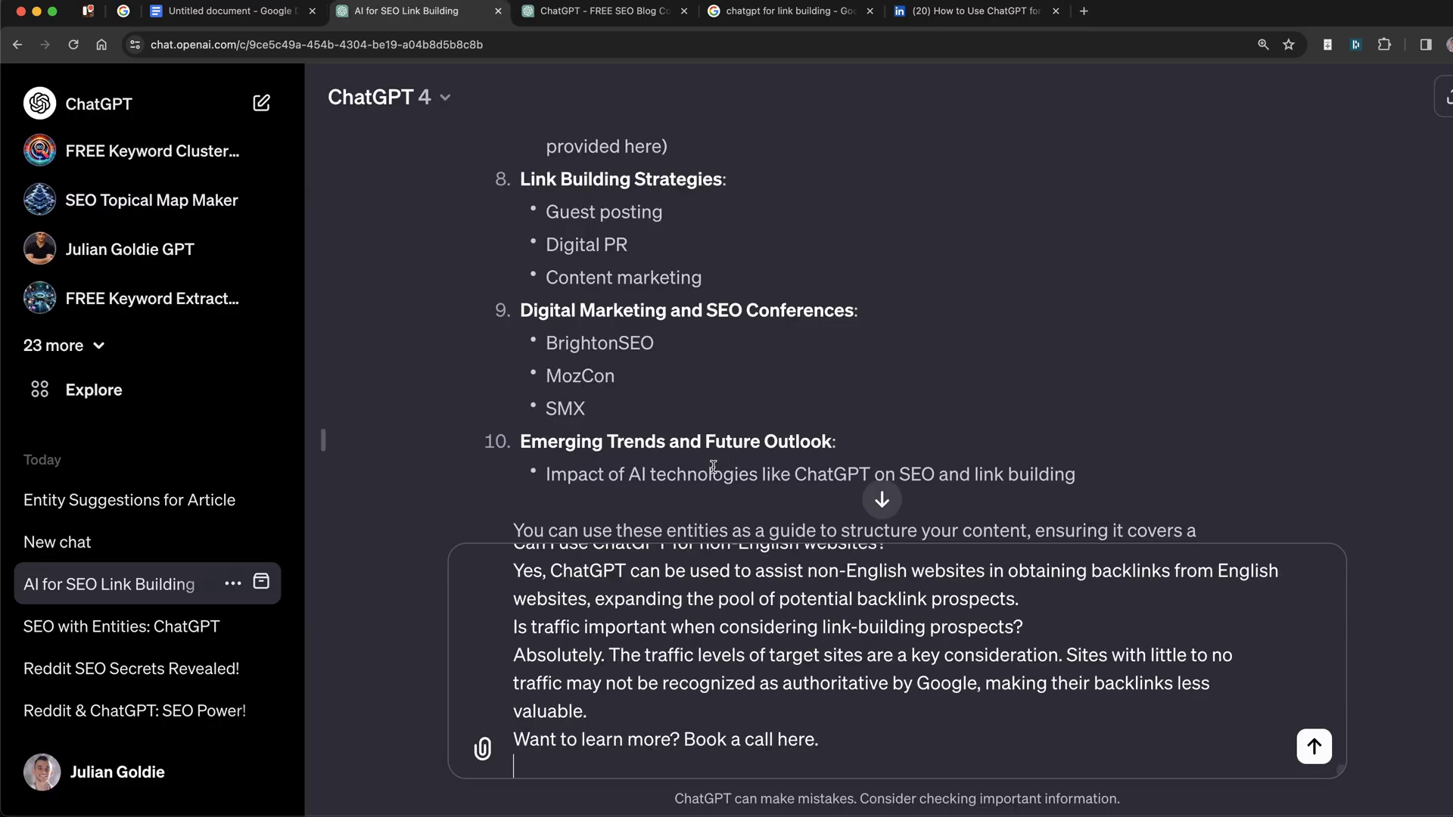
pyautogui.press('Return')
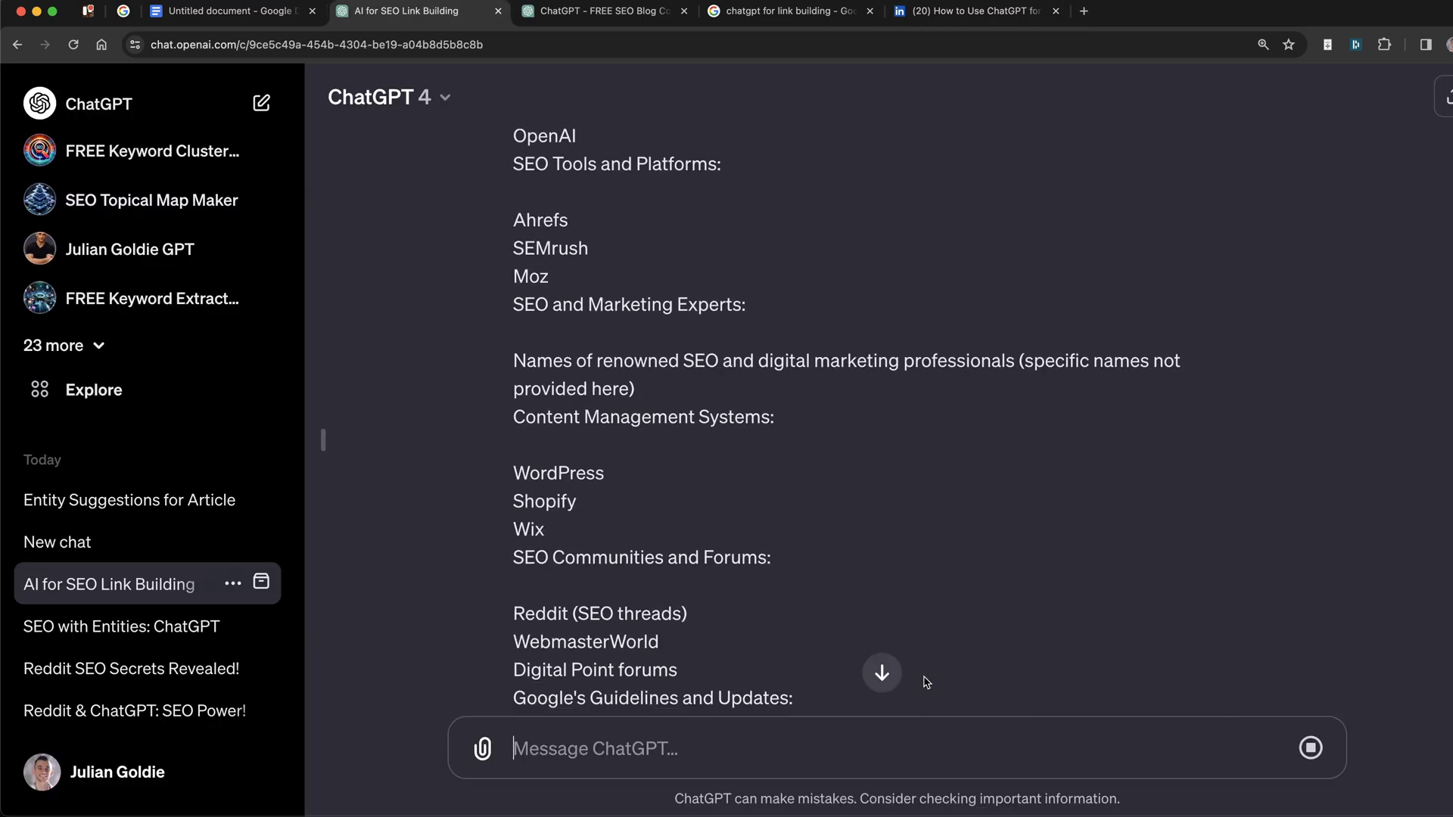
# Follow the optimization reply, highlighting suggested entities like Harper AI, GMass, Ahrefs, SEMrush and Moz.
pyautogui.click(878, 672)
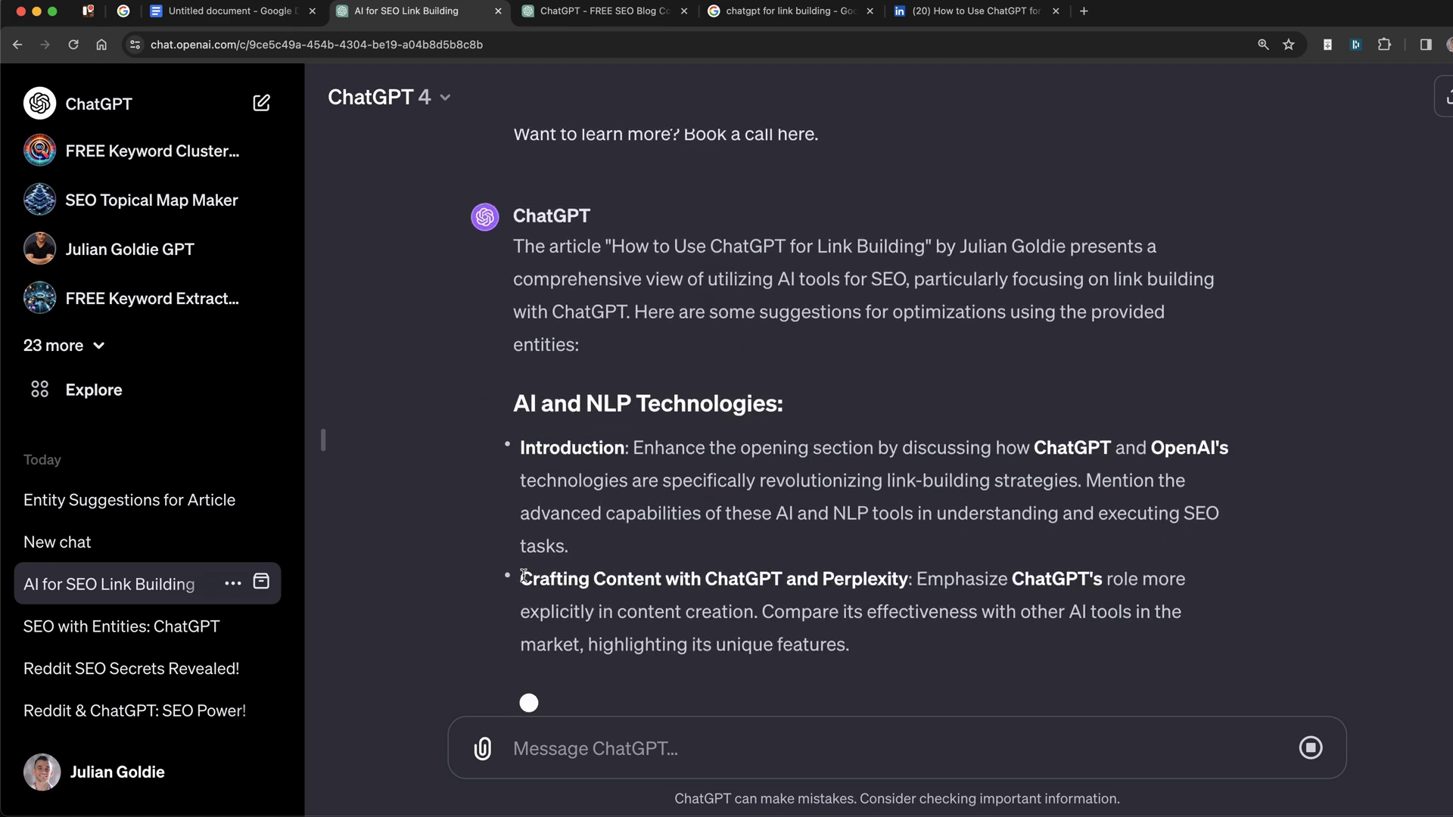
pyautogui.moveTo(780, 551); pyautogui.dragTo(708, 551)
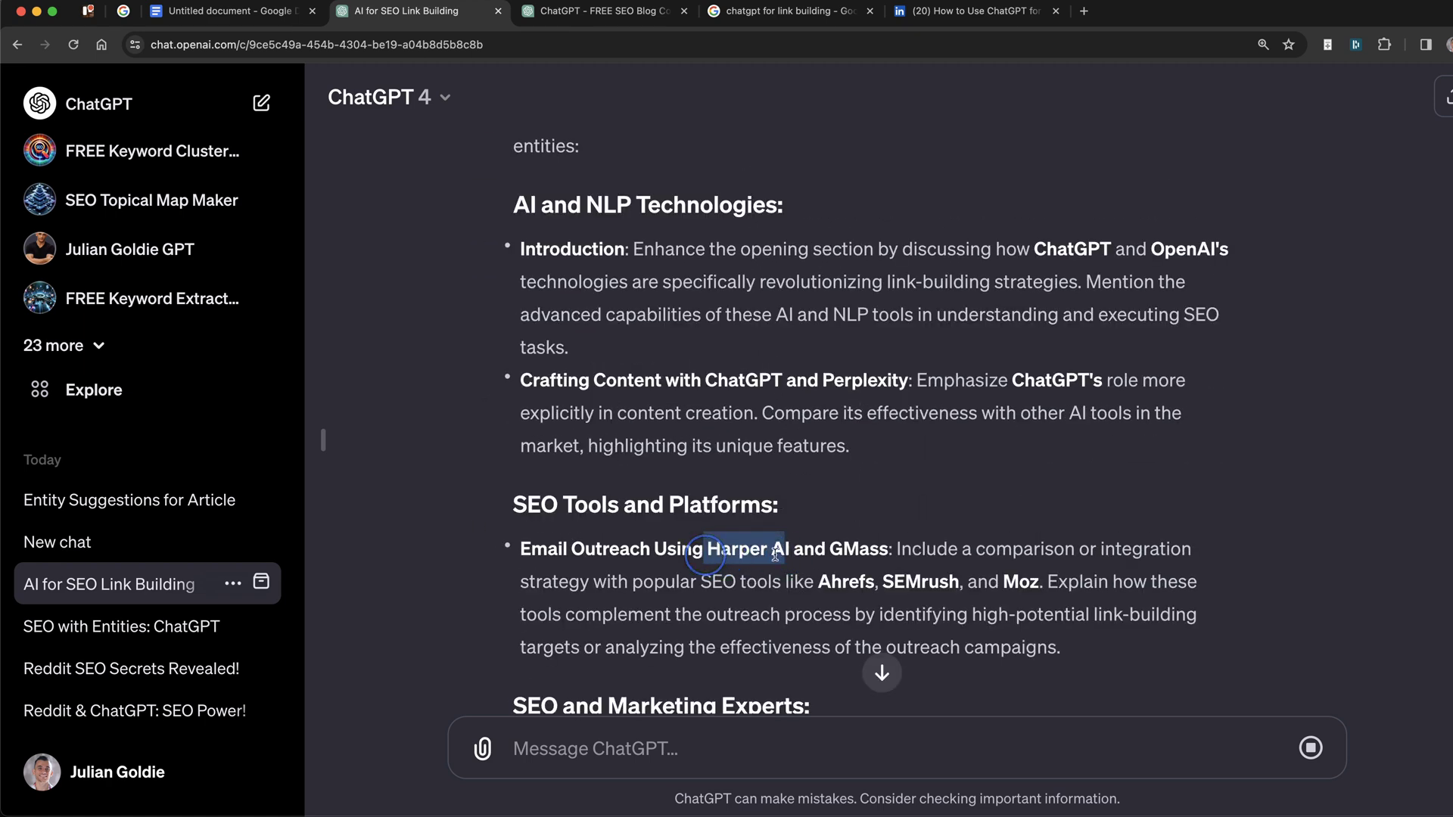
pyautogui.click(862, 564)
pyautogui.moveTo(815, 581); pyautogui.dragTo(1029, 580)
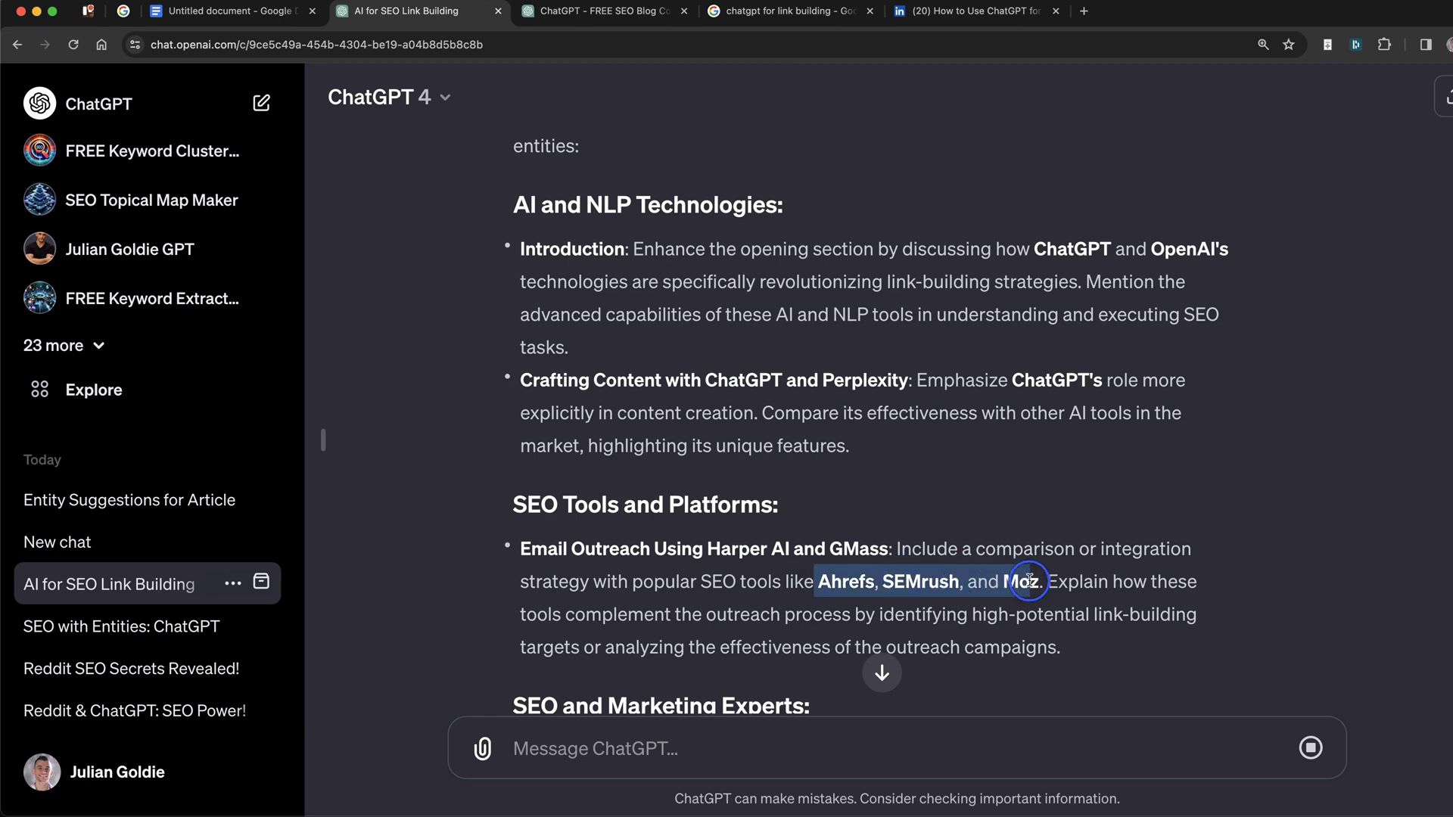
pyautogui.scroll(-5, 1042, 596)
pyautogui.moveTo(513, 431); pyautogui.dragTo(822, 441)
pyautogui.scroll(-3, 566, 448)
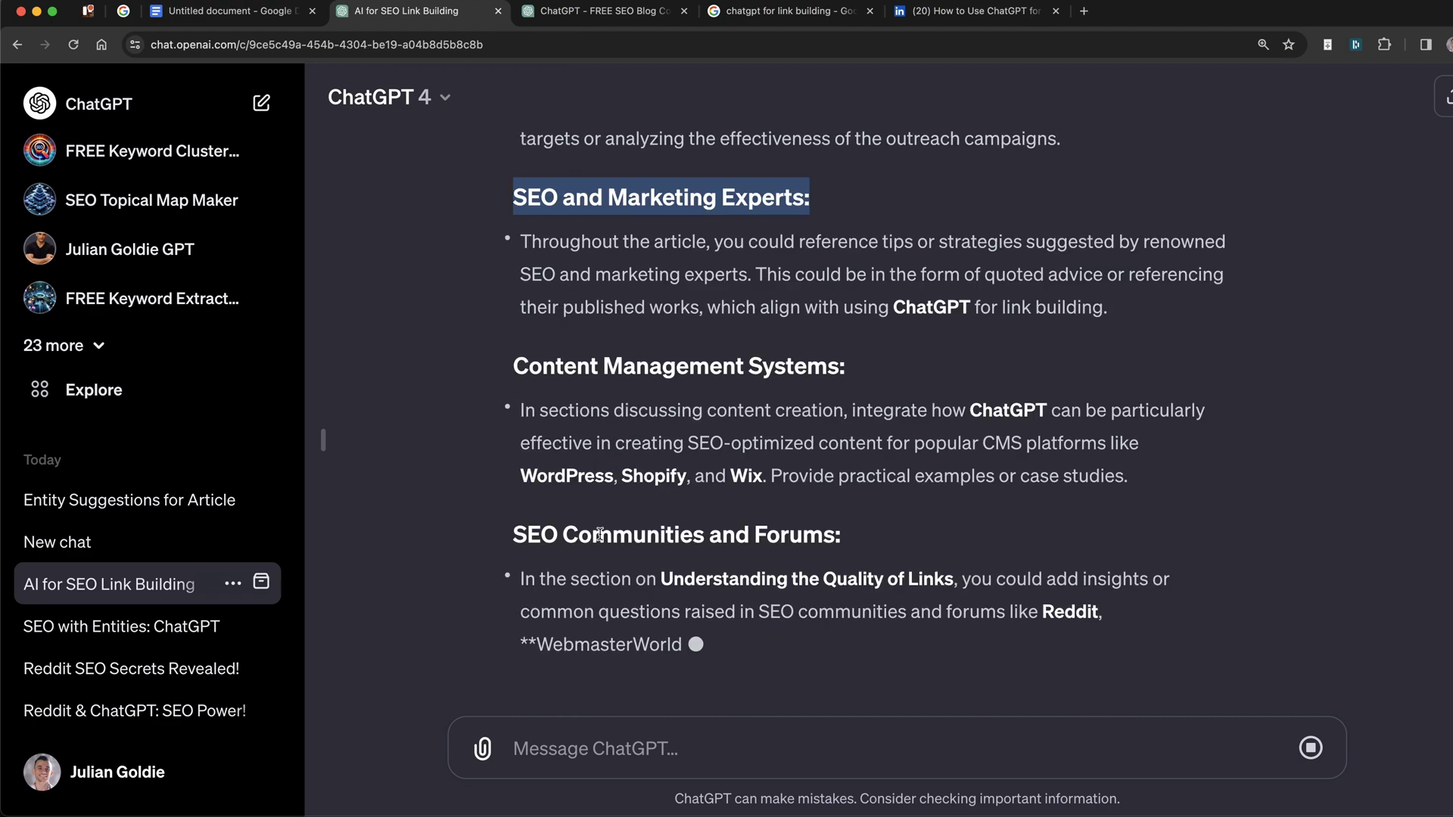
pyautogui.scroll(-4, 1034, 528)
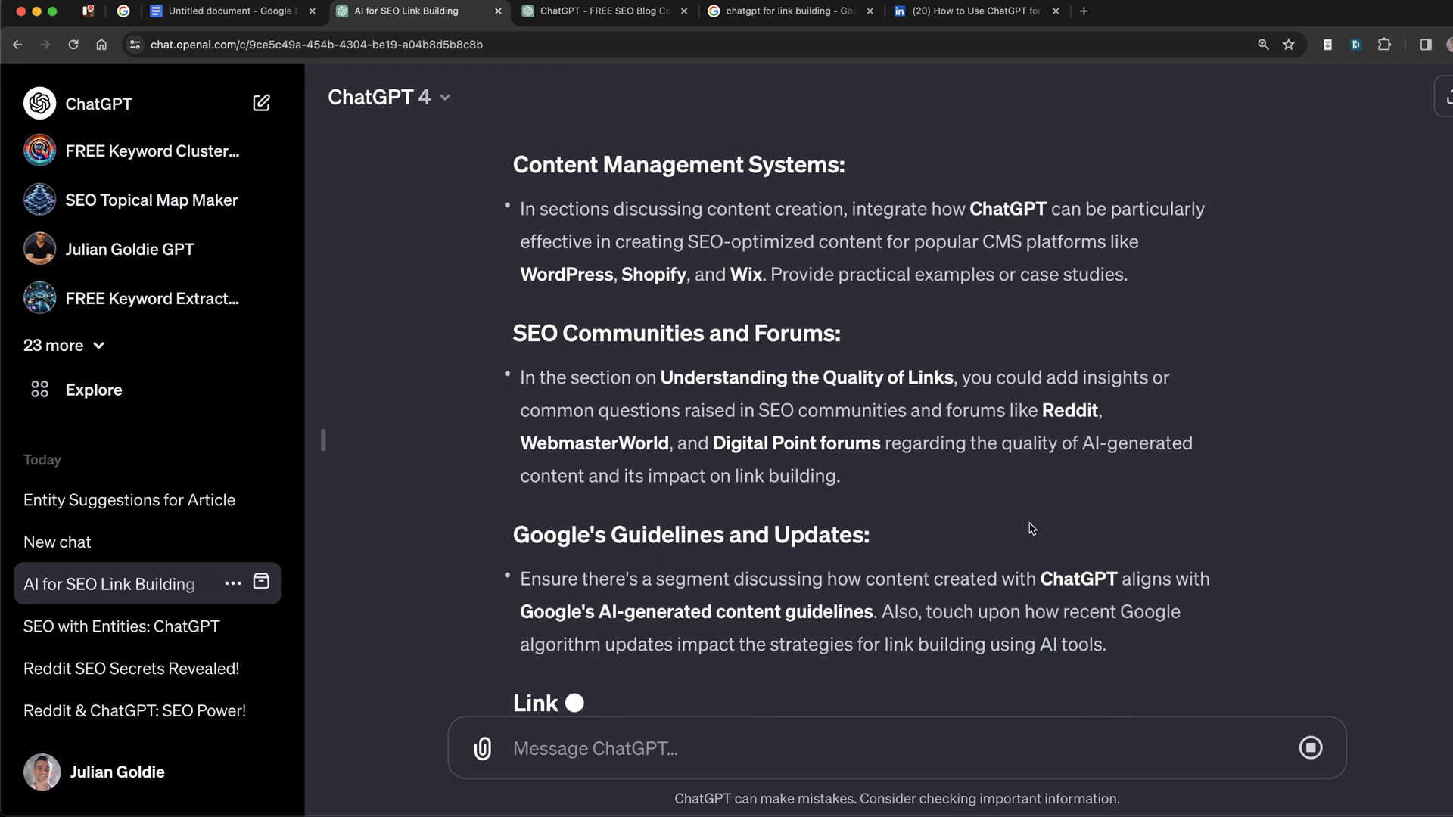
pyautogui.scroll(10, 717, 454)
pyautogui.scroll(-15, 718, 454)
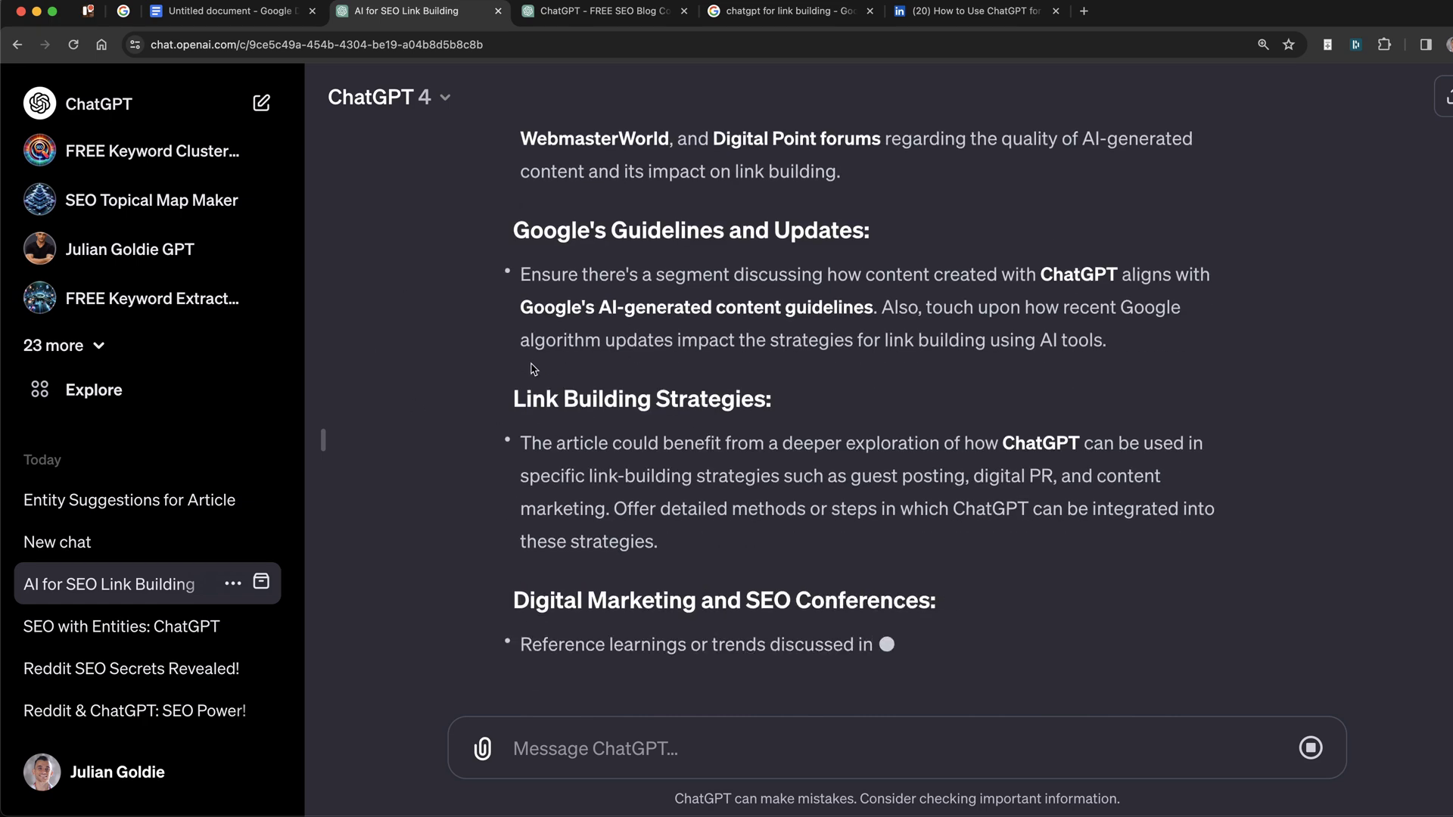
# Review the Entity Identification and Analysis prompts and the Entity Based Content Outlines section.
pyautogui.hotkey('ctrl', 'shift', 'Tab')
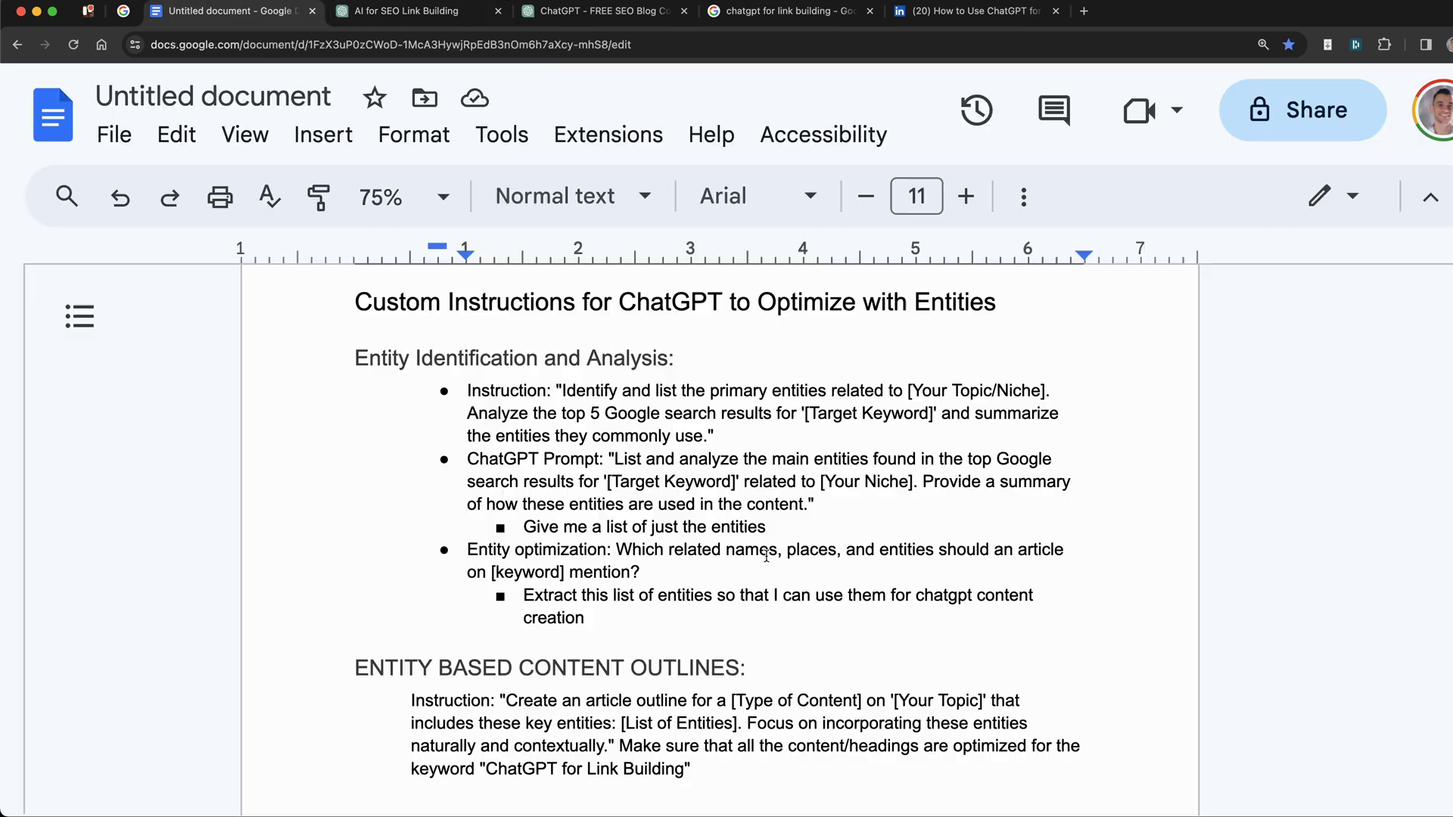
pyautogui.moveTo(326, 360); pyautogui.dragTo(901, 359)
pyautogui.click(364, 383)
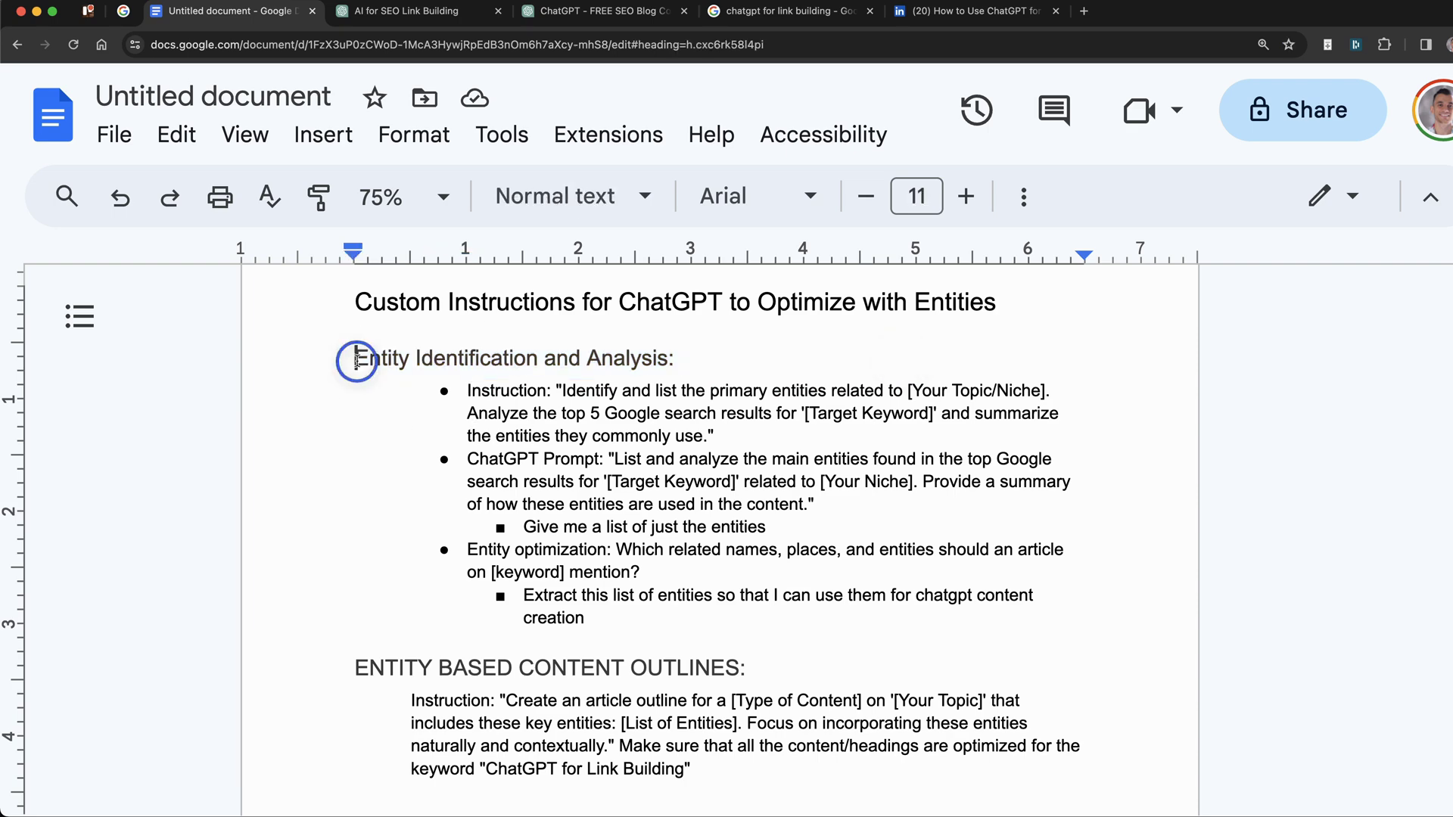
pyautogui.moveTo(357, 357); pyautogui.dragTo(871, 607)
pyautogui.scroll(-4, 171, 557)
pyautogui.moveTo(327, 376); pyautogui.dragTo(769, 497)
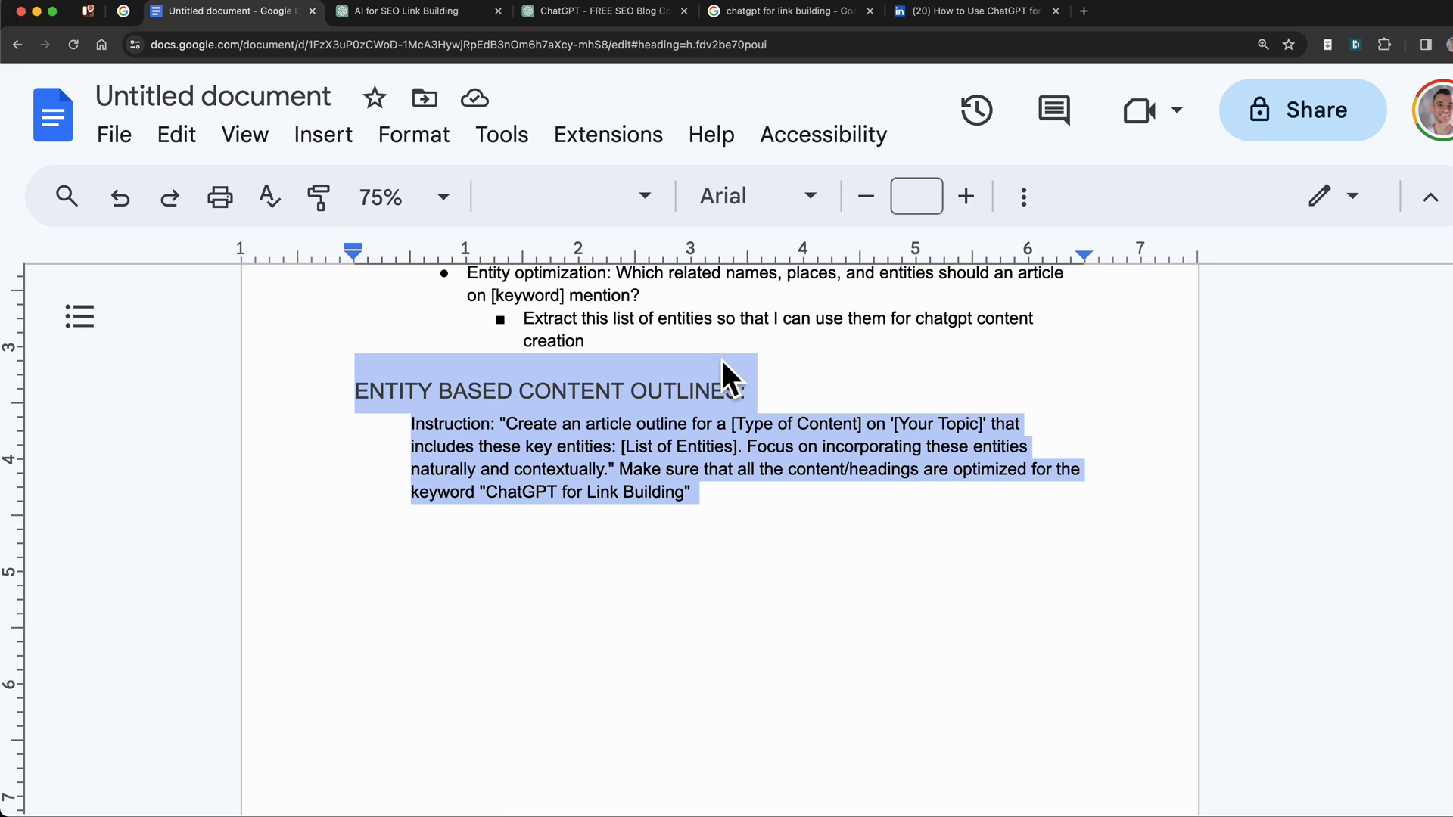
pyautogui.click(638, 424)
# Review the Entity-Based Content Creation heading in the custom instructions document.
pyautogui.scroll(-10, 678, 600)
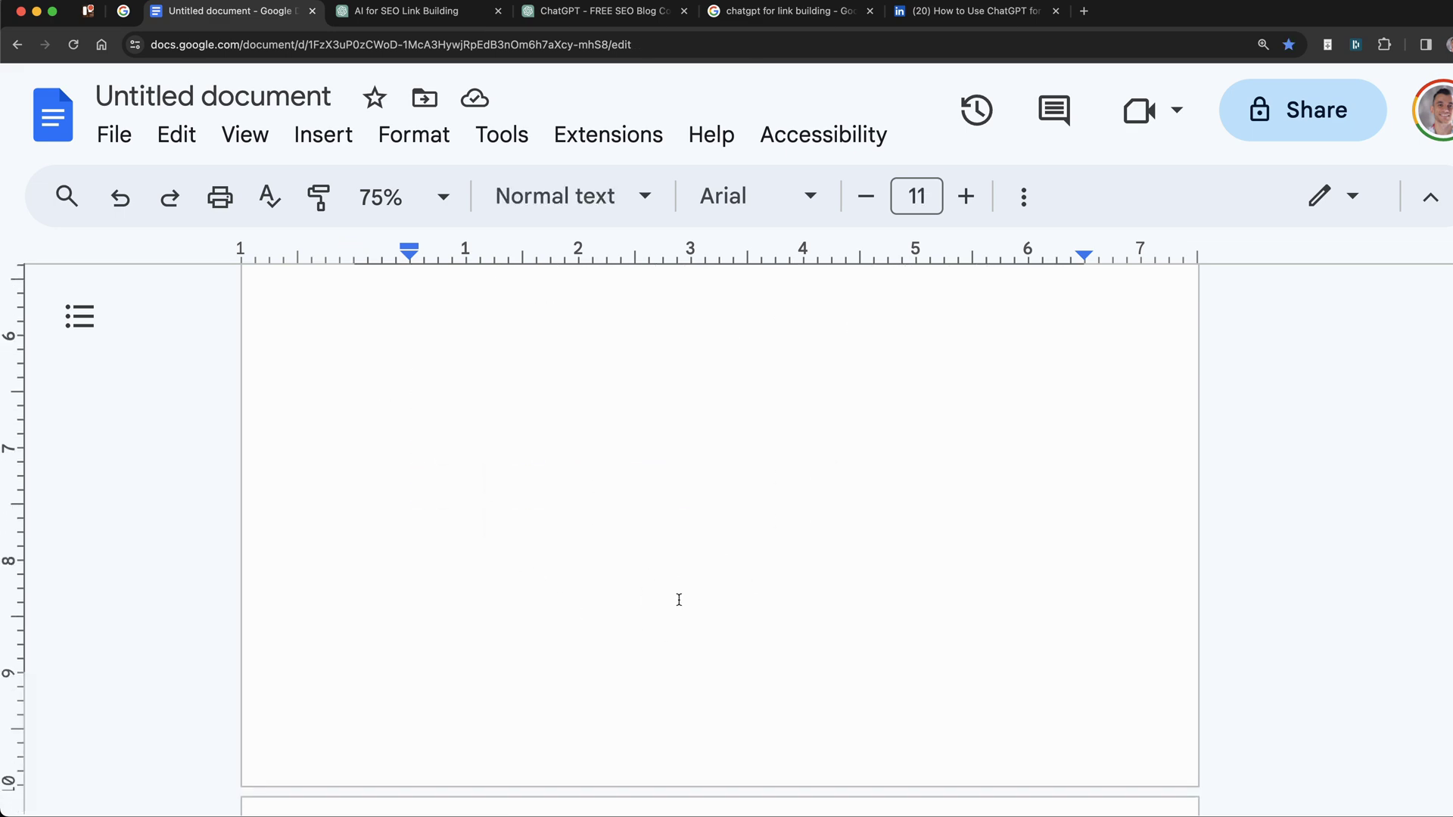
pyautogui.scroll(4, 691, 658)
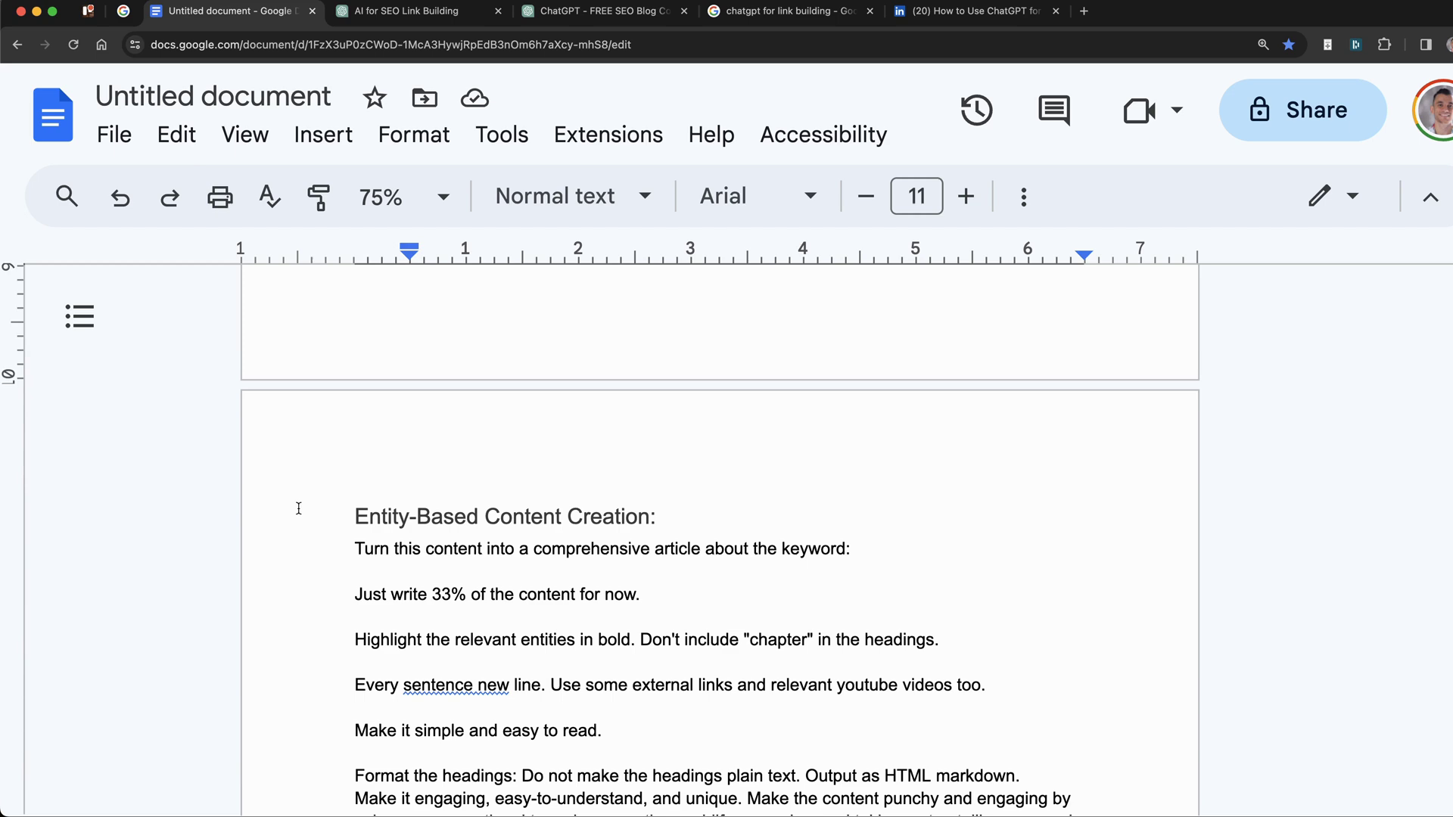
pyautogui.moveTo(298, 512); pyautogui.dragTo(739, 519)
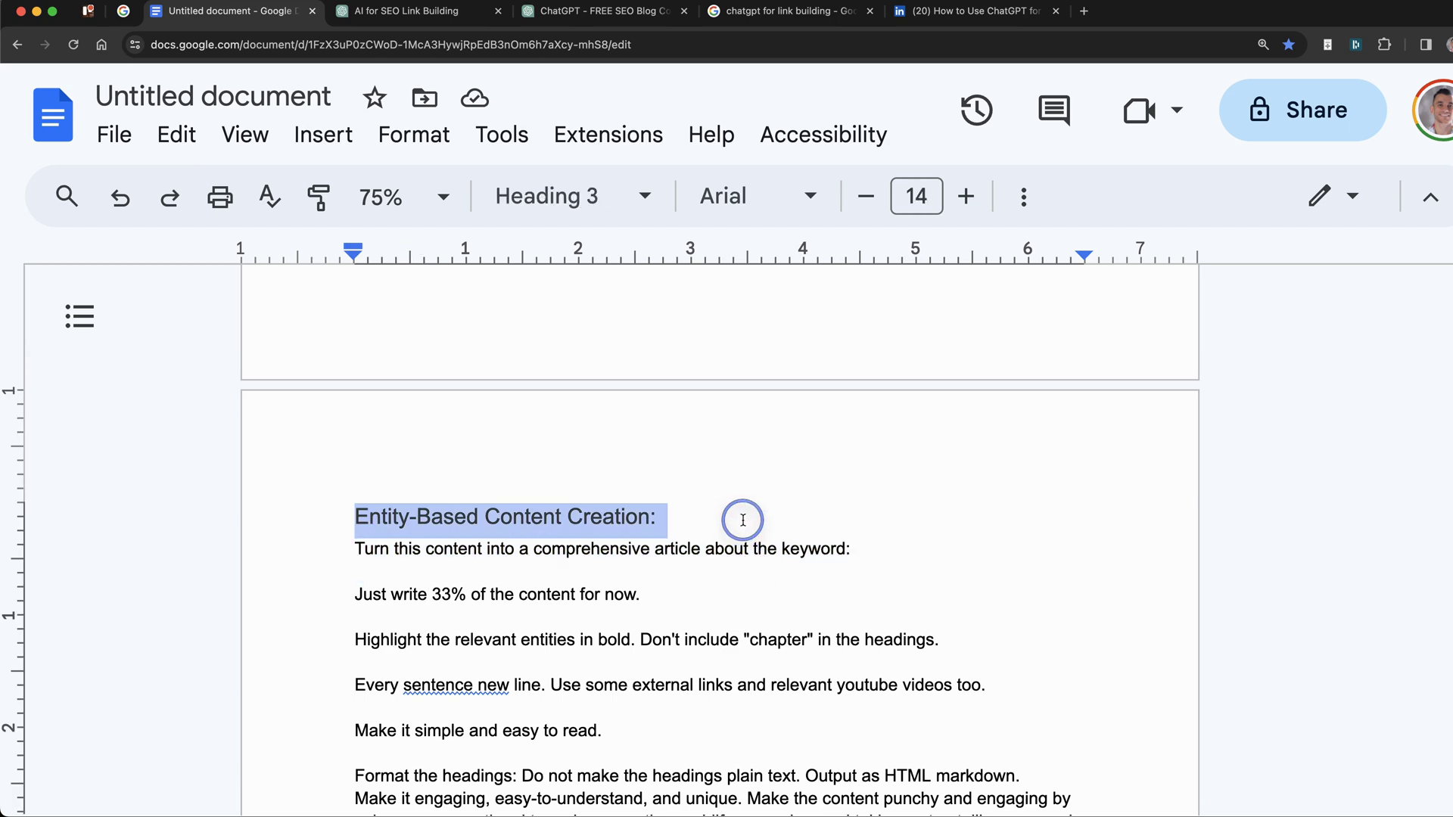
pyautogui.click(572, 496)
pyautogui.moveTo(325, 509); pyautogui.dragTo(861, 504)
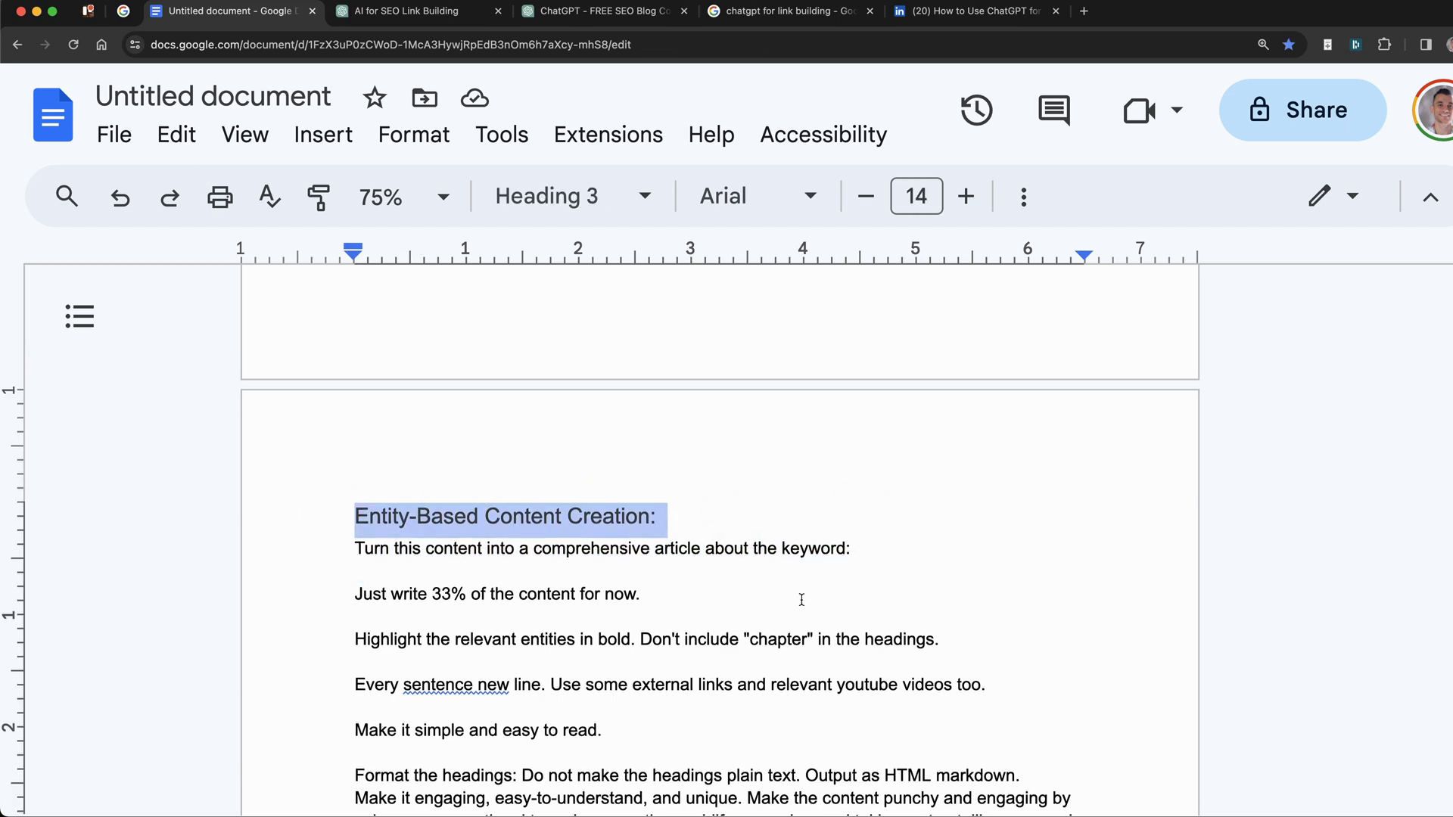
pyautogui.scroll(-4, 481, 532)
pyautogui.scroll(-15, 561, 633)
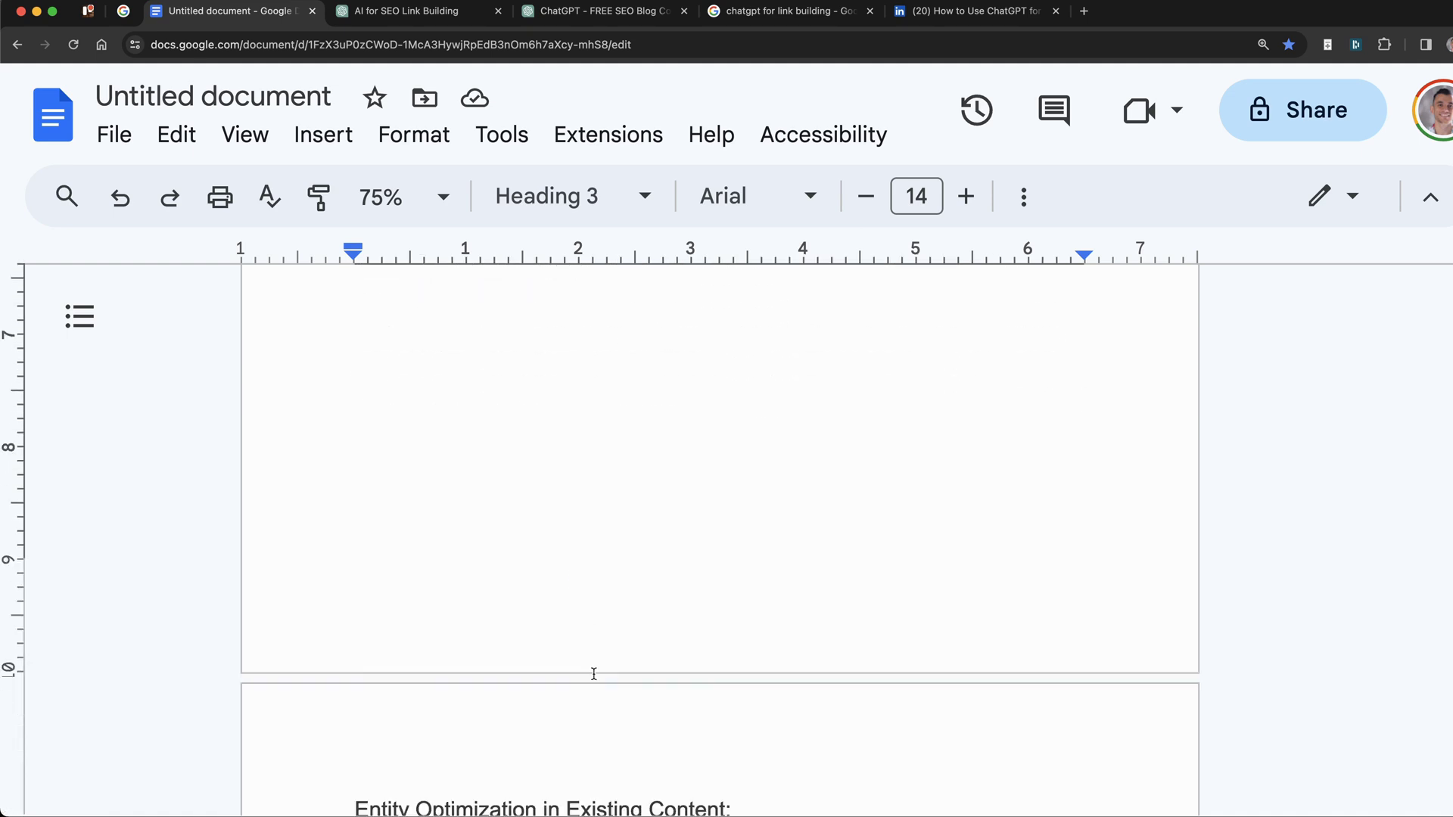
# Select from Entity Optimization in Existing Content through the meta tags section.
pyautogui.moveTo(356, 402); pyautogui.dragTo(1096, 765)
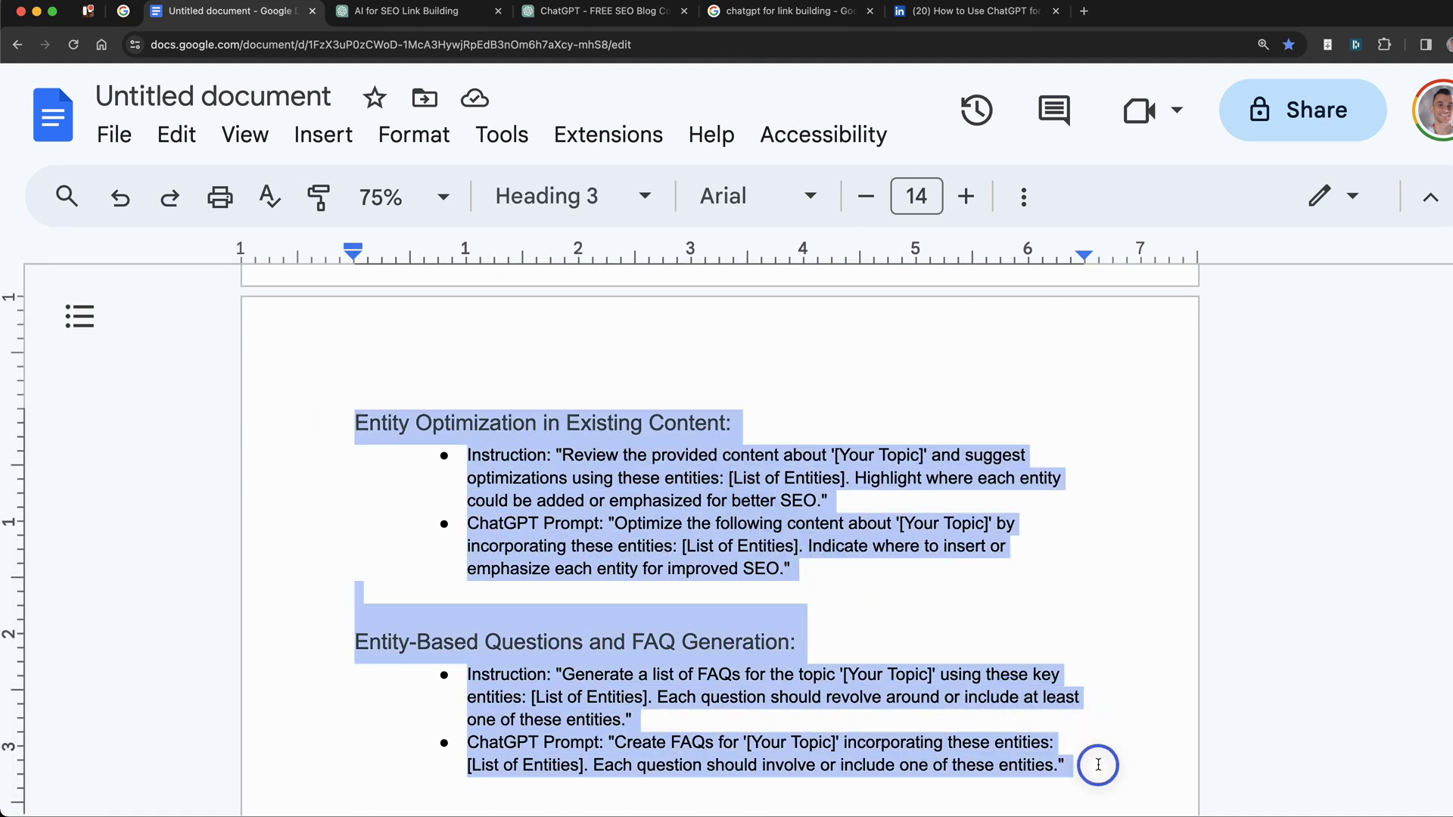
pyautogui.scroll(-3, 748, 734)
pyautogui.keyDown('shift'); pyautogui.click(704, 792); pyautogui.keyUp('shift')
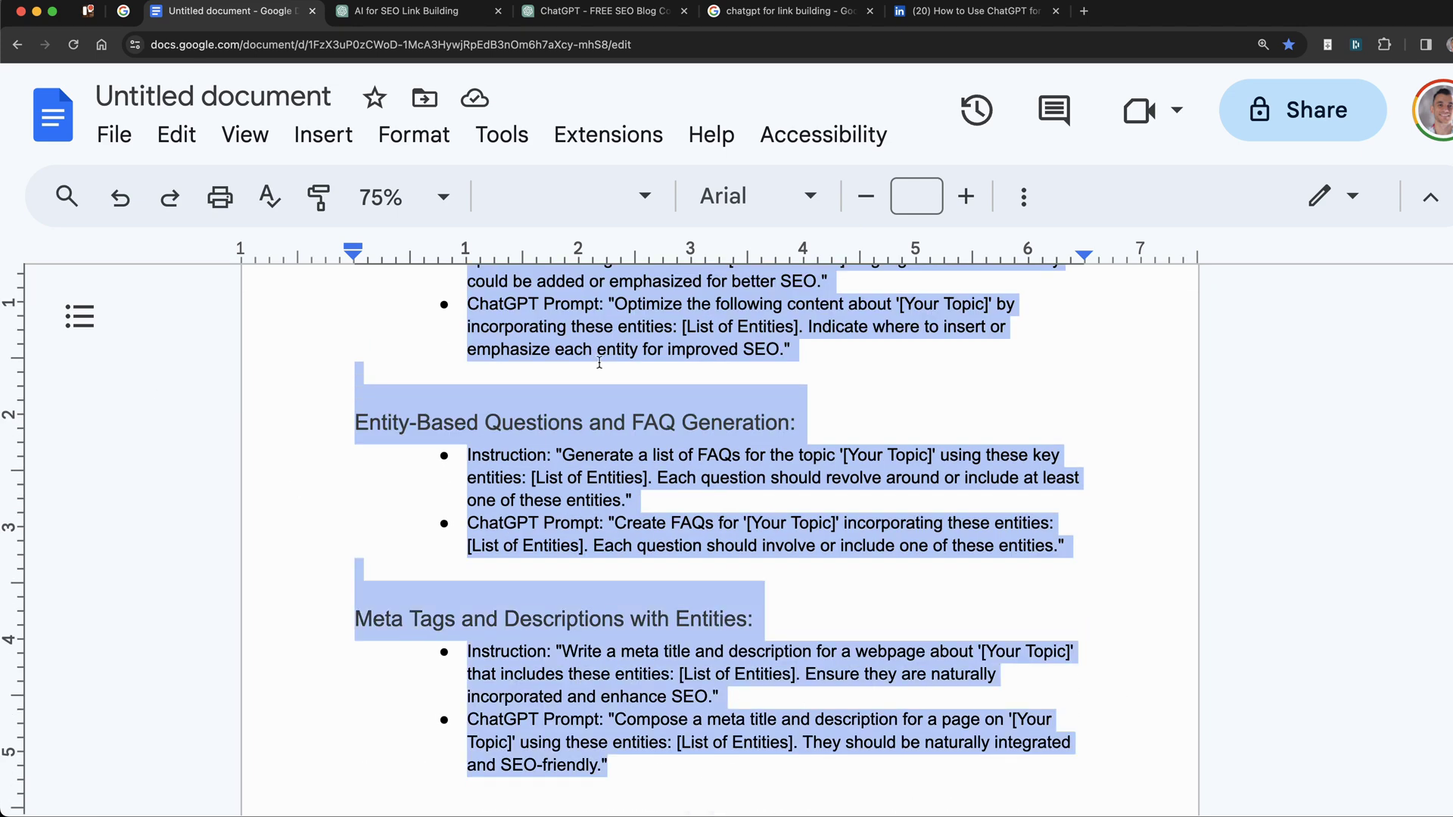
pyautogui.scroll(4, 663, 558)
# Delete the selected prompt sections and review the Reduced Search Relevance bullet.
pyautogui.press('BackSpace')
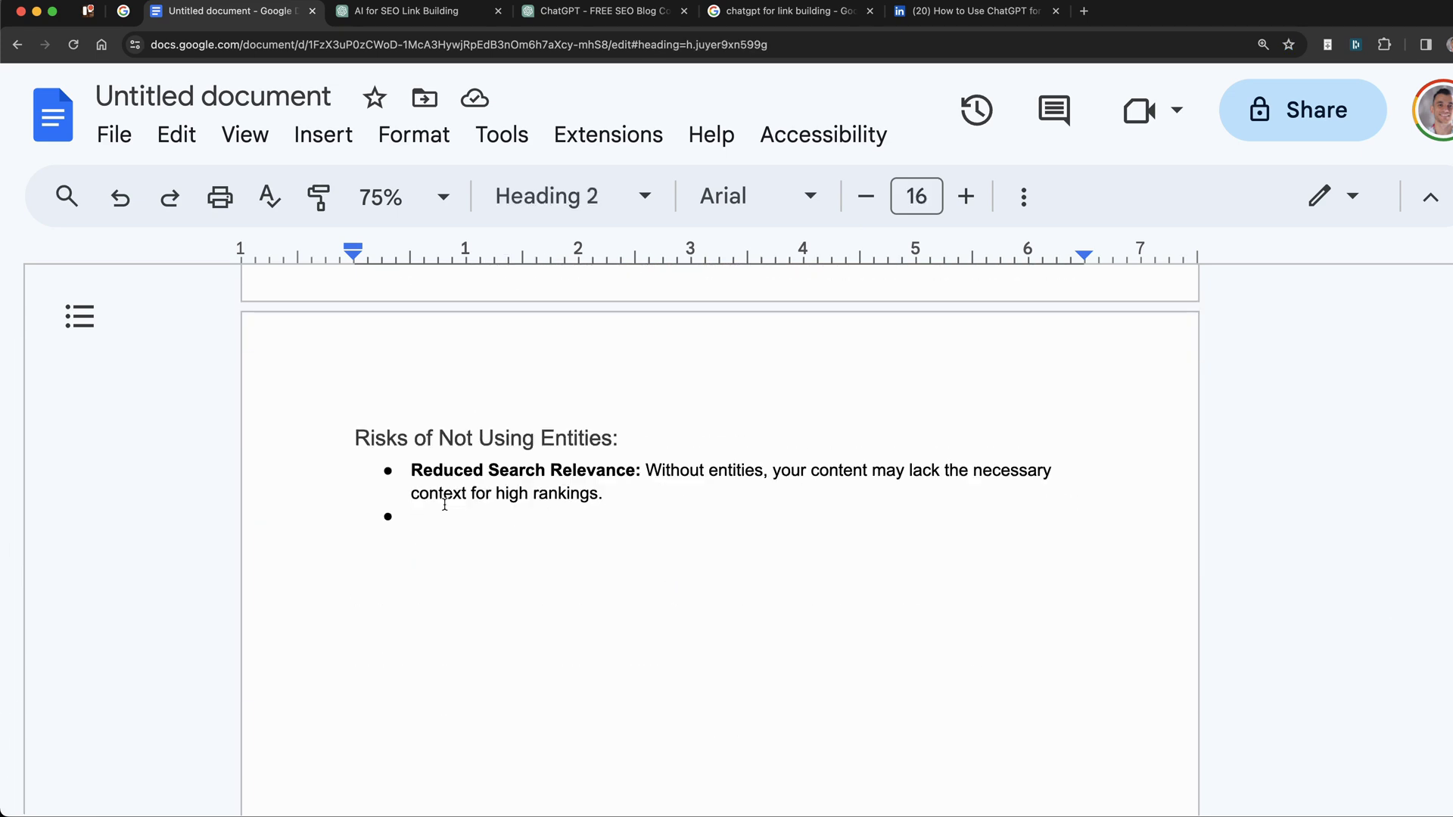
pyautogui.moveTo(309, 434); pyautogui.dragTo(832, 394)
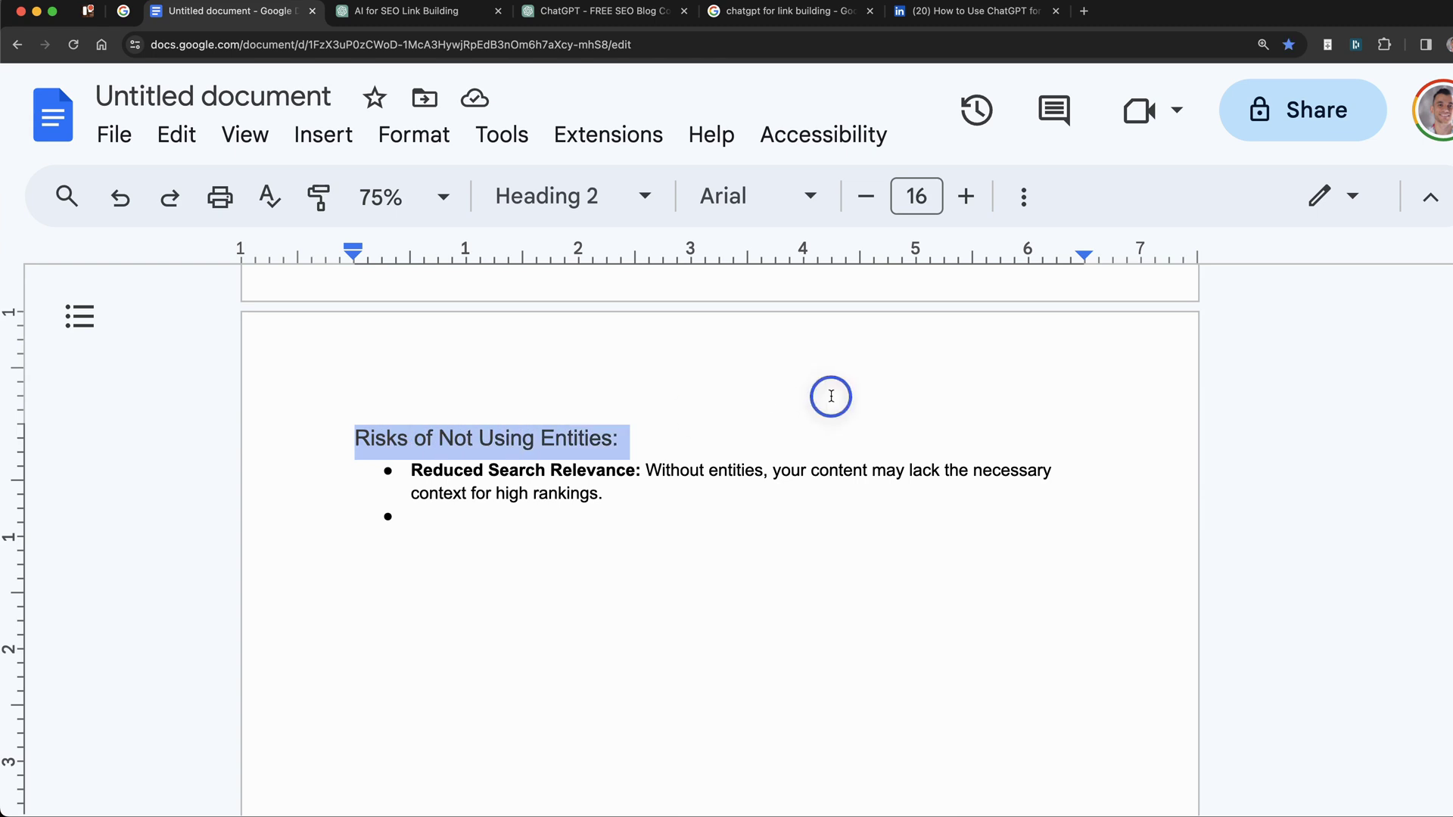
pyautogui.moveTo(406, 474); pyautogui.dragTo(645, 470)
pyautogui.click(632, 533)
pyautogui.tripleClick(655, 490)
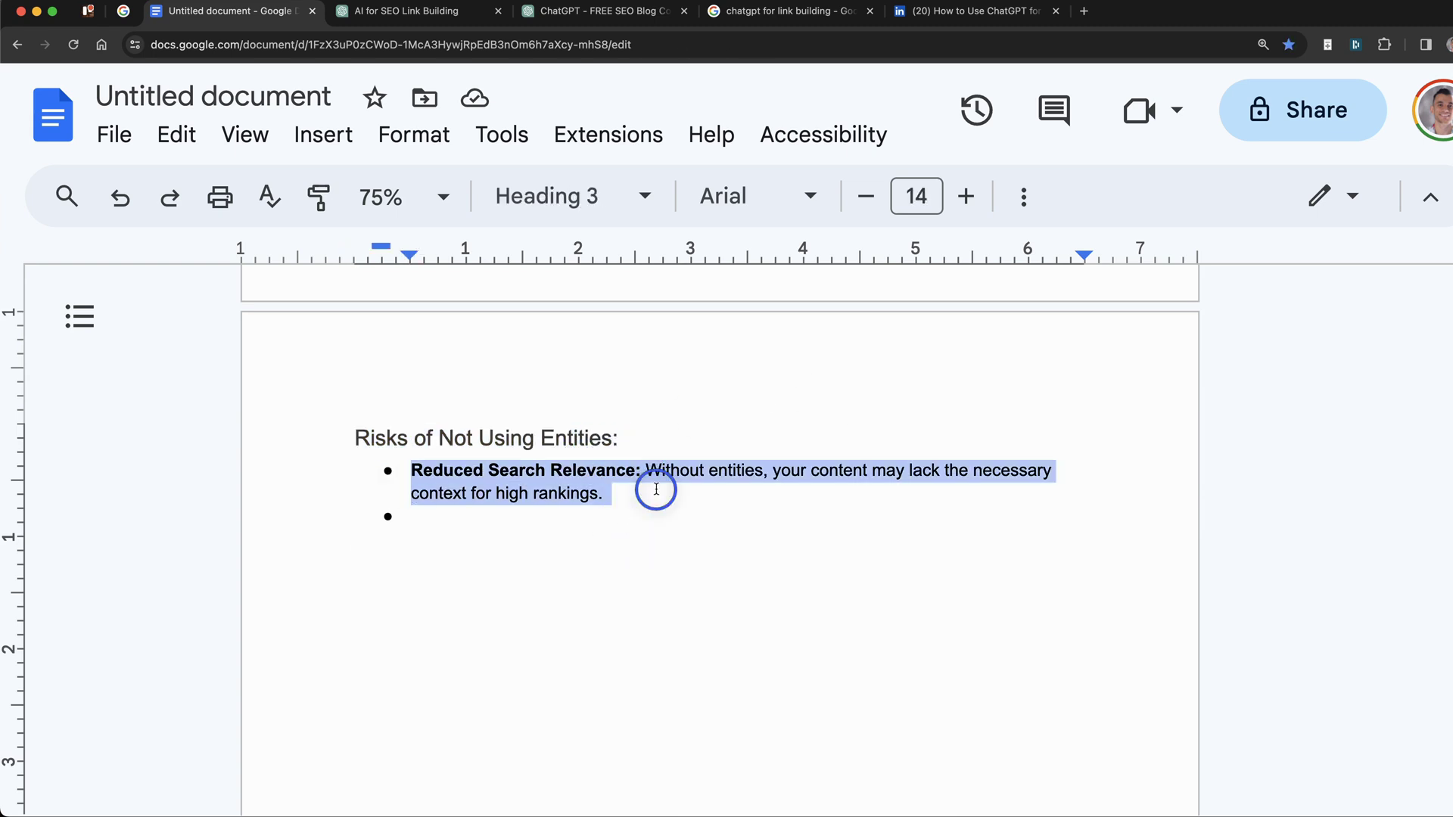
pyautogui.click(656, 489)
# Paste the 'Inability to Compete in Semantic Search' bullet into the empty second bullet.
pyautogui.click(646, 470)
pyautogui.moveTo(646, 470); pyautogui.dragTo(421, 467)
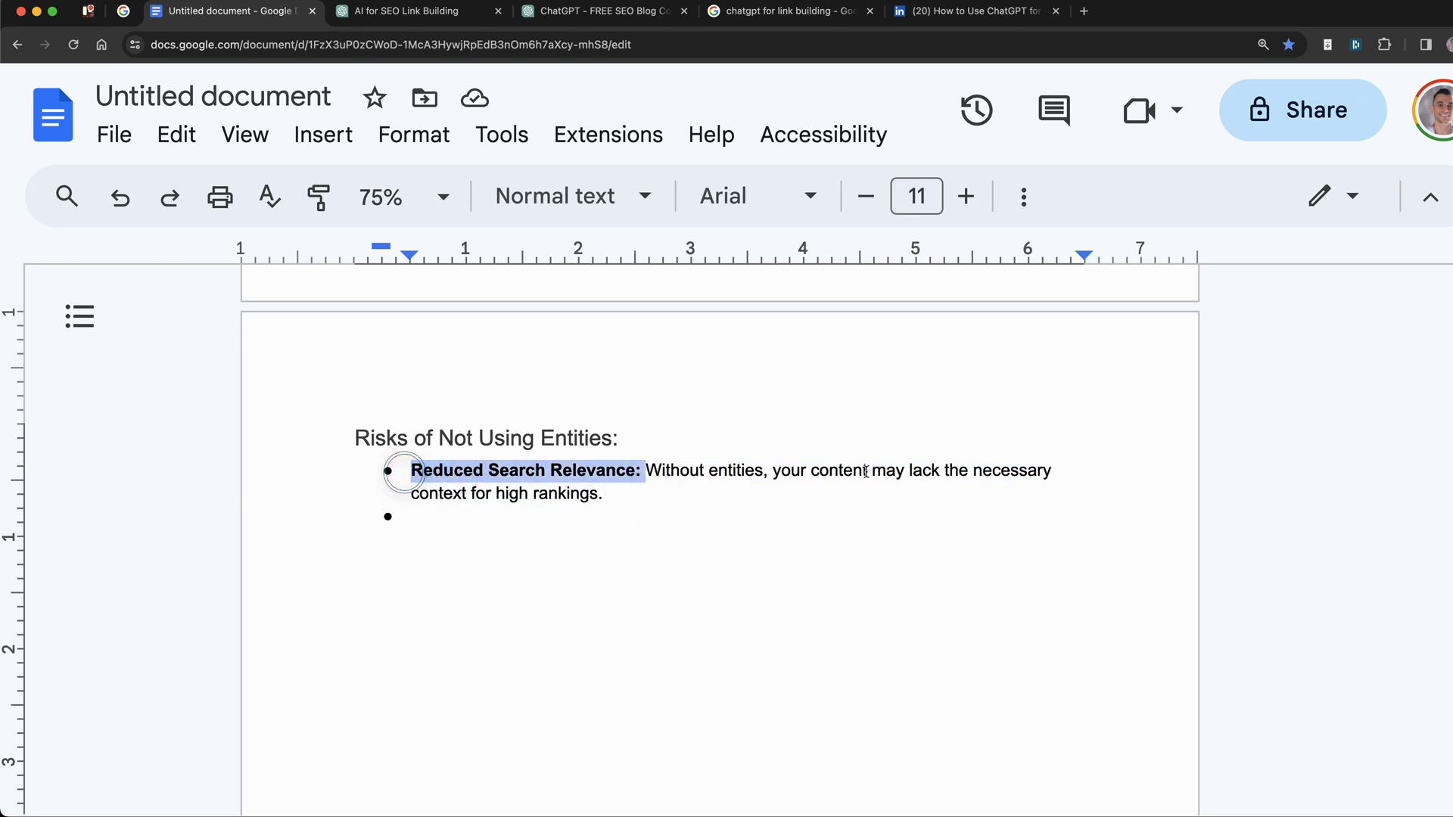
pyautogui.click(633, 534)
pyautogui.click(620, 520)
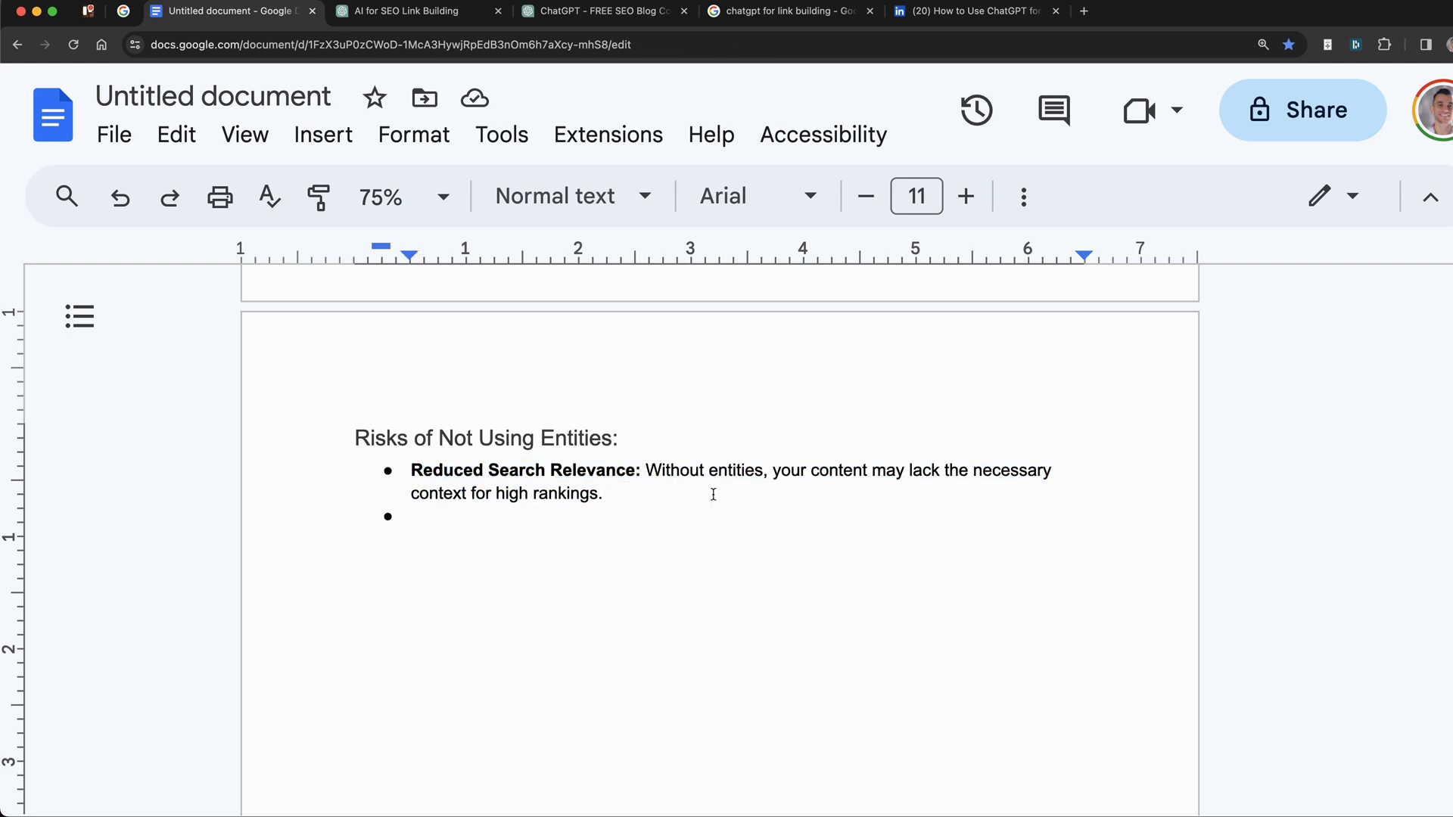
pyautogui.moveTo(639, 509)
pyautogui.mouseDown()
pyautogui.moveTo(408, 432)
pyautogui.moveTo(325, 439)
pyautogui.moveTo(629, 495)
pyautogui.mouseUp()
pyautogui.write('Inability to Compete in Semantic Search: As search engines evolve, semantic understanding becomes crucial, and entities are key to this.')
# Check the pasted Inability to Compete label and the full Risks of Not Using Entities section.
pyautogui.moveTo(411, 517); pyautogui.dragTo(739, 515)
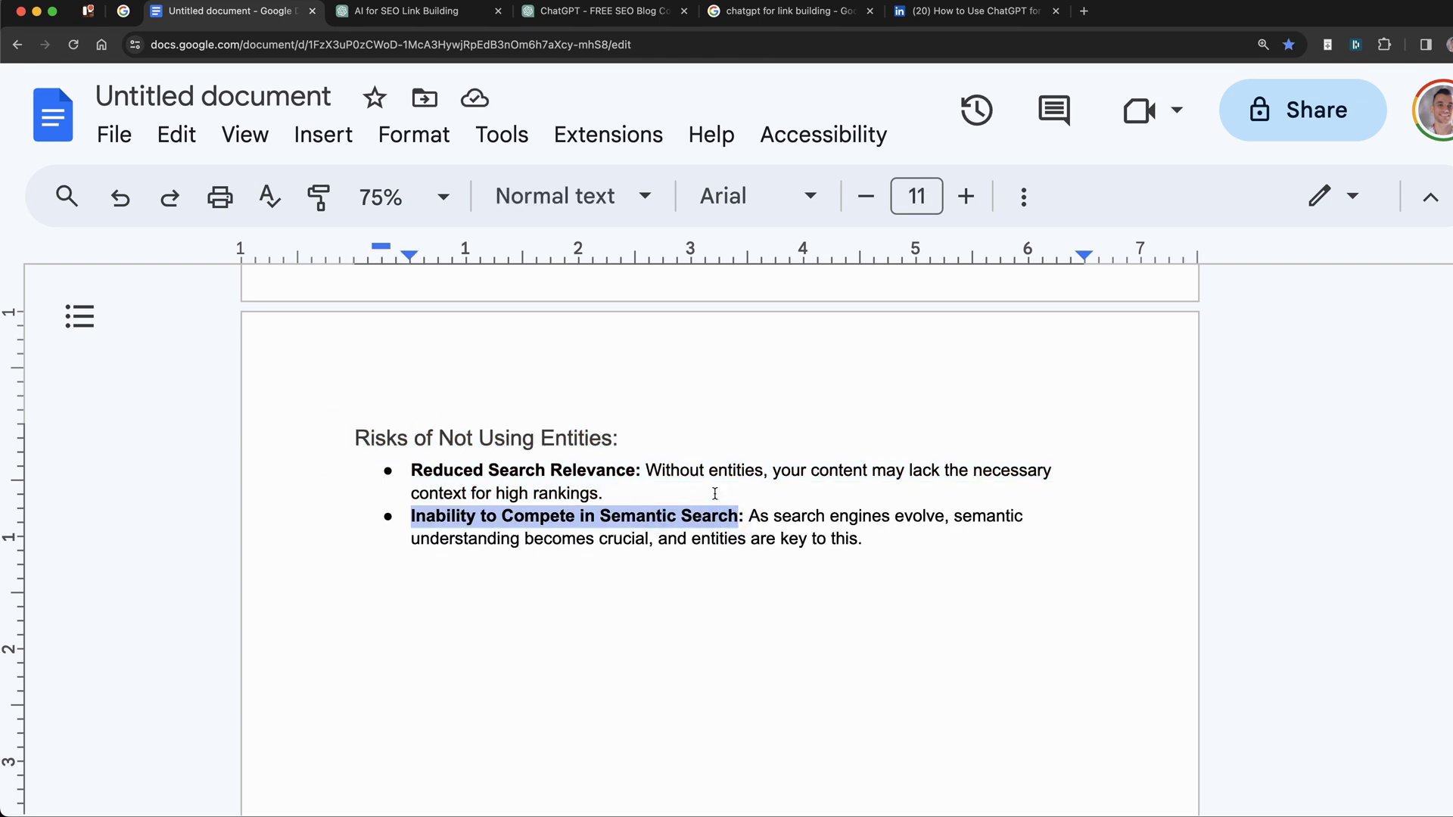
pyautogui.click(704, 530)
pyautogui.moveTo(893, 537); pyautogui.dragTo(735, 551)
pyautogui.click(389, 457)
pyautogui.click(302, 435)
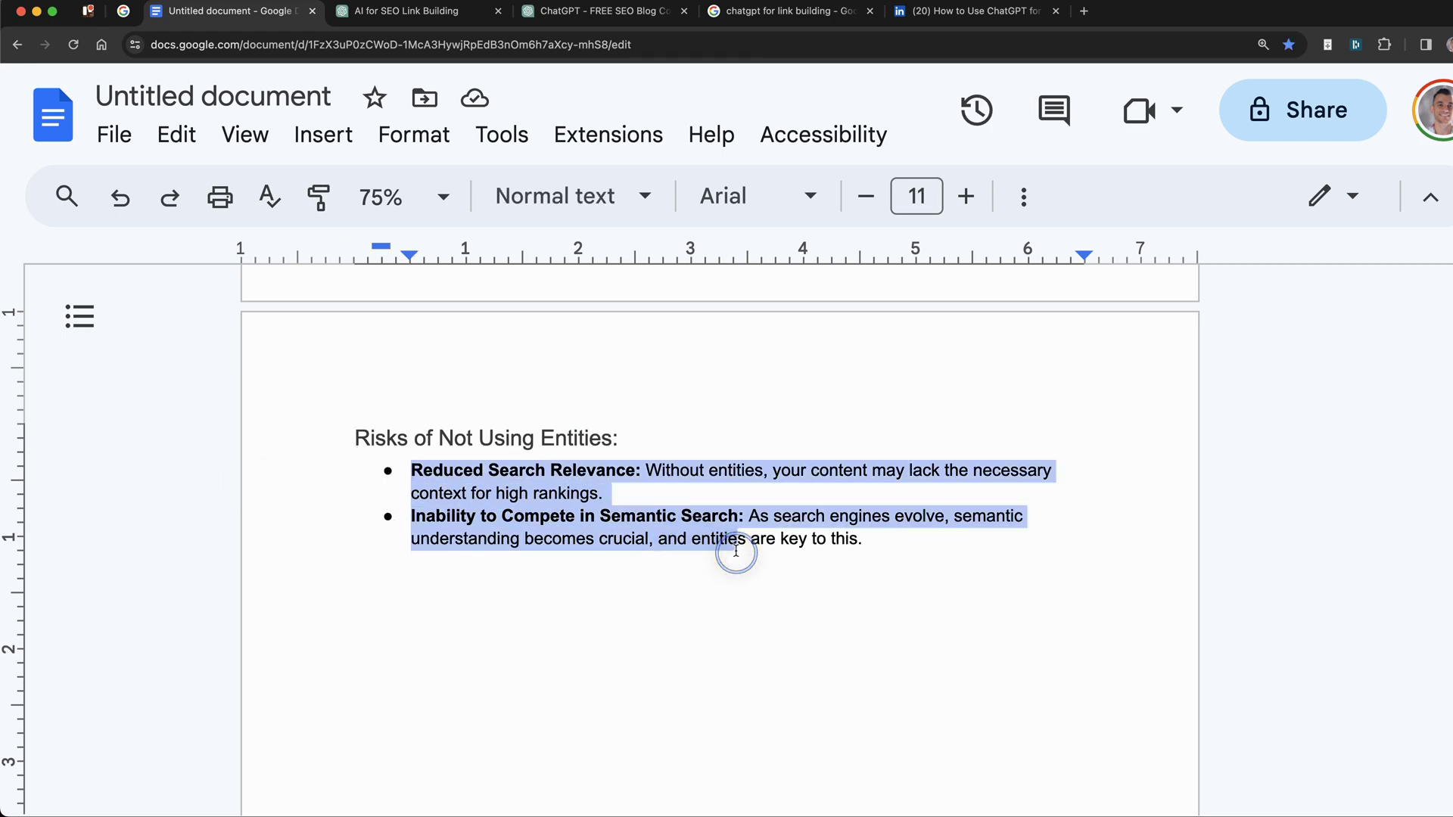
pyautogui.click(735, 551)
# Scroll down to the Custom Instructions heading and the Entity sections below it.
pyautogui.scroll(-10, 739, 590)
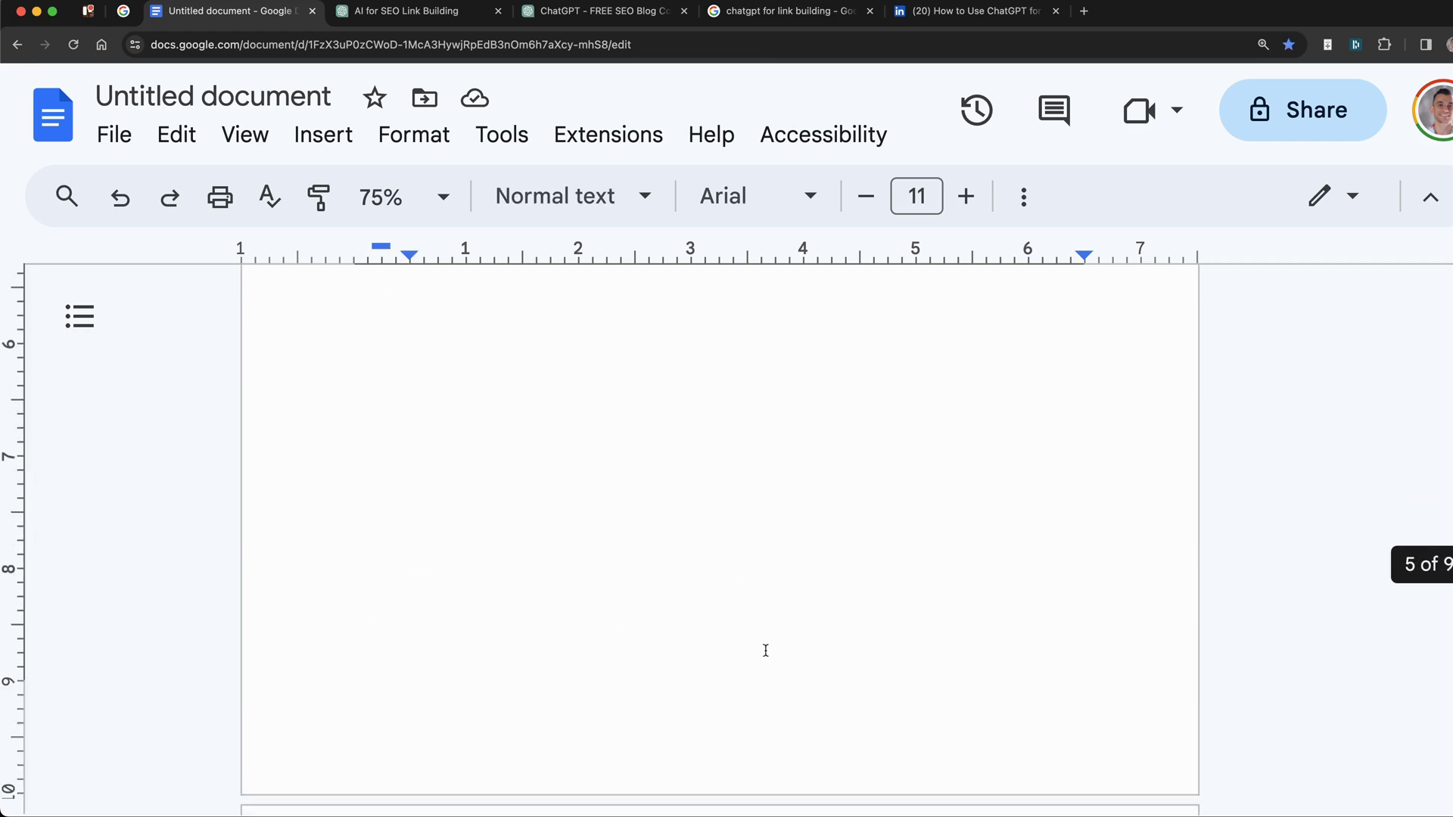
pyautogui.scroll(-10, 766, 651)
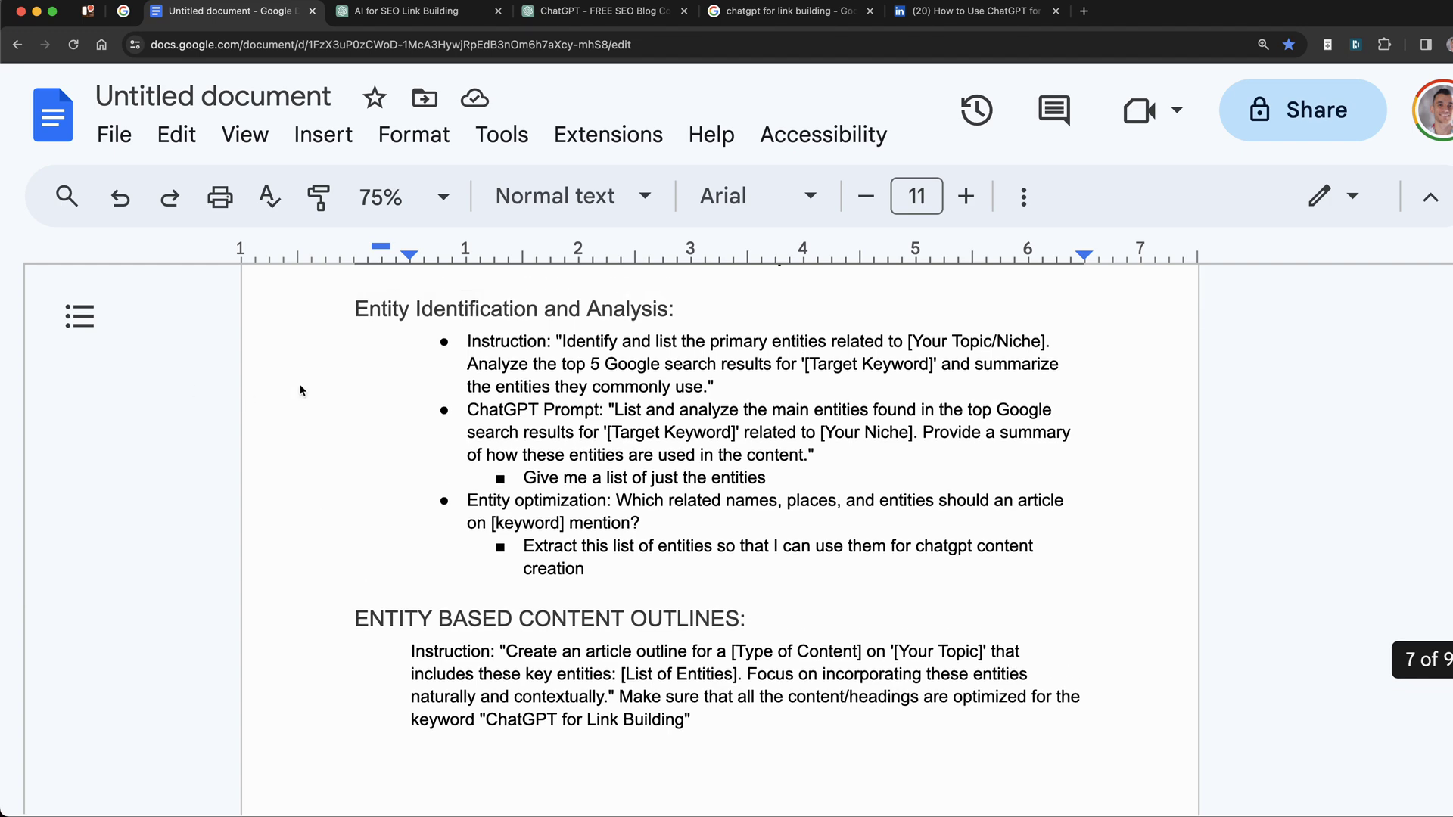
pyautogui.scroll(4, 325, 394)
pyautogui.click(324, 568)
pyautogui.scroll(-2, 325, 568)
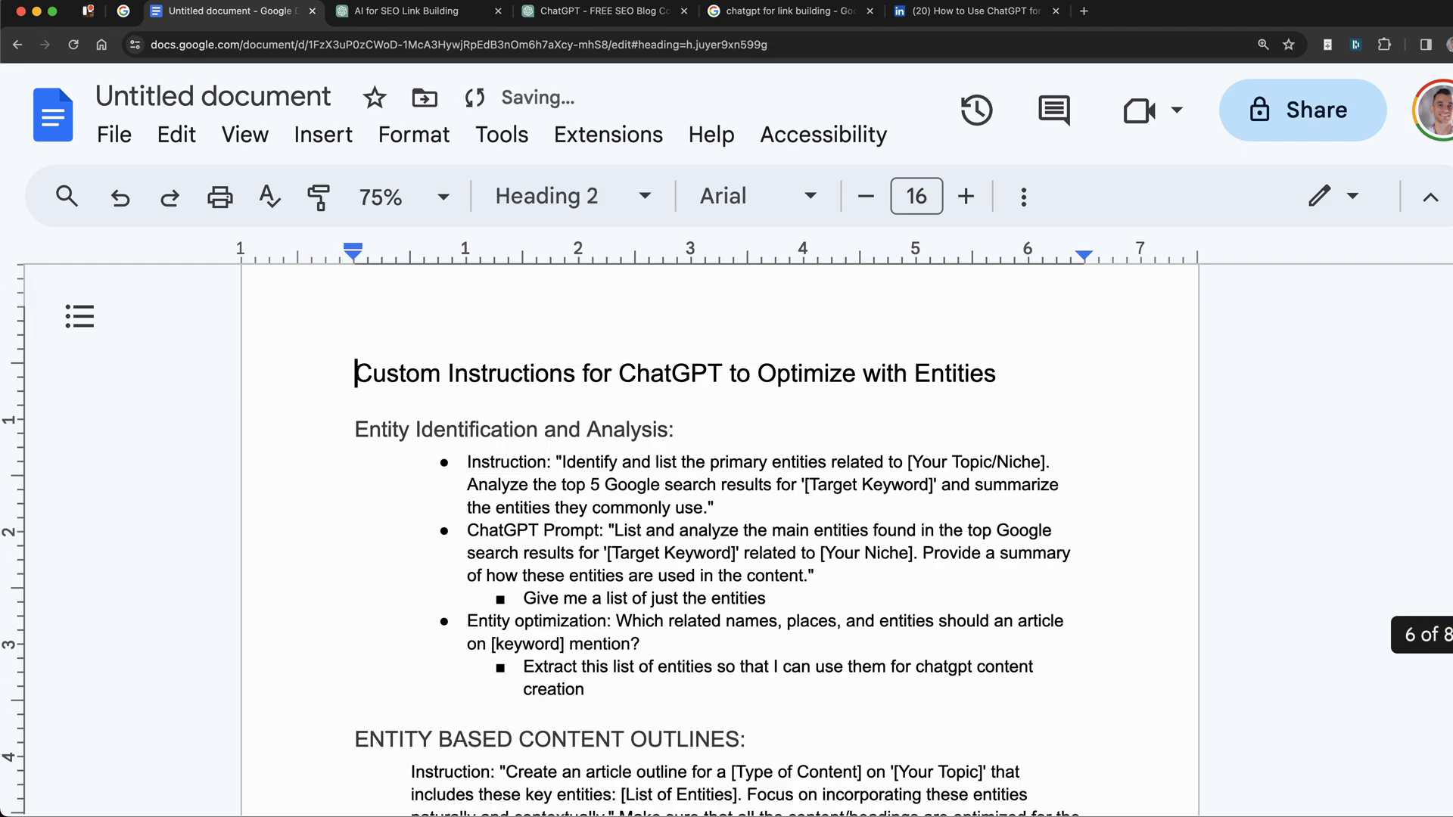
pyautogui.scroll(-4, 404, 583)
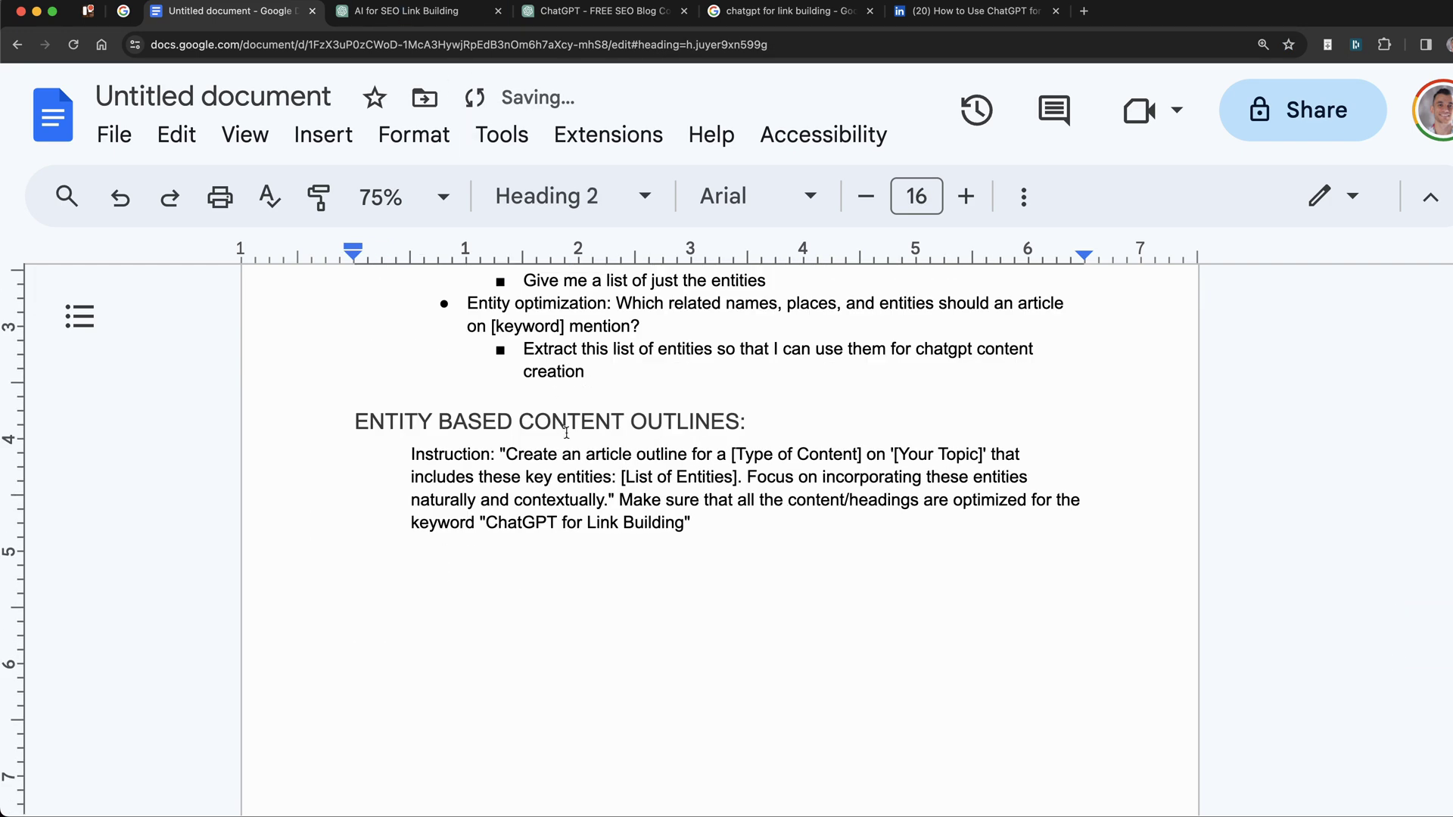
pyautogui.scroll(6, 566, 433)
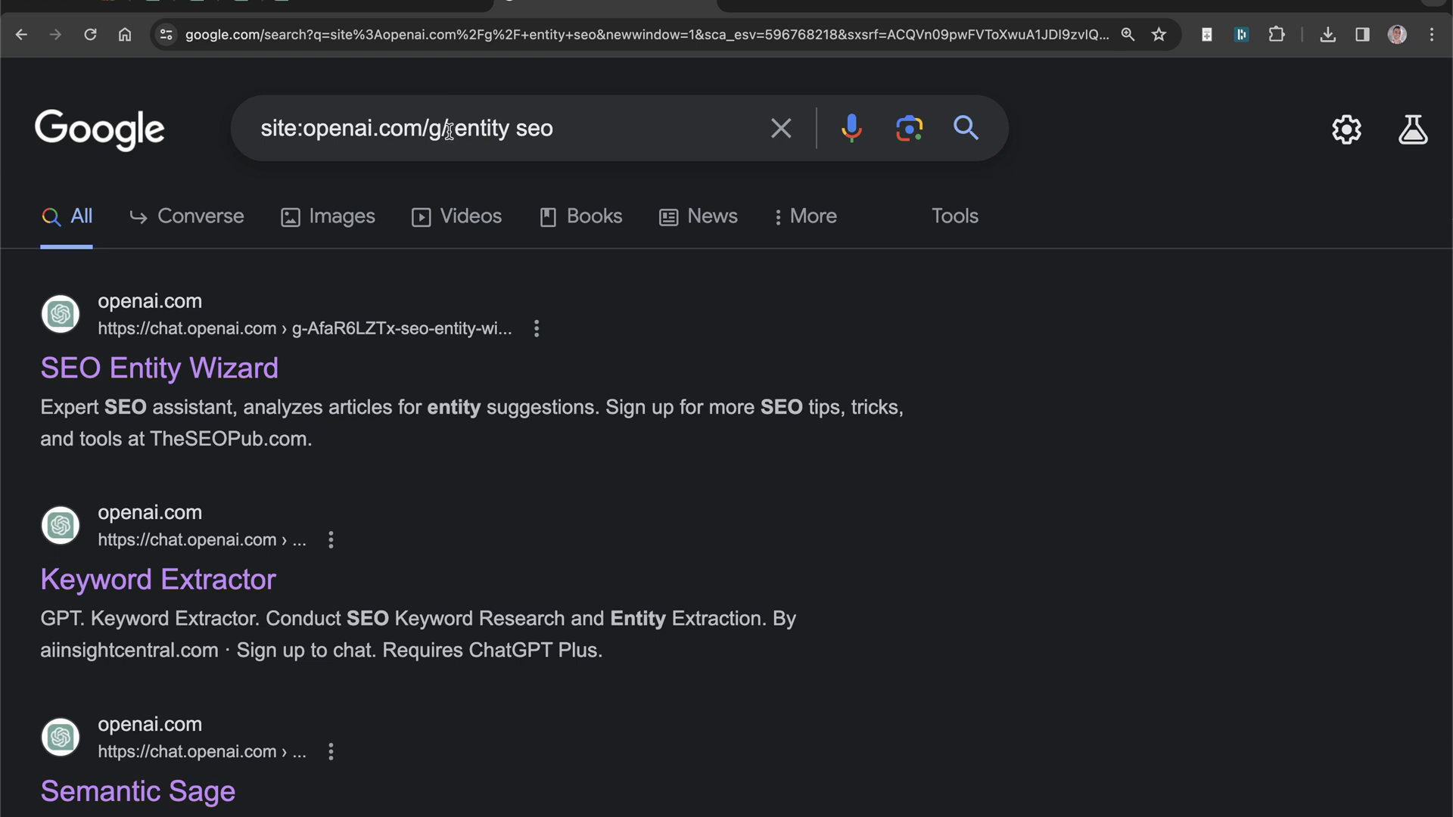
# Highlight the 'site:openai.com/g/' and 'entity seo' parts of the search query.
pyautogui.moveTo(451, 129); pyautogui.dragTo(256, 142)
pyautogui.click(597, 130)
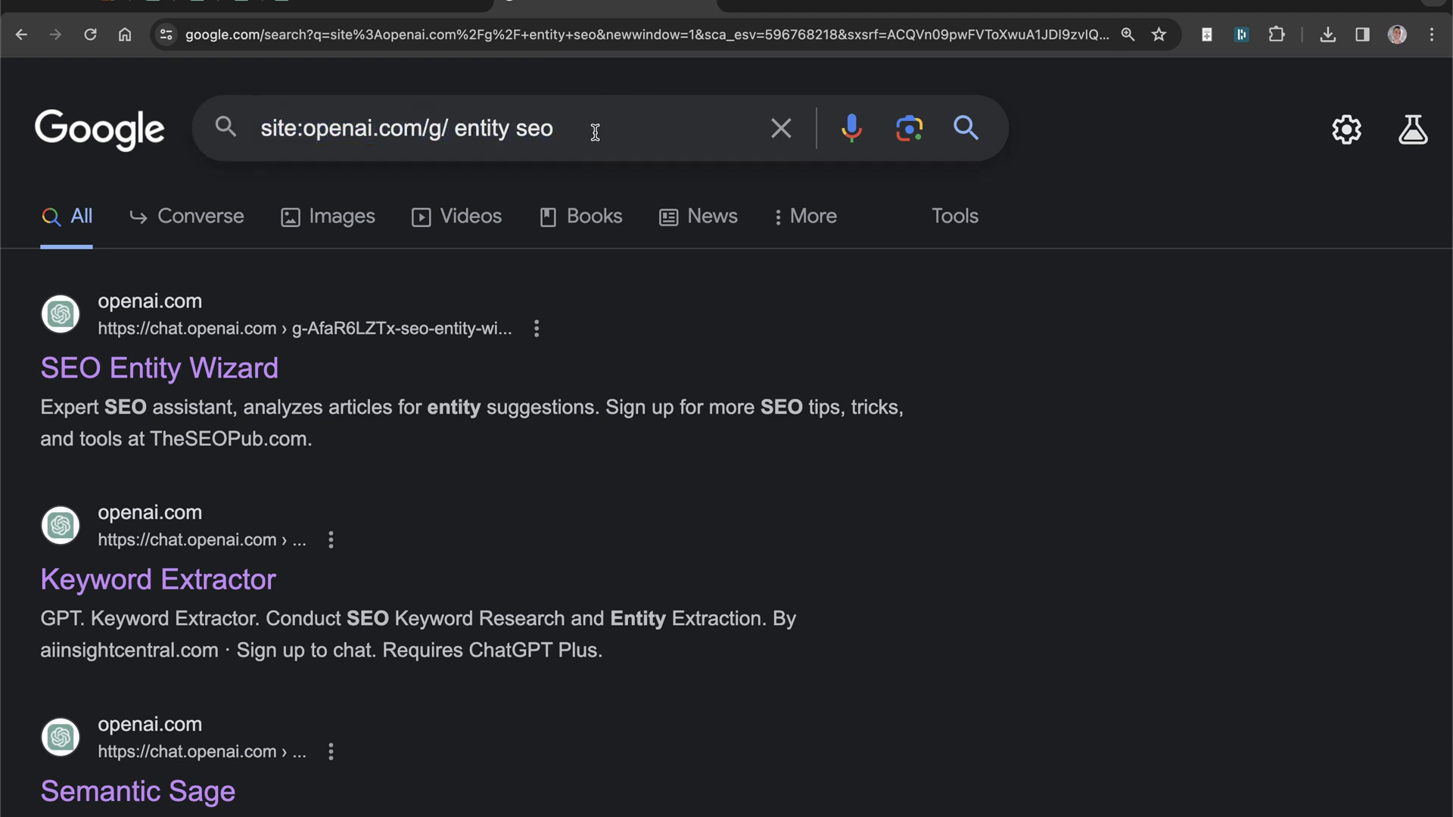
pyautogui.moveTo(594, 129); pyautogui.dragTo(488, 123)
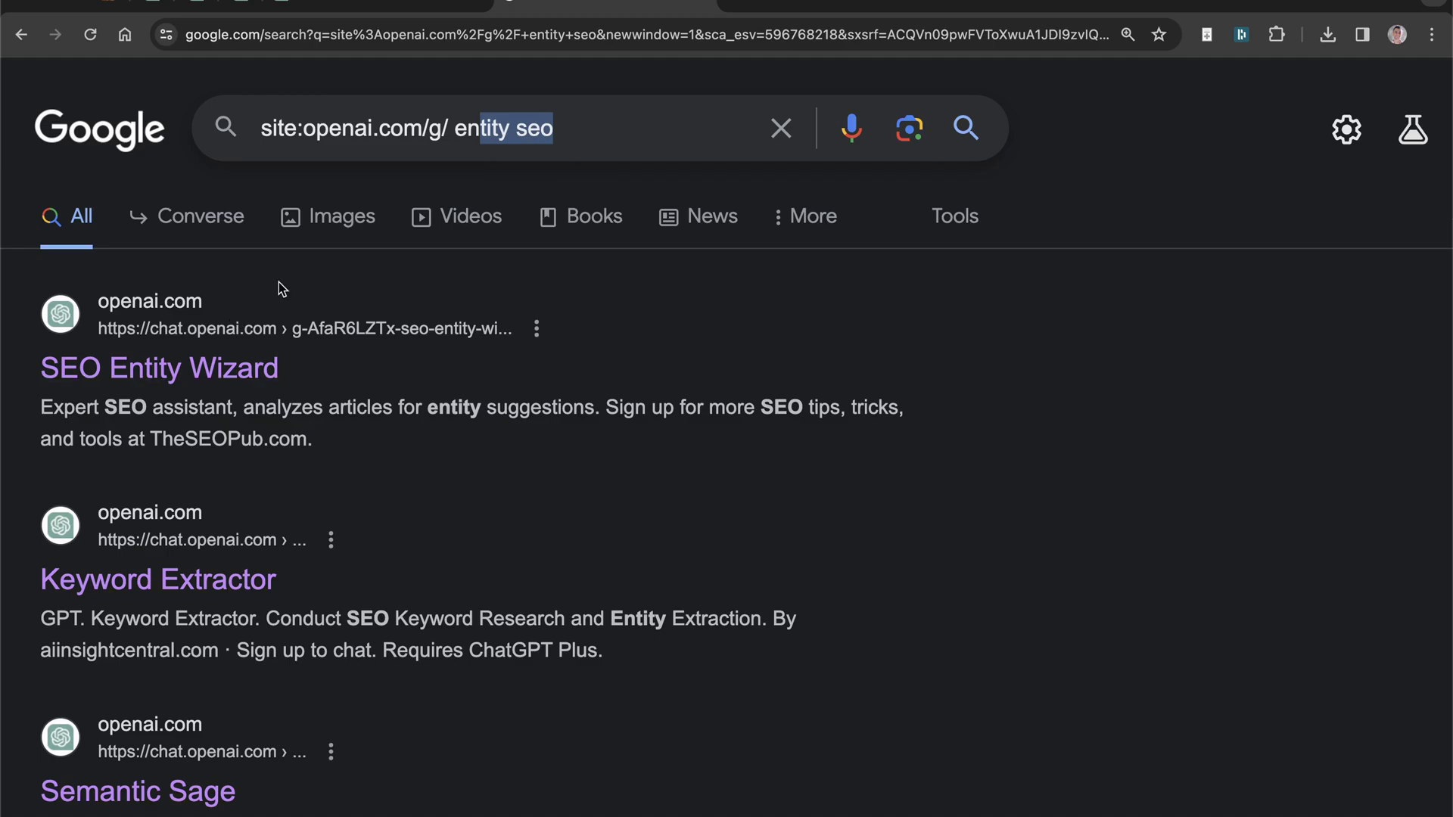
# Paste the forum backlinks article address into the SEO Entity Wizard chat and send it.
pyautogui.click(379, 9)
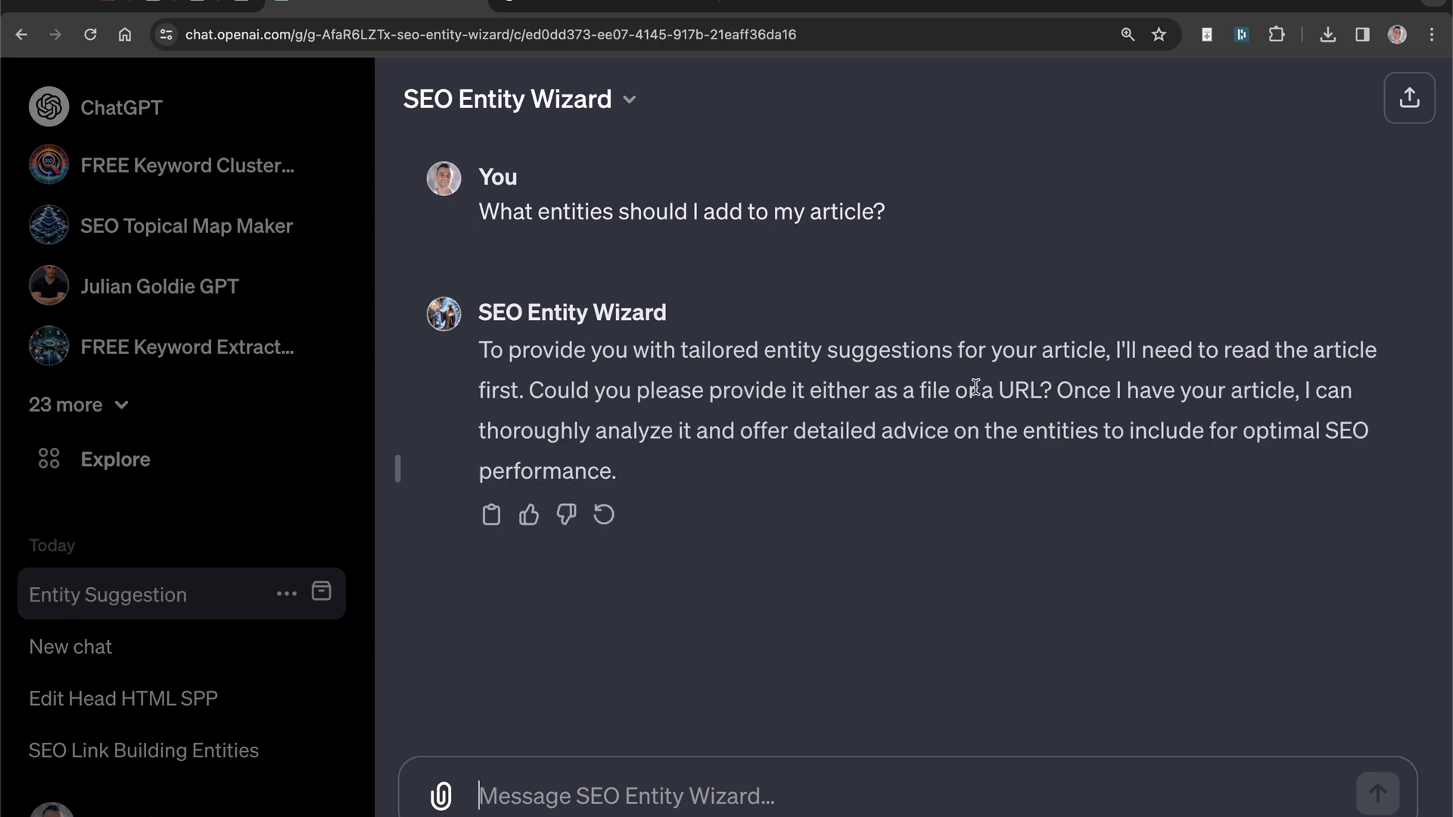
pyautogui.hotkey('ctrl', 't')
pyautogui.hotkey('ctrl', 'w')
pyautogui.write('https://juliangoldie.com/forum-backlinks/')
pyautogui.press('Return')
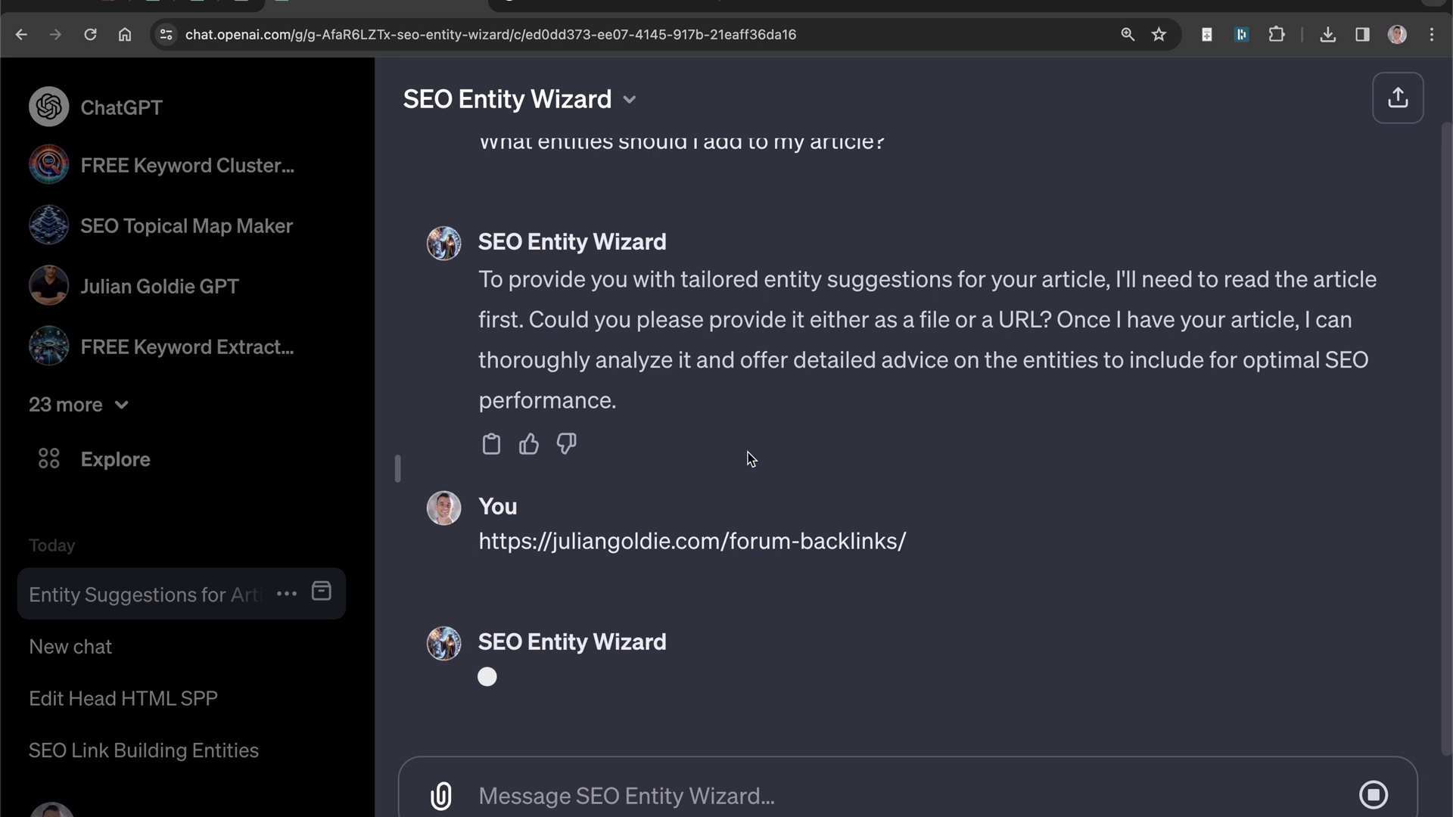
# Start a new message to the wizard and follow its streaming entity reply.
pyautogui.moveTo(915, 512); pyautogui.dragTo(729, 517)
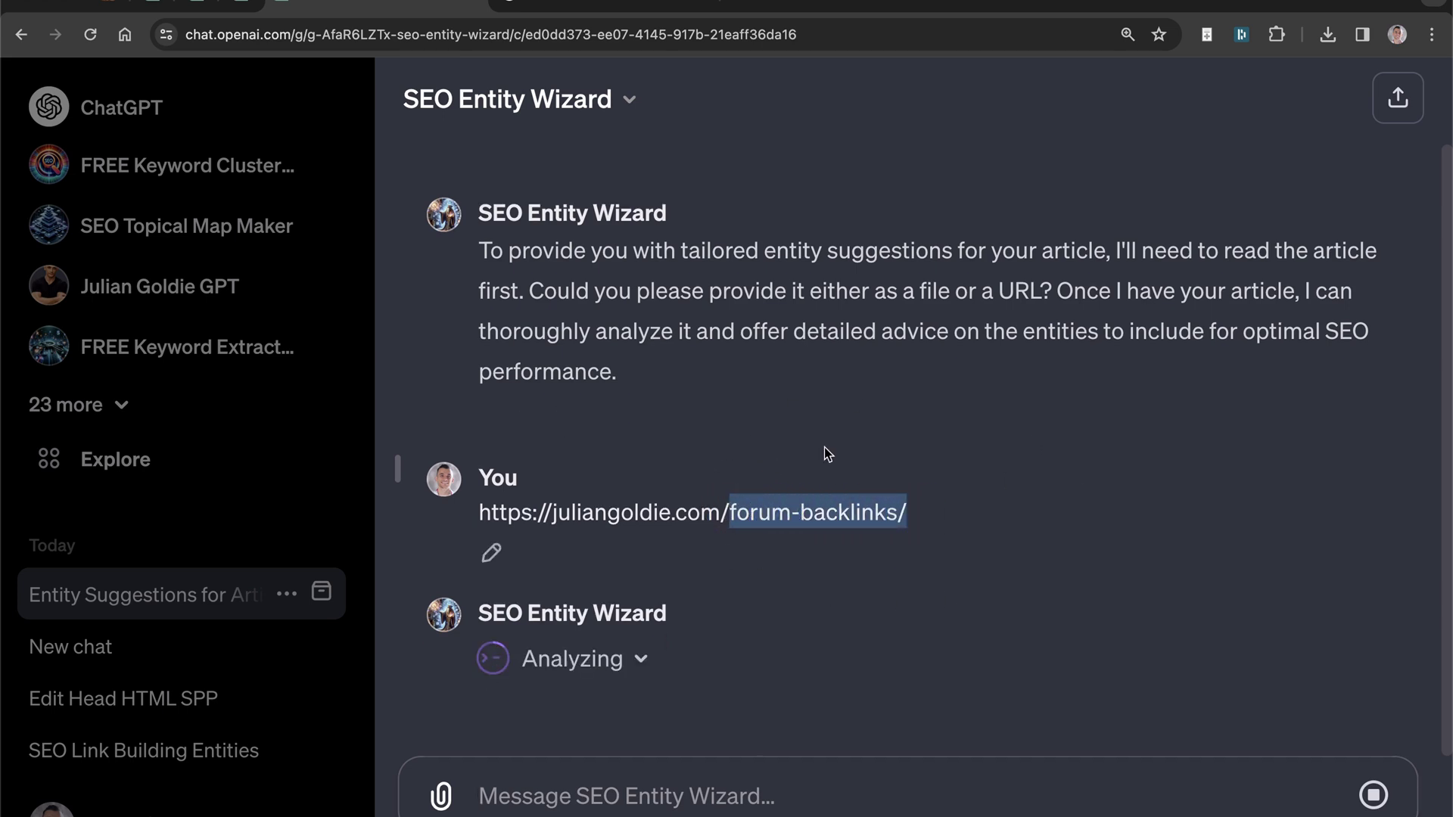
pyautogui.click(1015, 522)
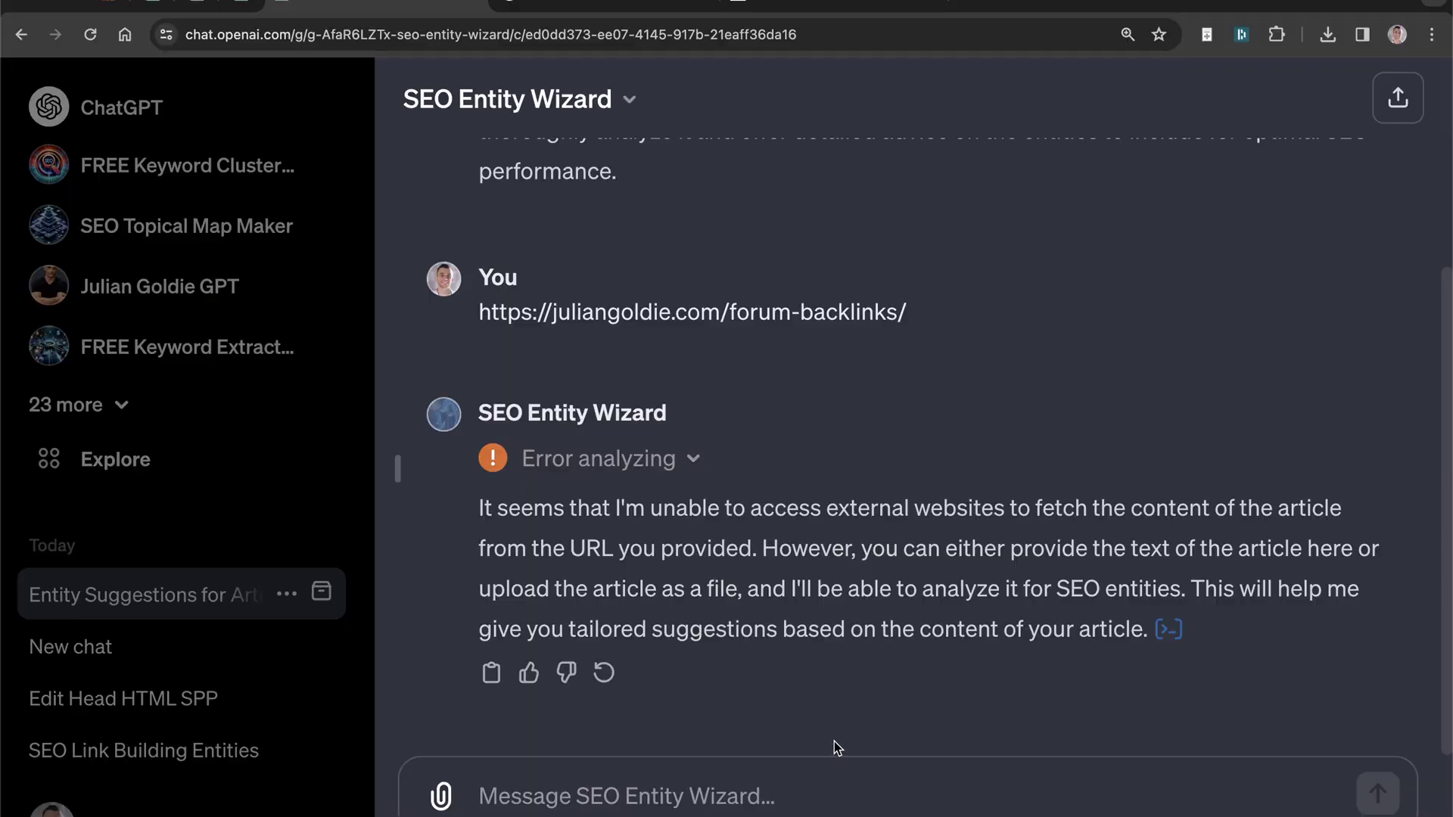
pyautogui.click(833, 781)
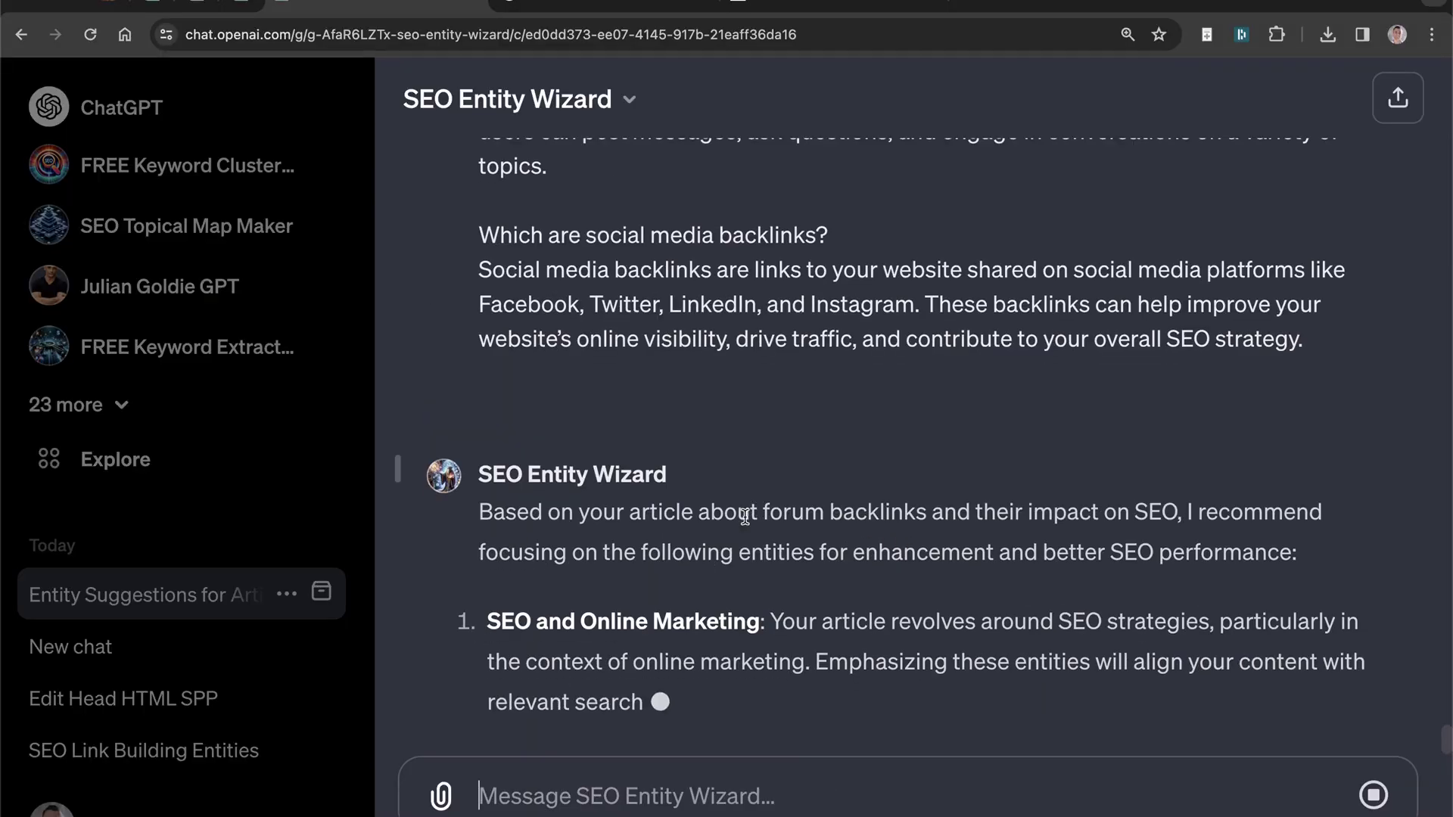
pyautogui.tripleClick(745, 517)
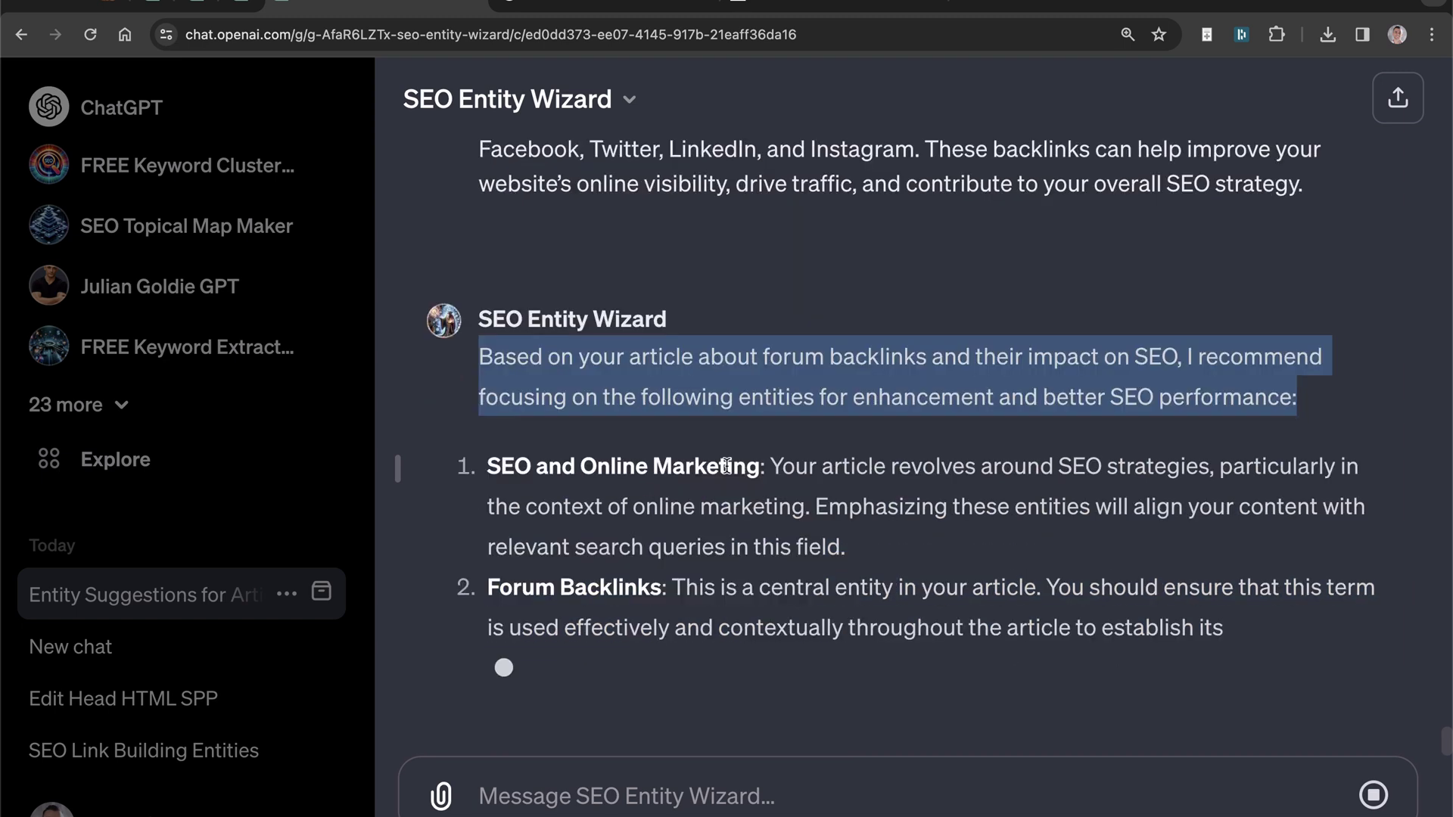
pyautogui.tripleClick(726, 464)
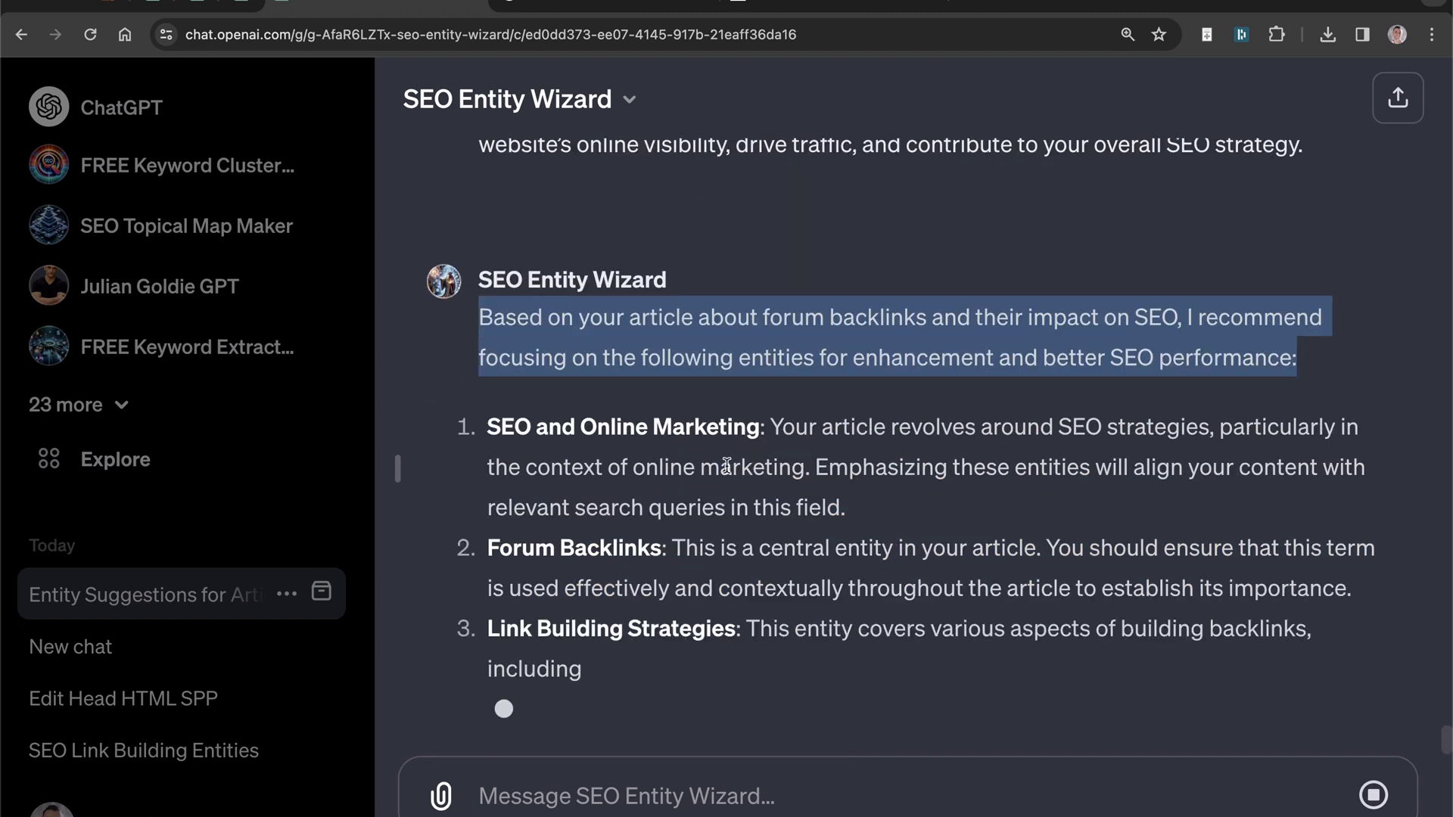
pyautogui.scroll(10, 598, 544)
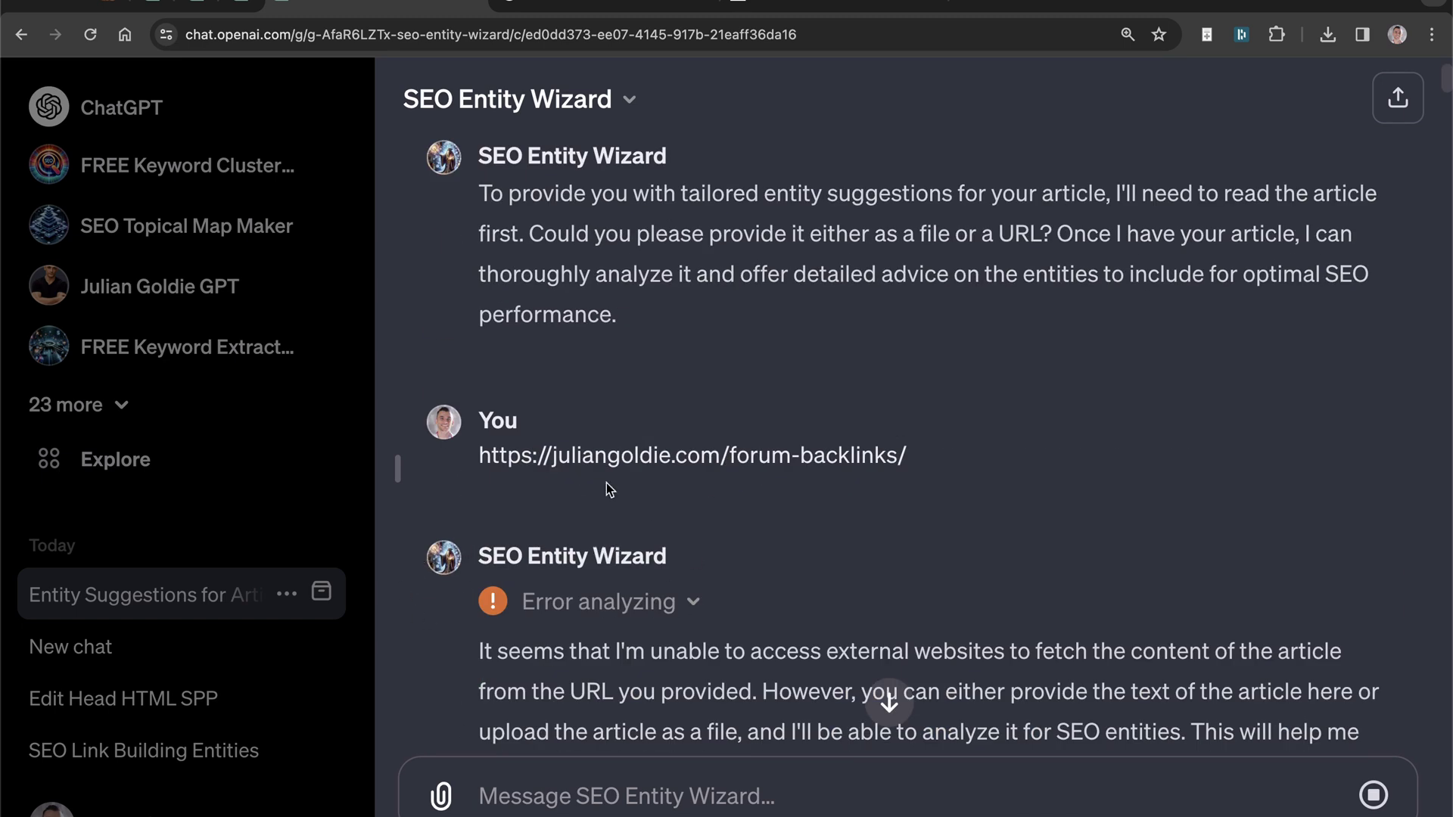
pyautogui.moveTo(482, 441)
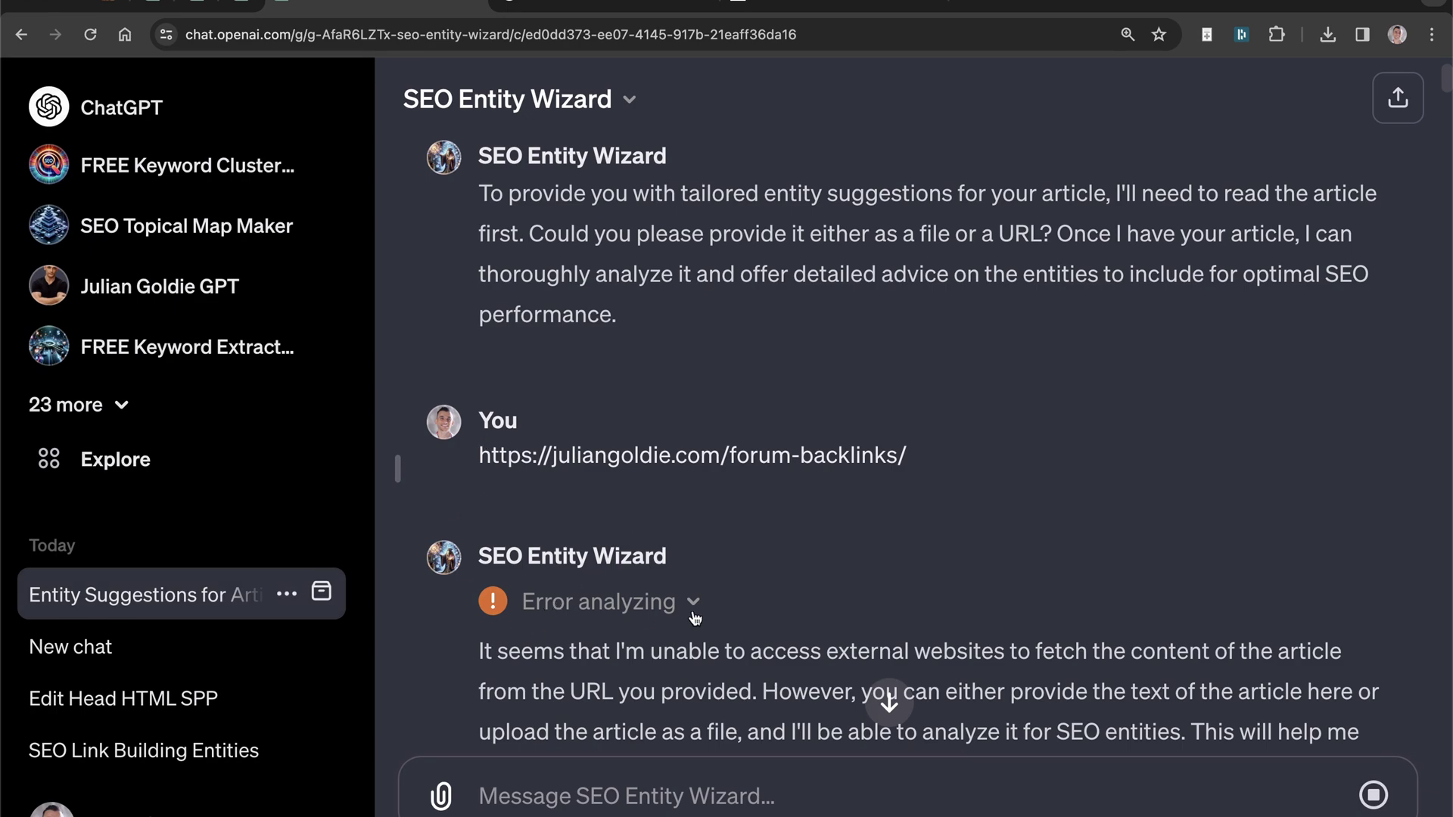
pyautogui.click(889, 706)
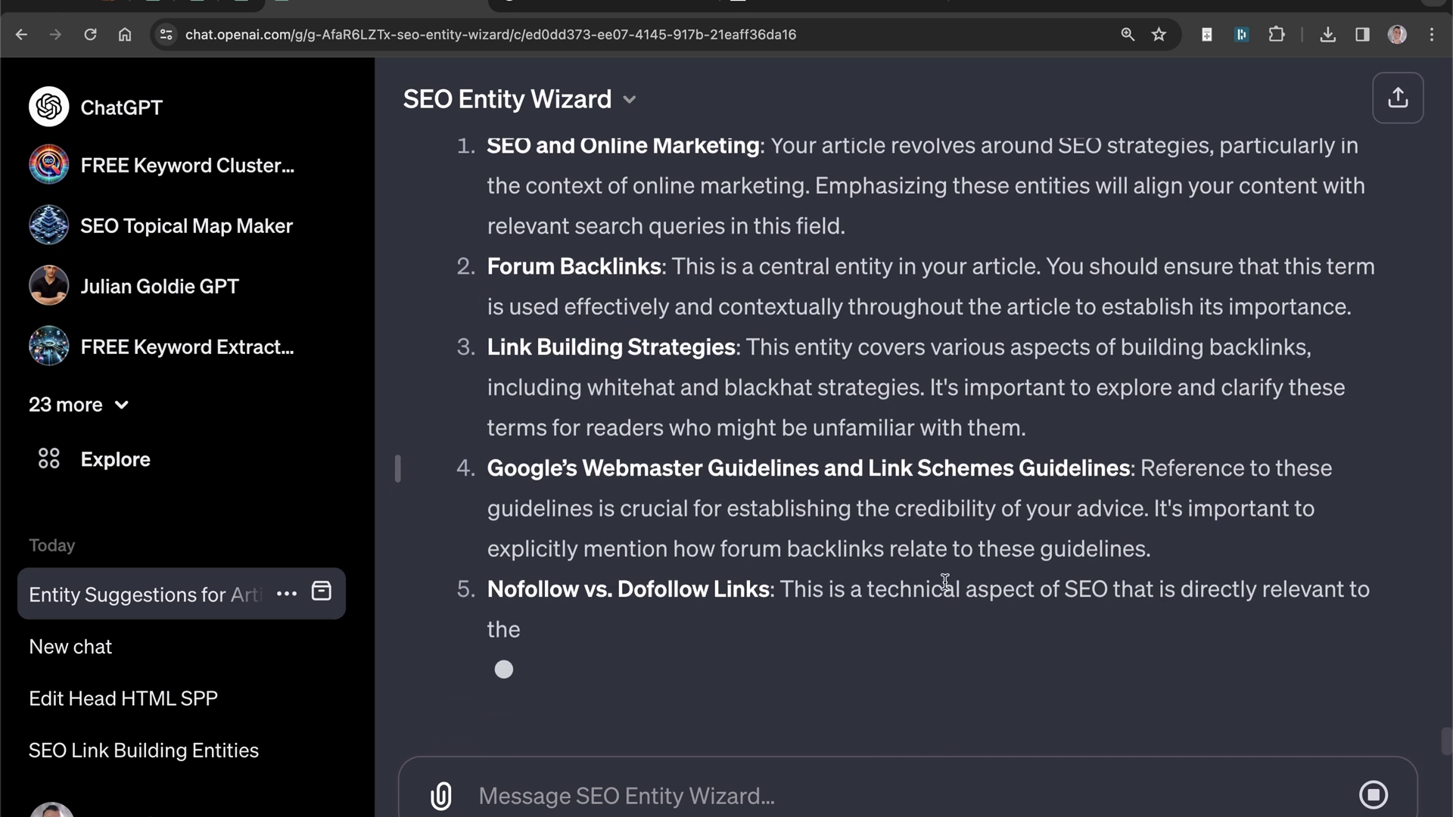
# Highlight the Forum Backlinks, Link Building Strategies and Webmaster Guidelines entity suggestions.
pyautogui.scroll(2, 757, 454)
pyautogui.click(496, 251)
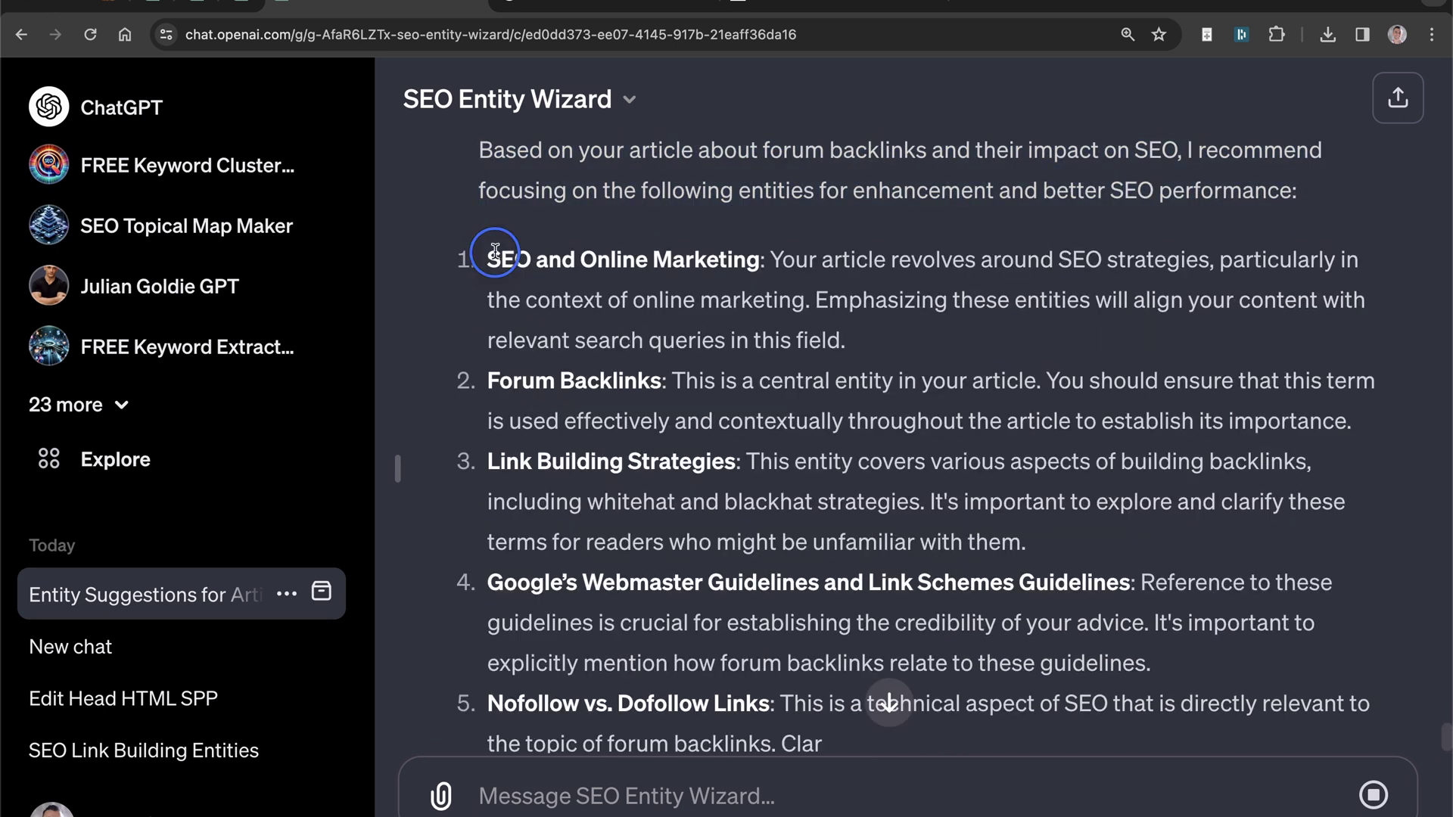
pyautogui.moveTo(496, 252); pyautogui.dragTo(791, 504)
pyautogui.tripleClick(924, 416)
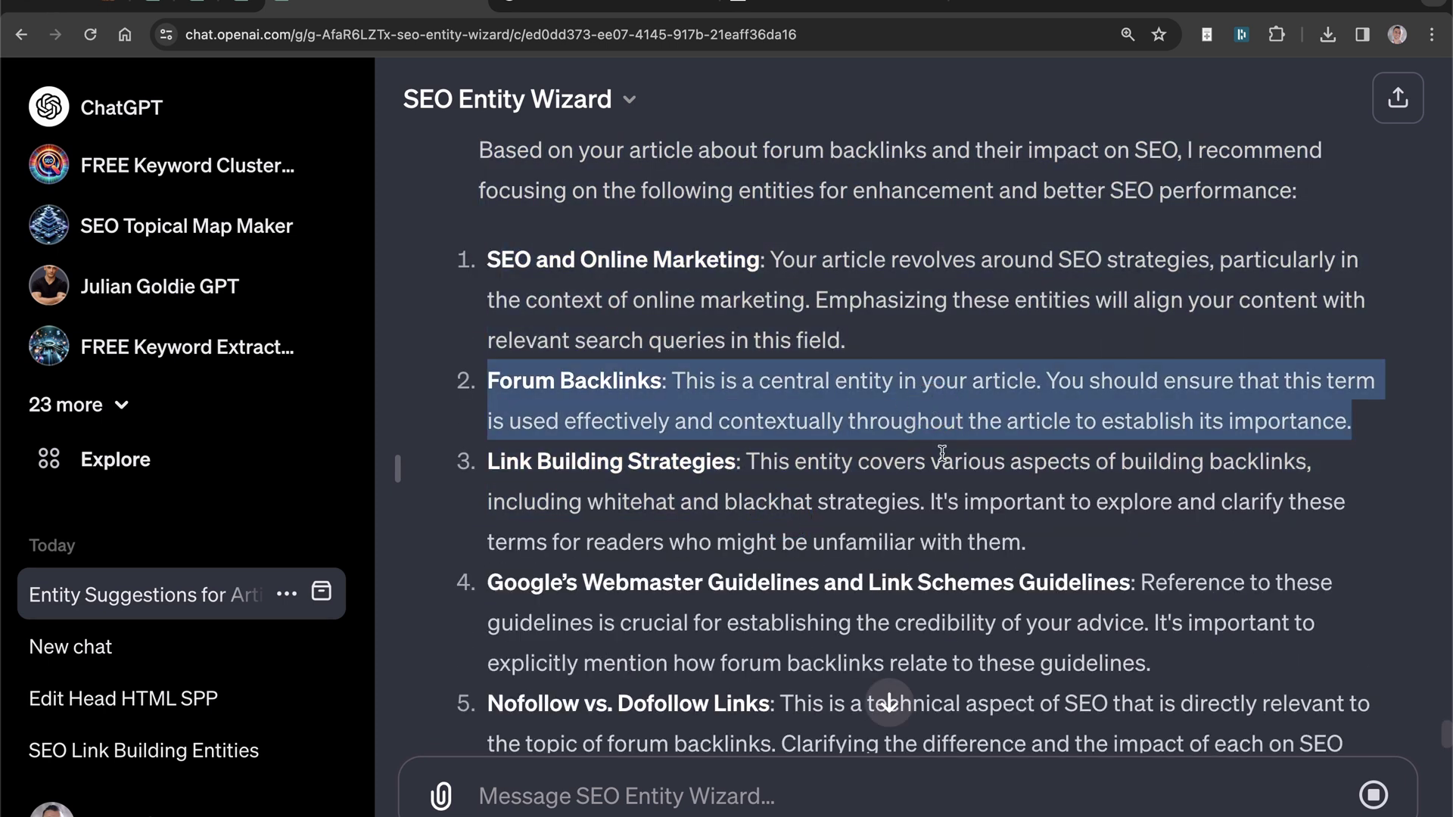
pyautogui.click(590, 405)
pyautogui.tripleClick(515, 468)
pyautogui.click(519, 480)
pyautogui.moveTo(489, 583); pyautogui.dragTo(1140, 584)
pyautogui.click(1145, 626)
# Highlight Alternative Link Building Techniques and review the full recommended entities list.
pyautogui.scroll(-4, 1146, 625)
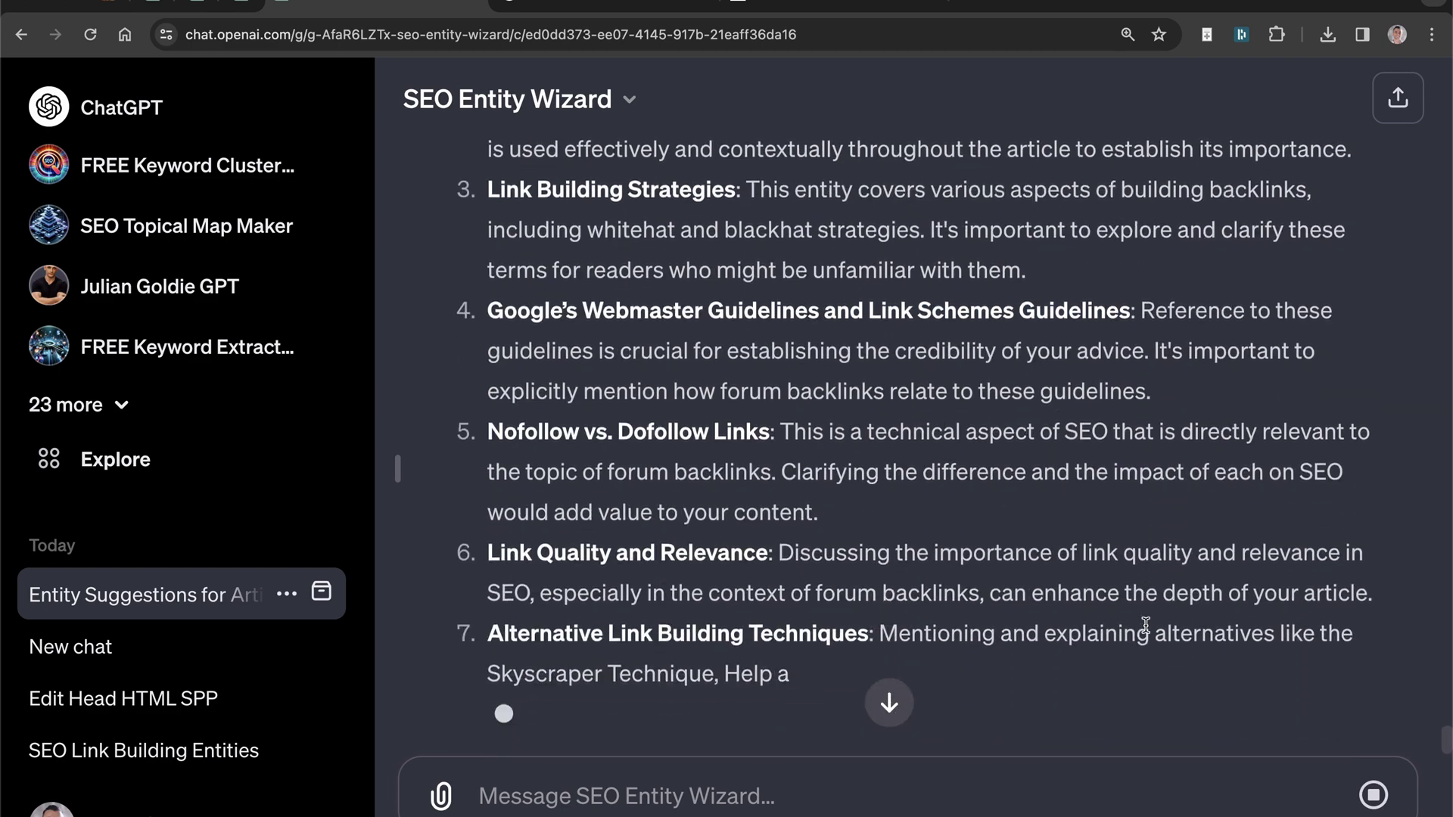
pyautogui.scroll(6, 1145, 628)
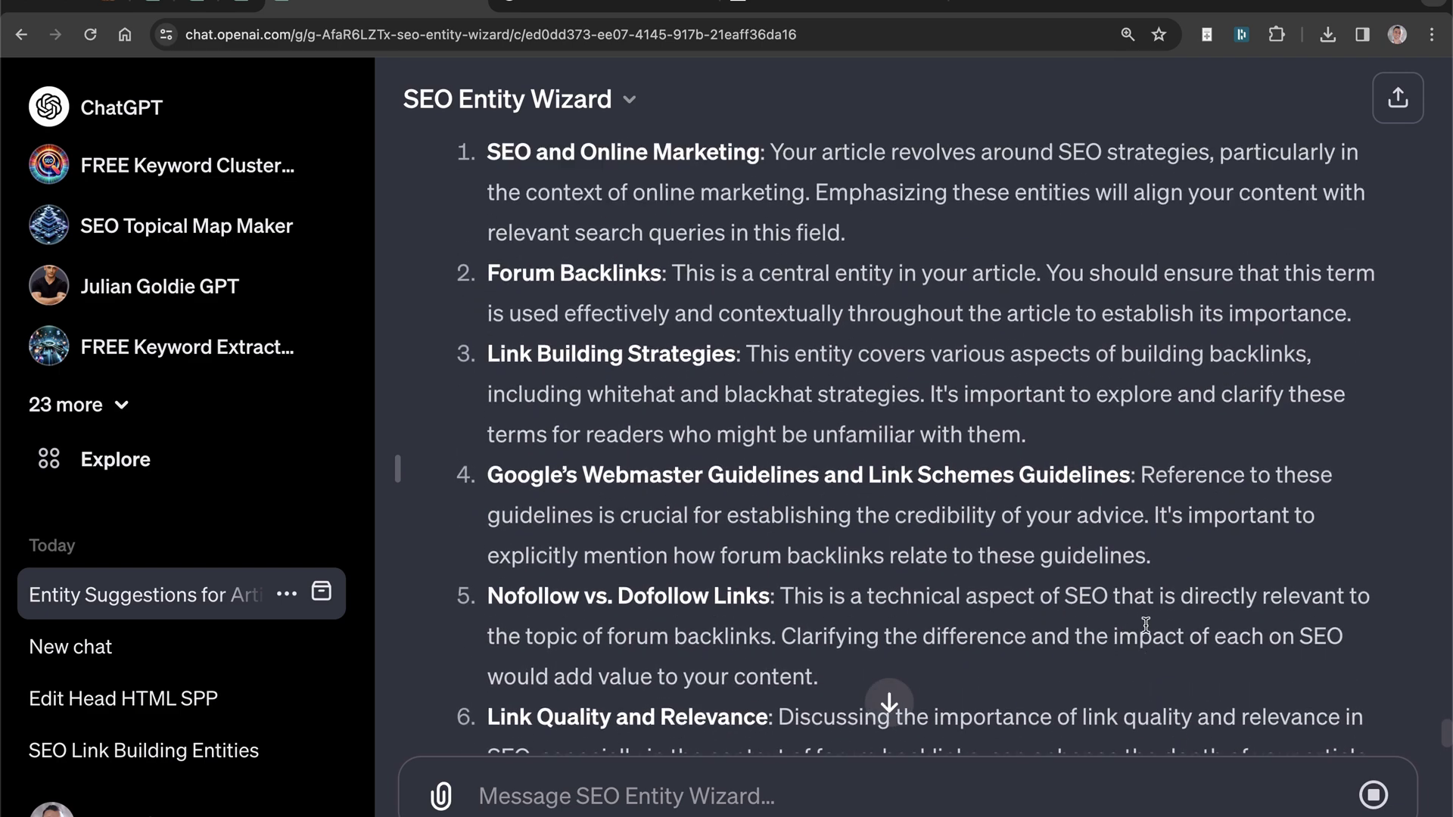
pyautogui.scroll(-7, 1145, 626)
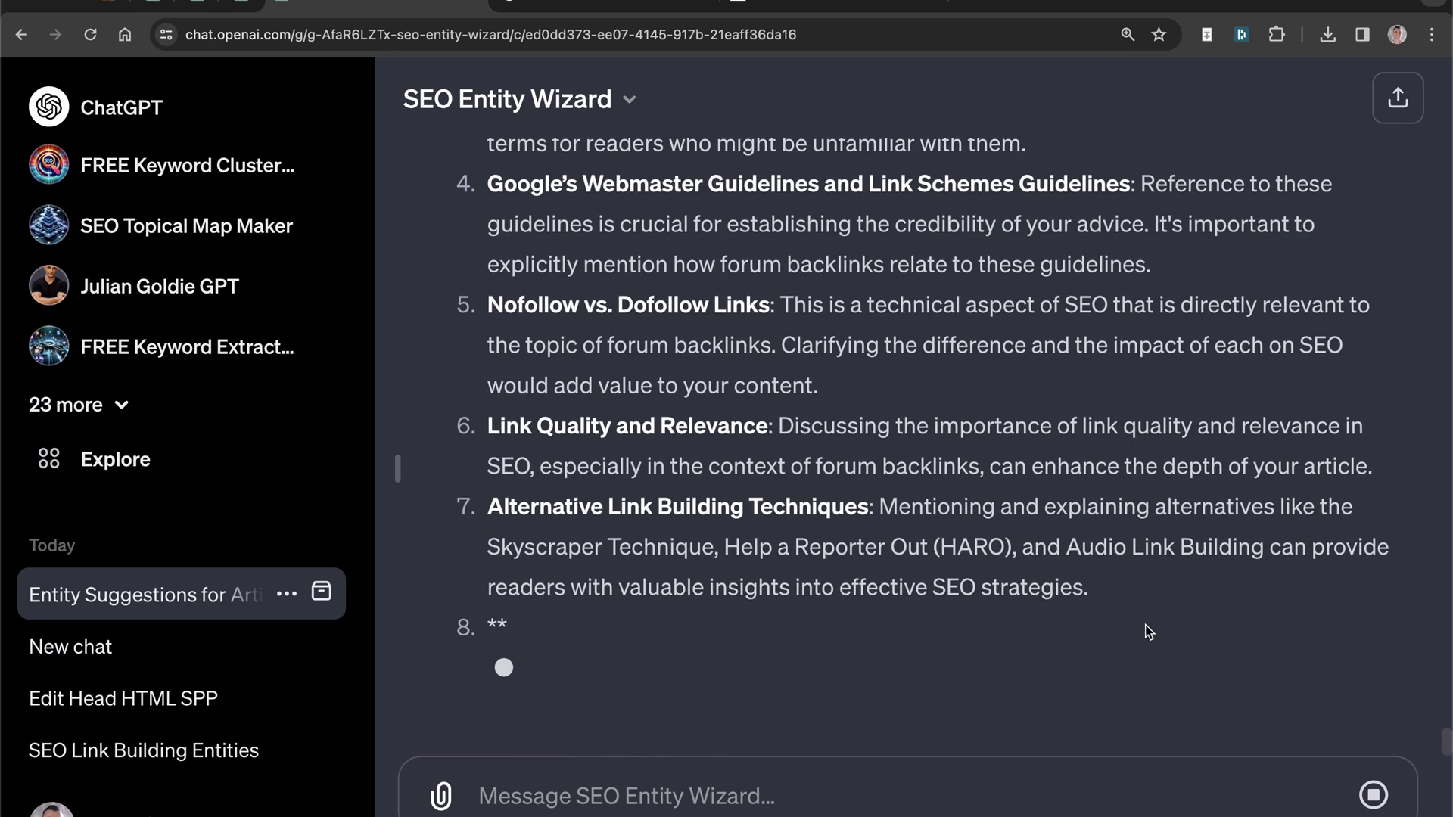
pyautogui.moveTo(1094, 581); pyautogui.dragTo(495, 499)
pyautogui.scroll(-1, 503, 666)
pyautogui.scroll(9, 925, 234)
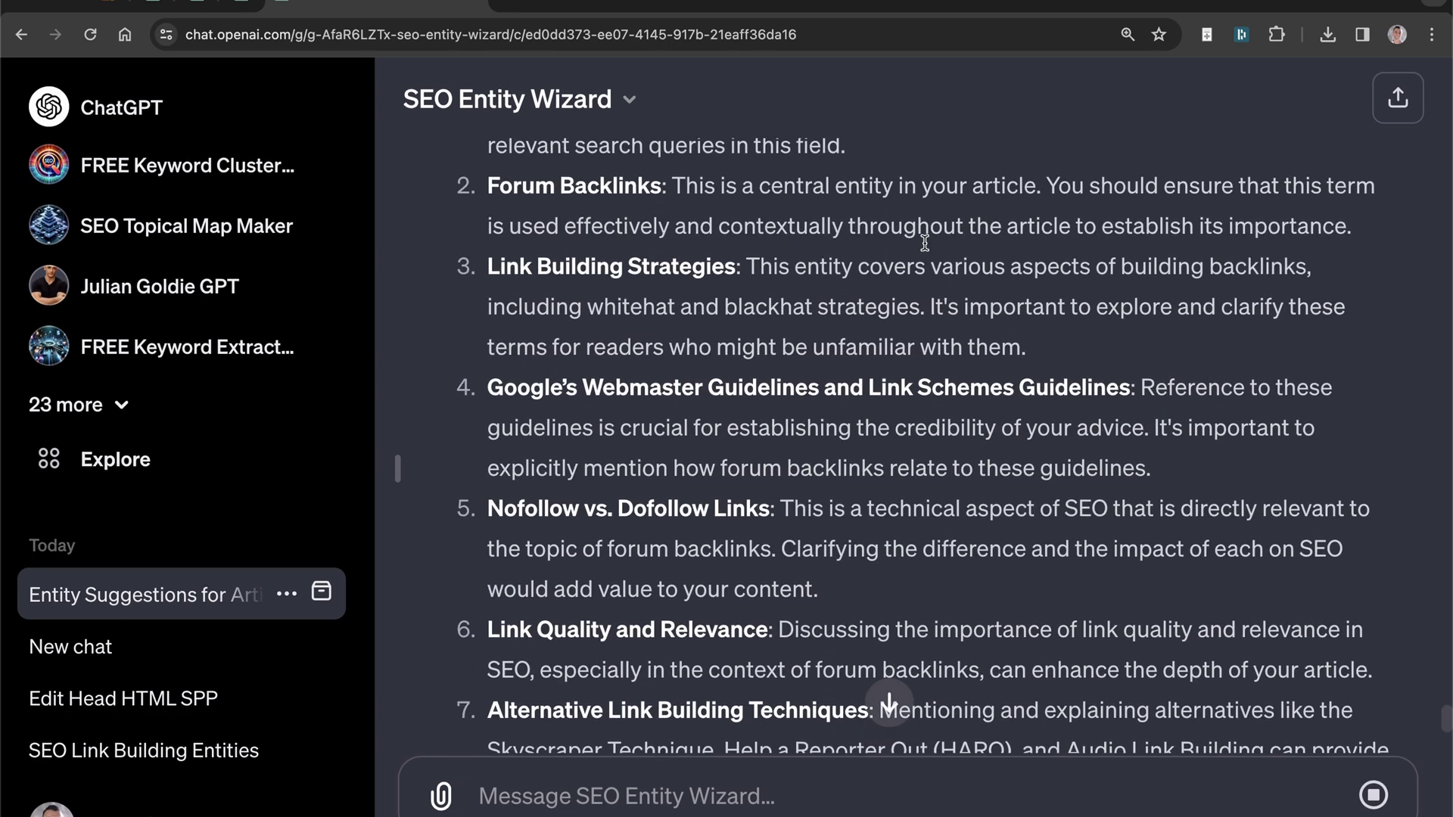
pyautogui.scroll(1, 809, 488)
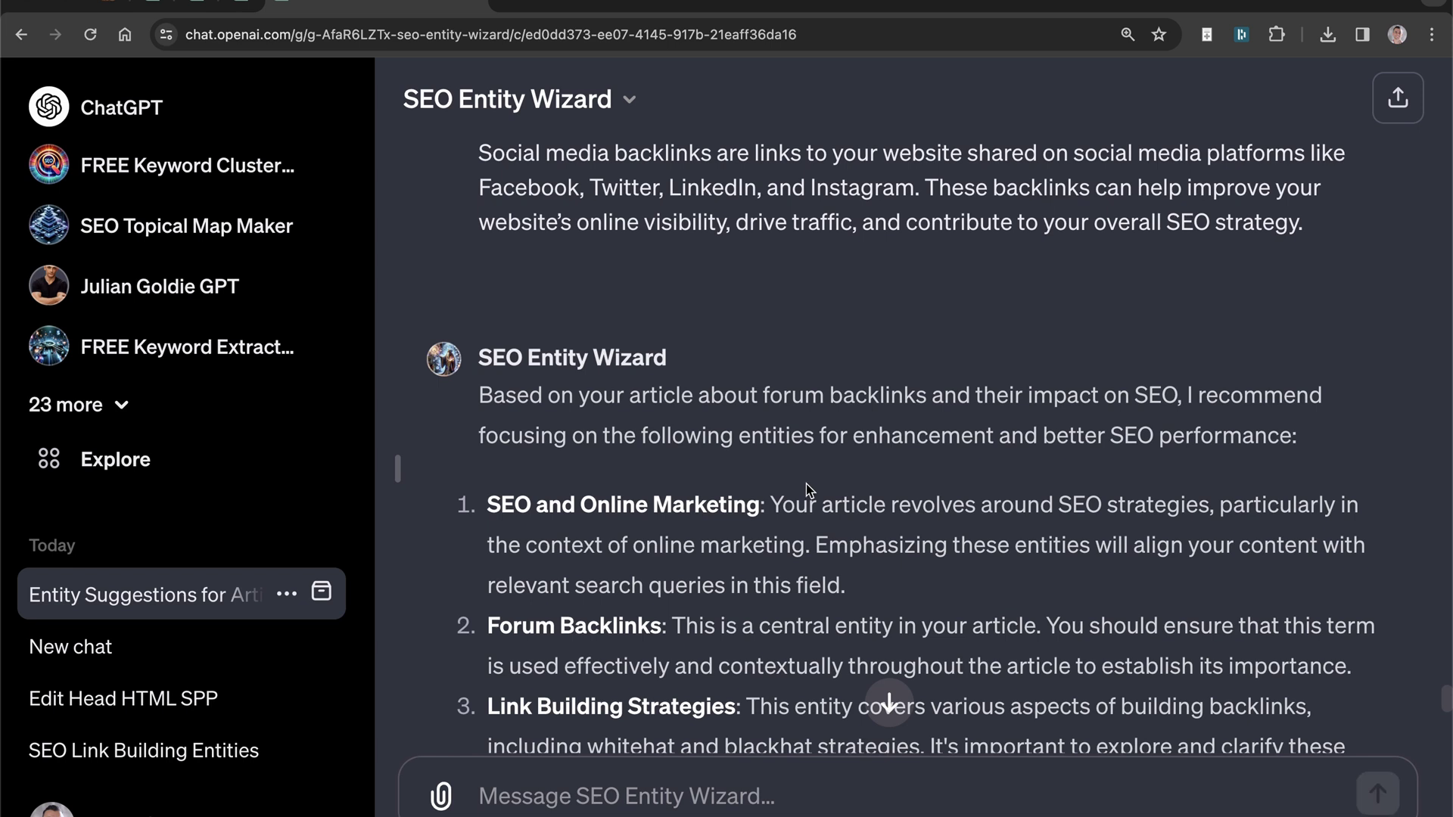
pyautogui.scroll(1, 806, 484)
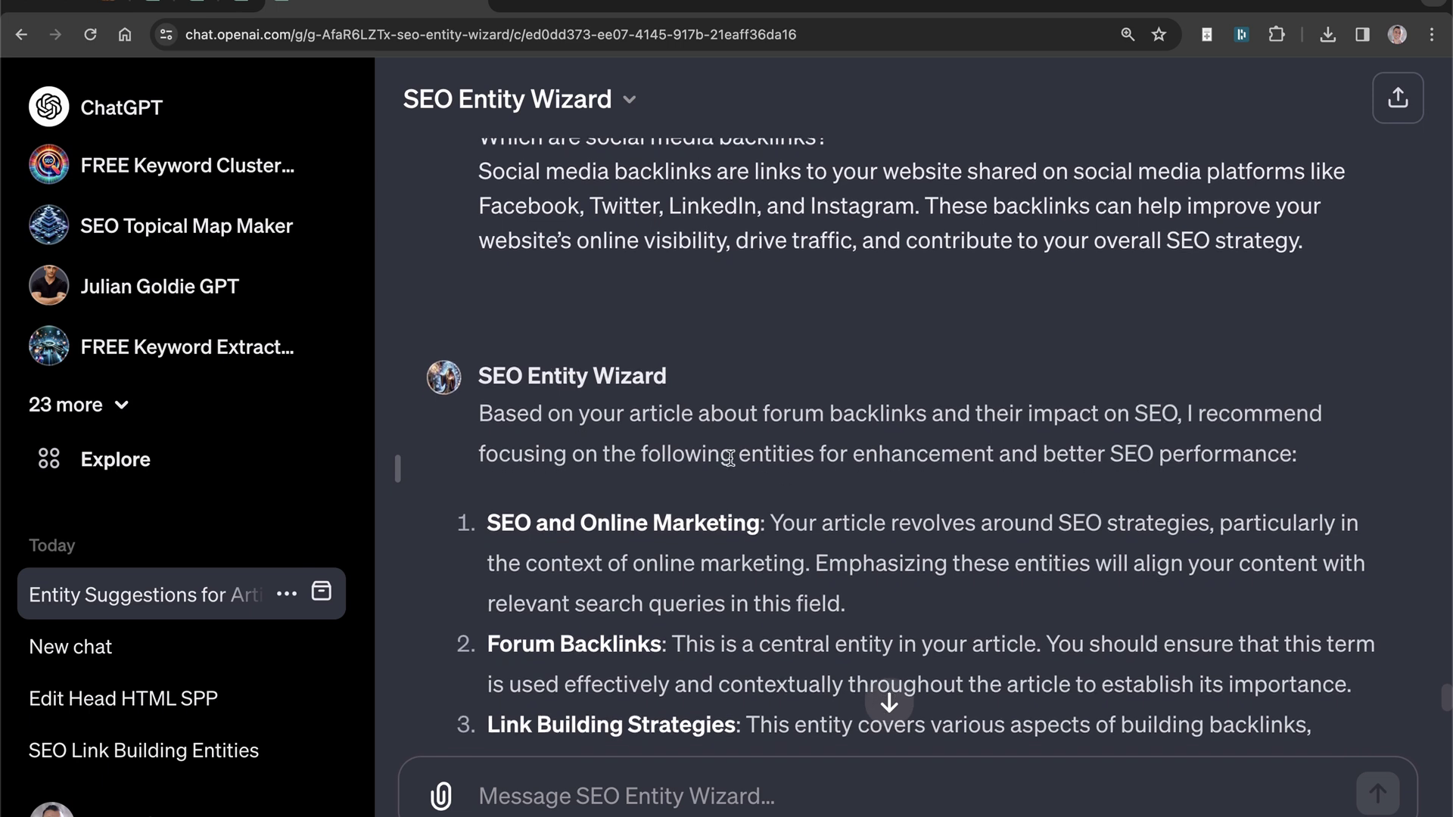
pyautogui.scroll(-3, 729, 458)
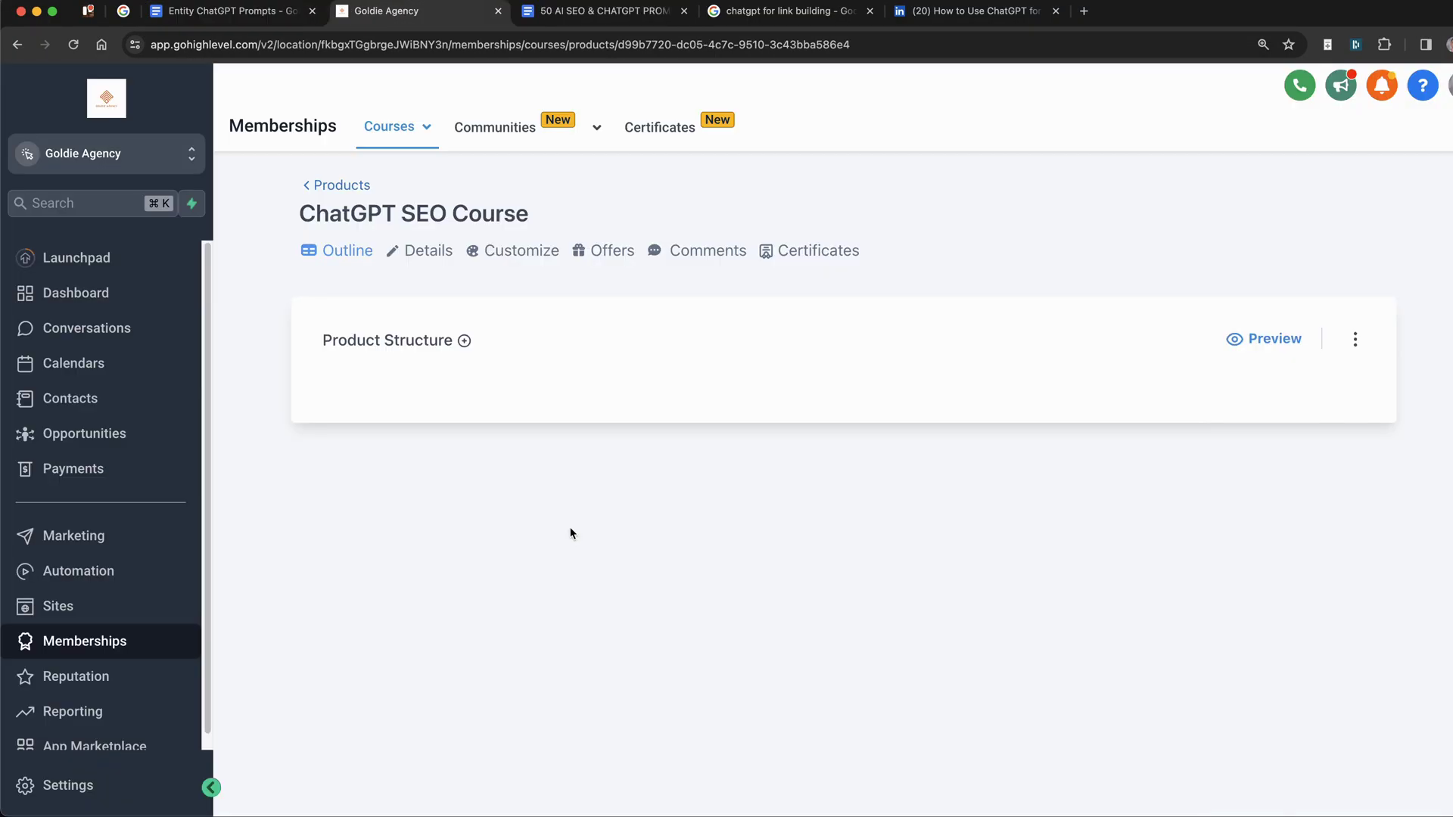
# Add a new lesson titled 'Entities' to the Content Creation module and save it.
pyautogui.scroll(-20, 582, 576)
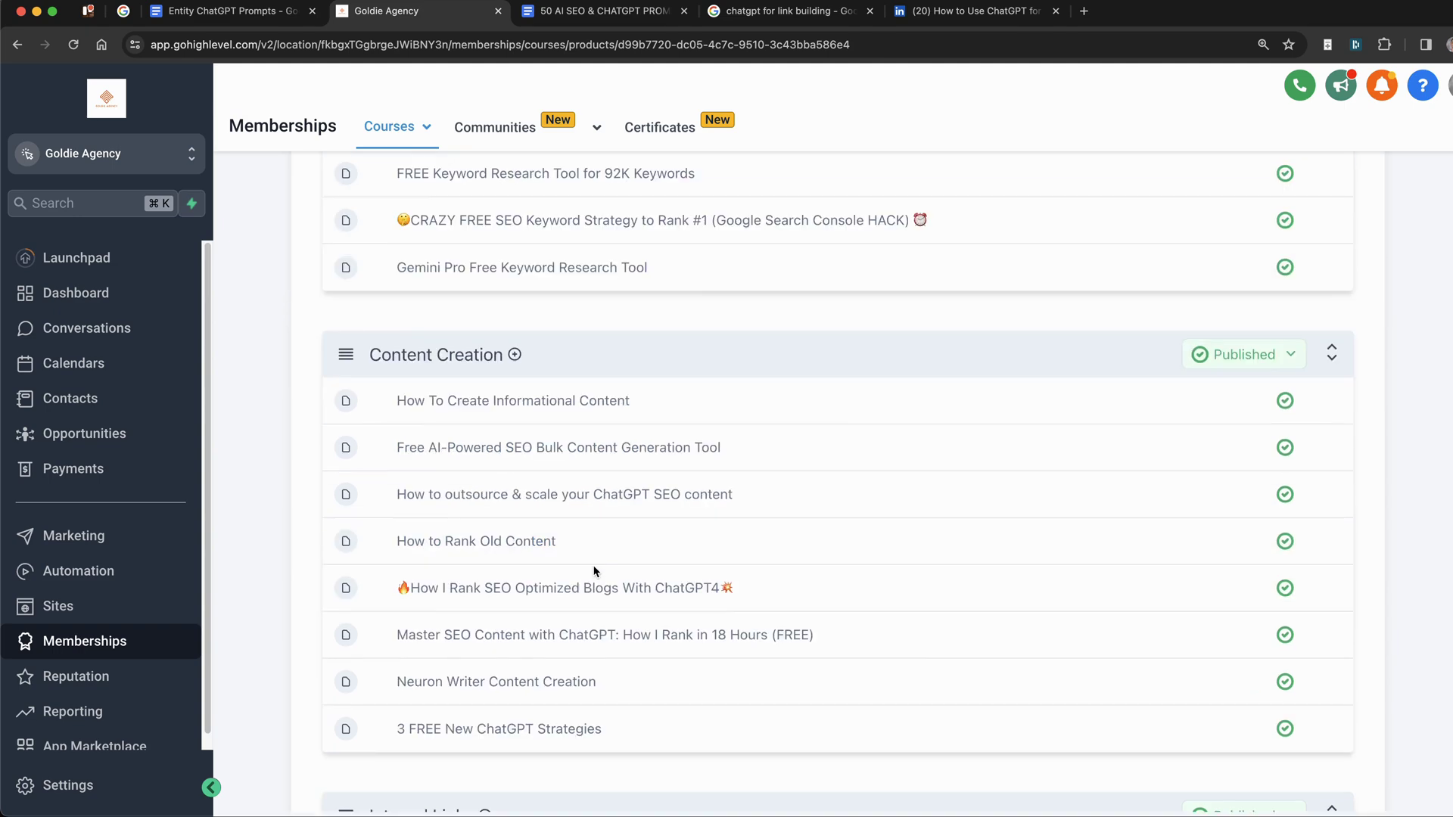
pyautogui.scroll(-10, 581, 579)
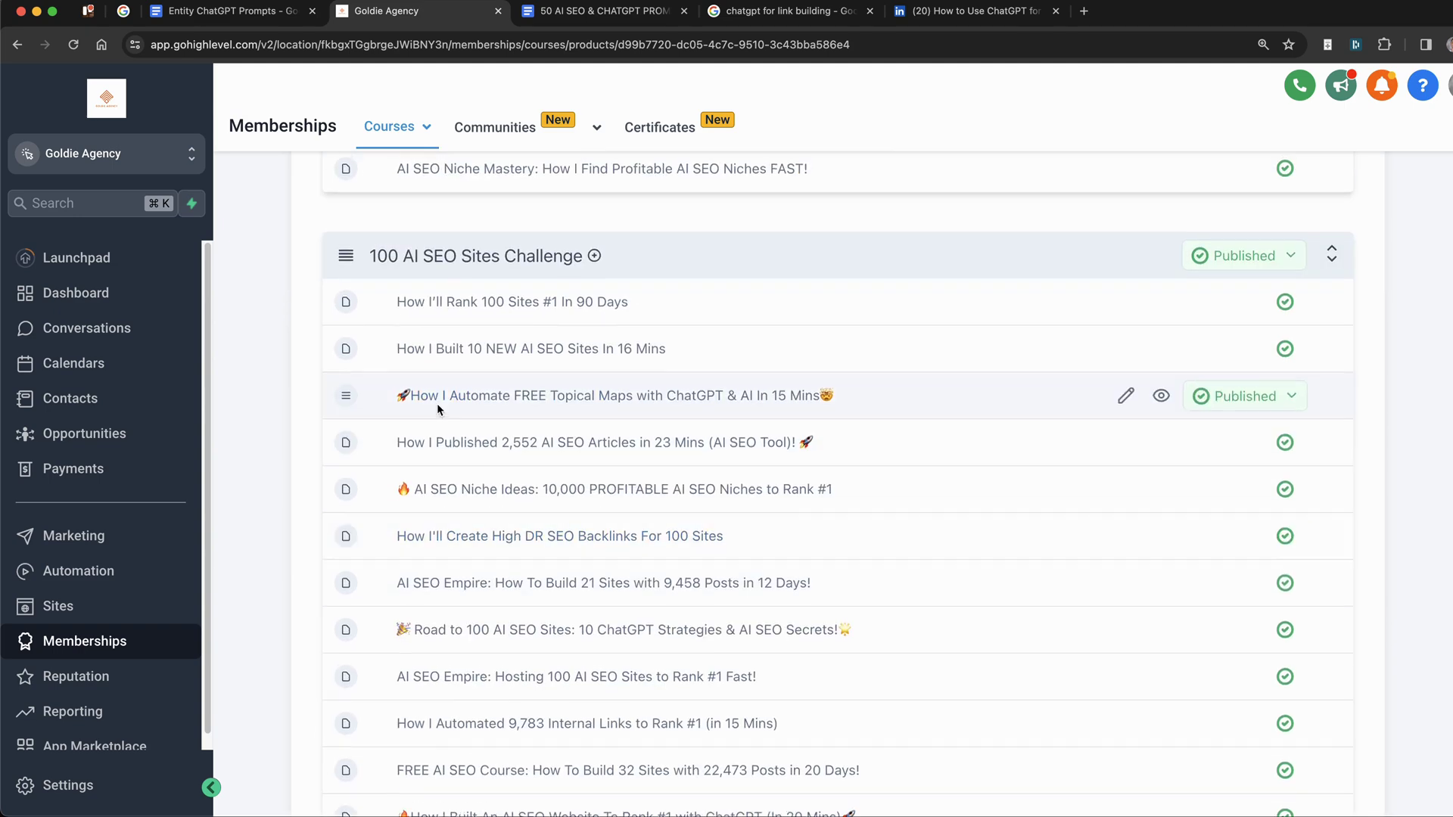
pyautogui.scroll(15, 436, 358)
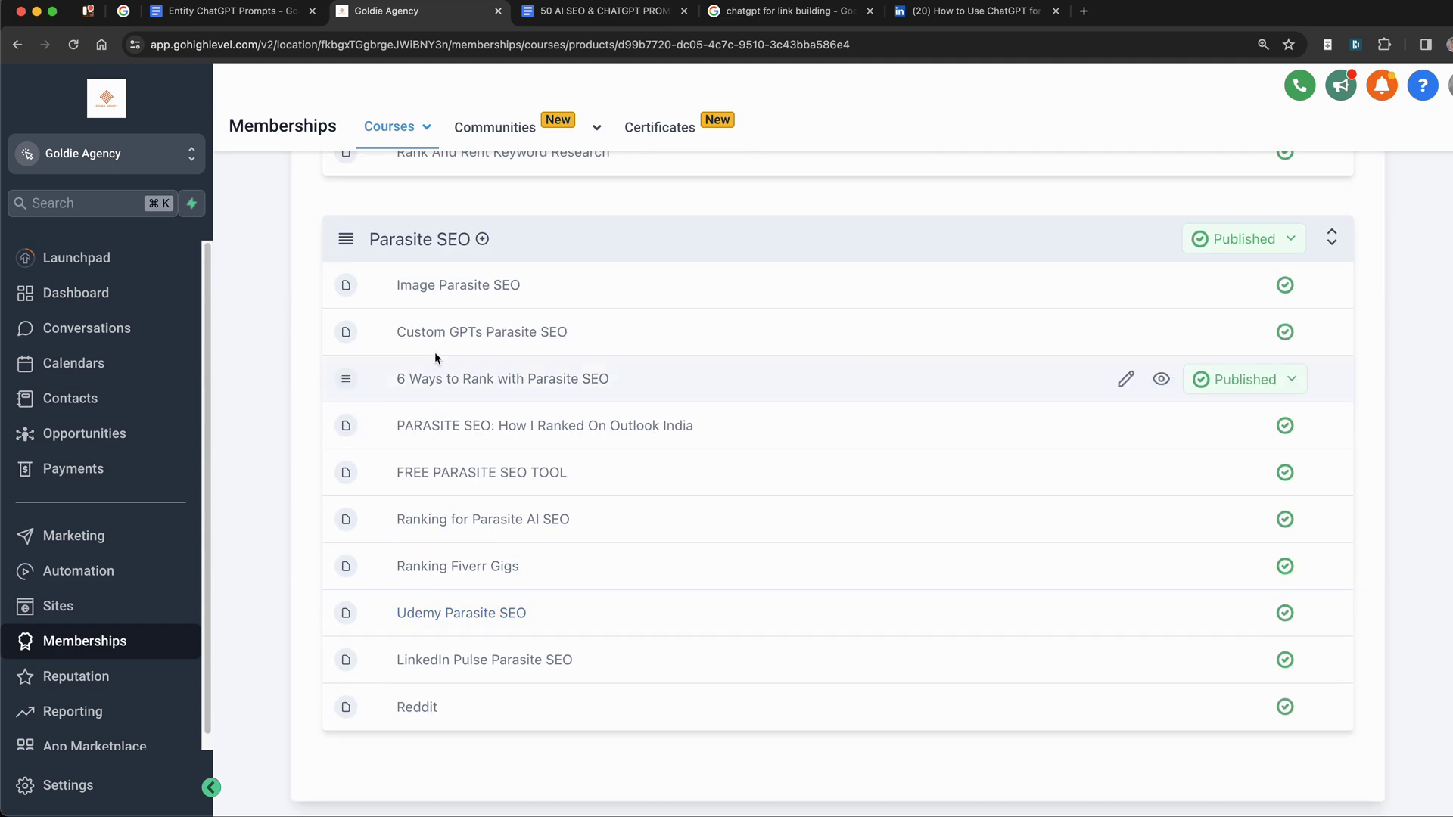
pyautogui.scroll(15, 447, 409)
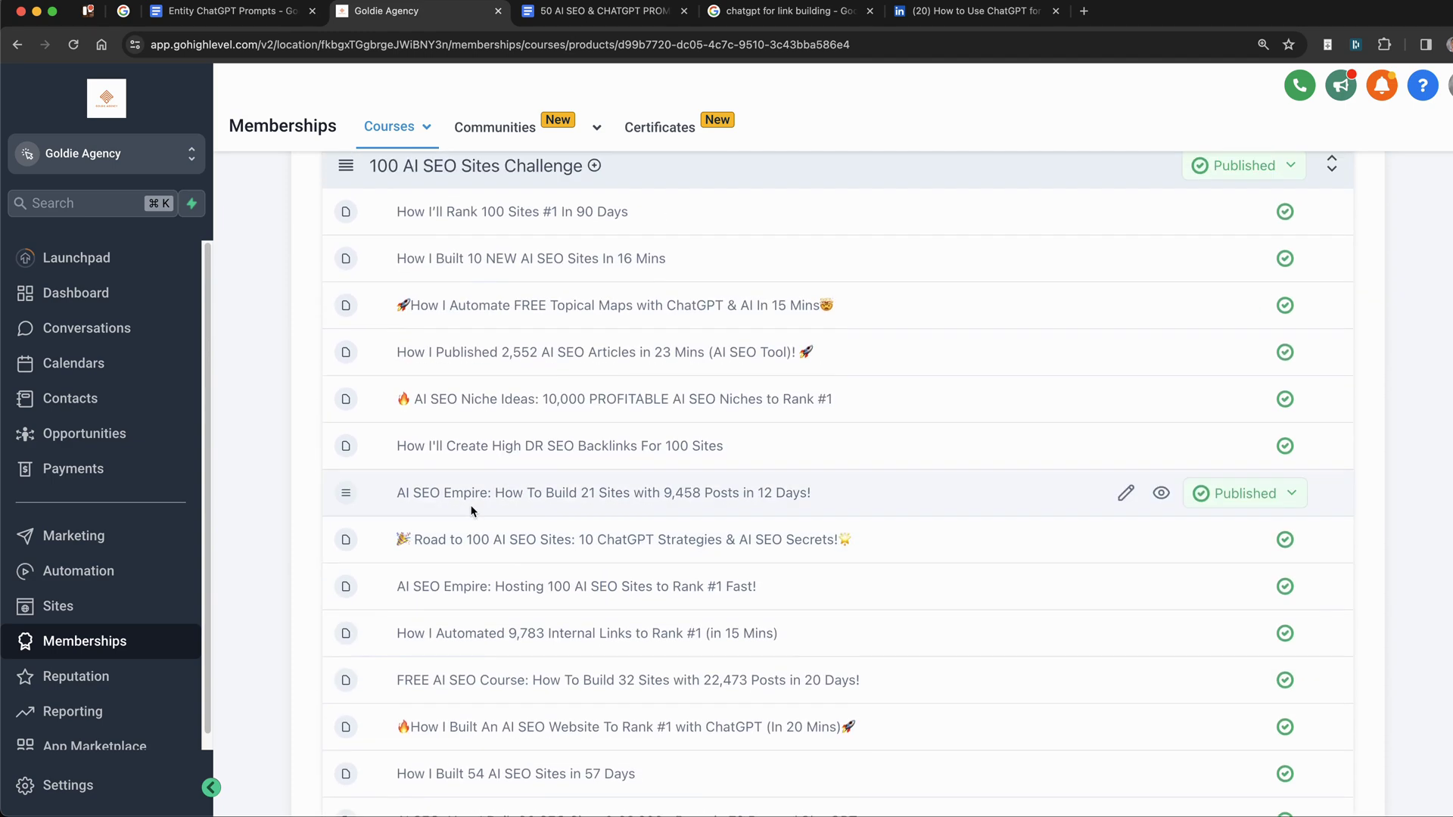
pyautogui.scroll(7, 471, 511)
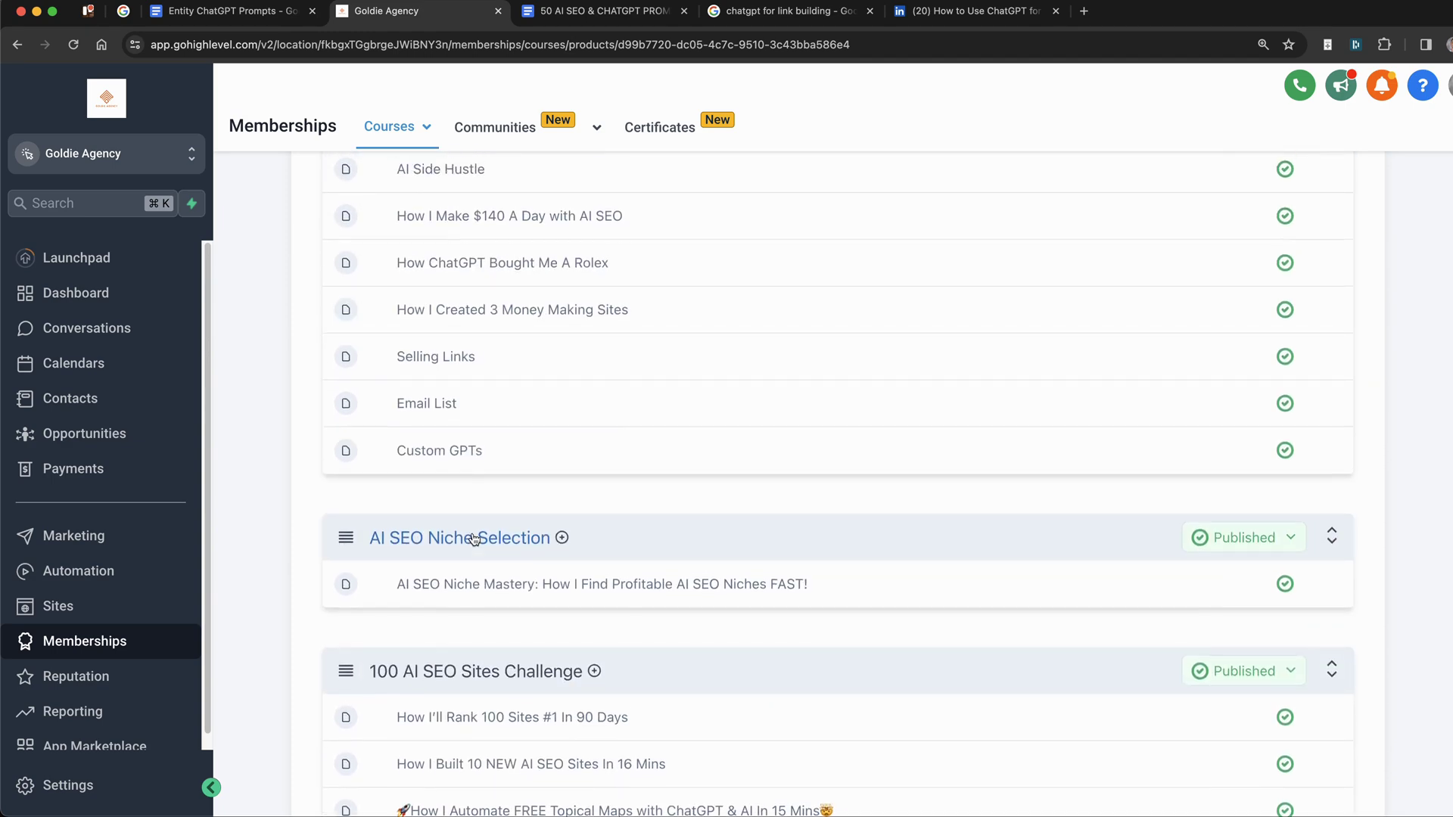
pyautogui.scroll(12, 474, 539)
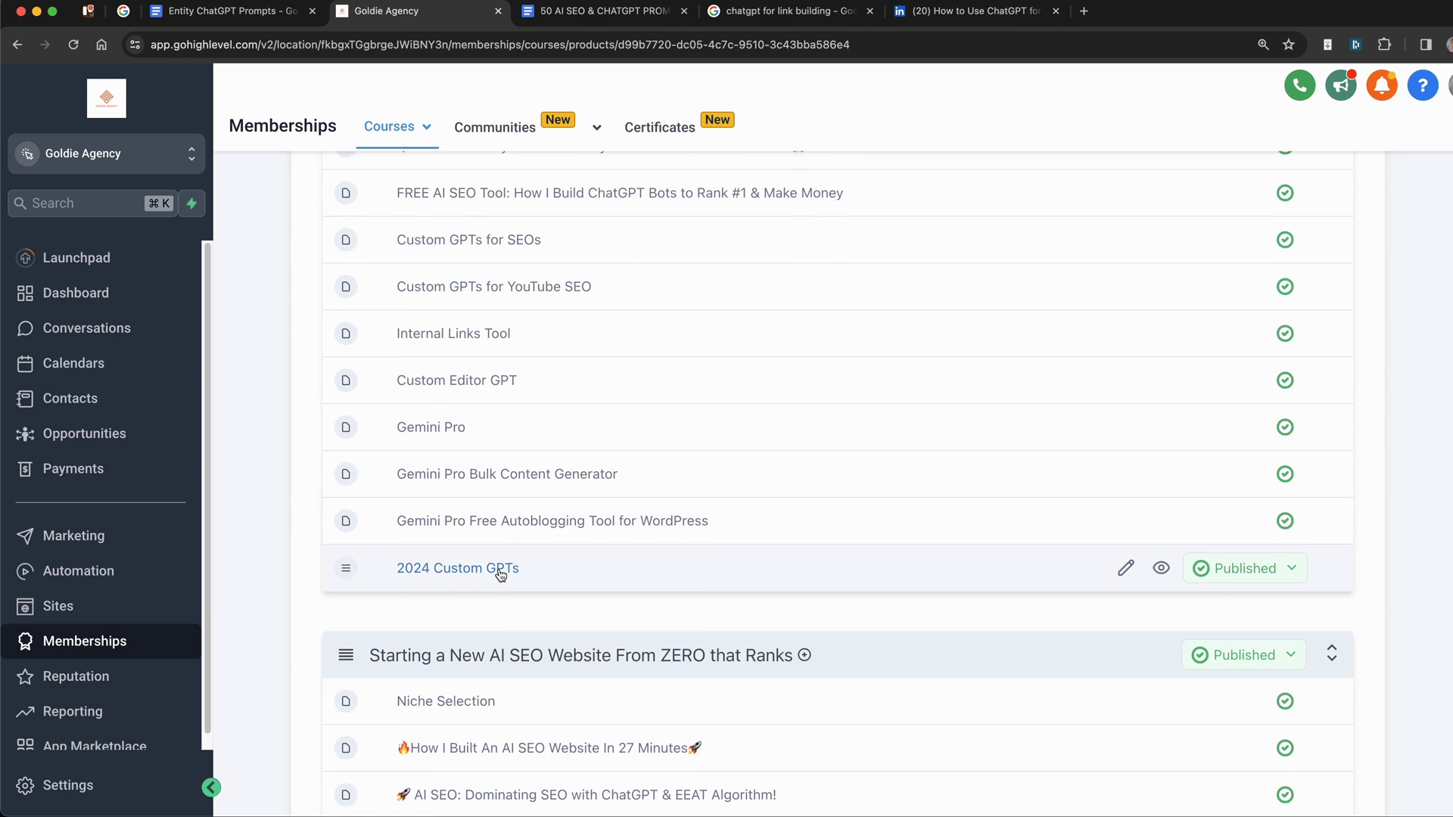
pyautogui.scroll(6, 497, 571)
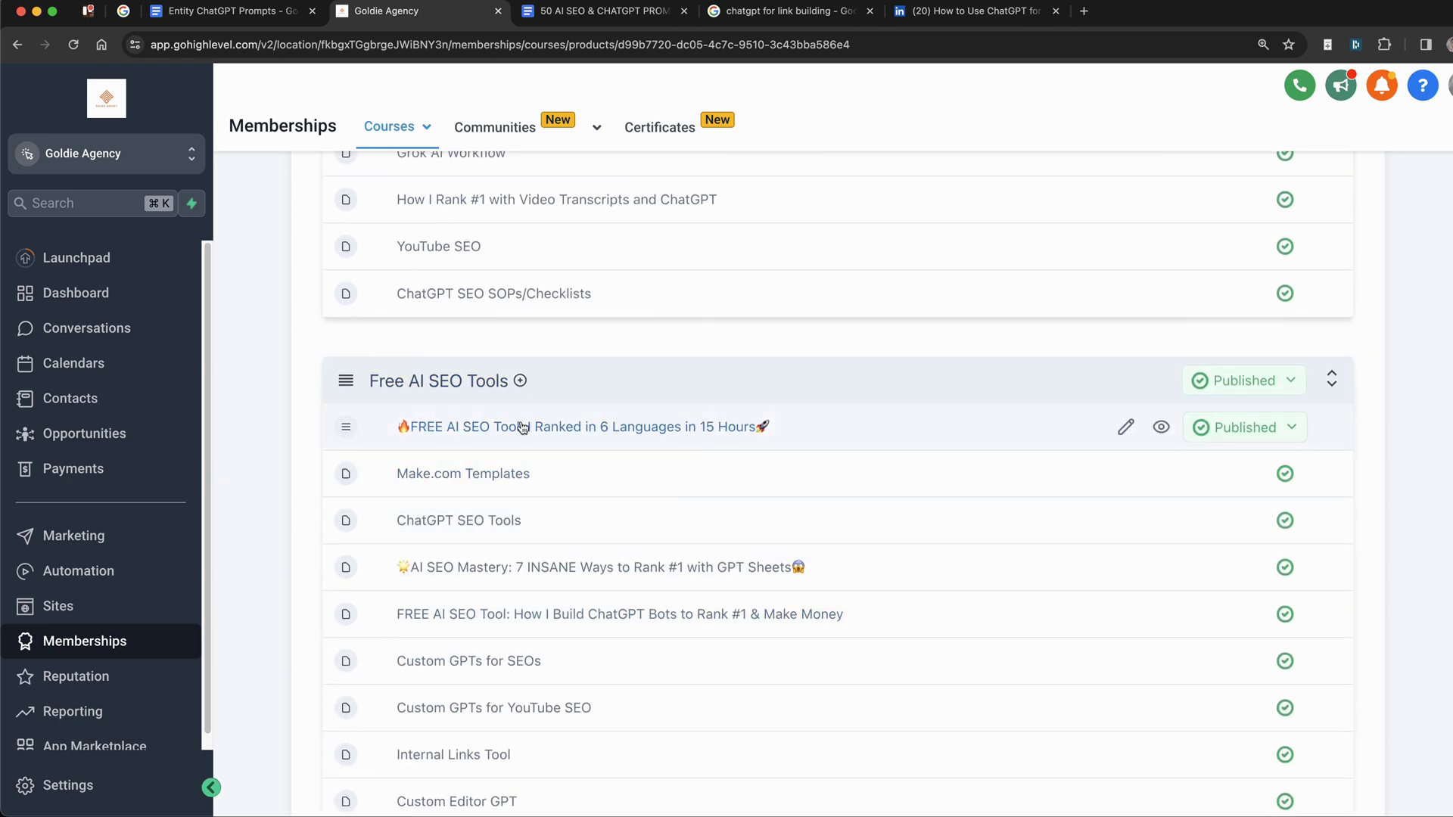
pyautogui.scroll(5, 553, 348)
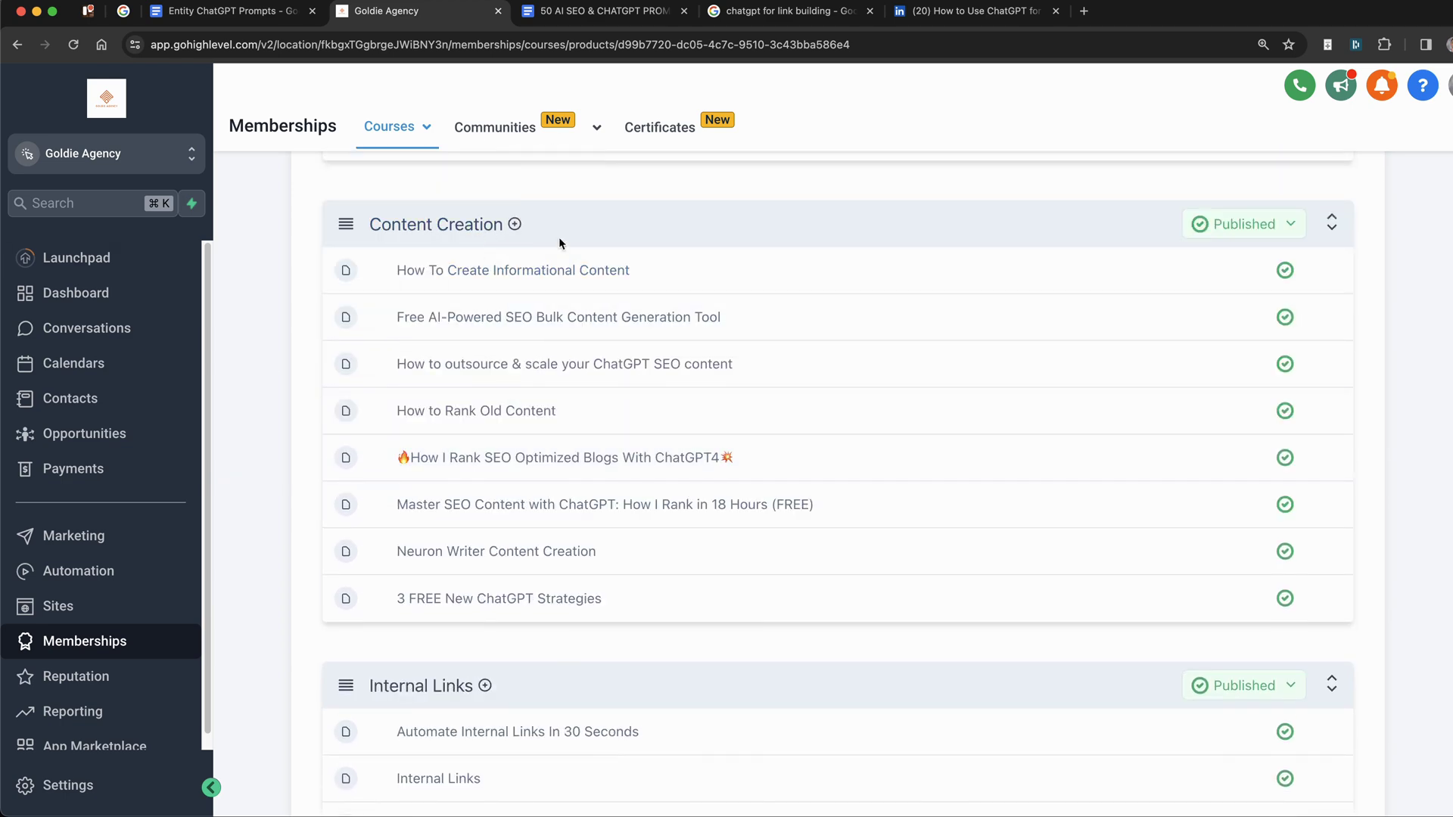
pyautogui.click(515, 224)
pyautogui.click(532, 262)
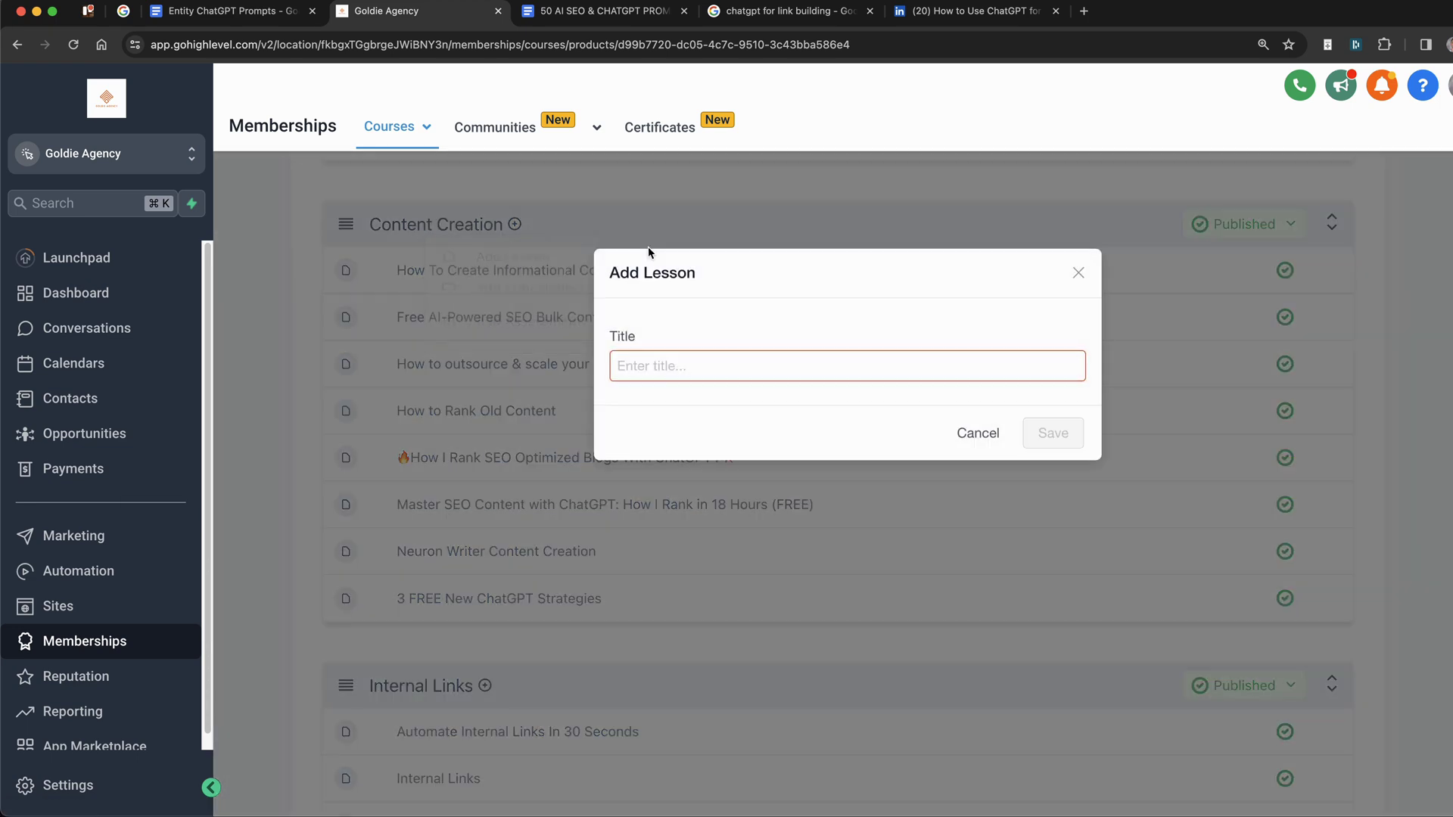
pyautogui.write('F')
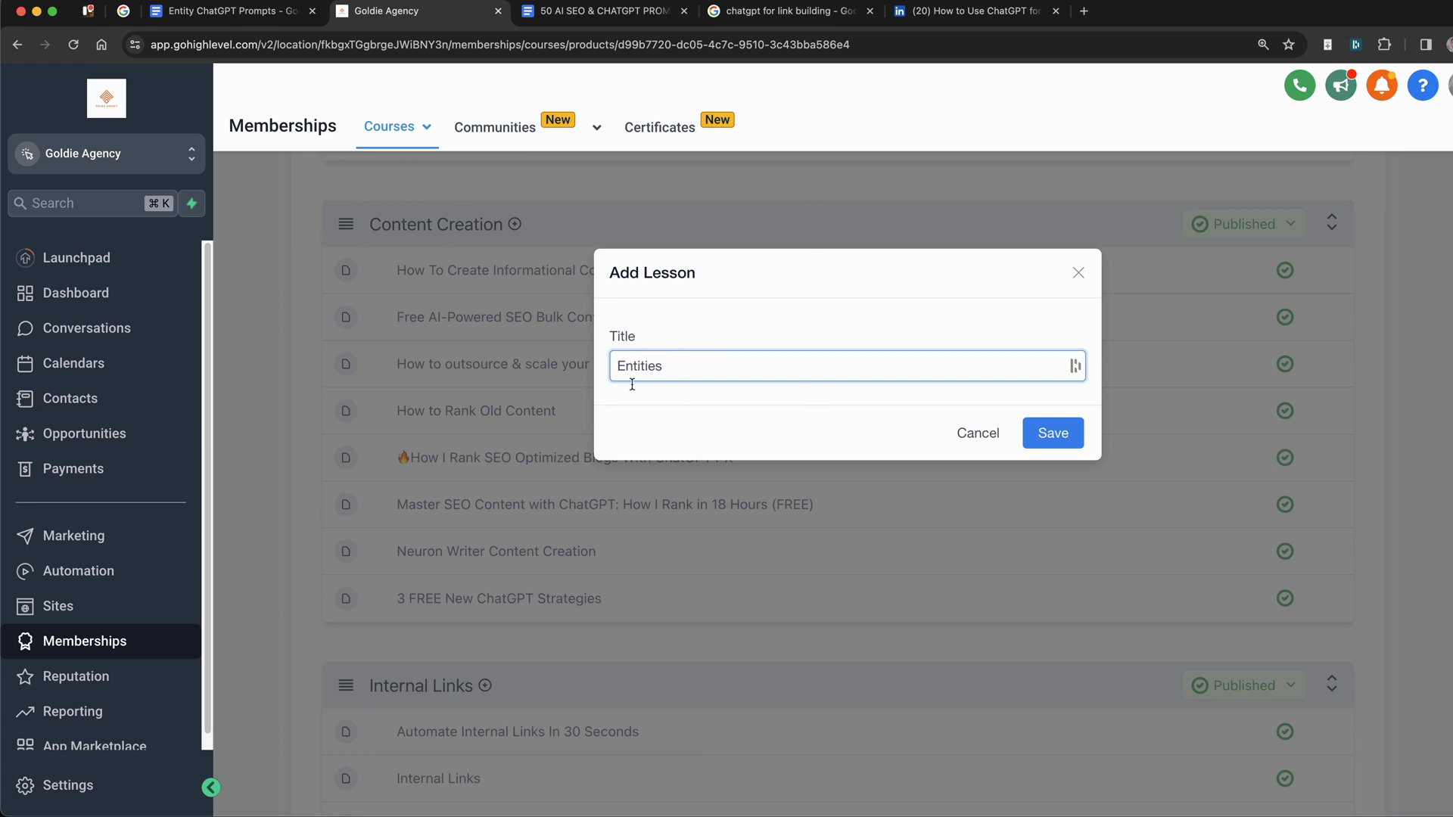
pyautogui.click(1073, 429)
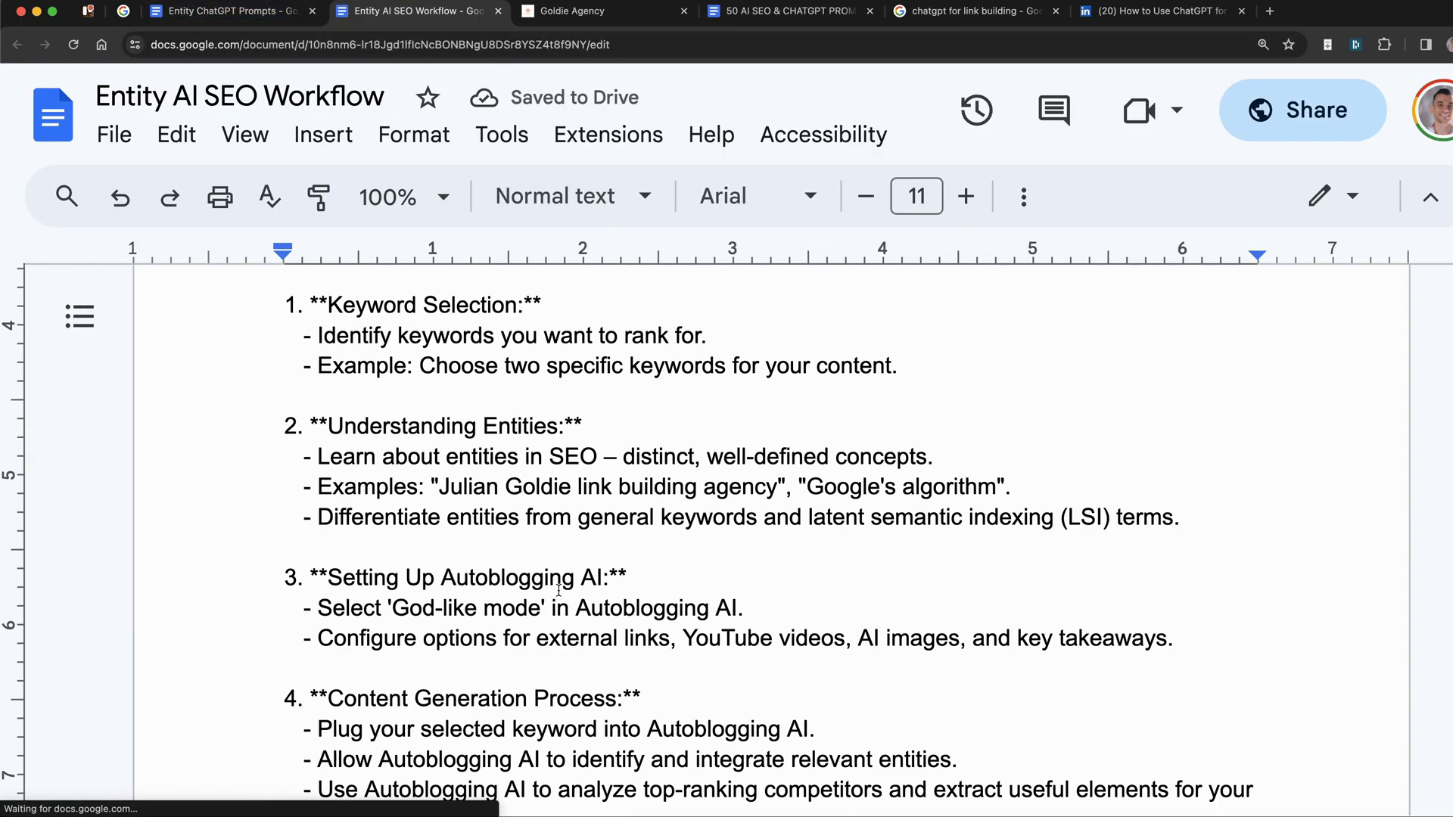
# Close the Entity AI SEO Workflow document and briefly check the 50+ ChatGPT Prompts document.
pyautogui.press('super+w')
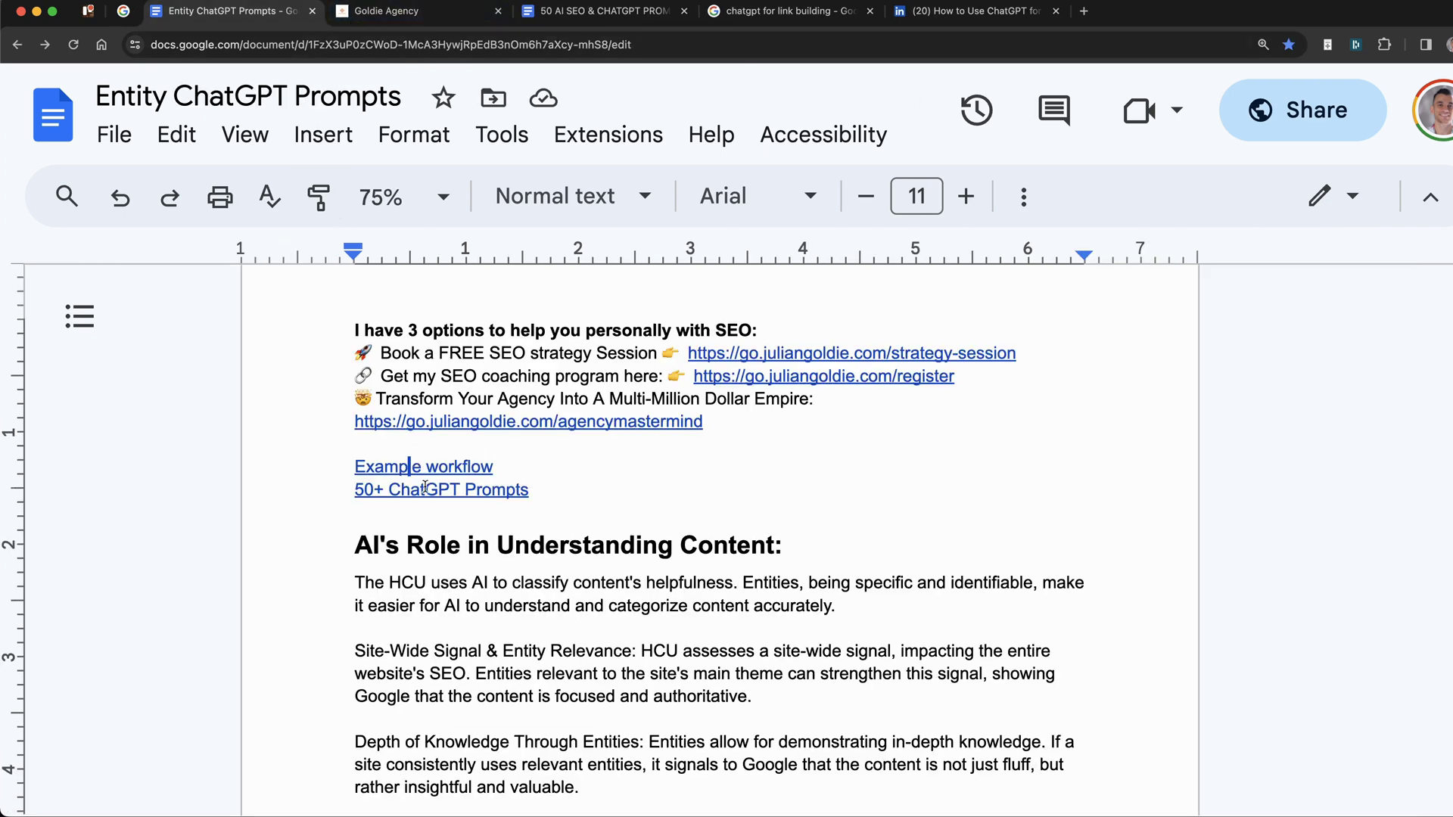
pyautogui.click(425, 488)
pyautogui.press('super+Down')
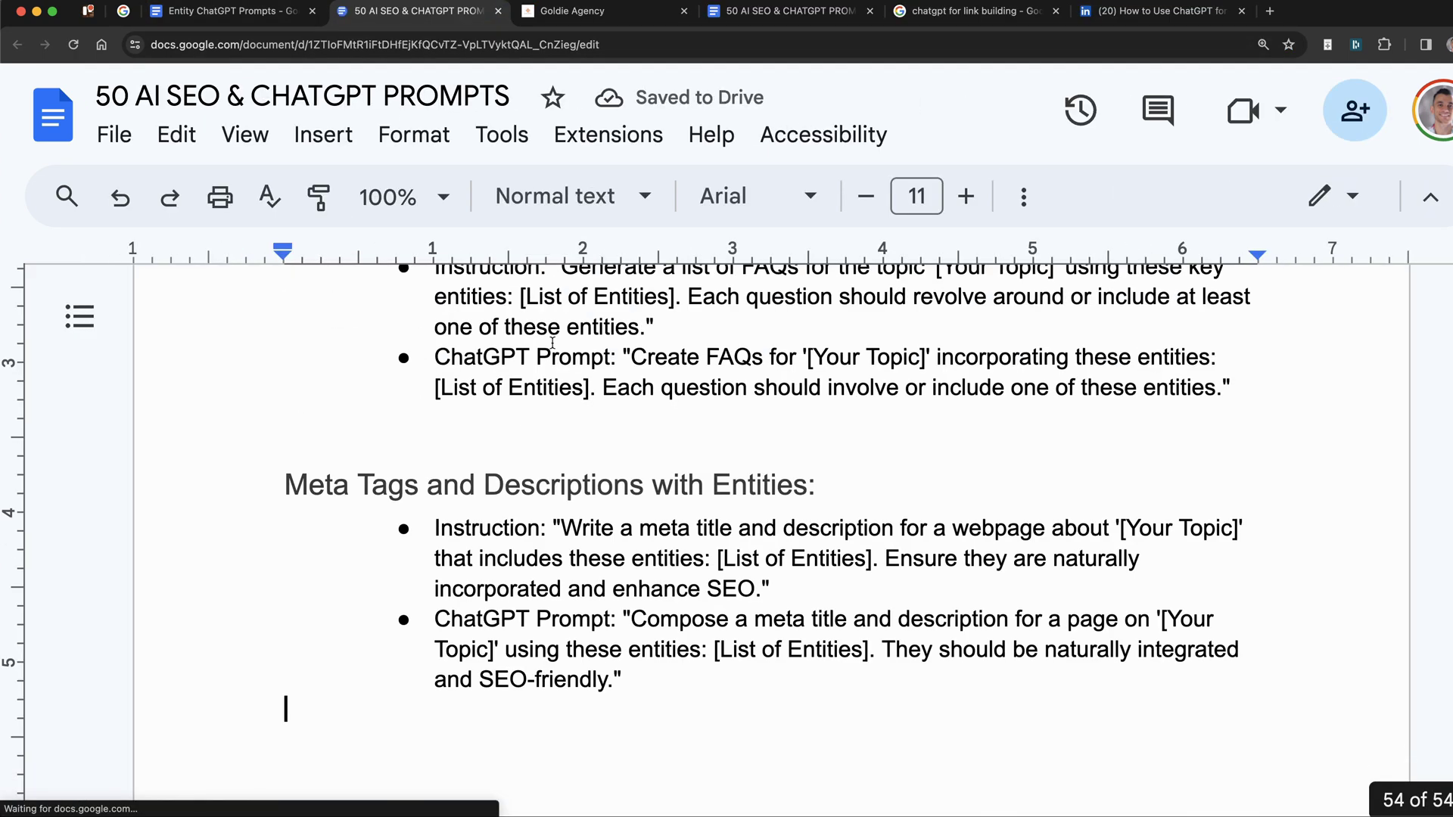
pyautogui.press('super+w')
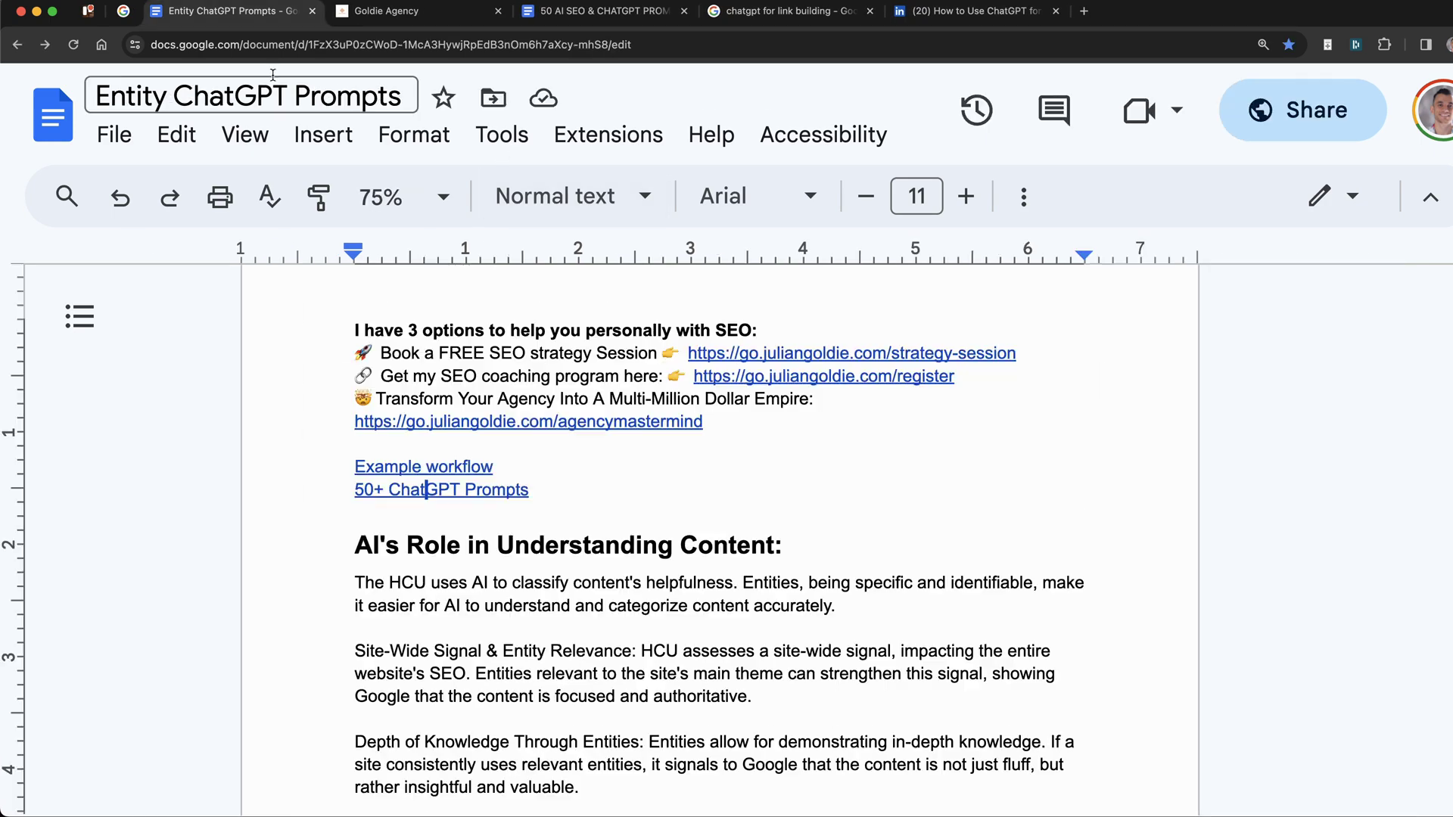
# Paste the SEO-offer block above the Custom Instructions heading and remove the leftover empty line.
pyautogui.scroll(-10, 464, 506)
pyautogui.scroll(-10, 467, 529)
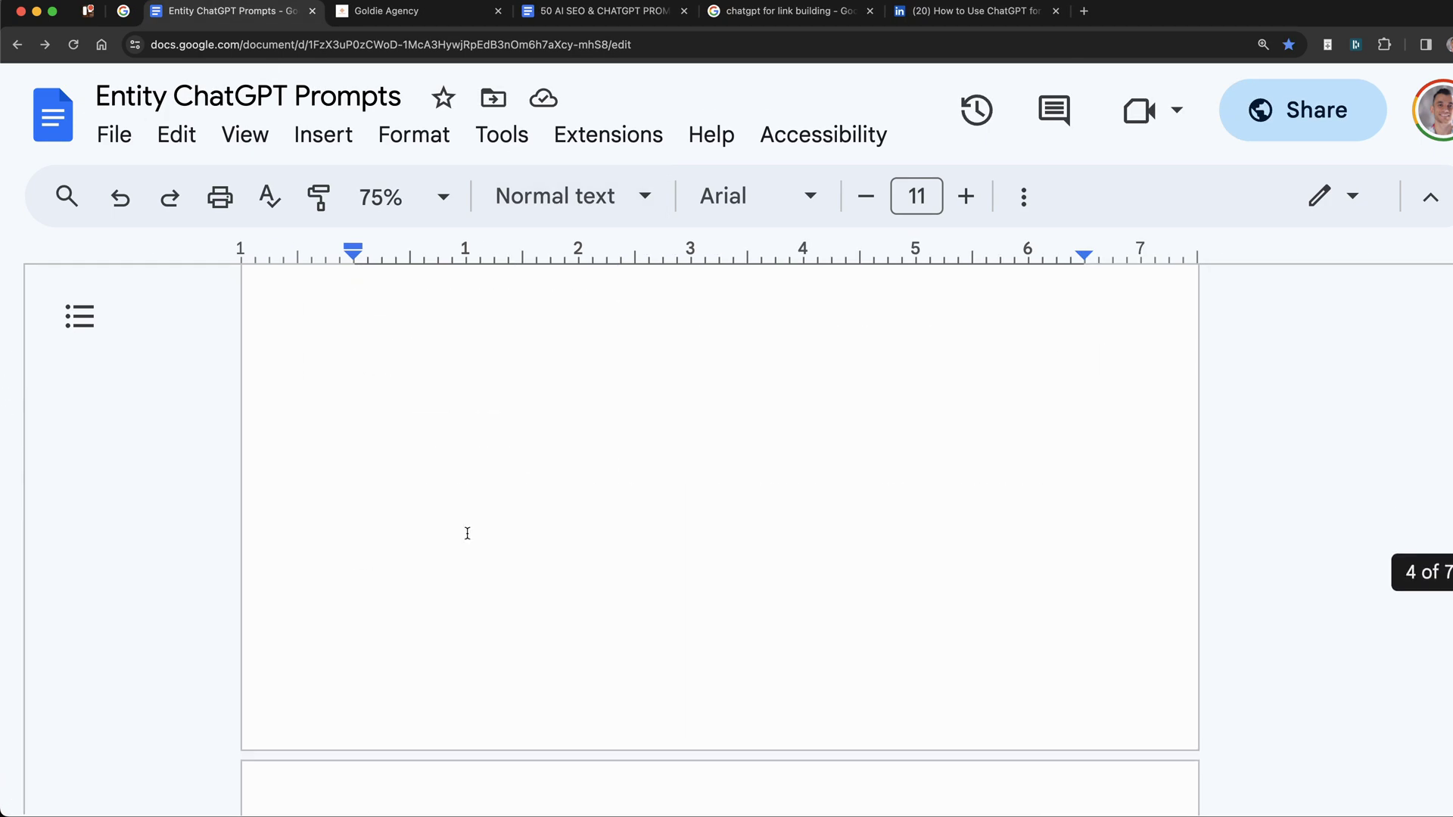
pyautogui.click(297, 357)
pyautogui.press('super+v')
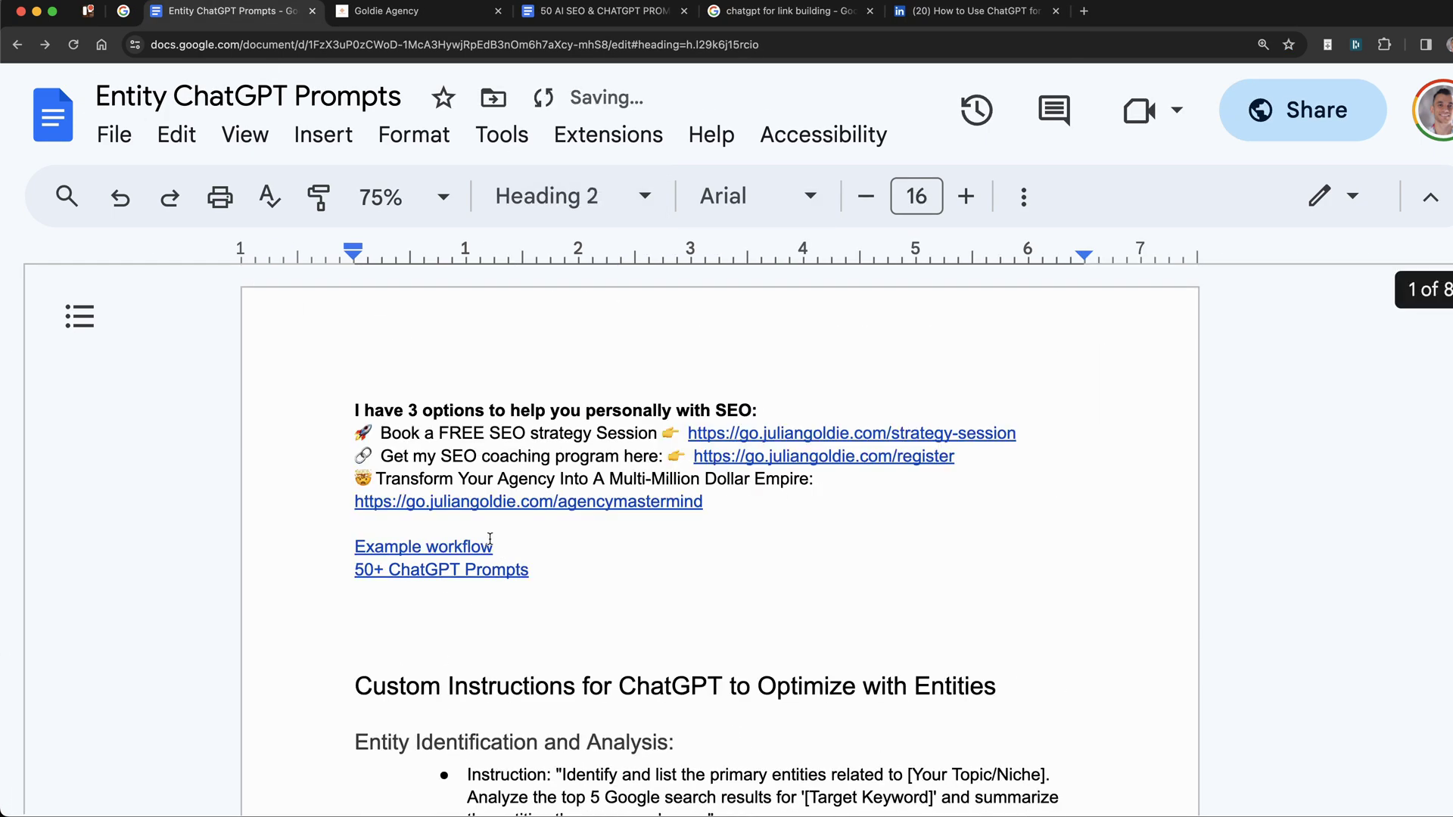
pyautogui.click(457, 666)
pyautogui.press('BackSpace')
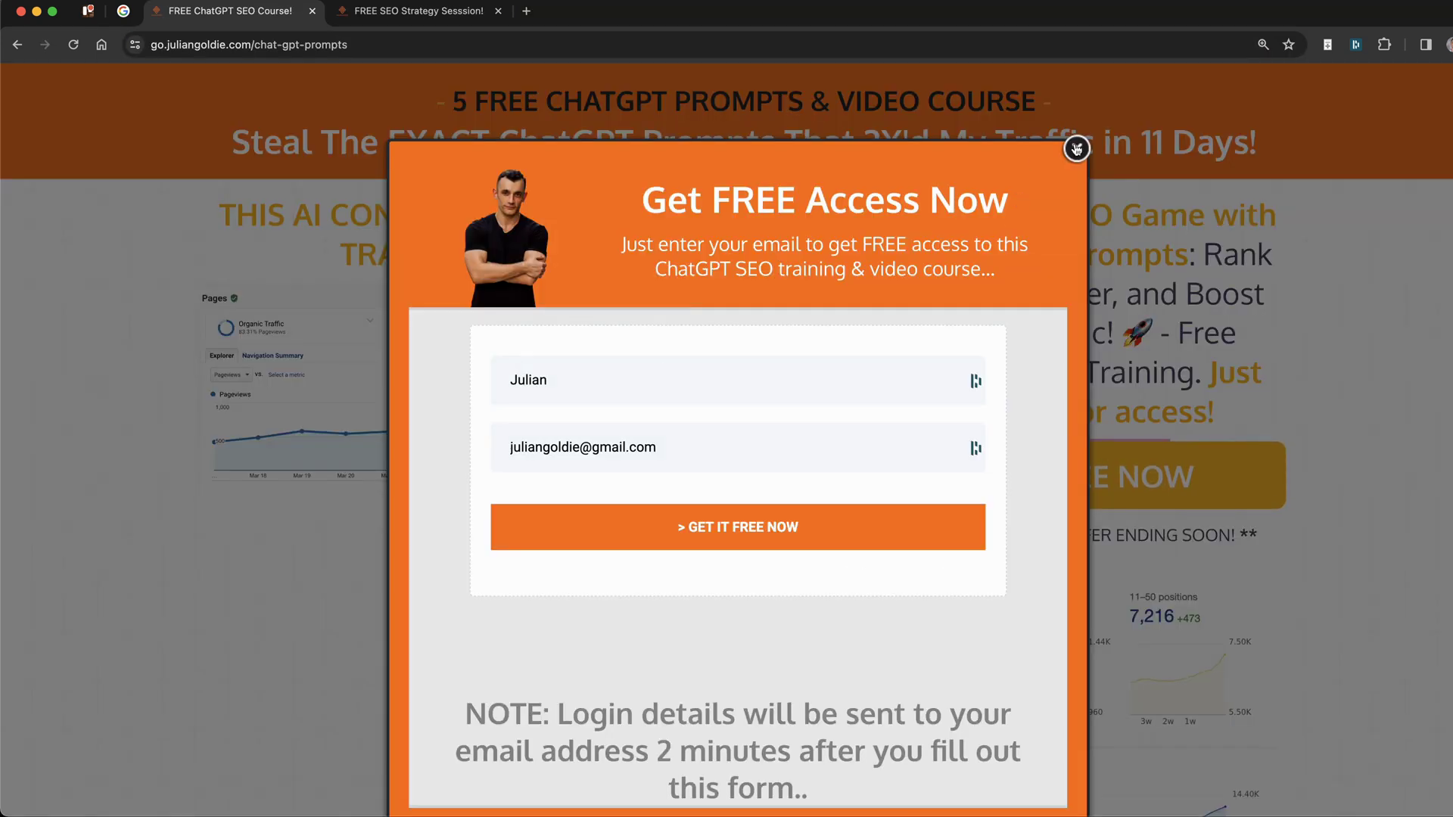
# Dismiss the email sign-up popup on JulianGoldie.com.
pyautogui.click(1076, 150)
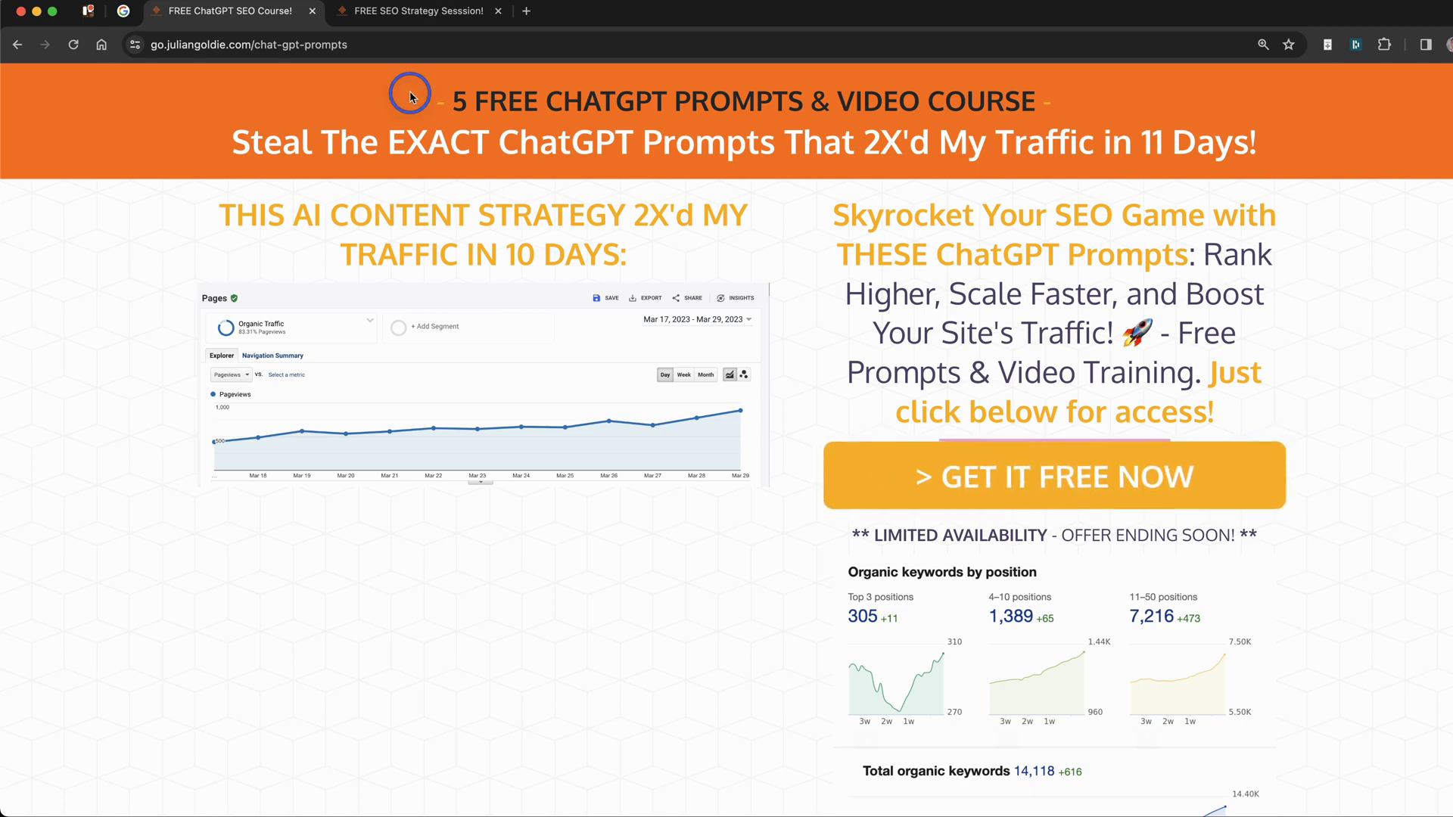
pyautogui.moveTo(410, 97); pyautogui.dragTo(1265, 136)
pyautogui.click(1279, 162)
pyautogui.scroll(-1, 809, 232)
pyautogui.scroll(1, 809, 232)
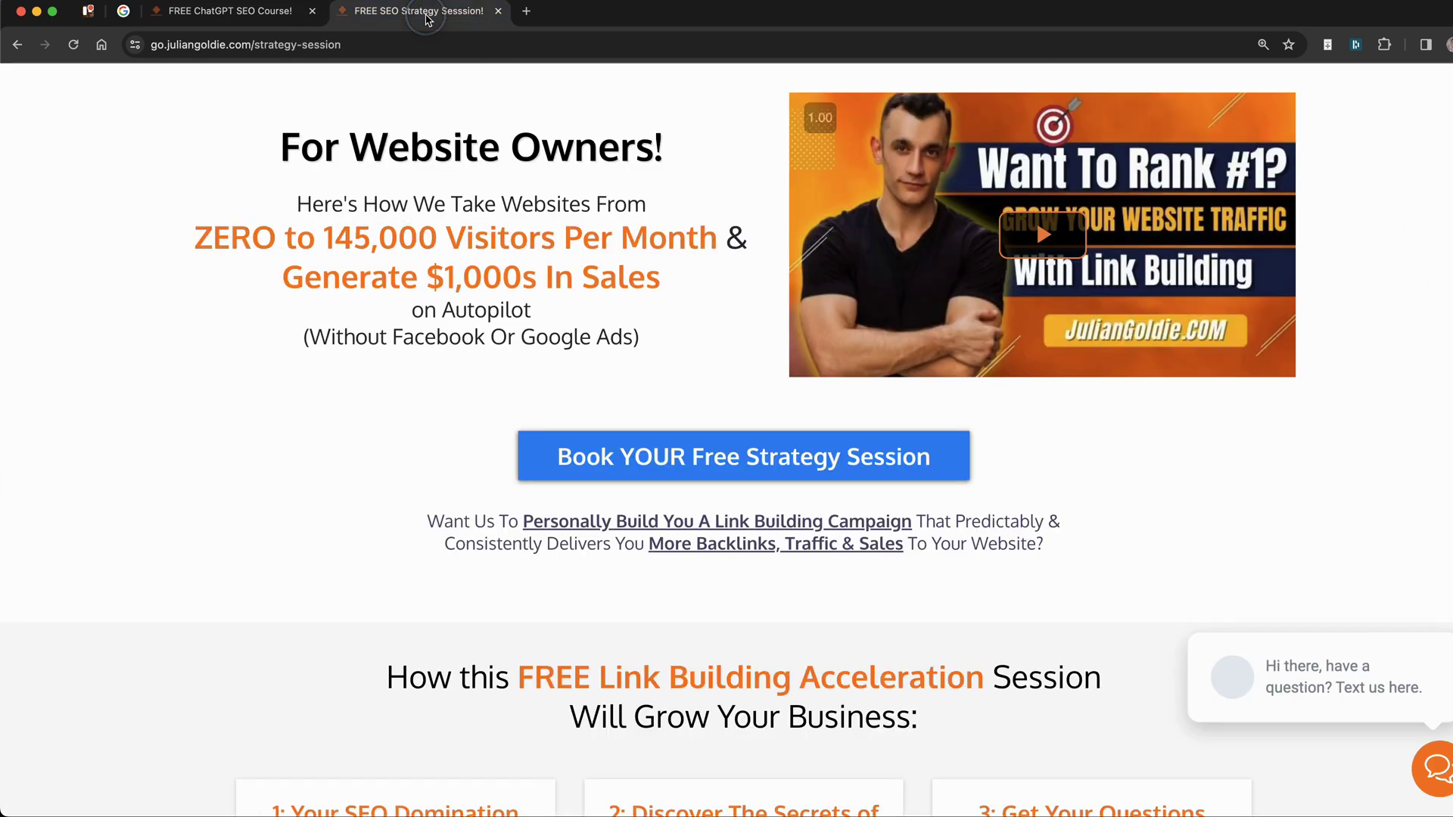
# Show the FREE SEO strategy session page zoomed in and scroll through its benefits.
pyautogui.click(417, 11)
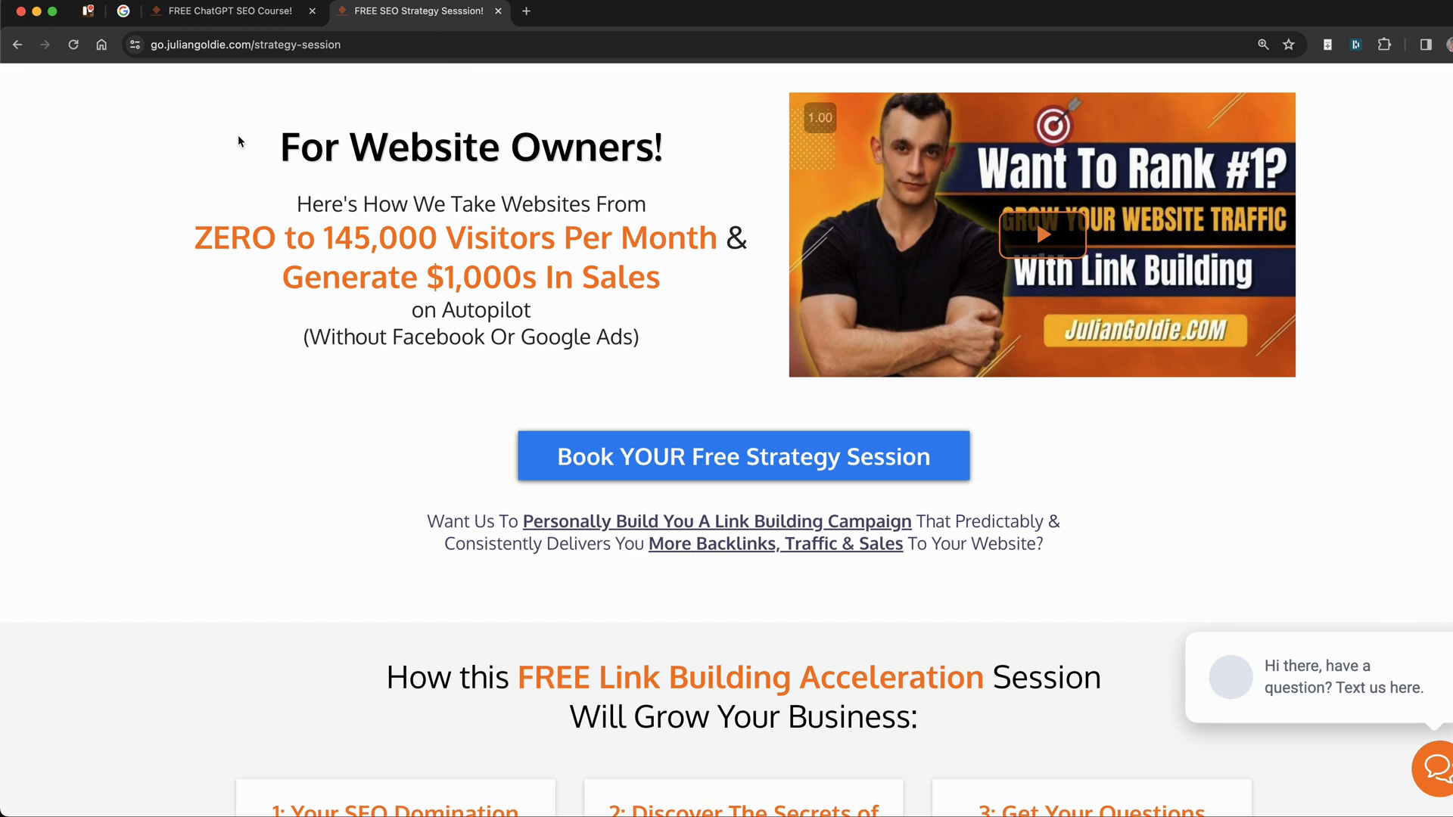
pyautogui.press('super+equal')
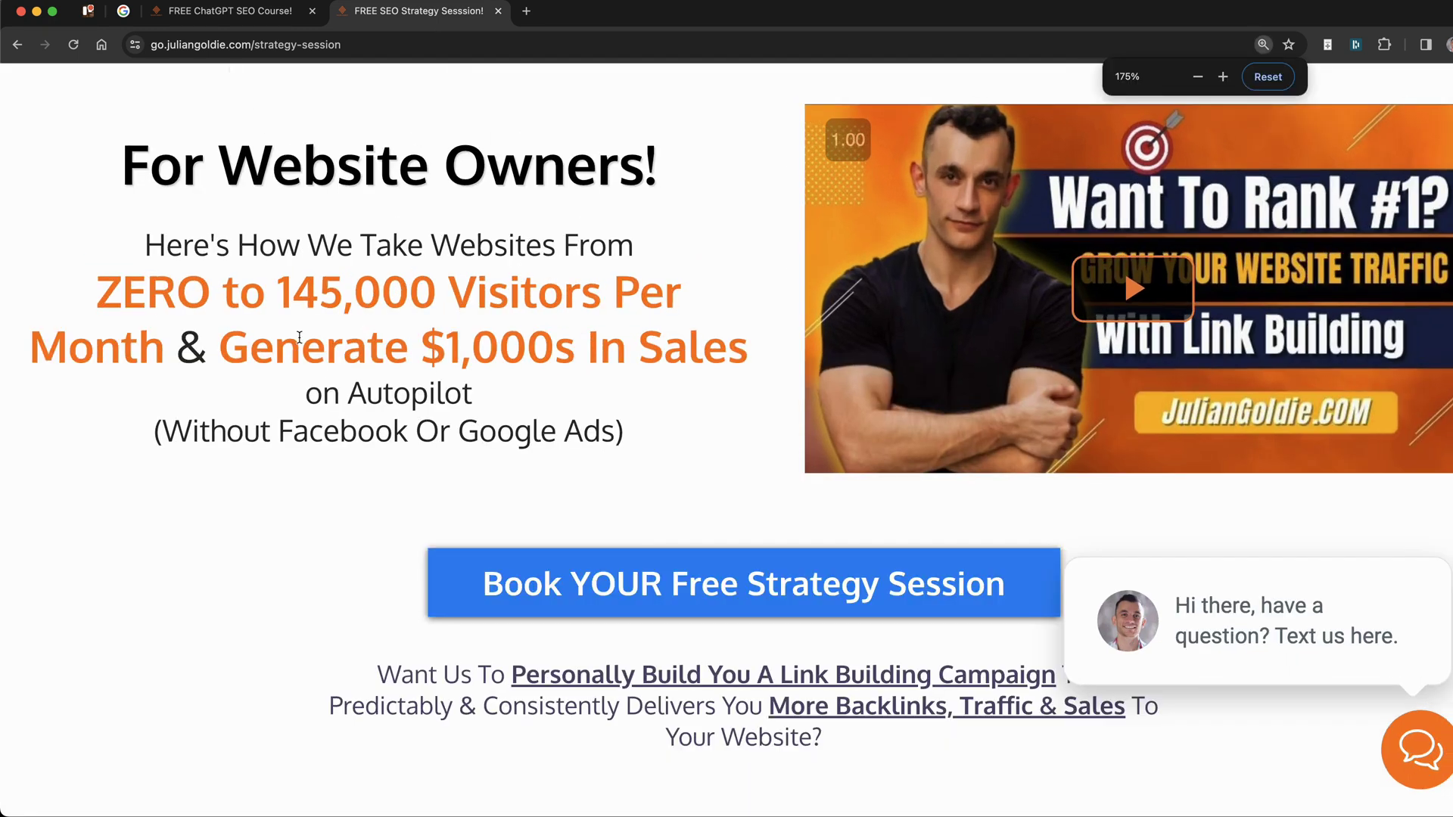
pyautogui.scroll(-2, 648, 485)
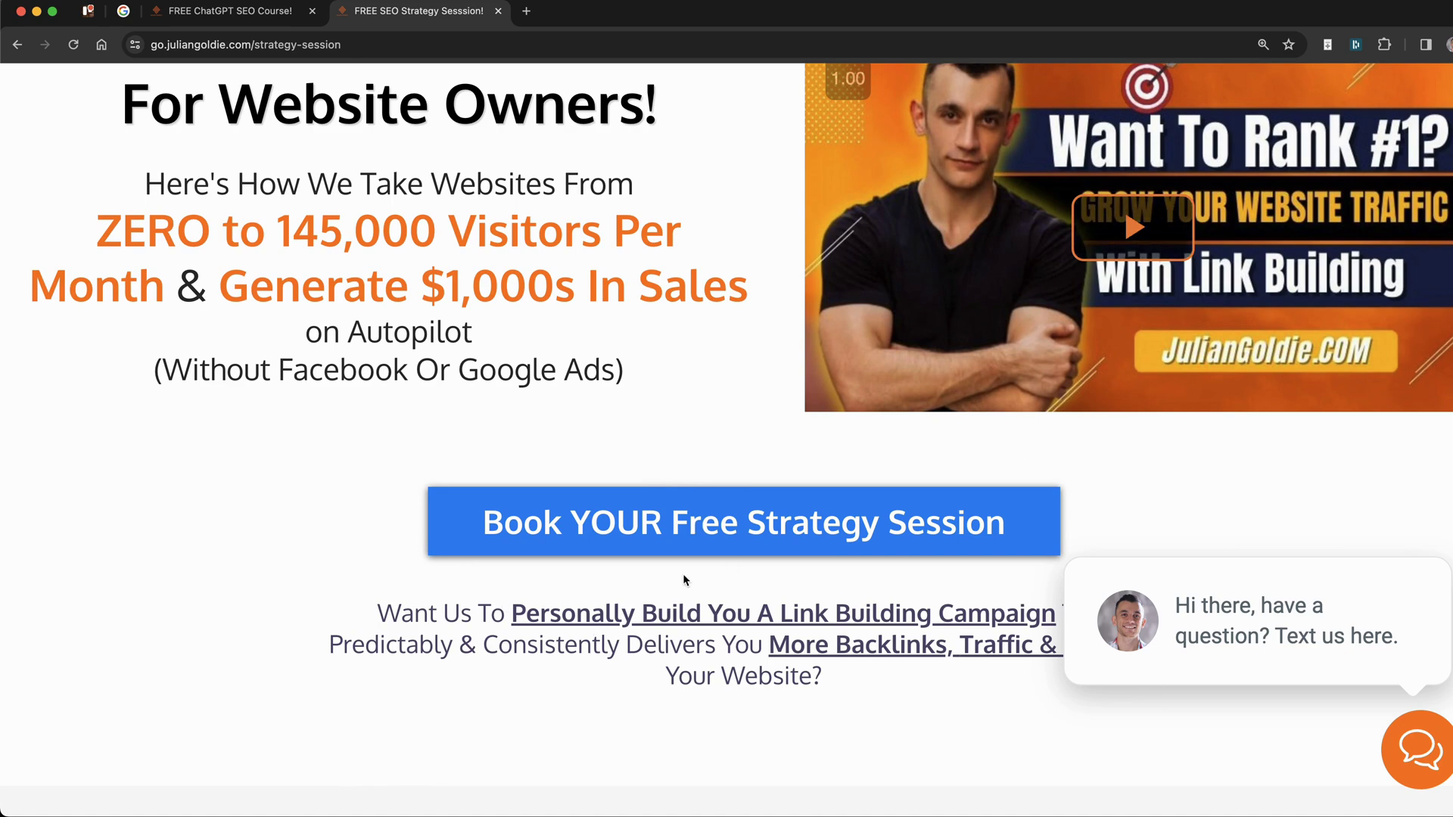
pyautogui.scroll(-10, 678, 579)
pyautogui.scroll(8, 521, 579)
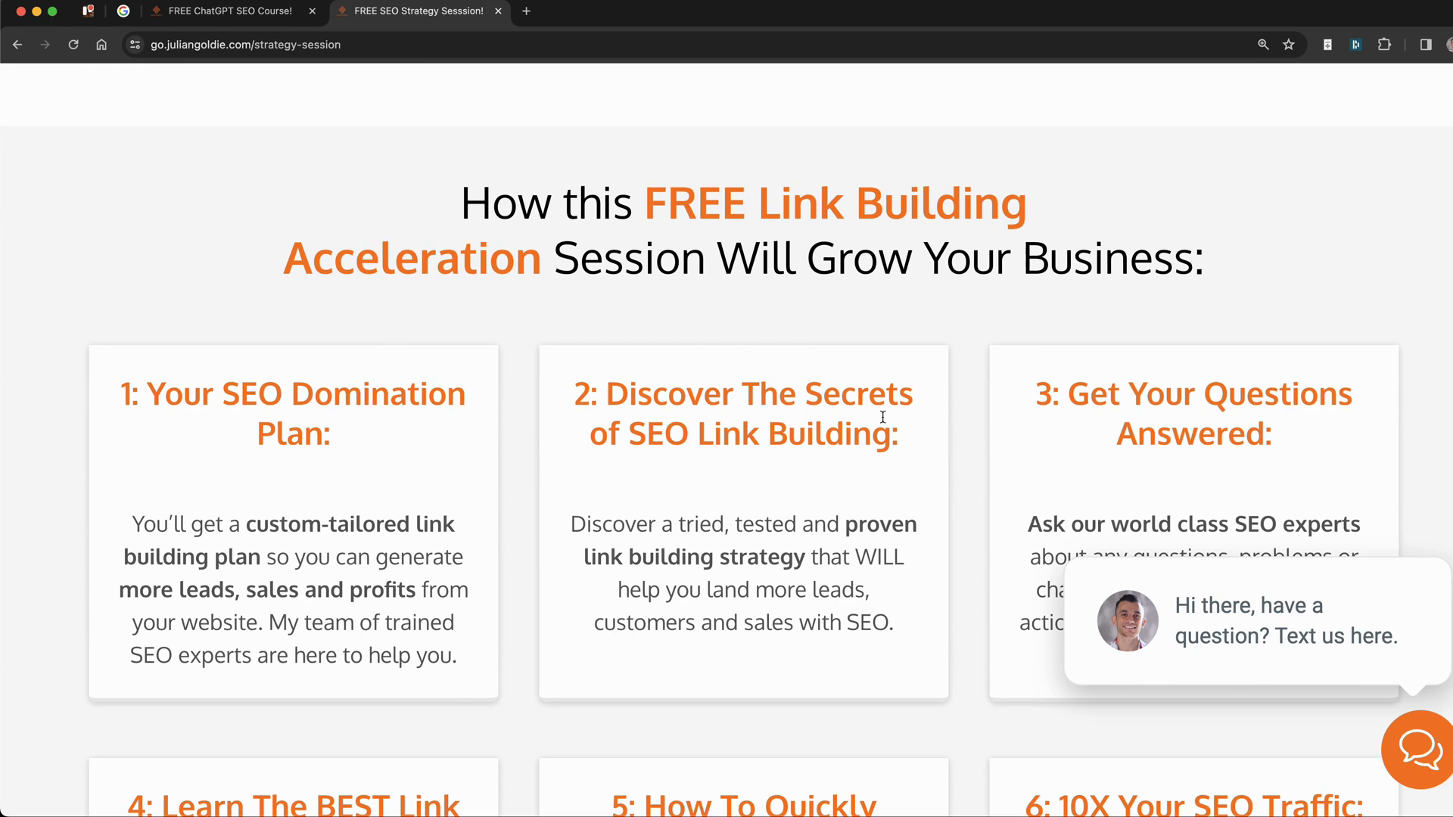
pyautogui.scroll(-5, 653, 374)
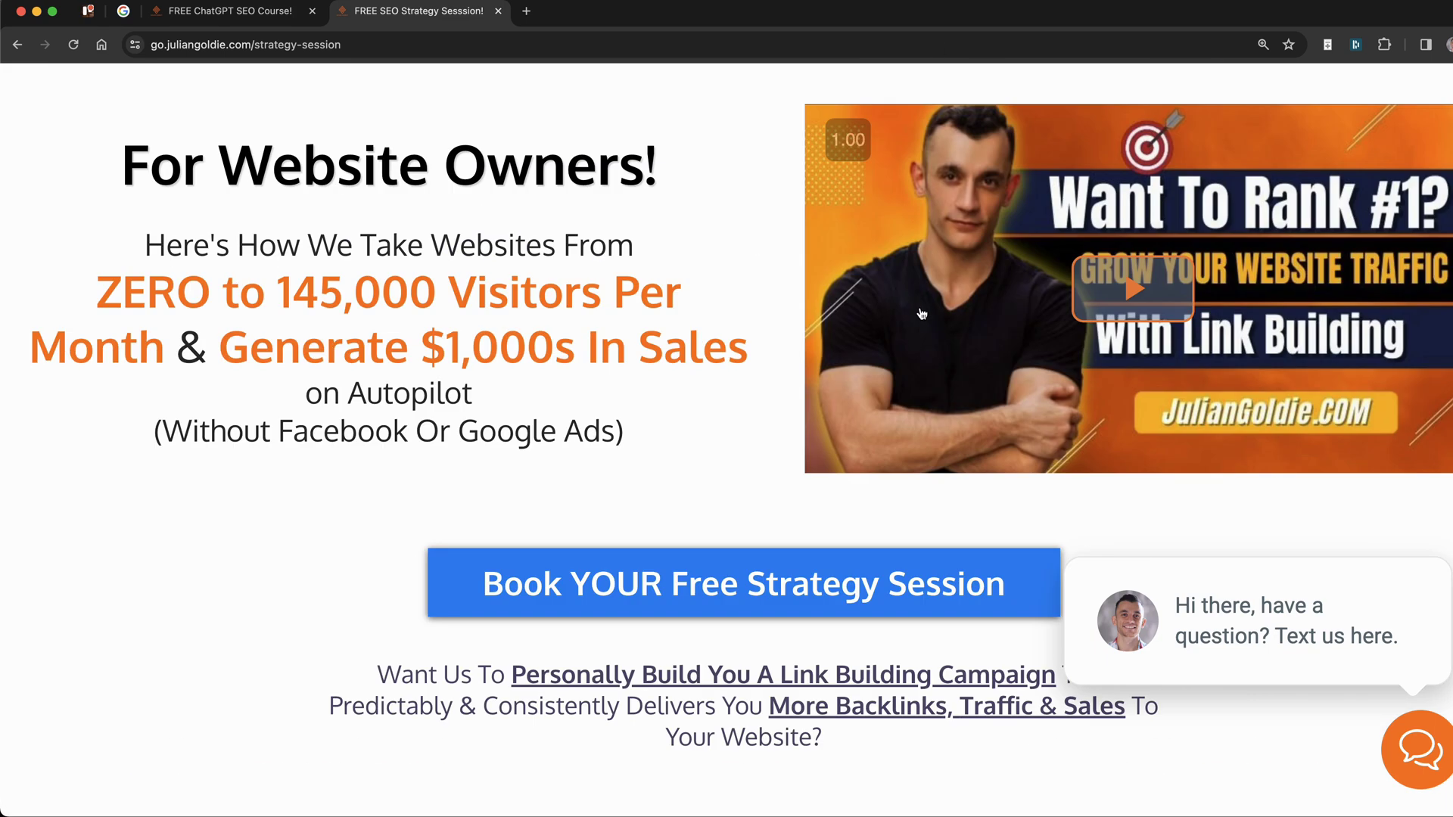
pyautogui.scroll(15, 796, 366)
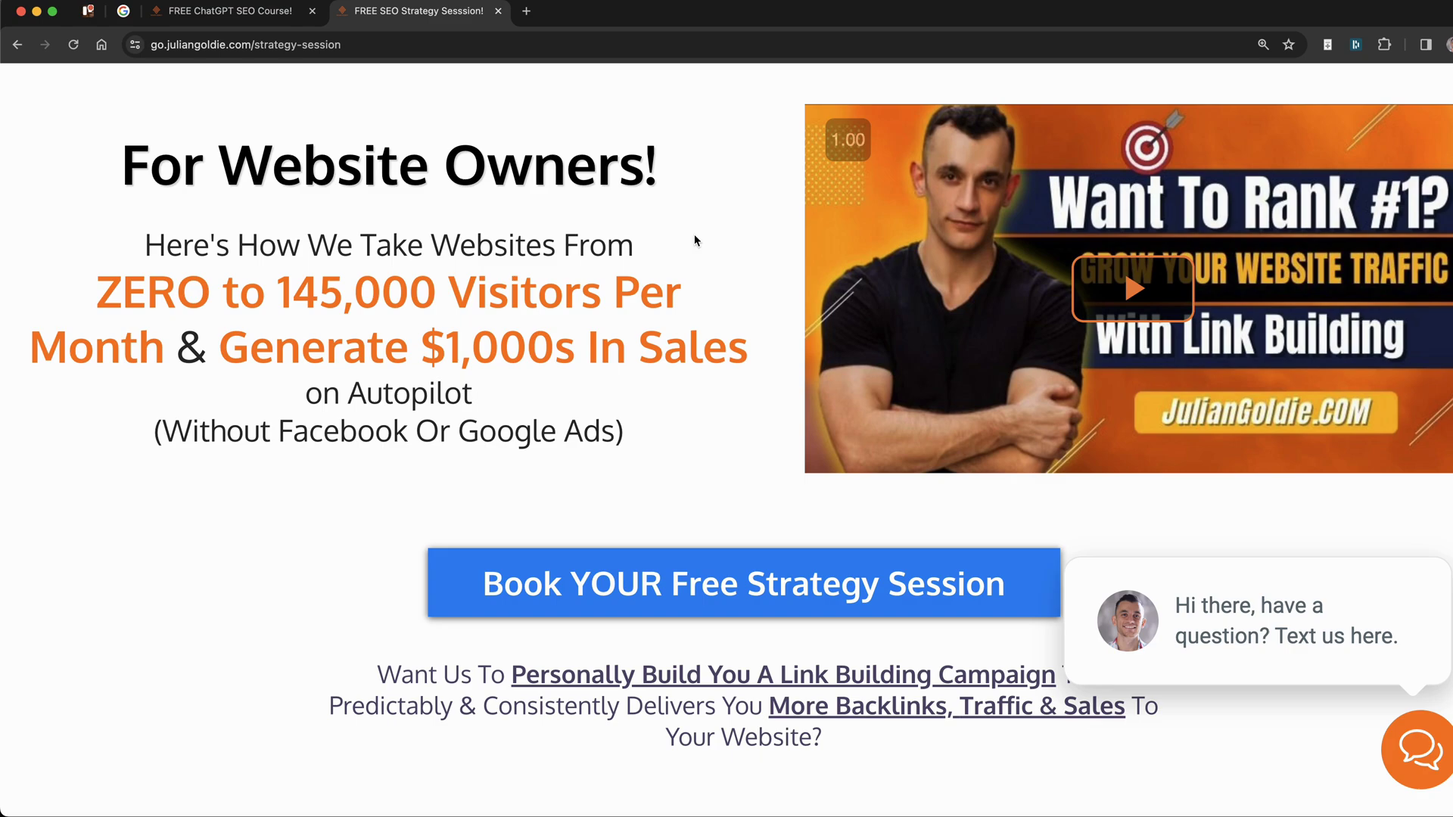